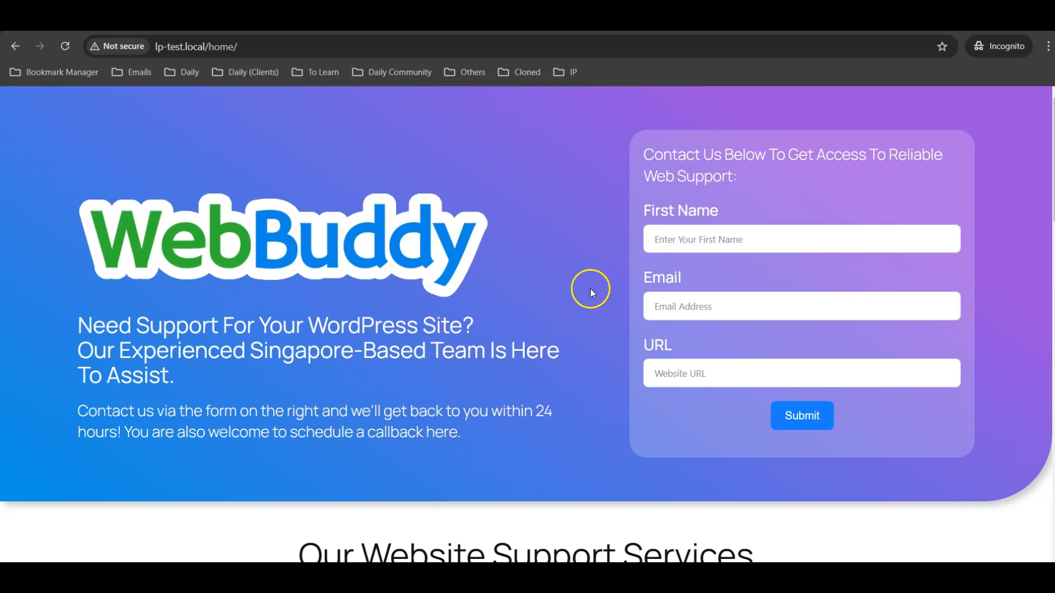
Review the finished WebBuddy landing page, from the hero contact form through the services, testimonials and About Us sections.
scroll(575, 295, down, 6)
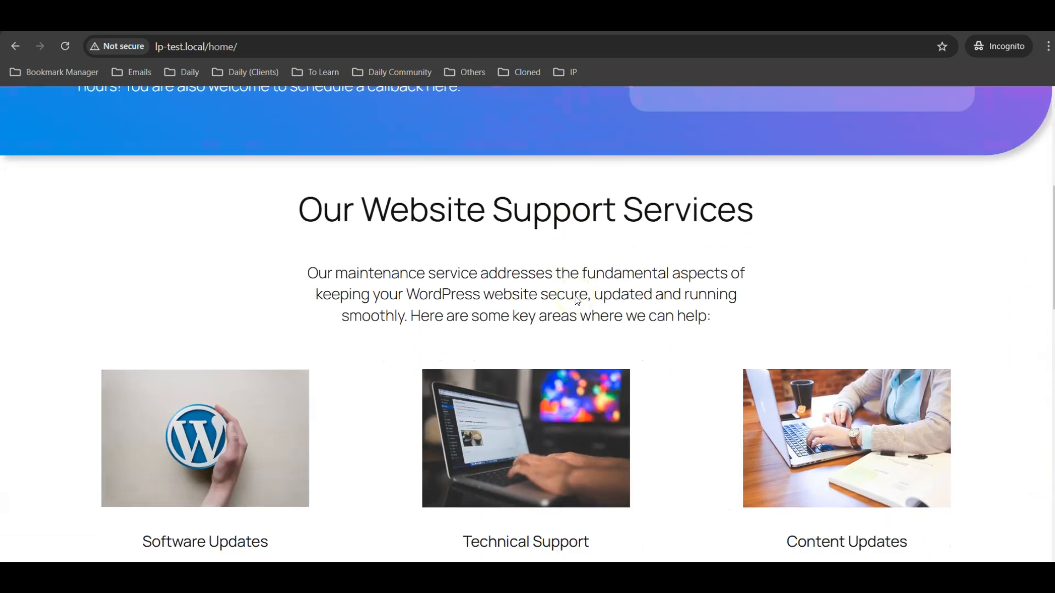
scroll(577, 299, down, 1)
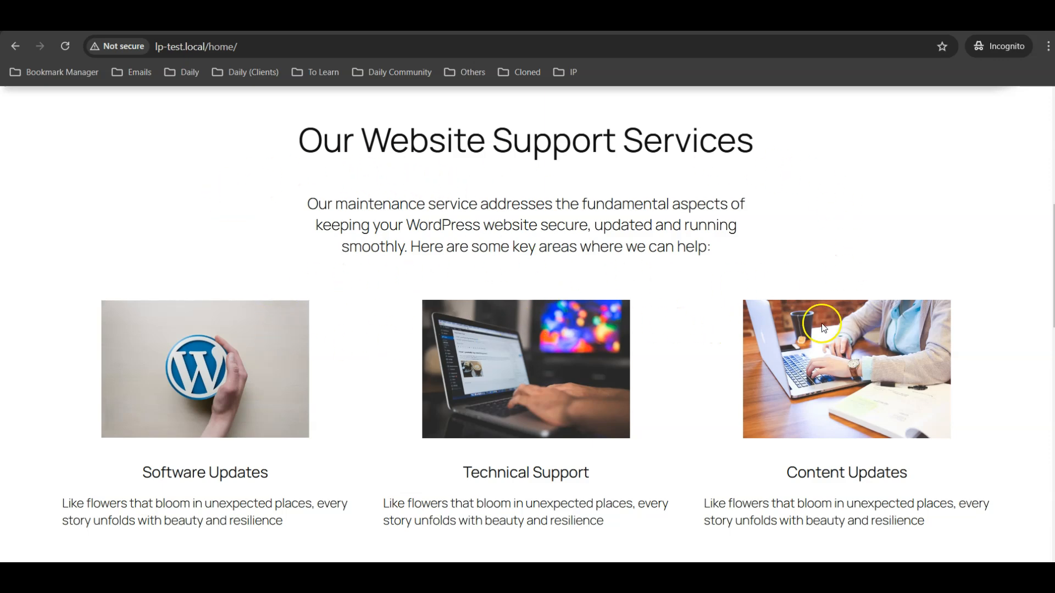
scroll(824, 328, up, 7)
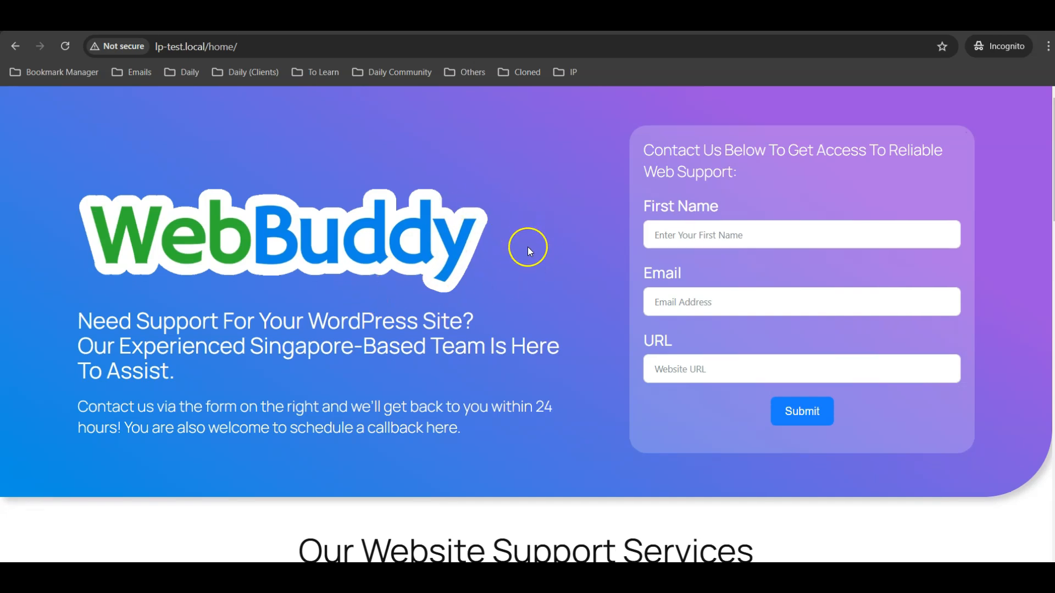
scroll(527, 247, down, 9)
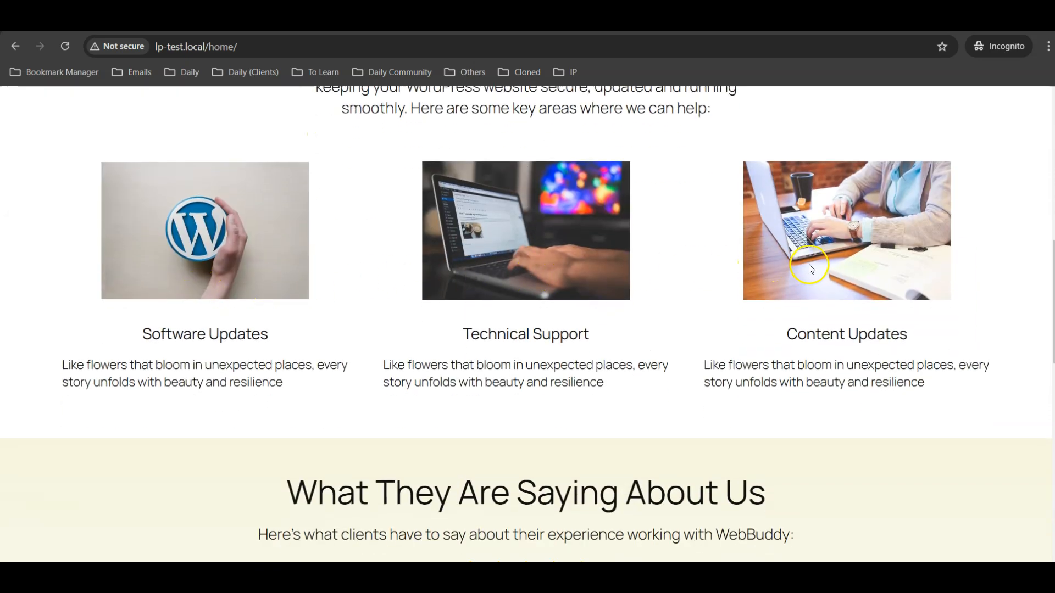
scroll(826, 283, up, 5)
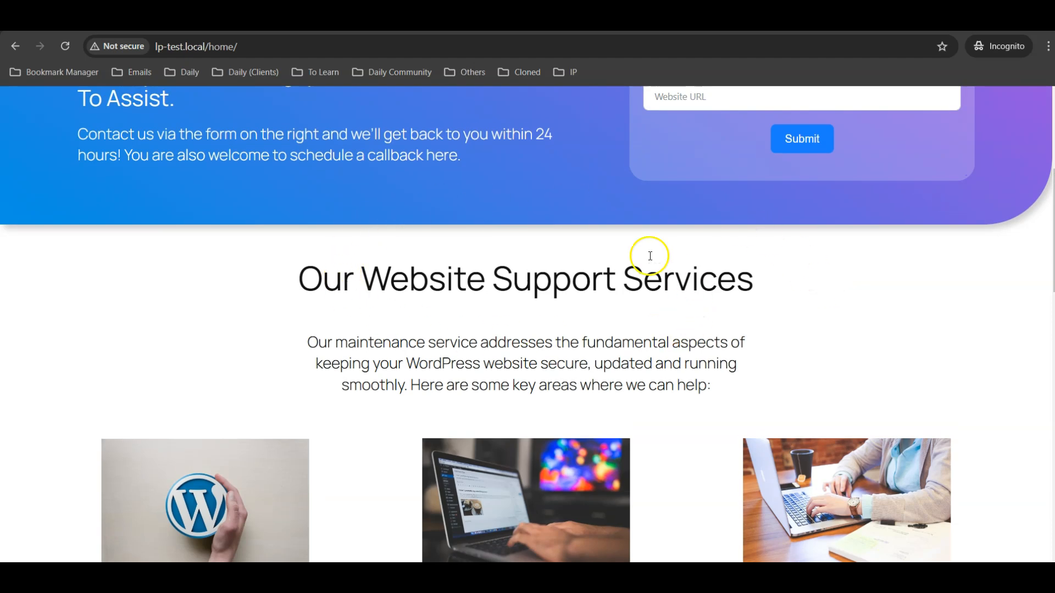
scroll(379, 278, down, 5)
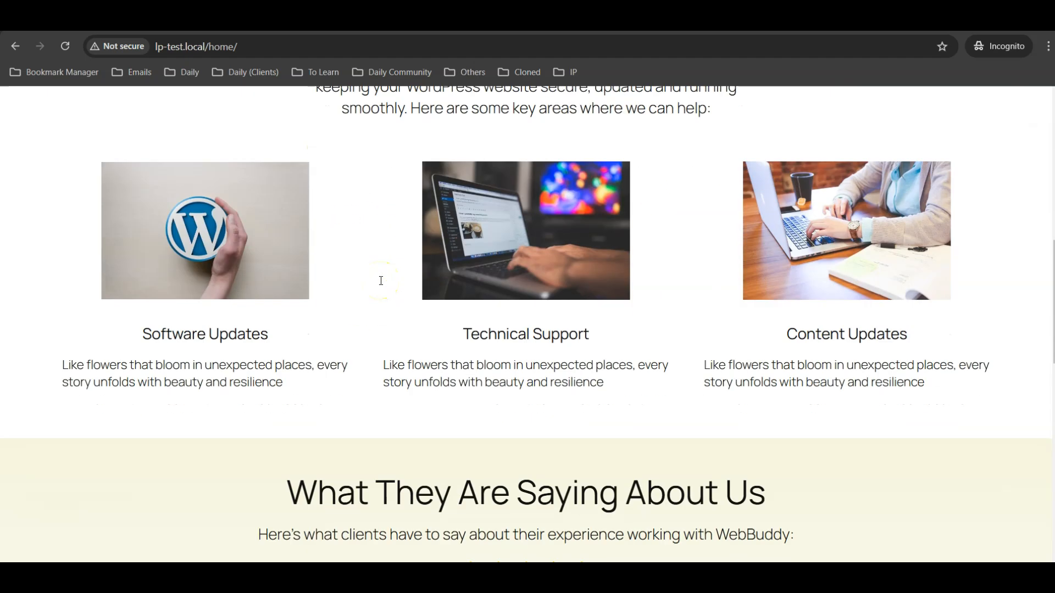
scroll(381, 281, down, 6)
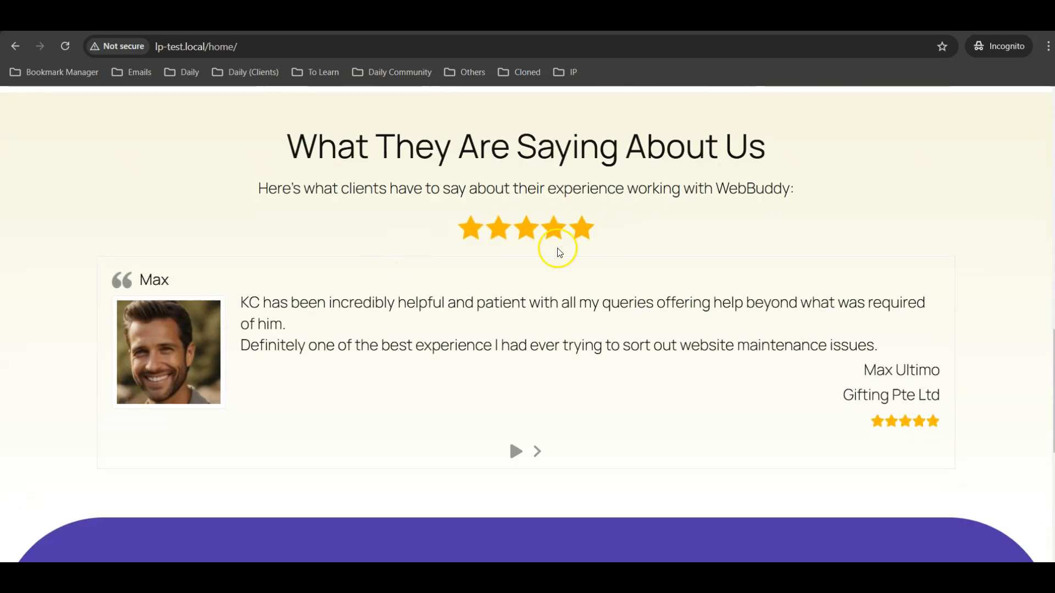
click(538, 451)
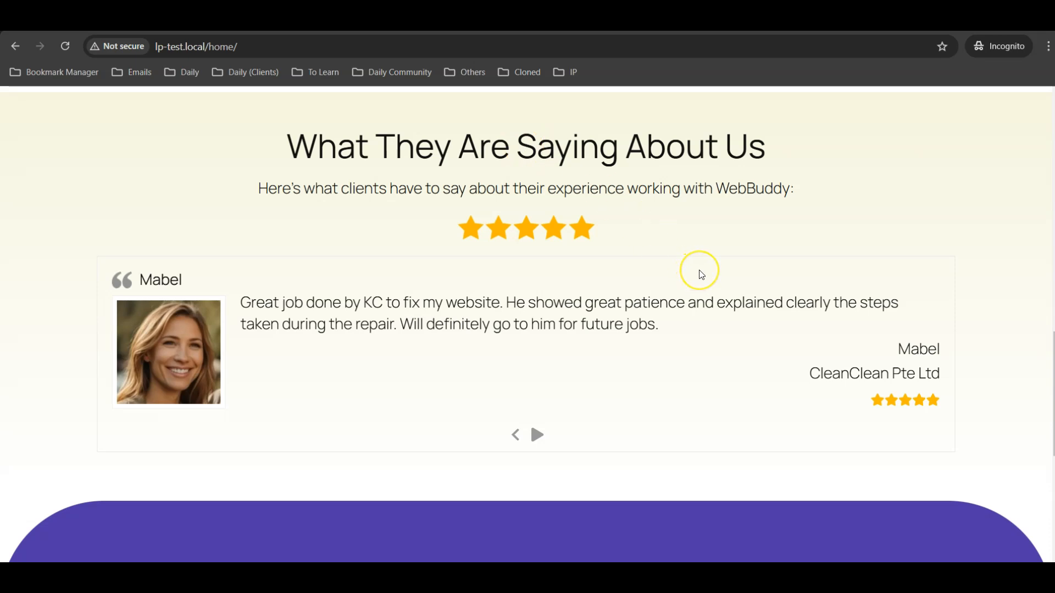
scroll(701, 273, down, 7)
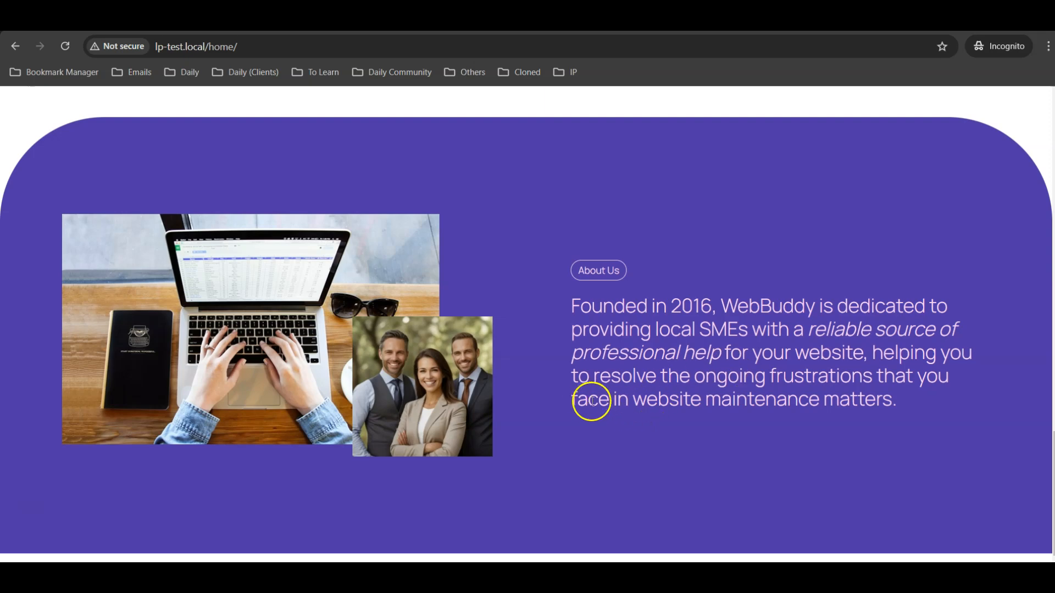
scroll(720, 365, up, 15)
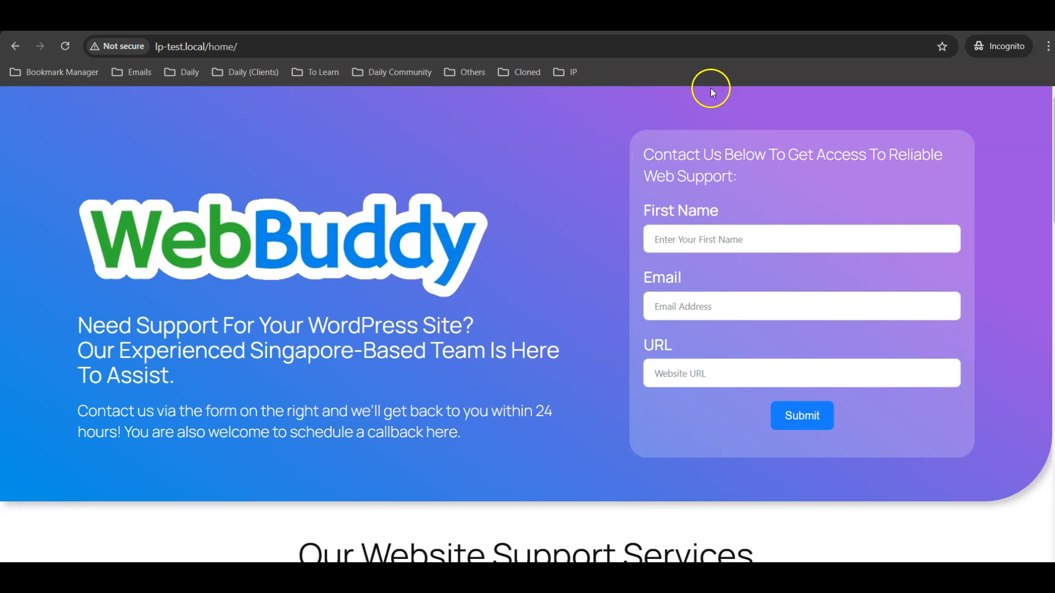
scroll(494, 162, down, 10)
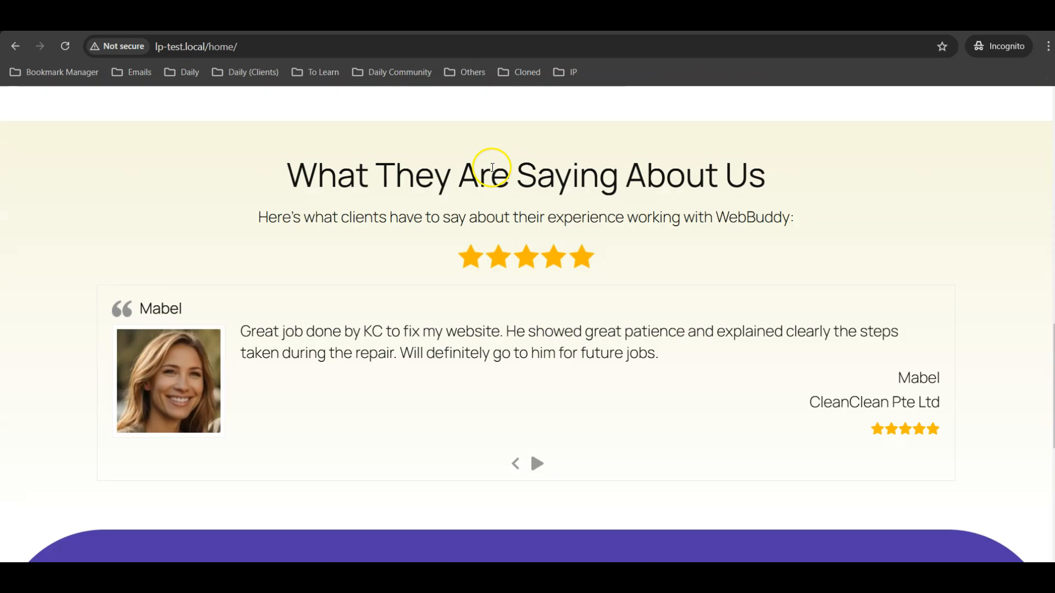
scroll(492, 168, down, 7)
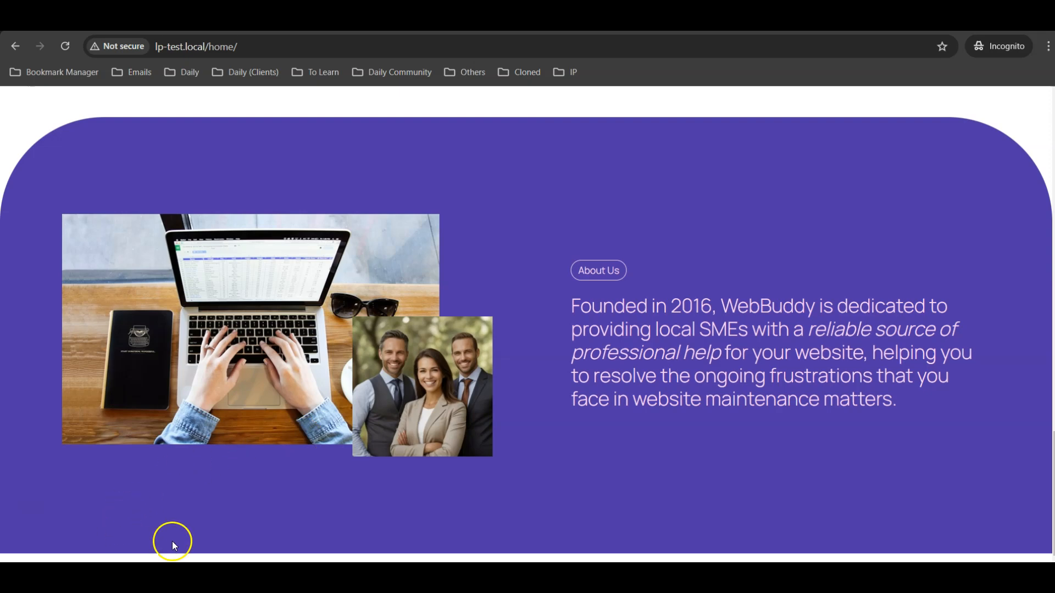
scroll(558, 411, up, 15)
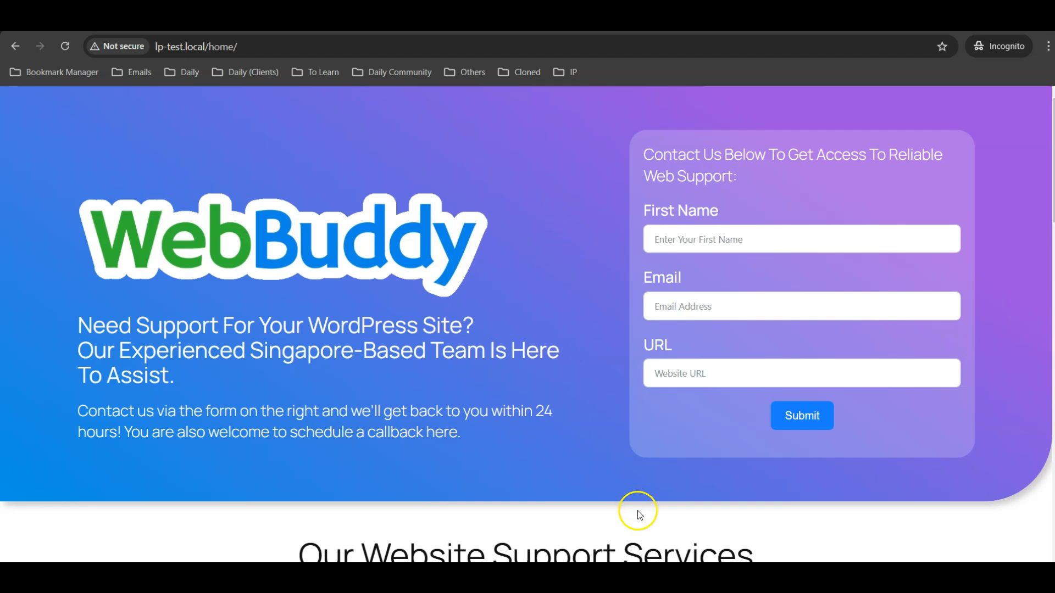
Switch to the landing.local WordPress dashboard, dismiss its welcome panel and open the list of installed plugins.
click(527, 511)
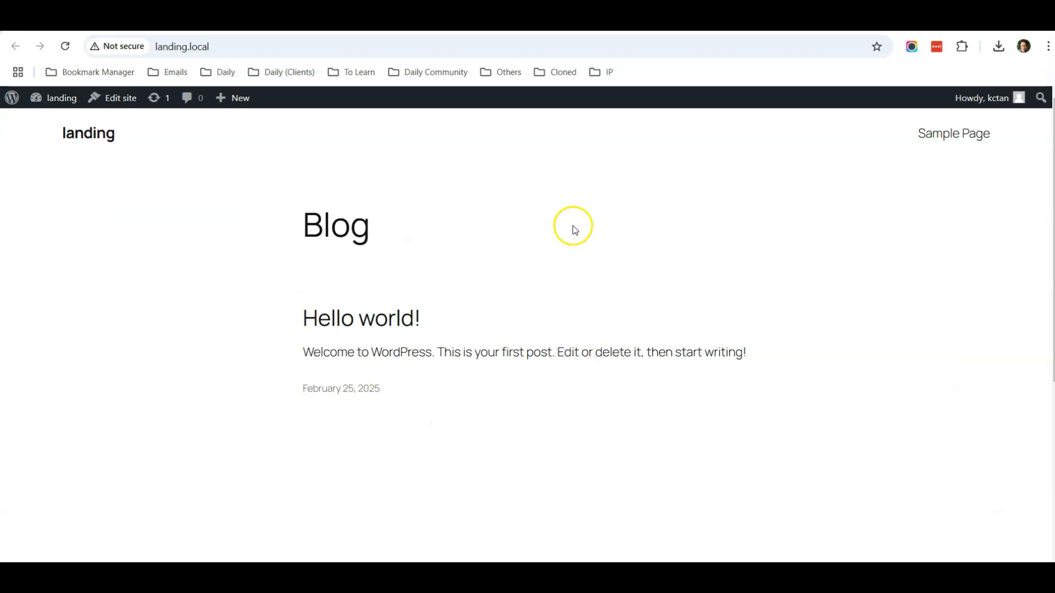
click(605, 12)
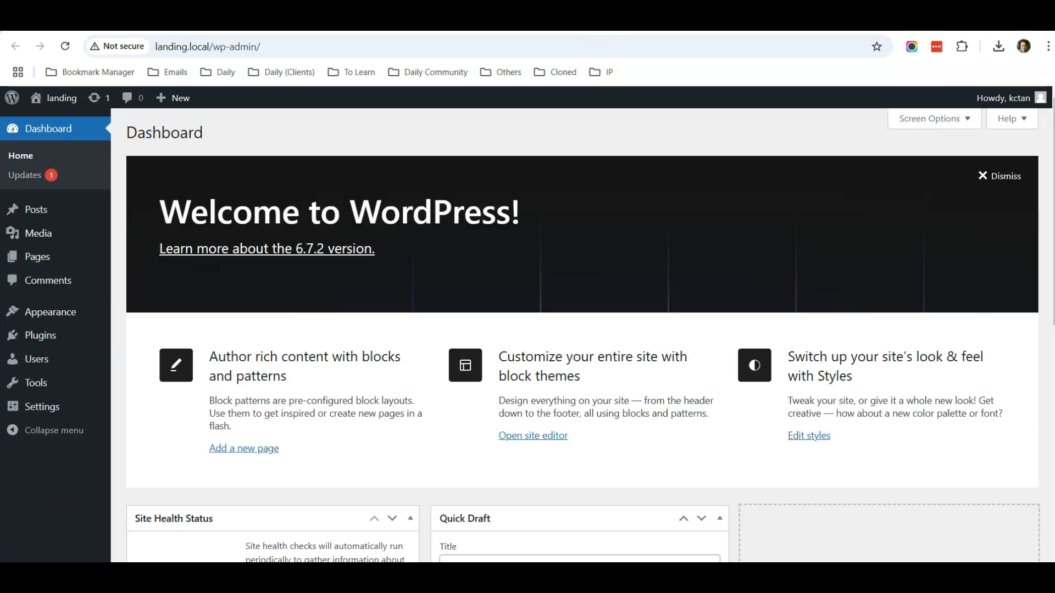
click(992, 175)
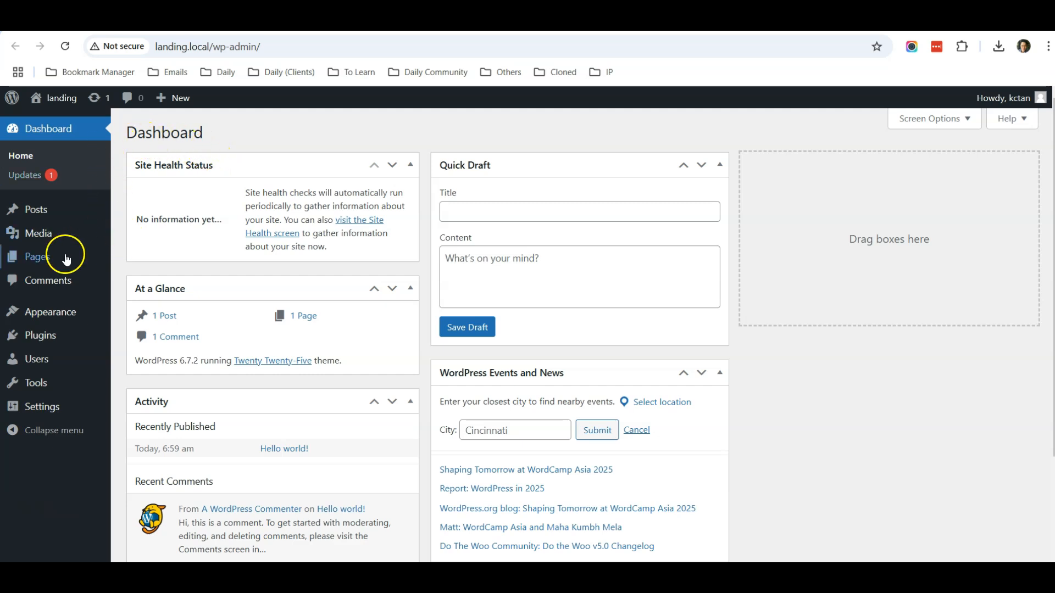
click(27, 336)
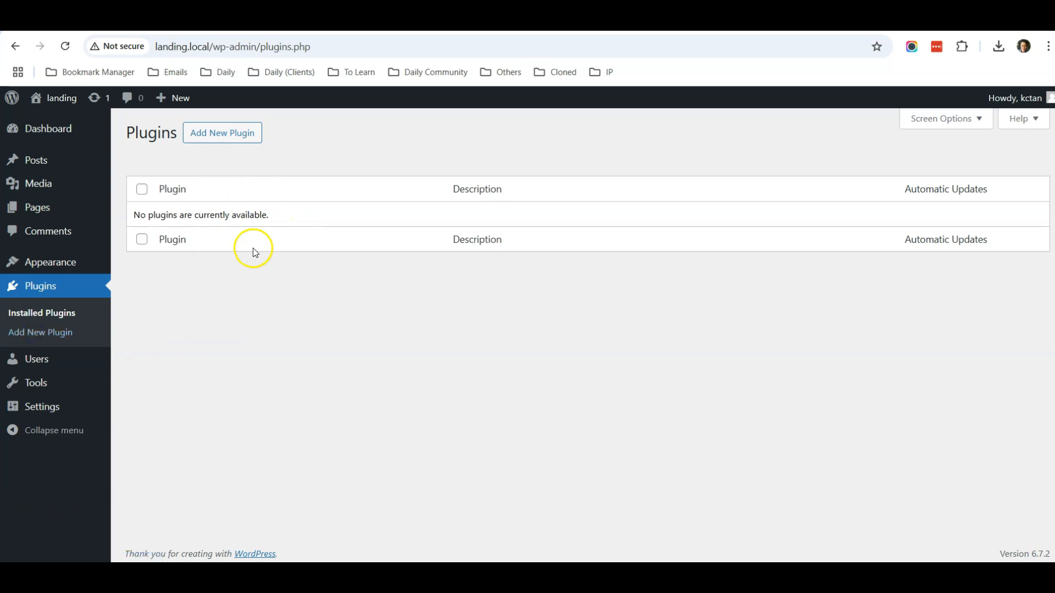
Create a new page without a starter pattern, dismissing the welcome guide, and title it Home.
mouse_move(38, 213)
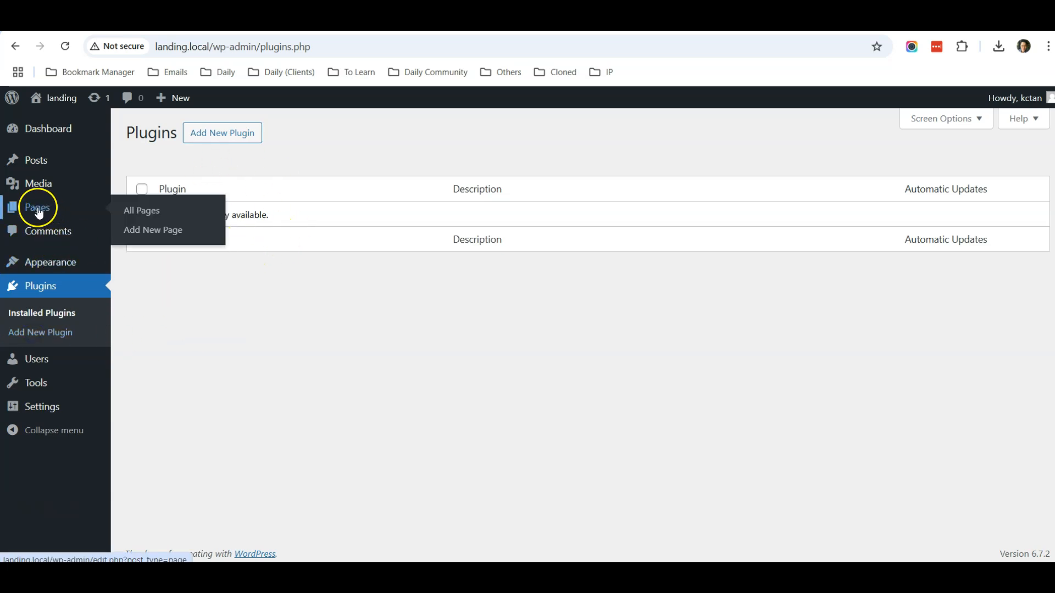
click(133, 211)
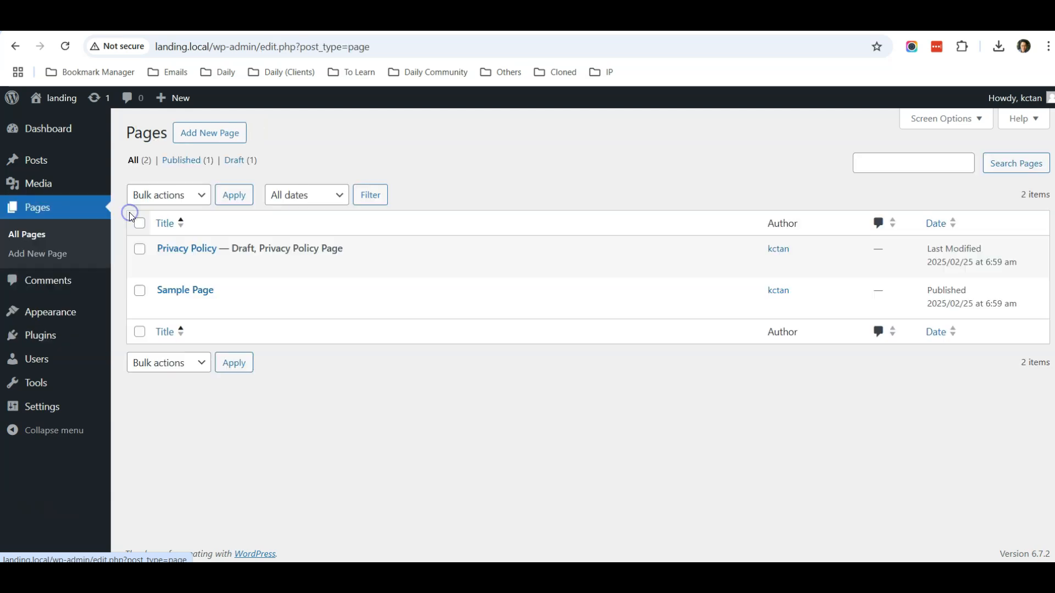
click(210, 137)
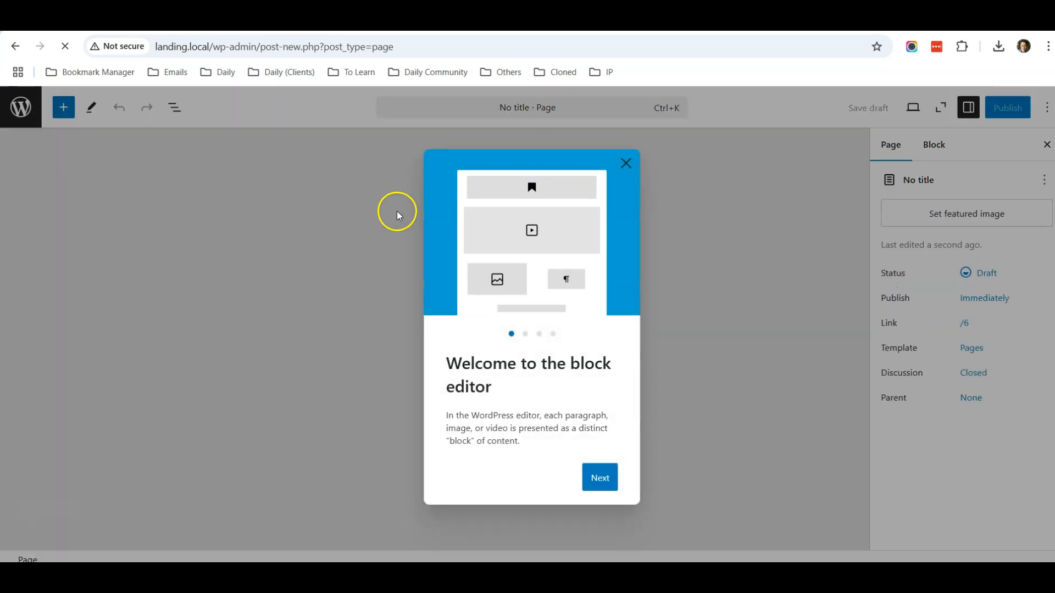
click(625, 163)
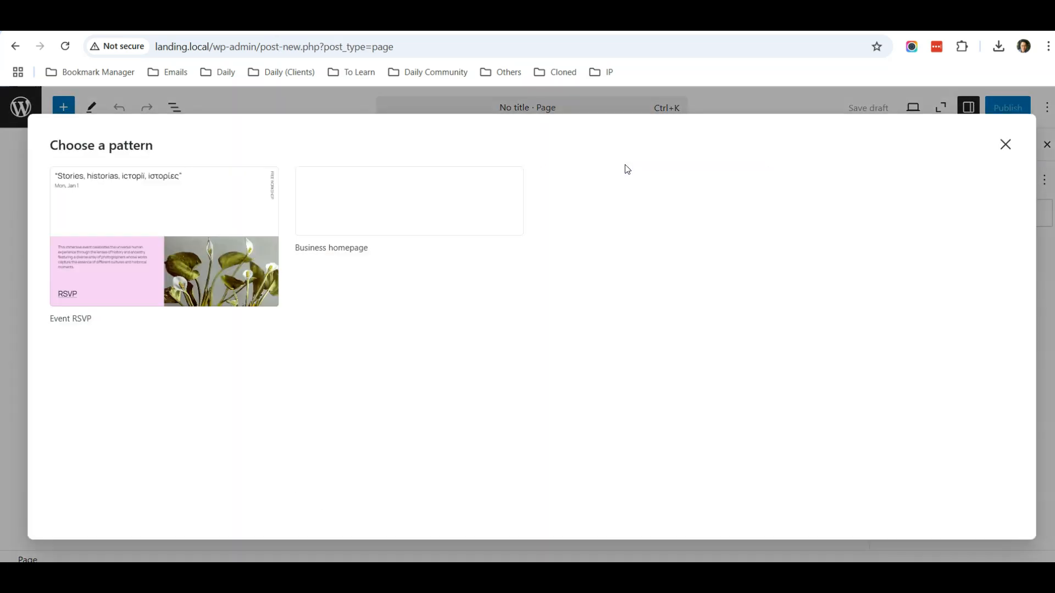
click(1004, 145)
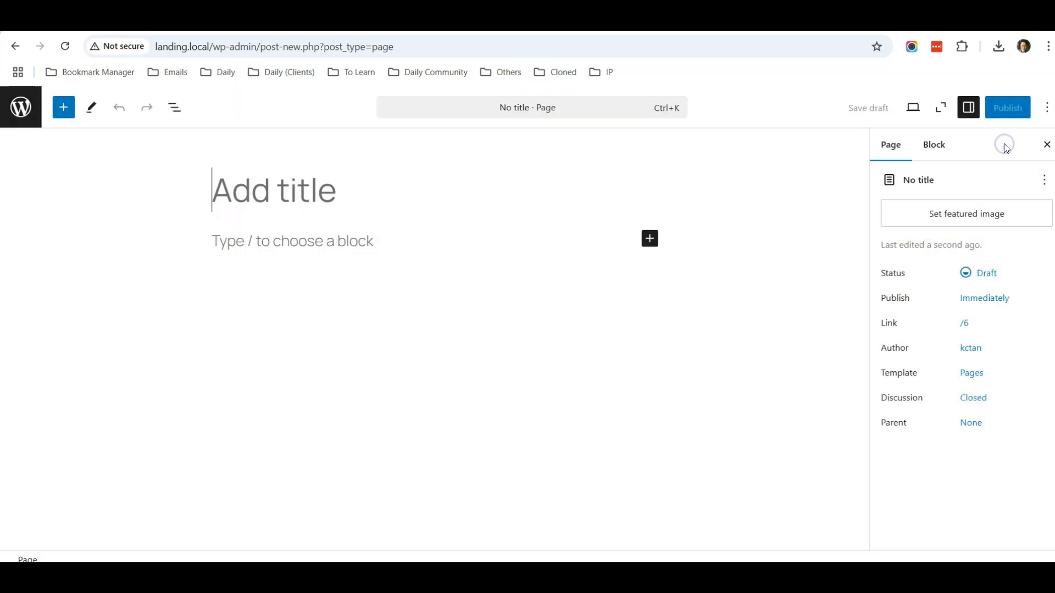
click(261, 194)
text(Home)
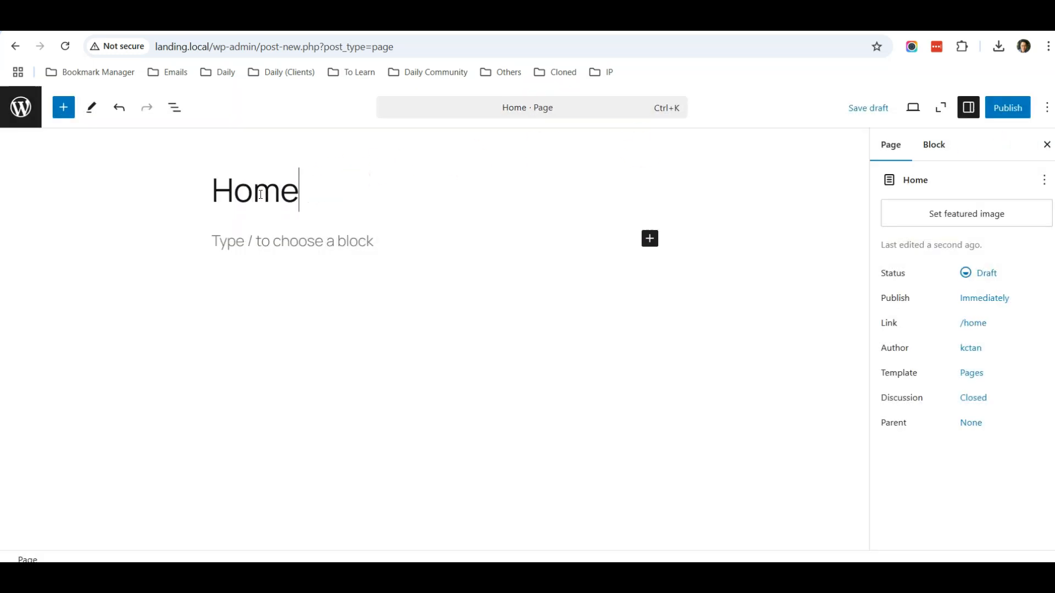
Insert a Cover block below the Home page title and show the page's block list.
click(376, 247)
click(381, 242)
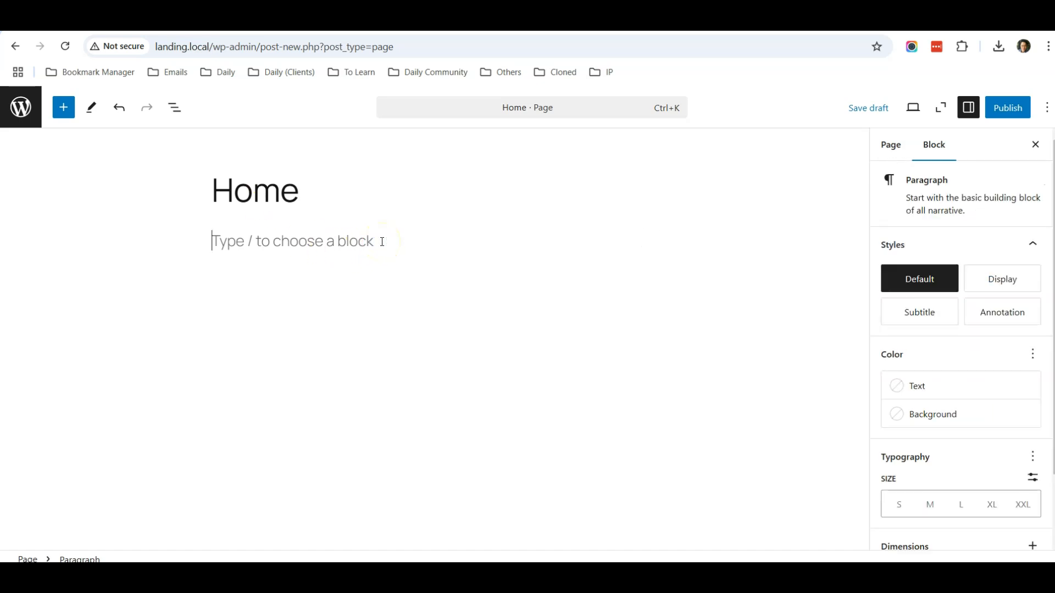
text(/cover)
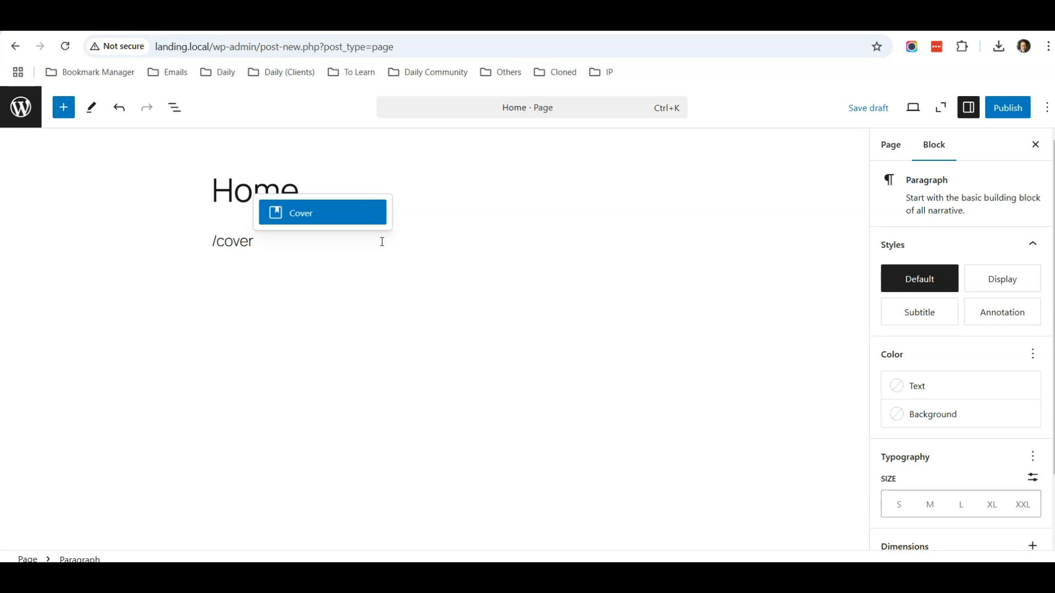
key(Return)
click(174, 108)
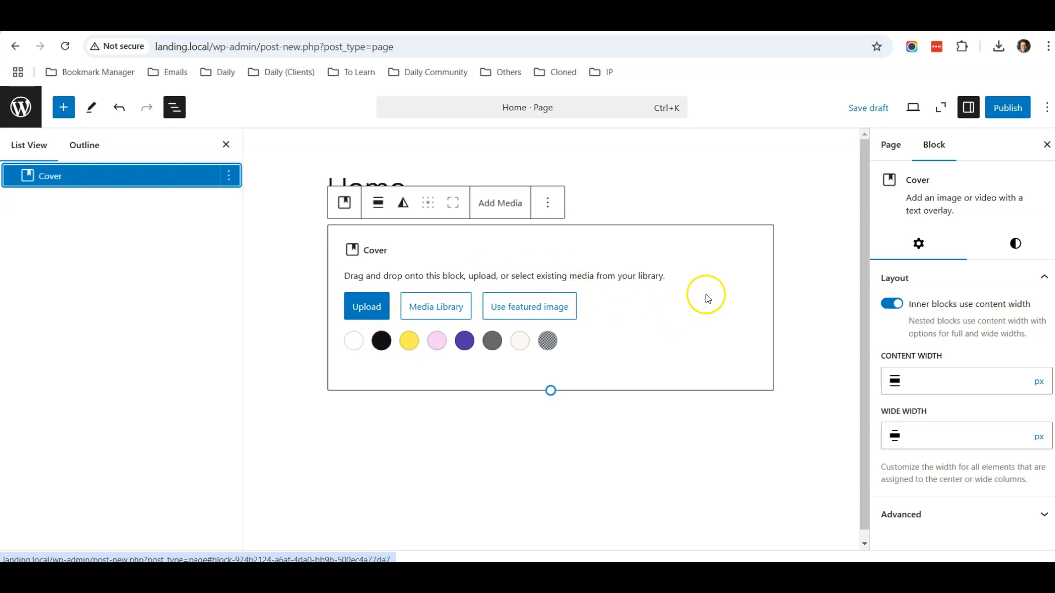
Open the Cover block's style settings, and hide and restore the settings sidebar.
click(1009, 247)
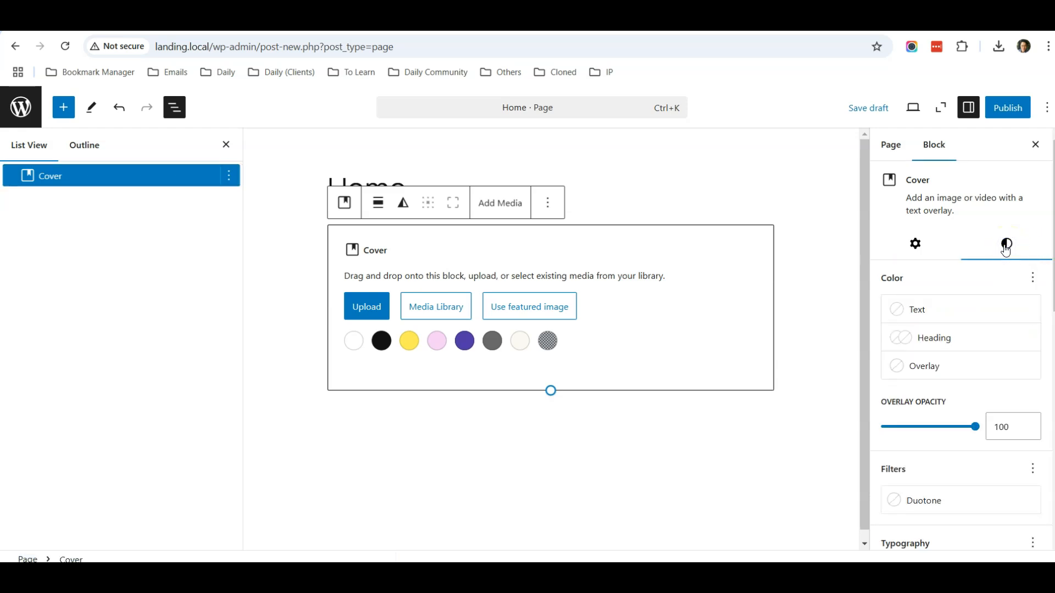
click(968, 107)
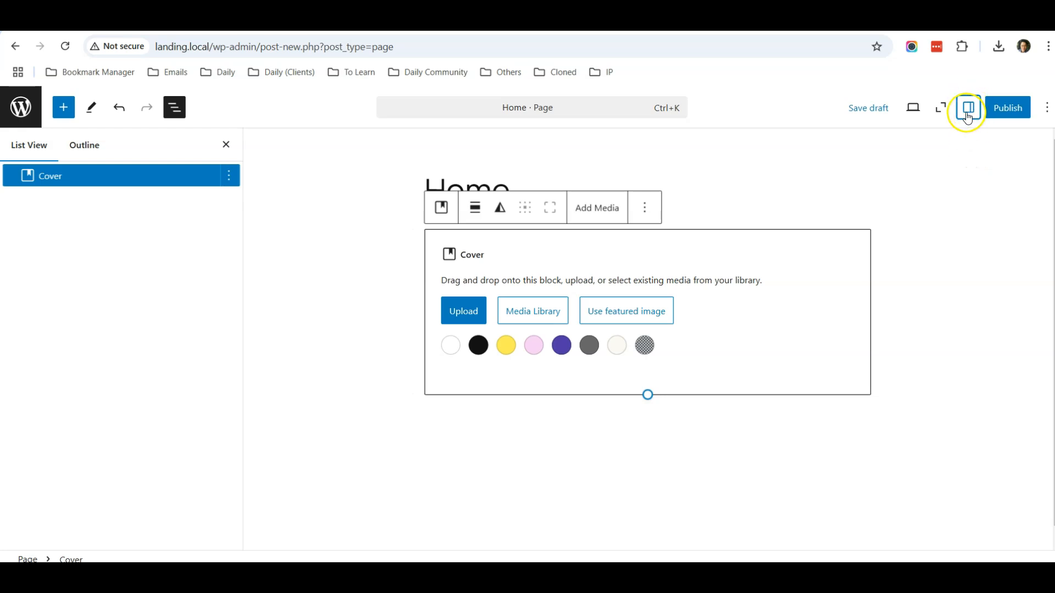
click(968, 110)
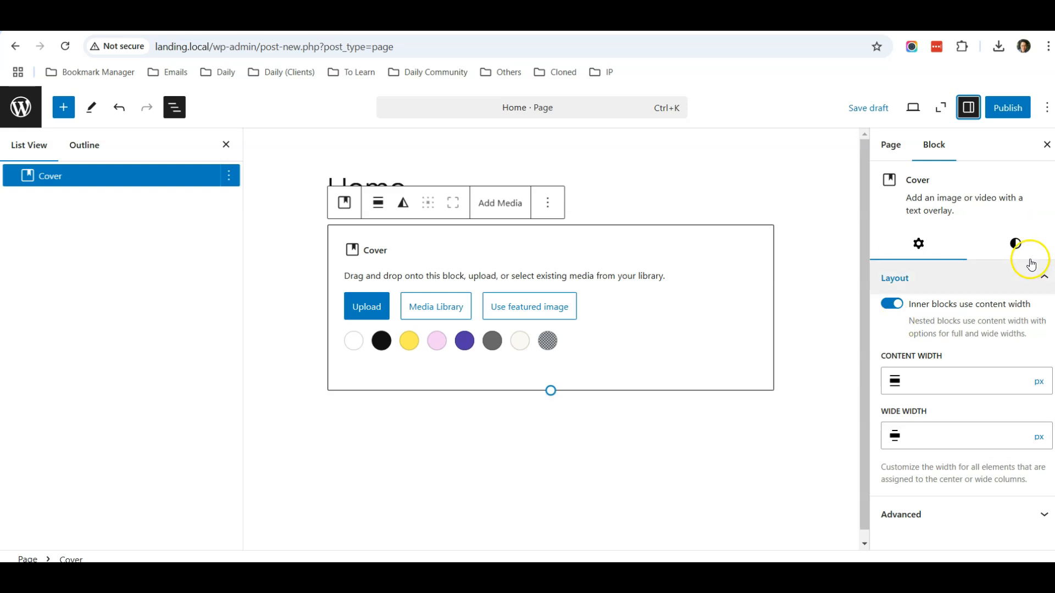
Set the Cover block's overlay to a custom medium blue and reselect the Cover block.
click(1014, 249)
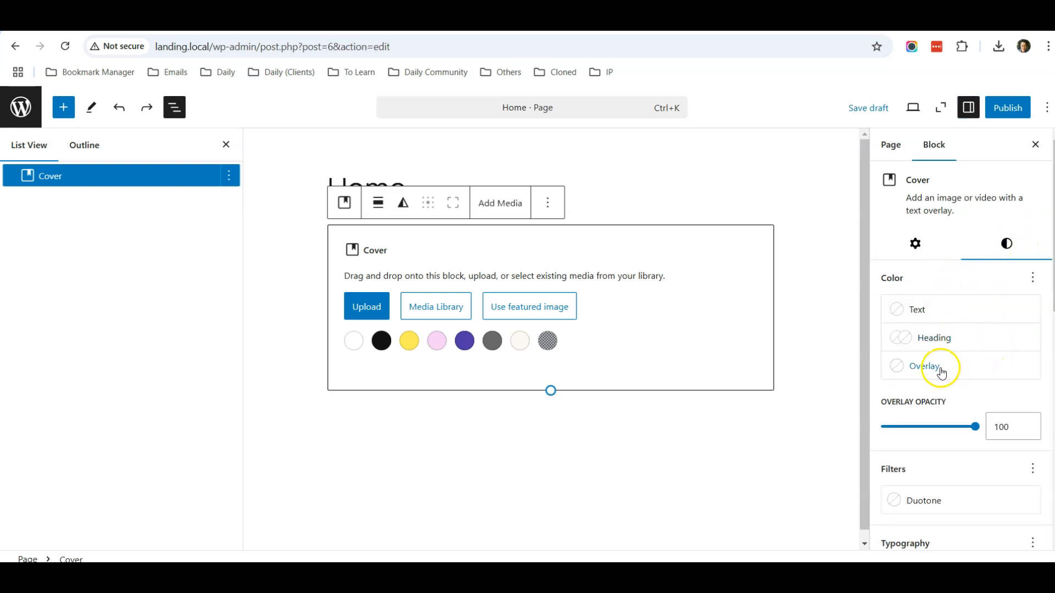
click(923, 371)
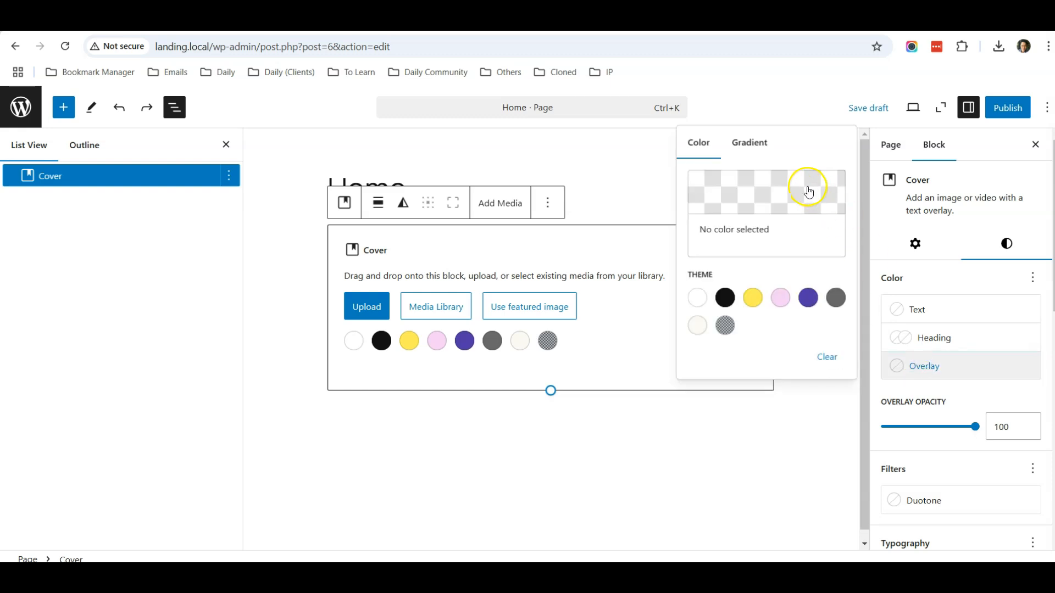
click(740, 193)
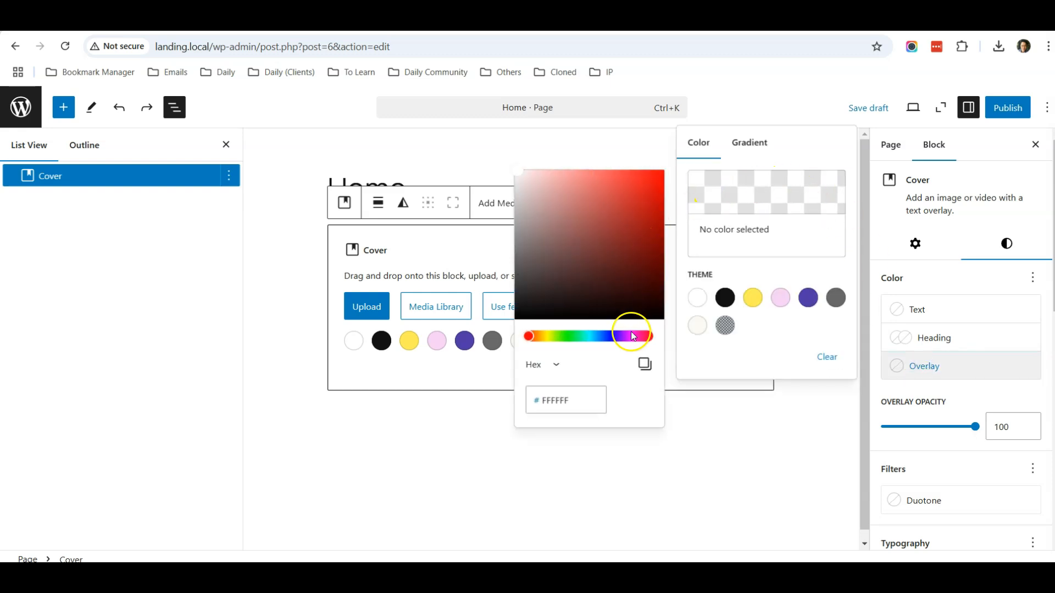
click(608, 337)
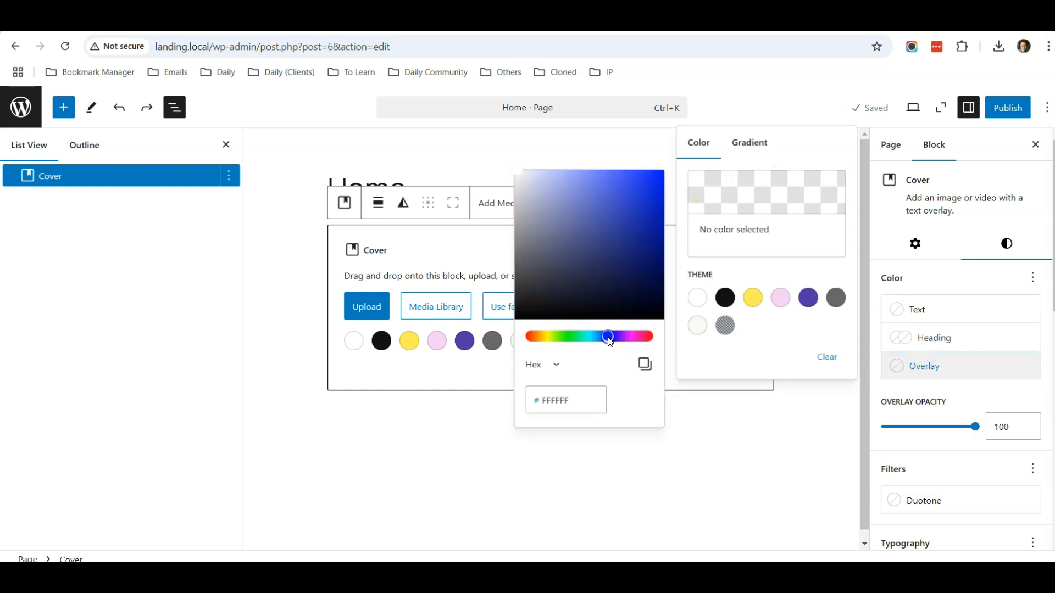
click(627, 190)
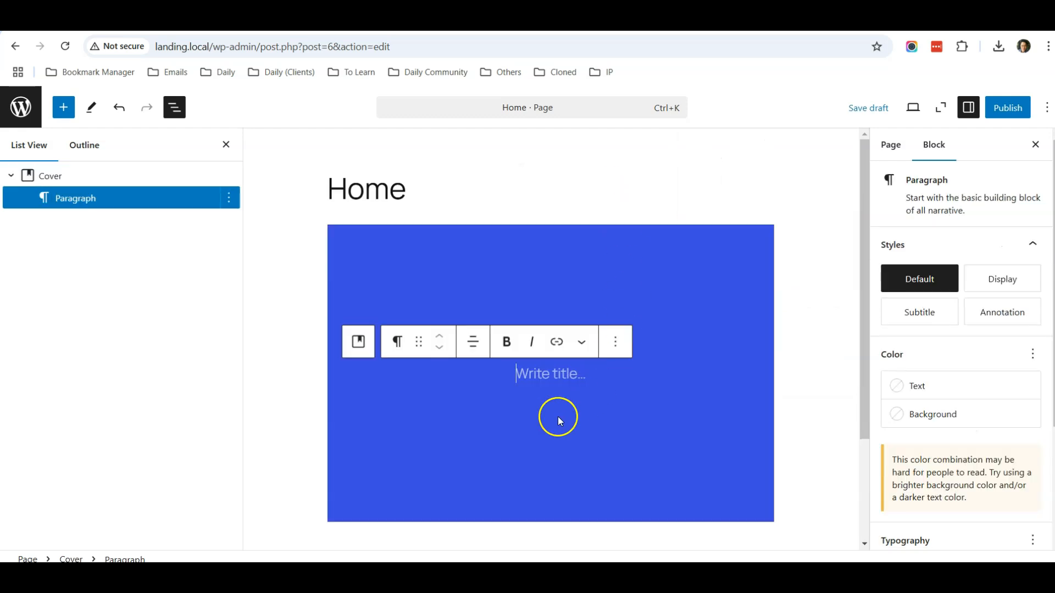
click(61, 178)
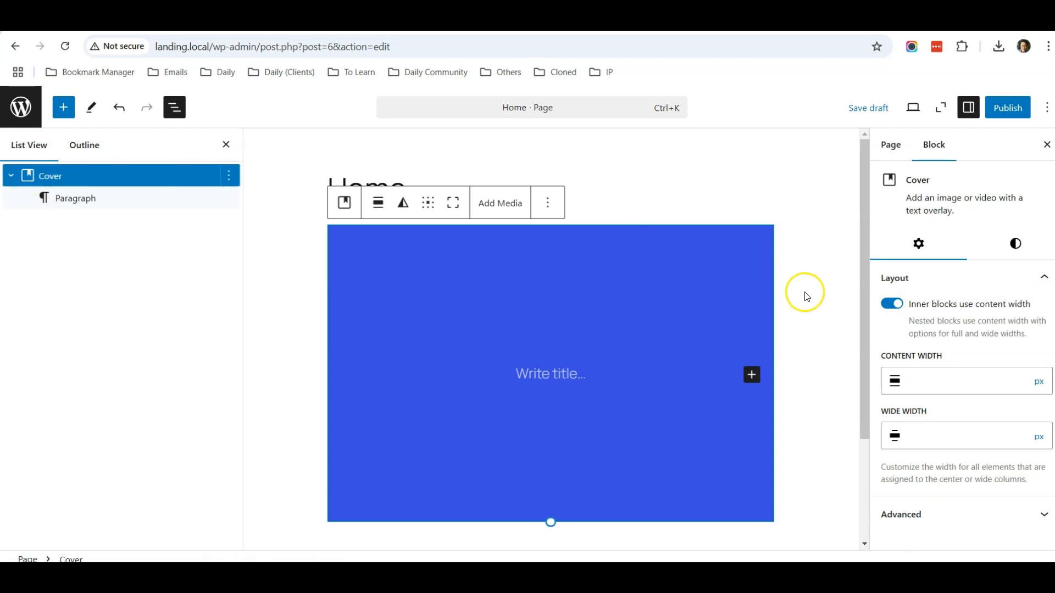
Give the Cover block's overlay a linear gradient with #8E29EC as the end colour and an angle of 55 degrees.
click(1015, 244)
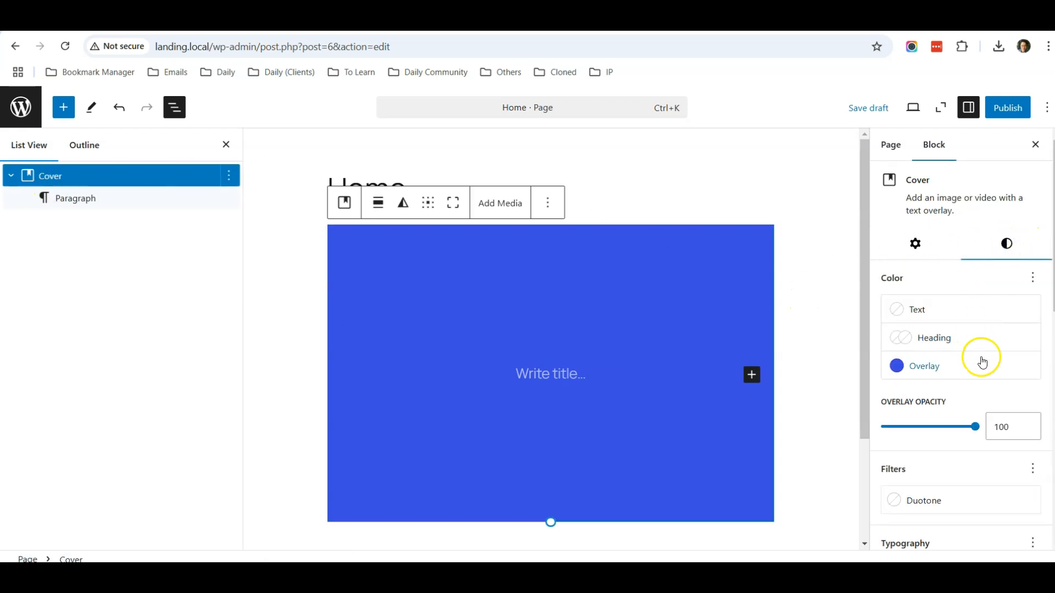
scroll(928, 295, down, 1)
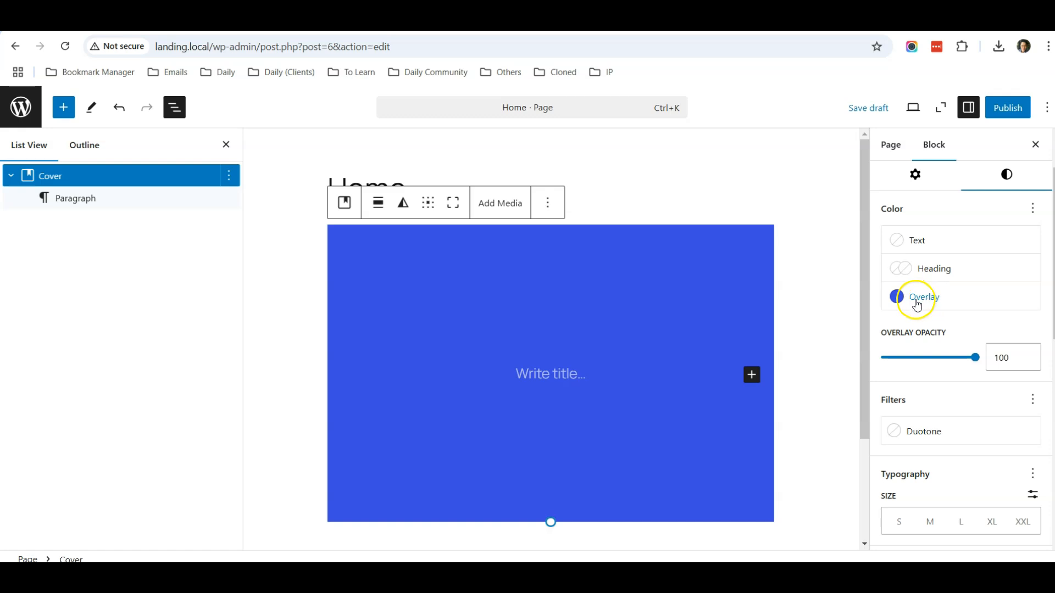
click(925, 300)
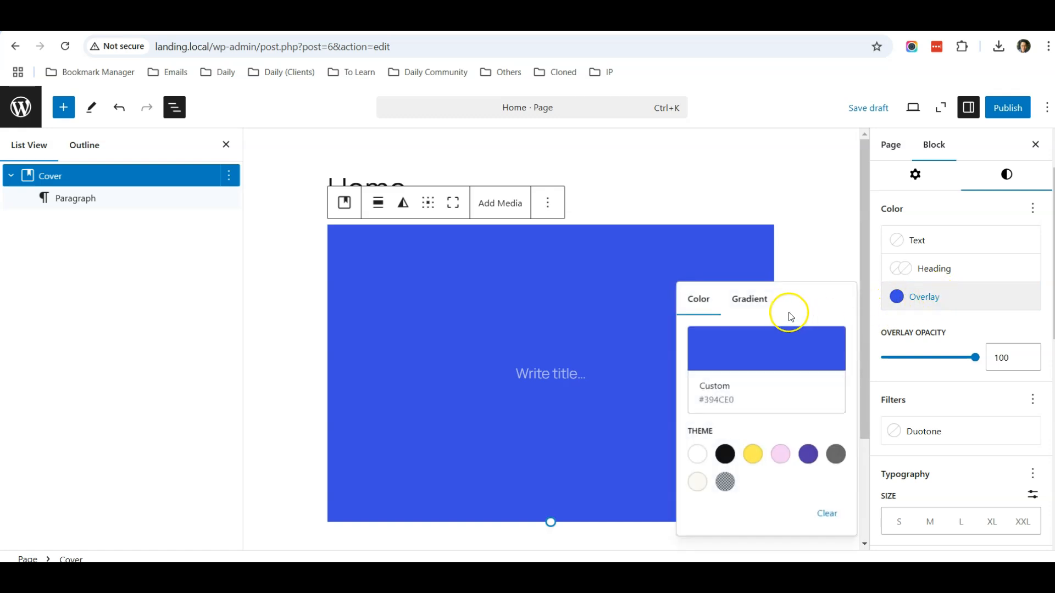
click(760, 301)
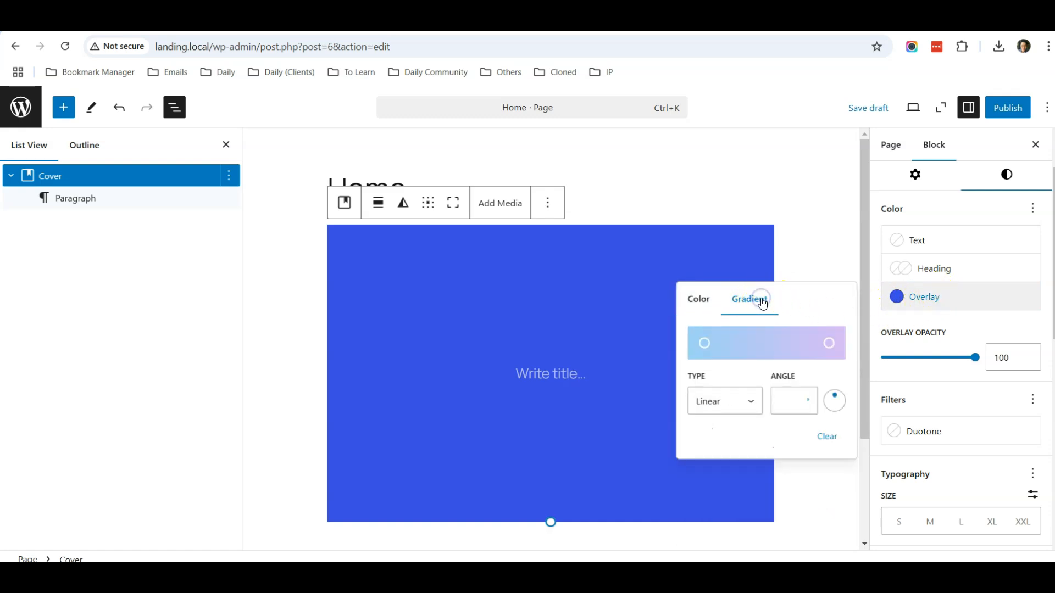
click(829, 343)
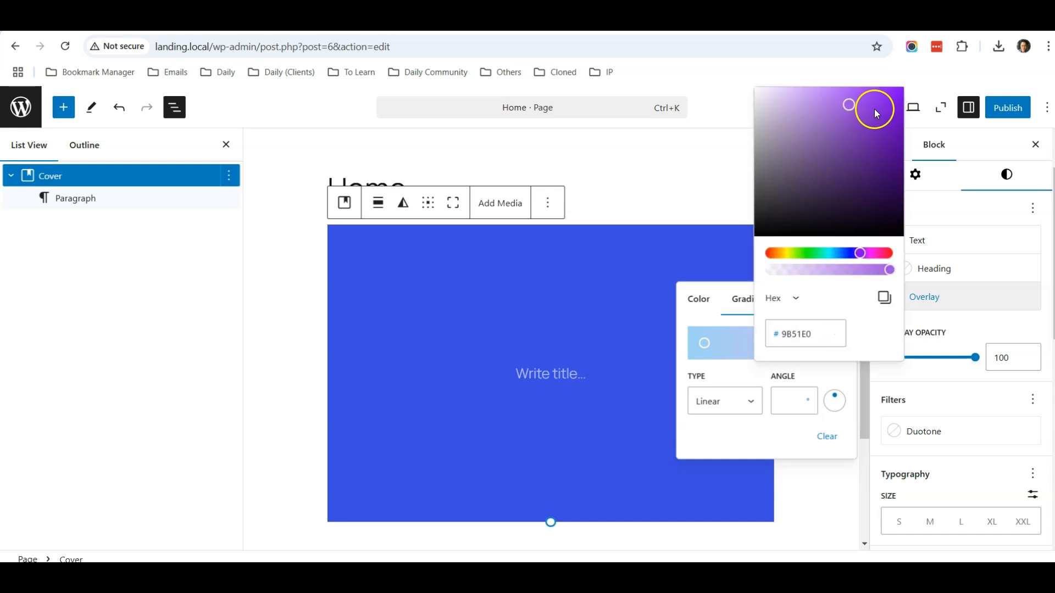
drag(876, 113, 878, 100)
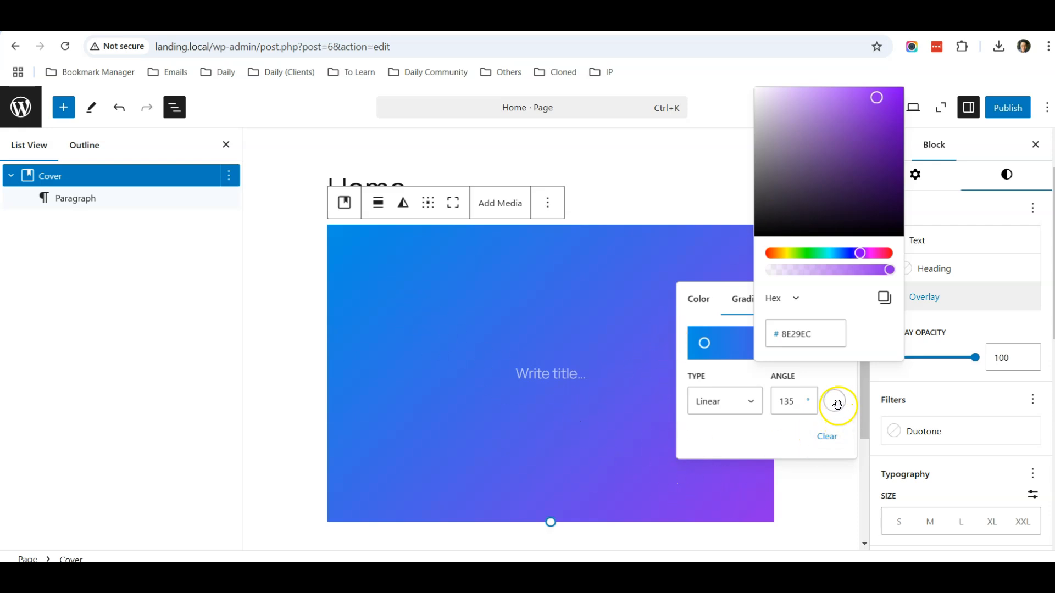
mouse_move(838, 406)
mouse_down()
mouse_move(834, 379)
mouse_move(851, 398)
mouse_up()
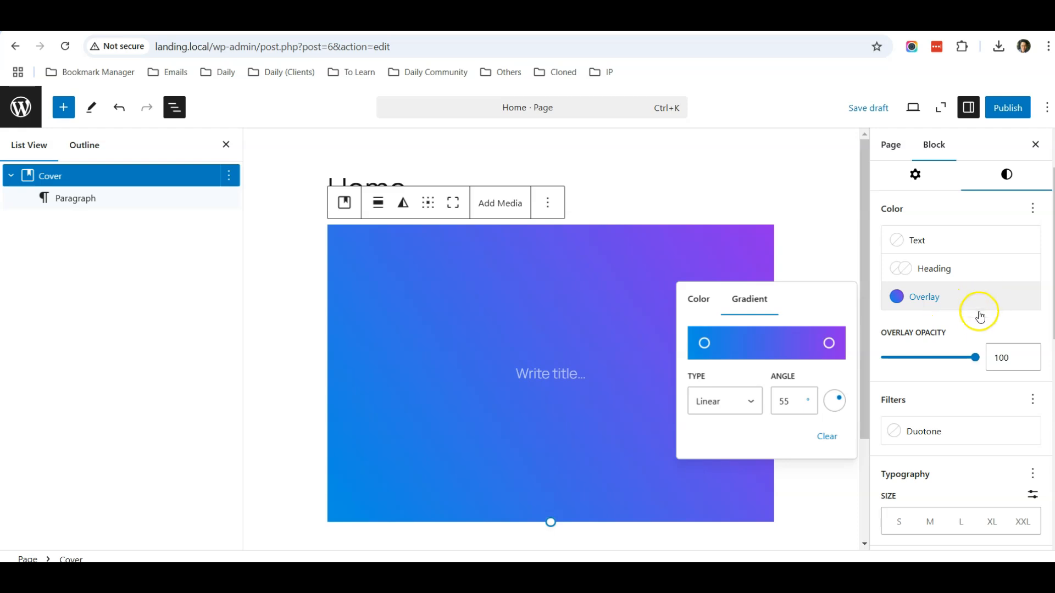
click(977, 331)
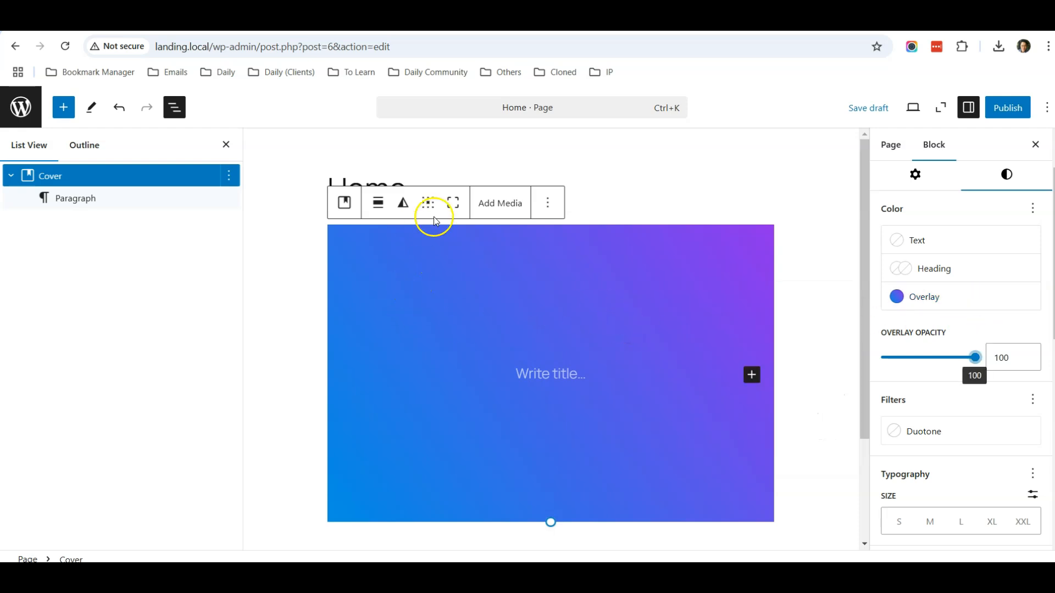
Set the Cover block's alignment to full width.
click(55, 178)
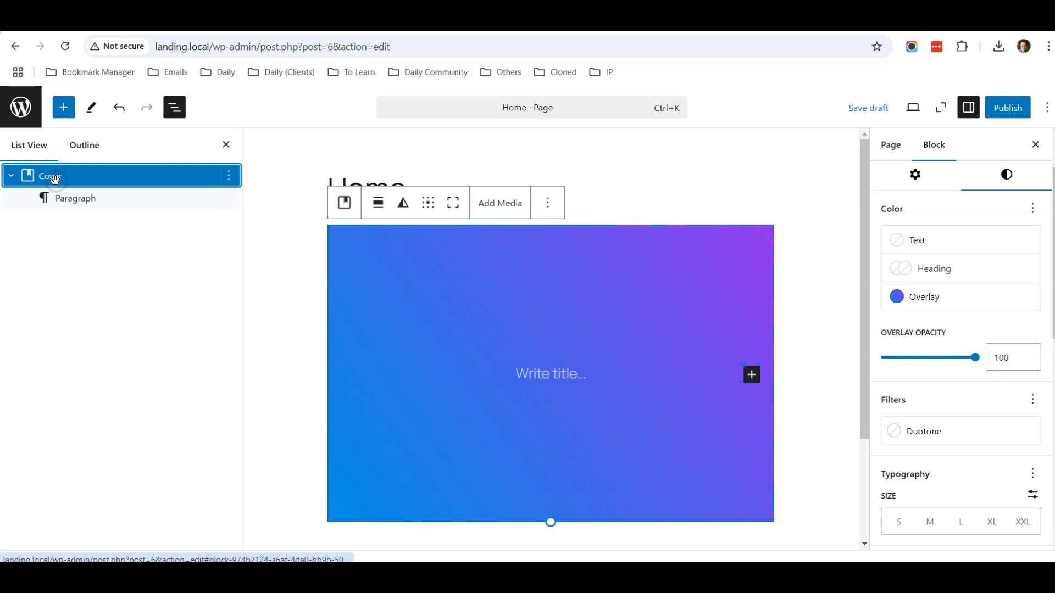
click(378, 204)
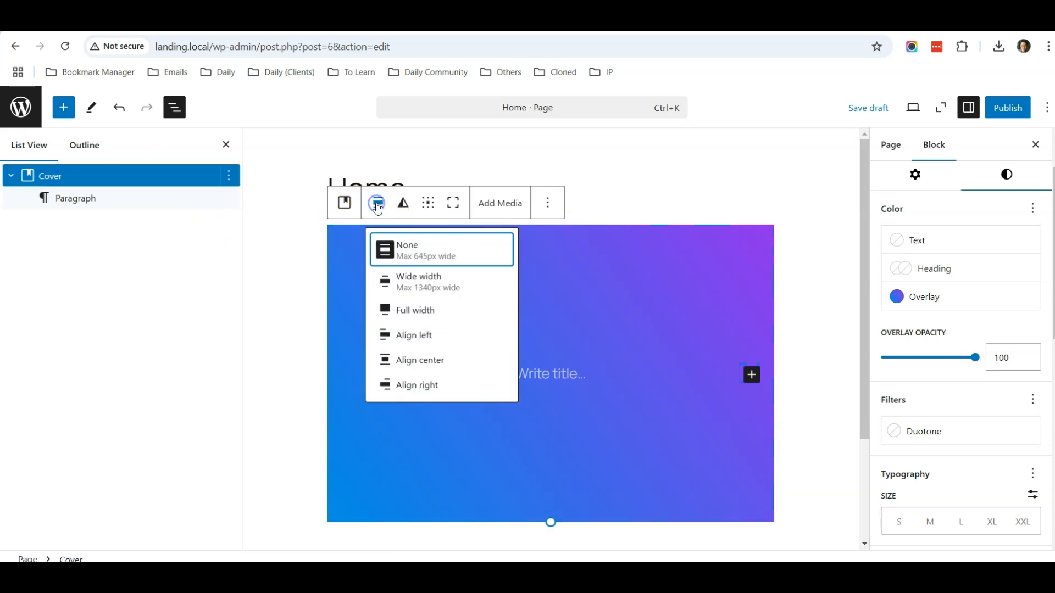
click(411, 308)
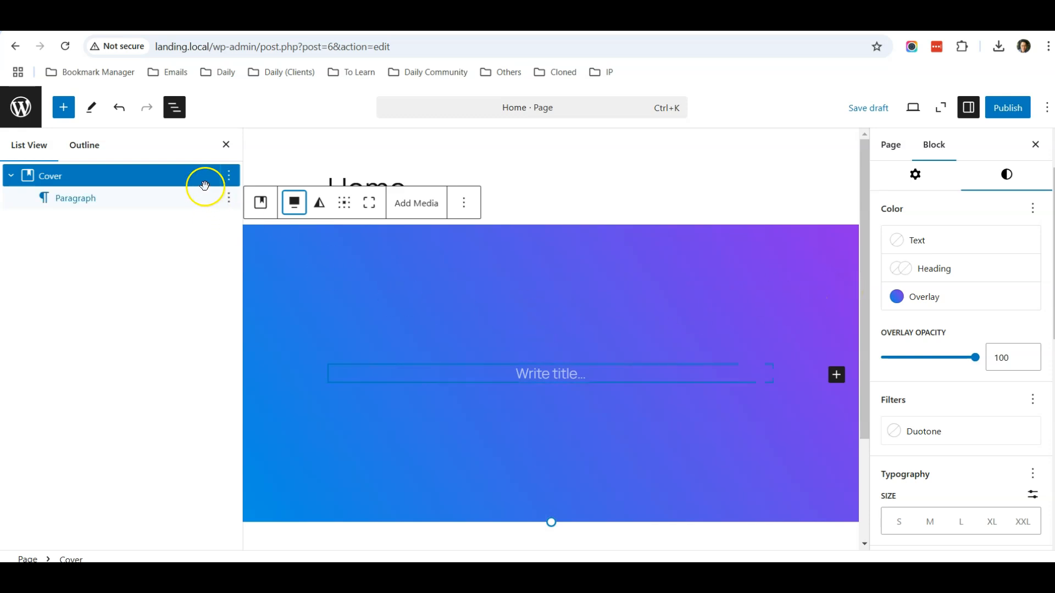
Add a Columns block after the Cover block, using the layout with two equal columns.
click(229, 176)
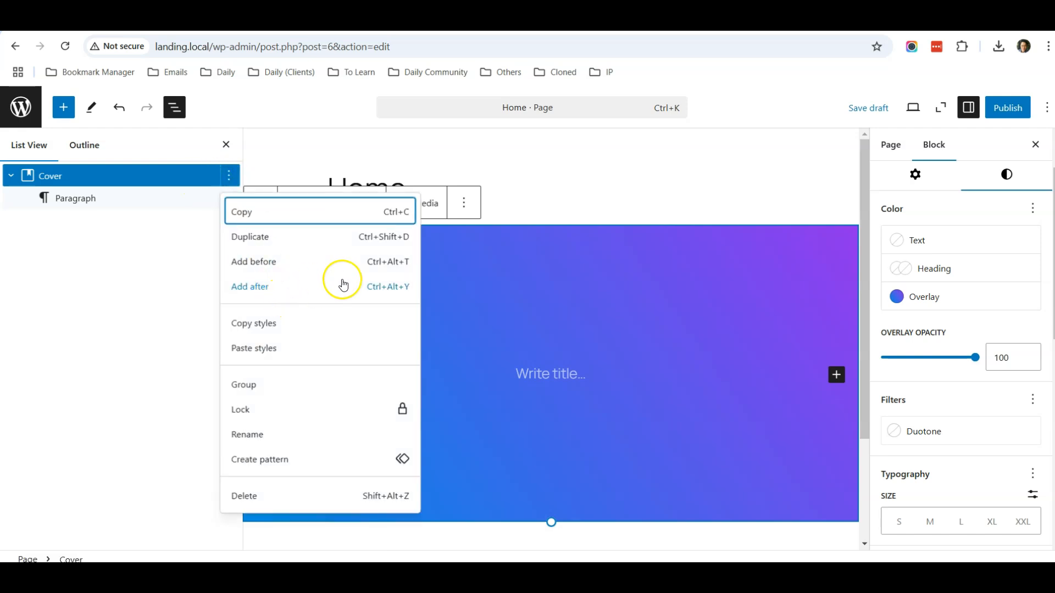
click(383, 292)
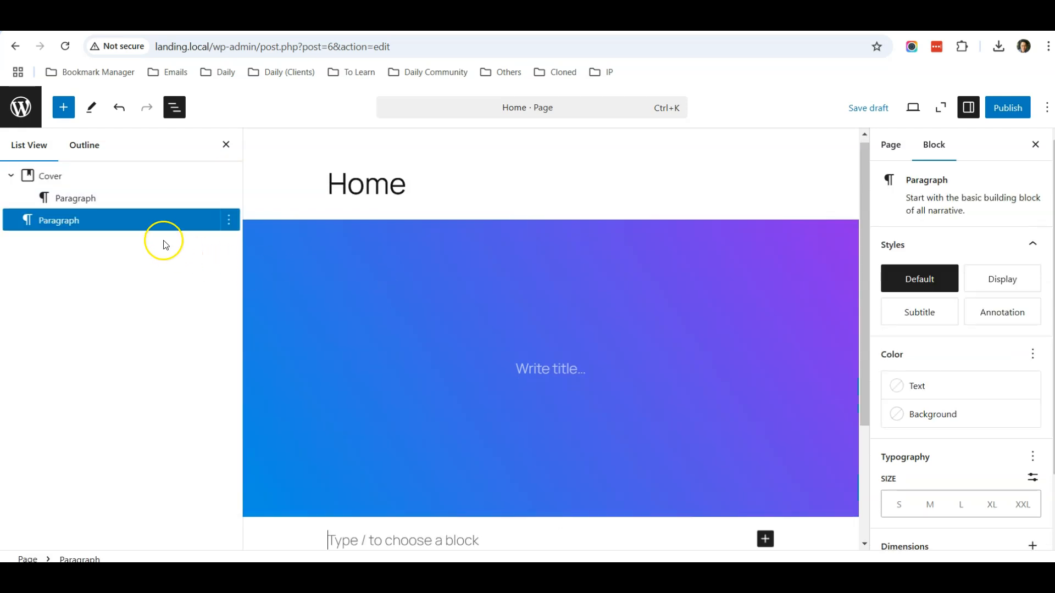
scroll(444, 451, down, 1)
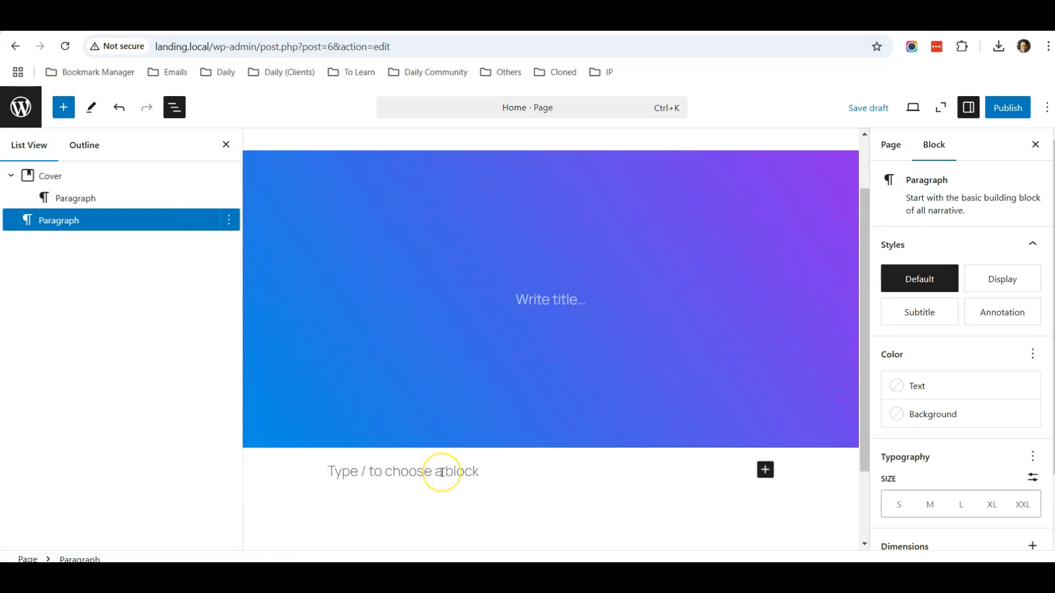
text(/col)
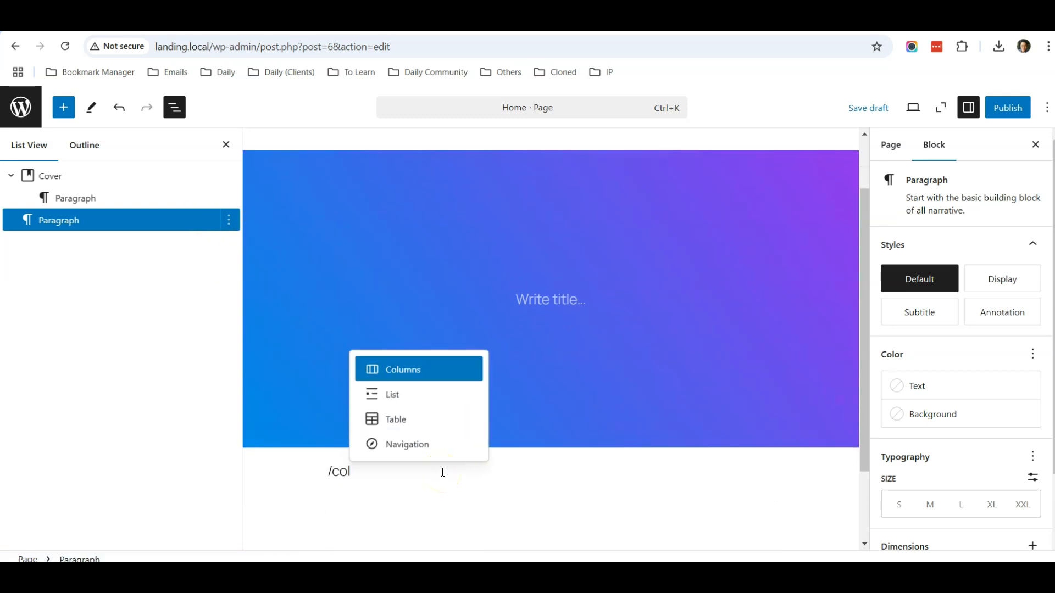
click(419, 368)
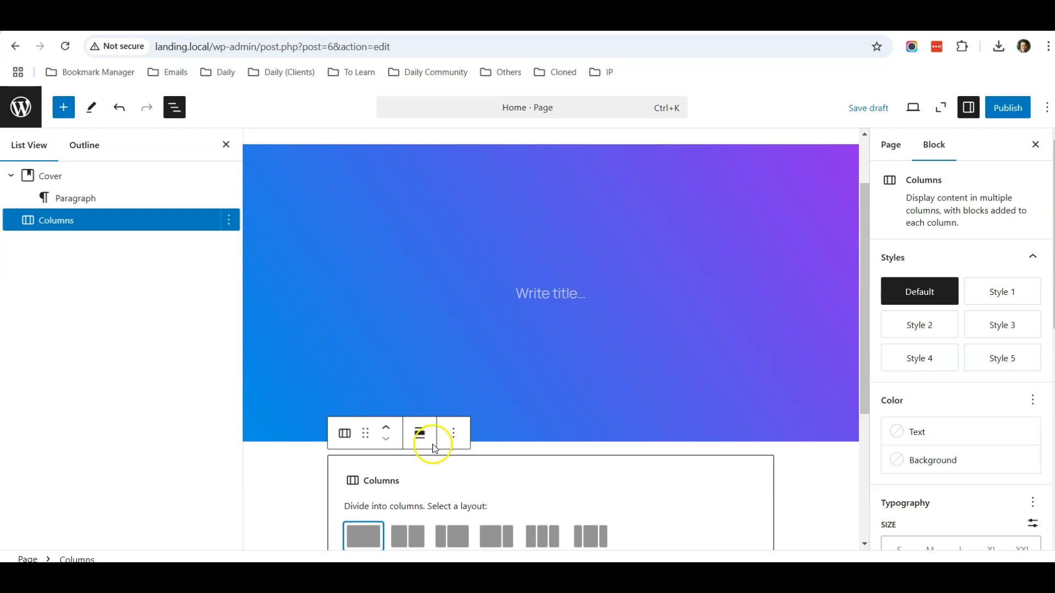
scroll(419, 483, down, 2)
click(407, 464)
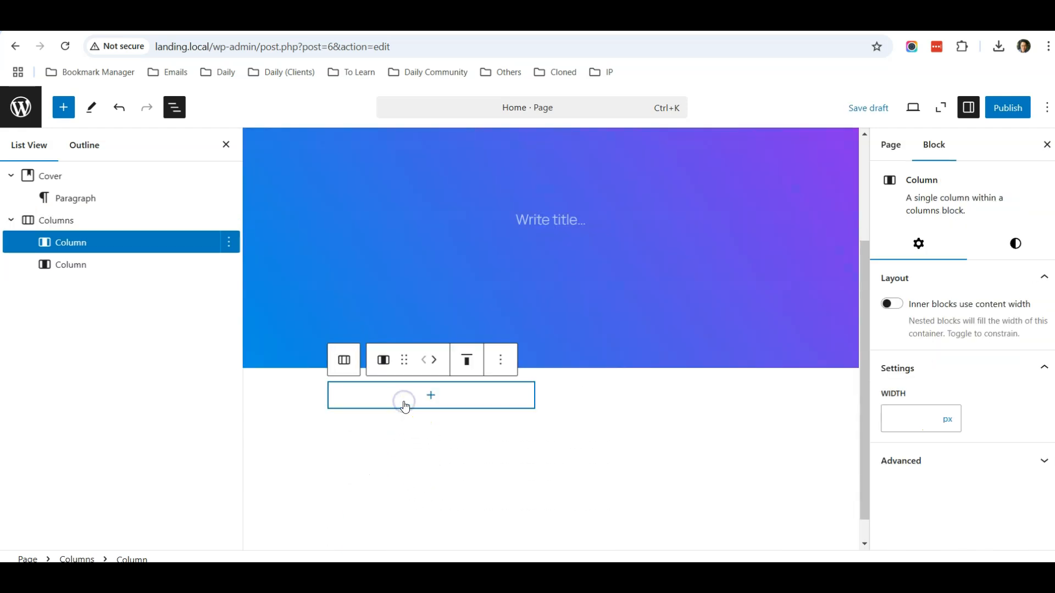
Move the Columns block inside the Cover block above its paragraph and select the first column.
scroll(405, 406, up, 2)
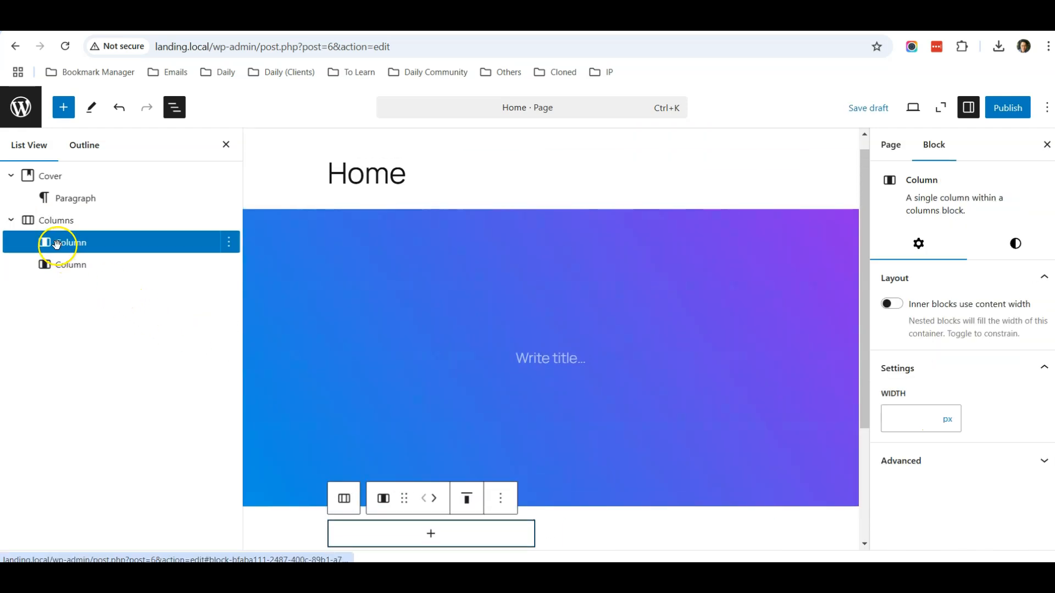
drag(43, 220, 55, 194)
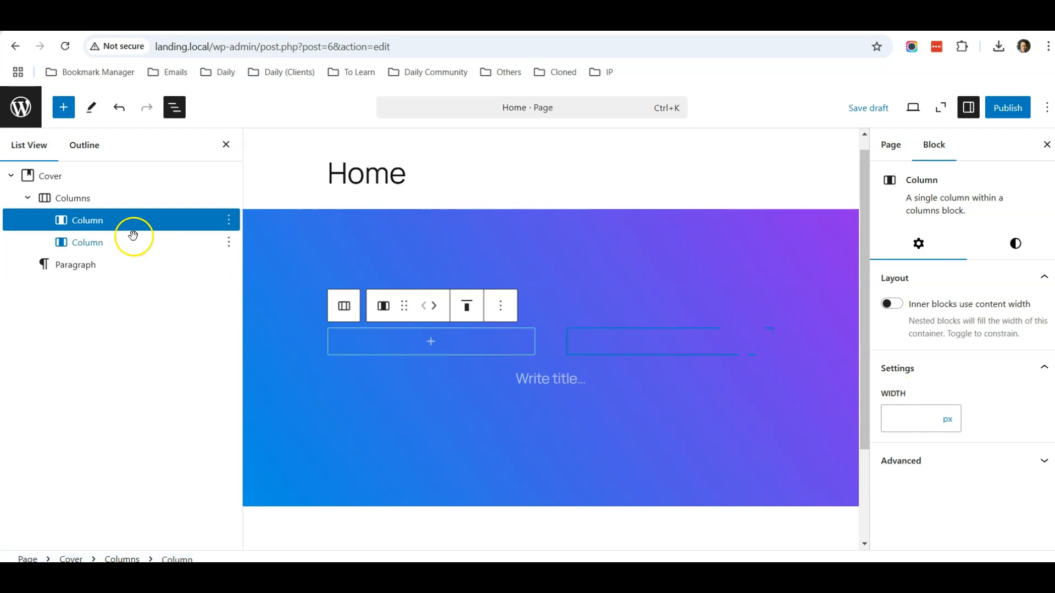
click(111, 247)
click(104, 224)
click(102, 241)
click(101, 221)
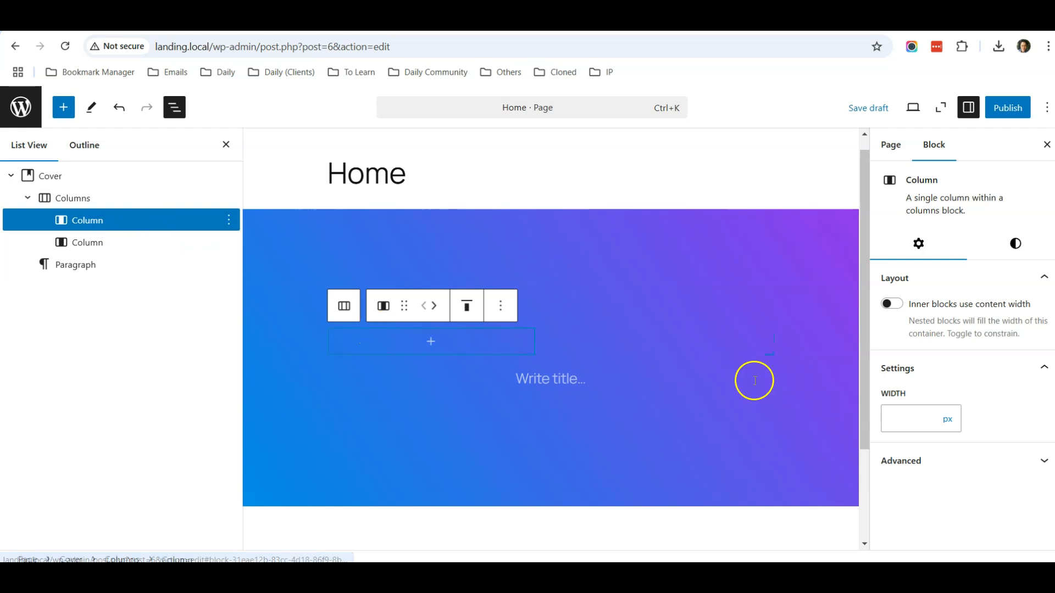
Set the first column's width to 70%.
click(910, 419)
text(70)
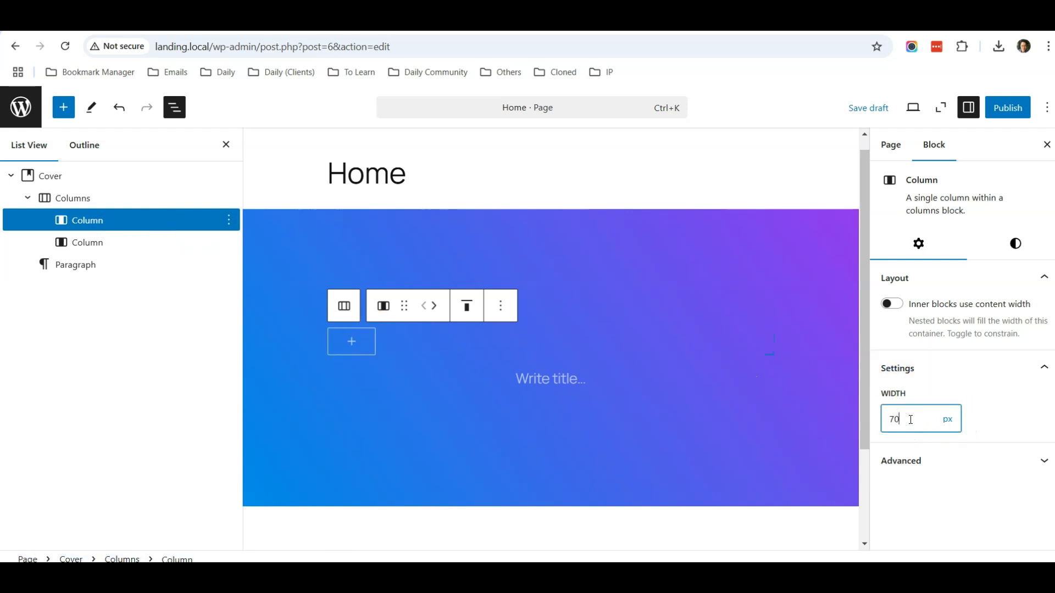
click(947, 419)
click(946, 452)
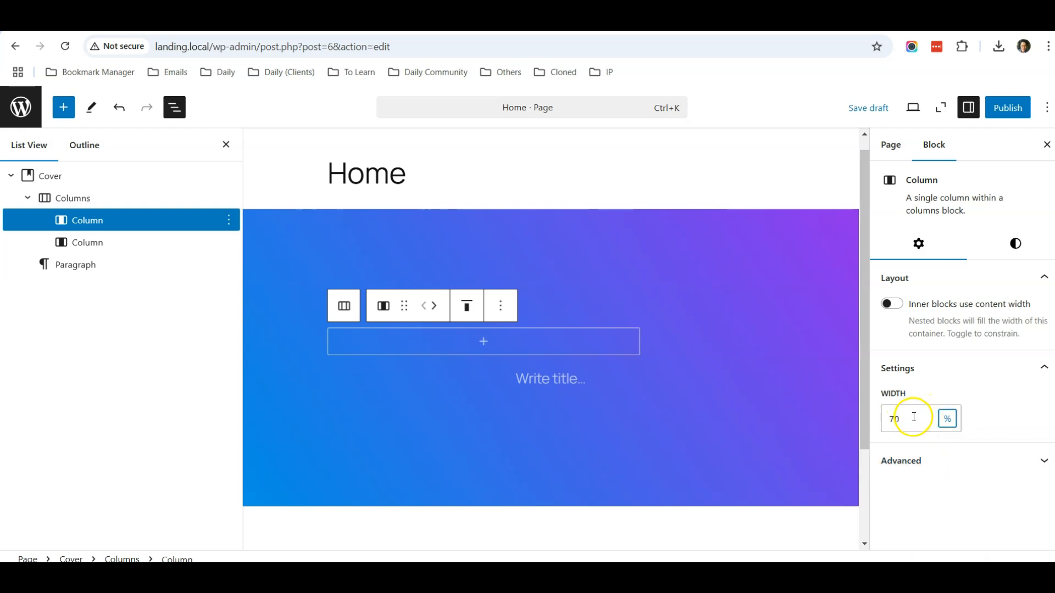
Set the second column's width to 30%.
click(112, 244)
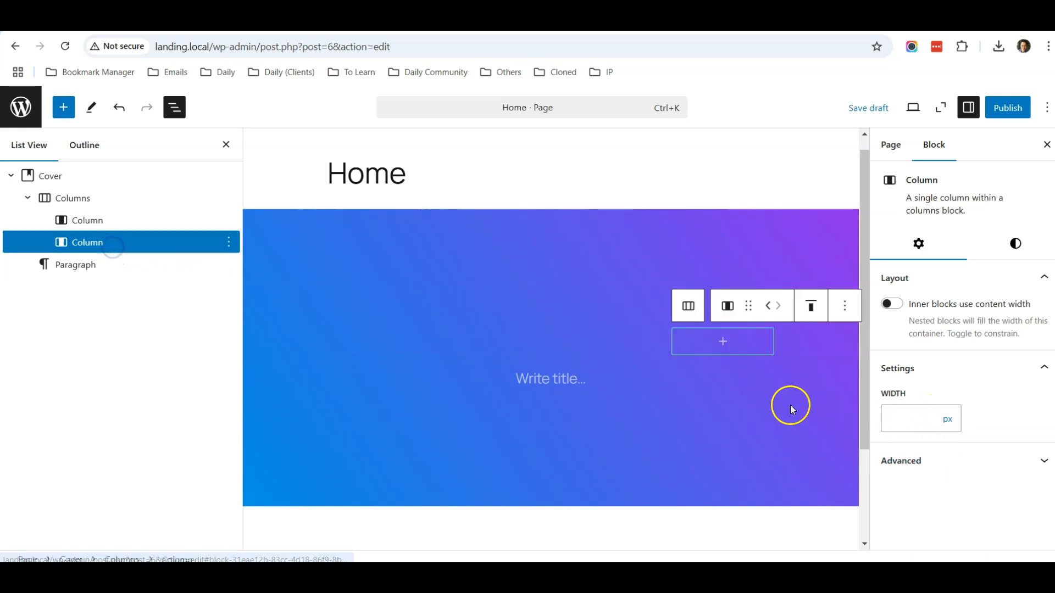
click(902, 416)
text(30)
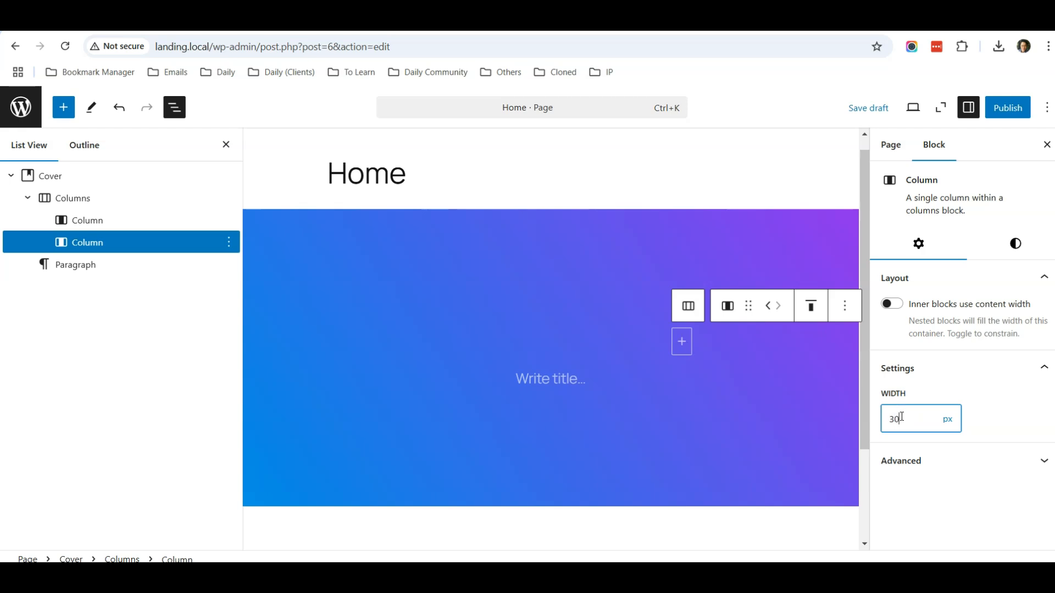
click(947, 418)
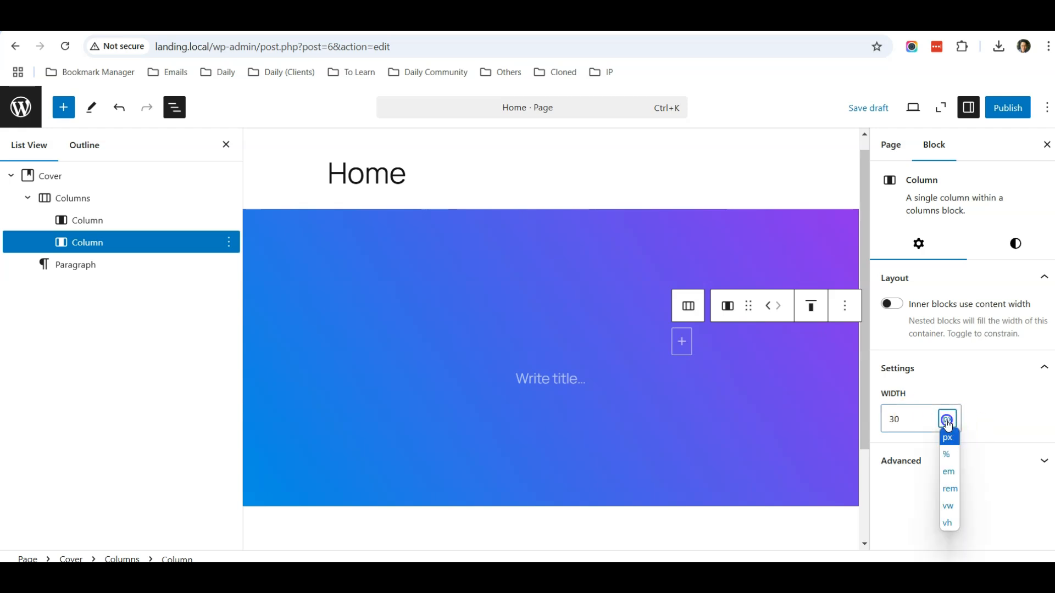
click(946, 454)
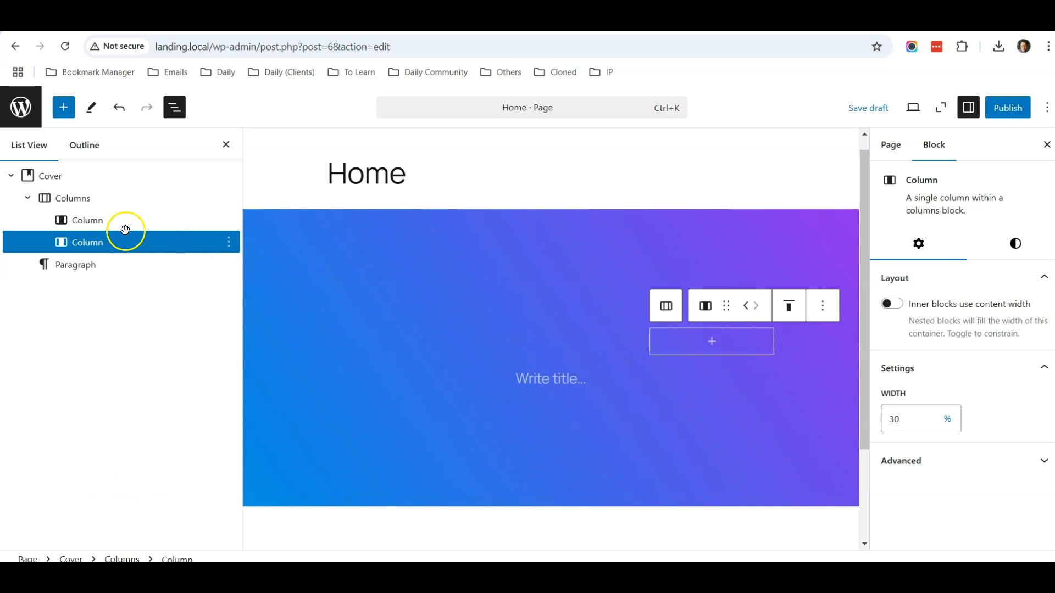
Set the alignment of the Columns block inside the Cover to full width.
click(66, 199)
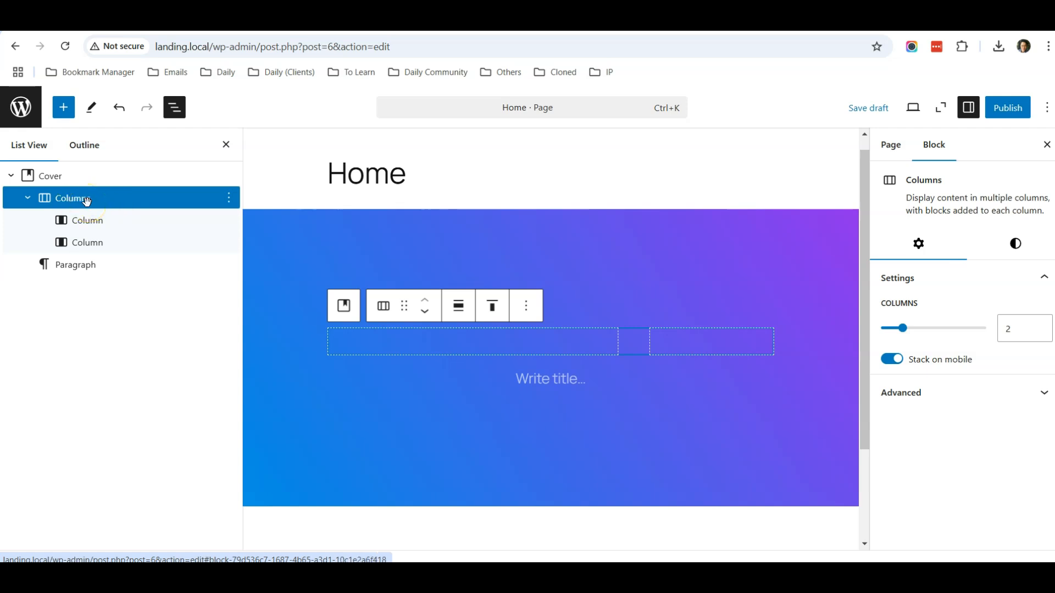
click(460, 310)
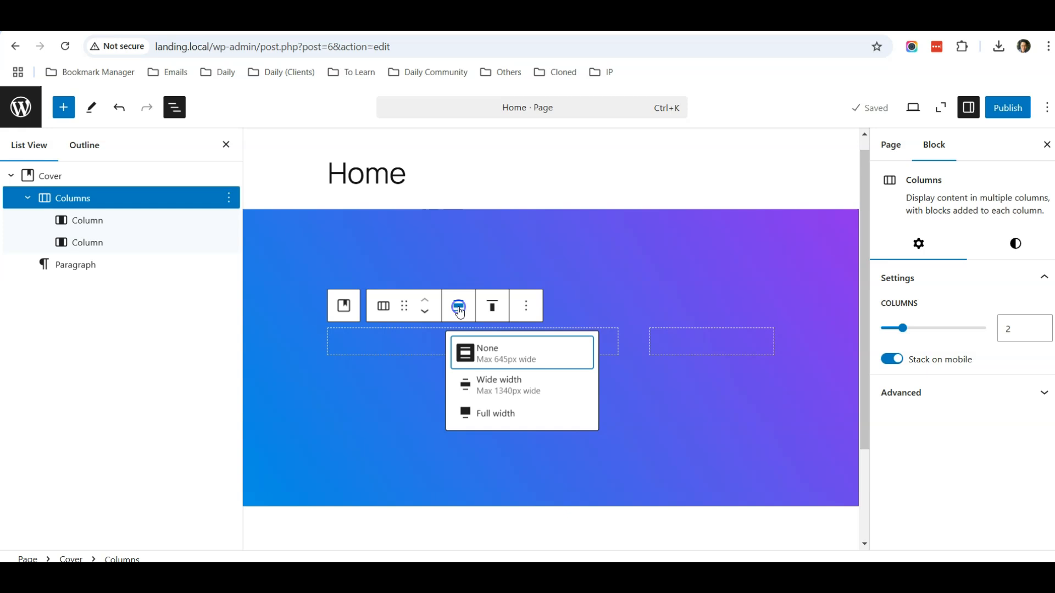
click(497, 413)
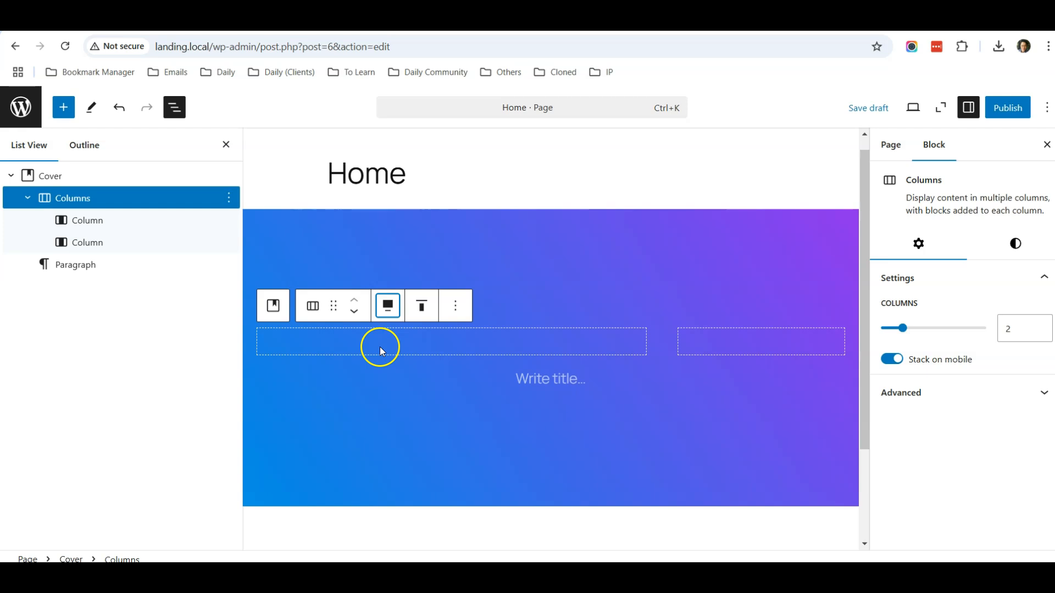
Insert an Image block in the first column and upload the logo file from the LP Images folder into it.
click(87, 223)
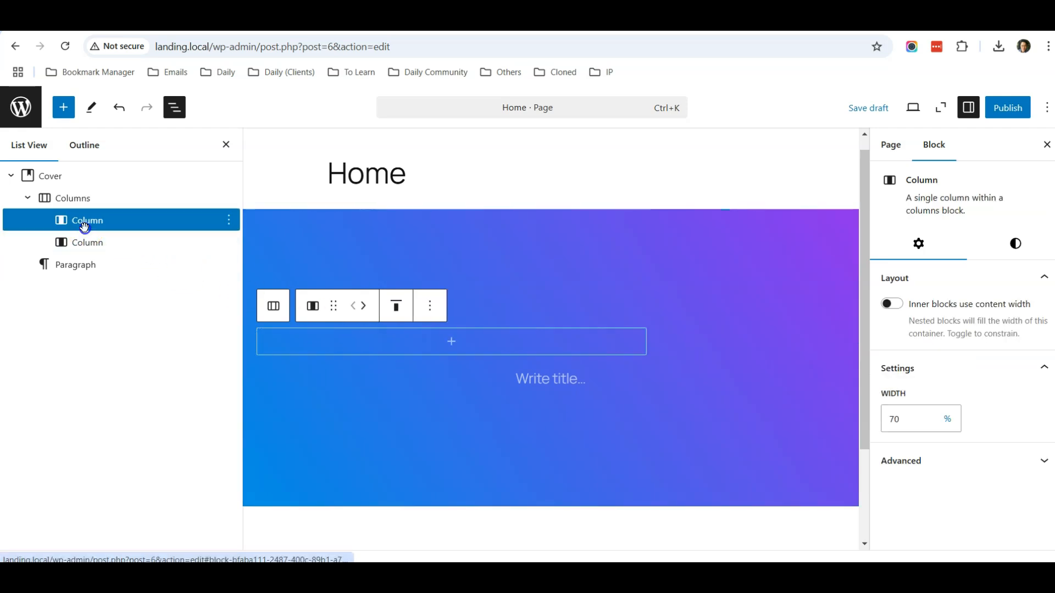
click(452, 341)
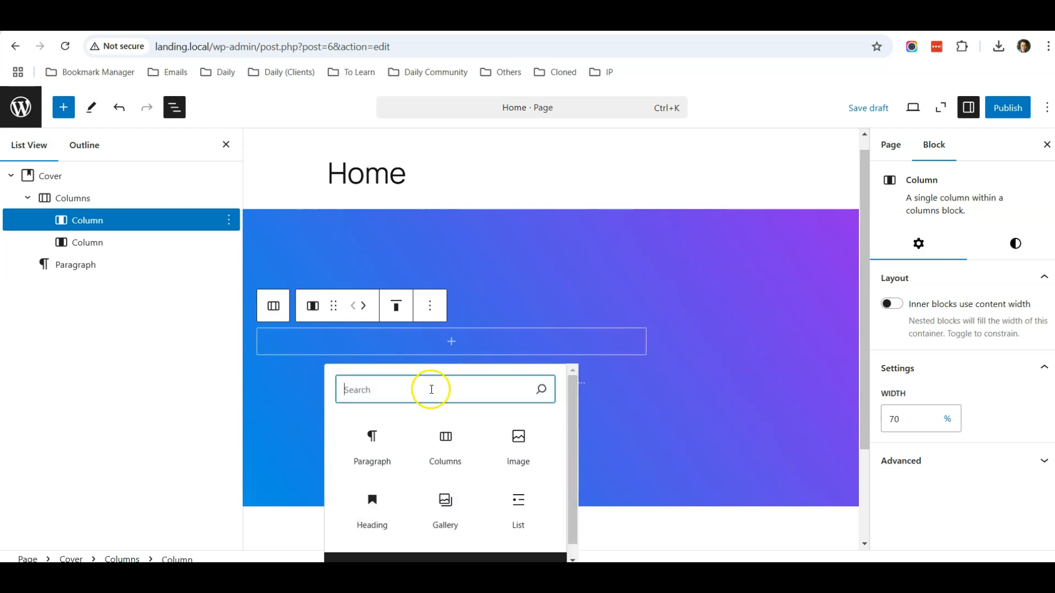
text(image)
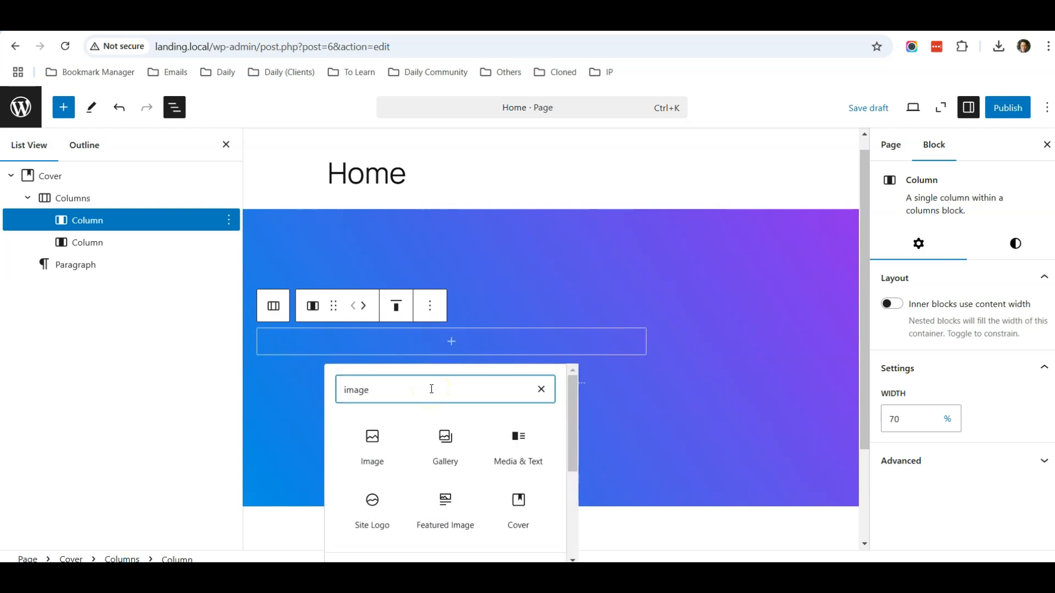
click(378, 440)
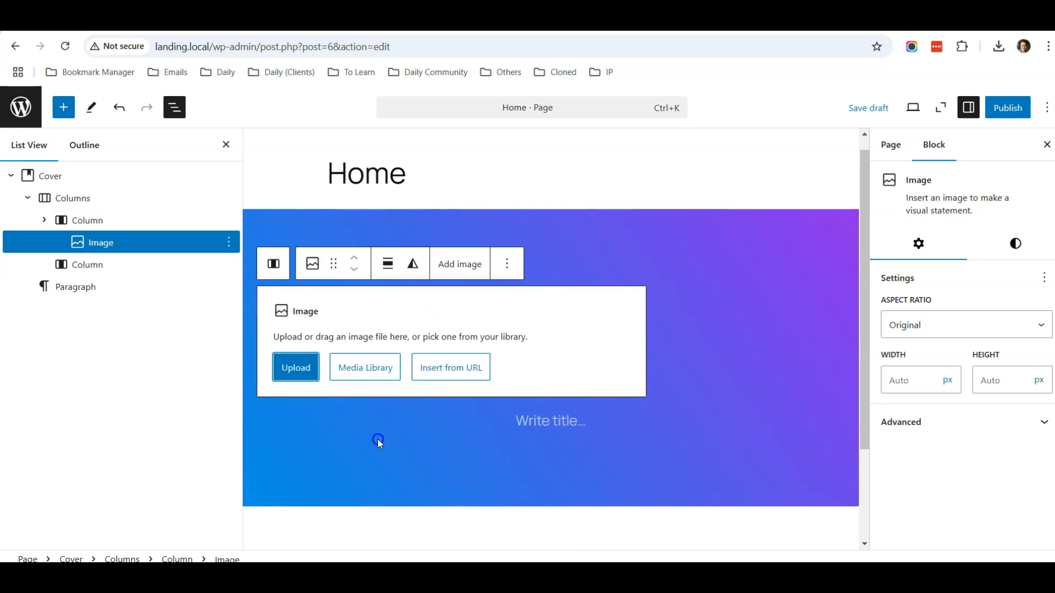
click(300, 372)
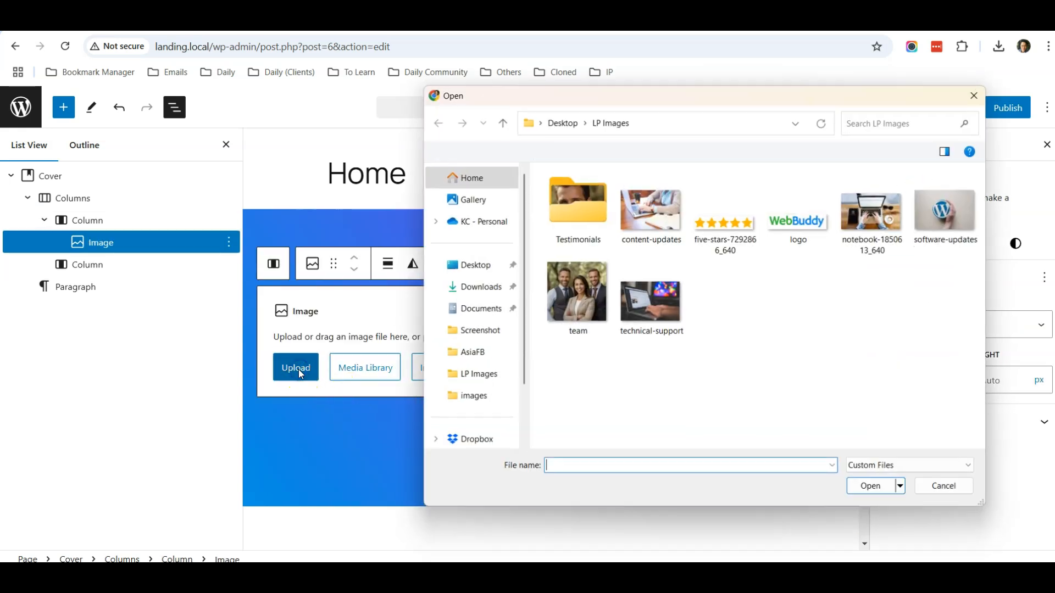
double_click(785, 232)
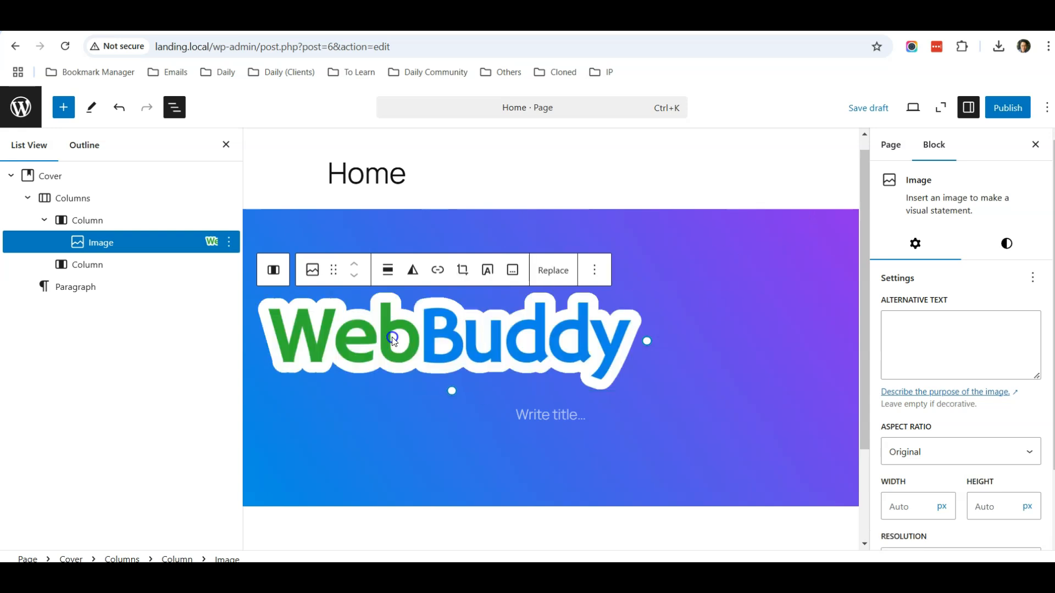
Add an empty block directly after the logo image in the first column.
click(551, 415)
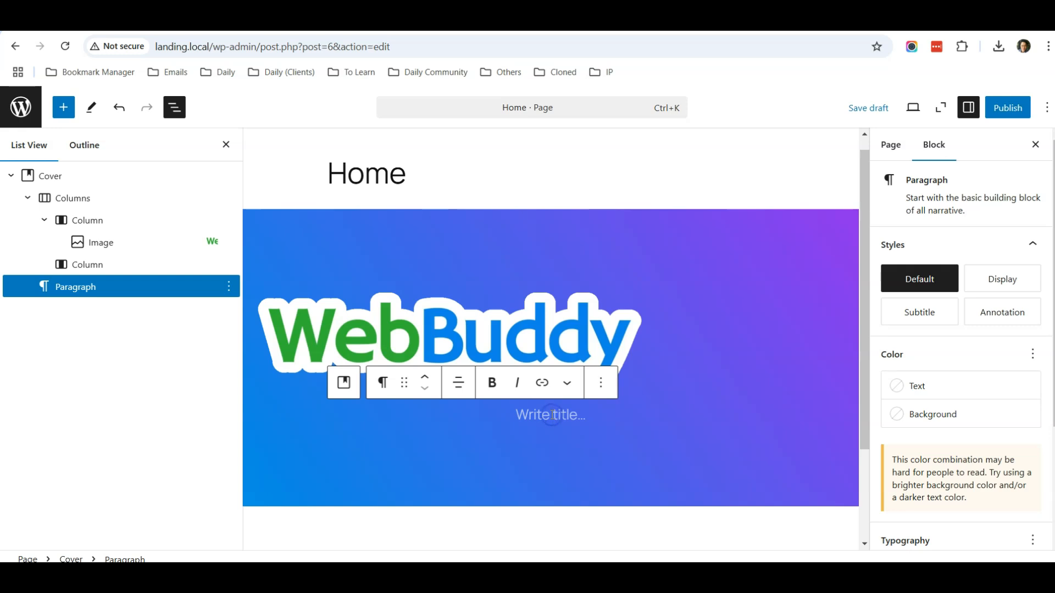
click(102, 244)
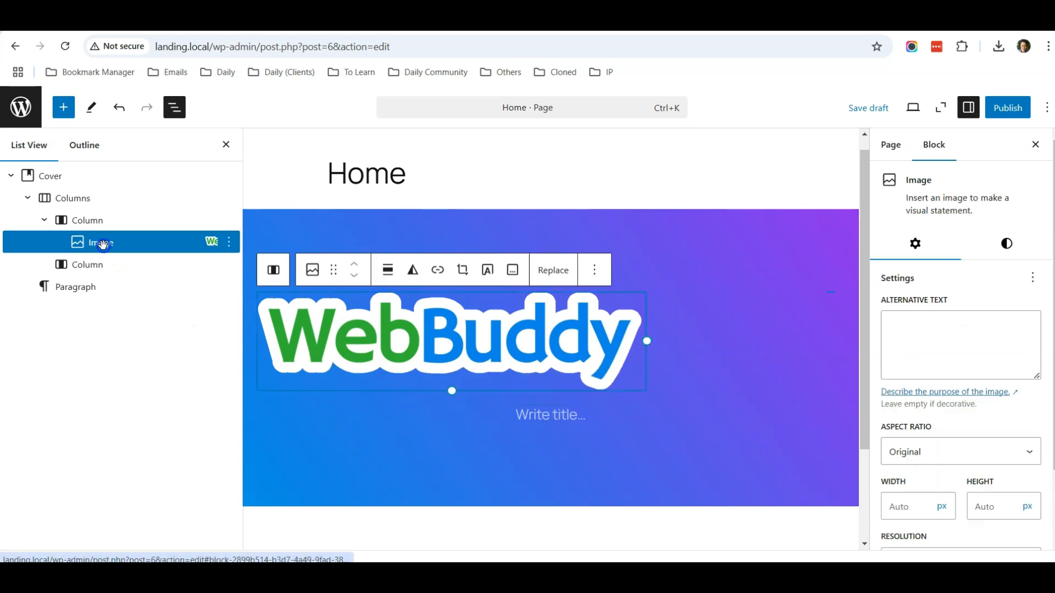
click(229, 242)
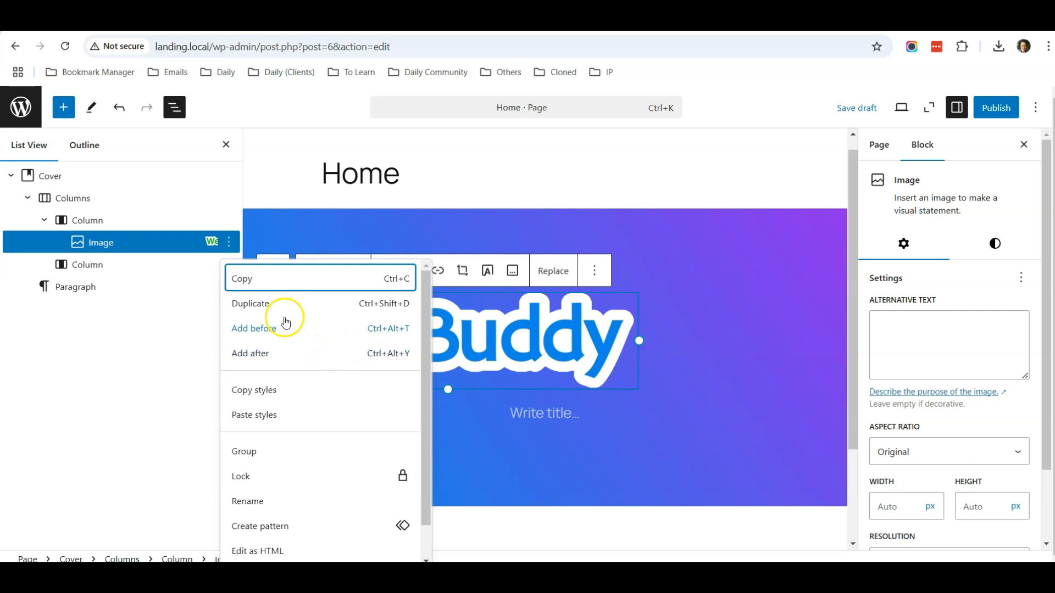
click(369, 353)
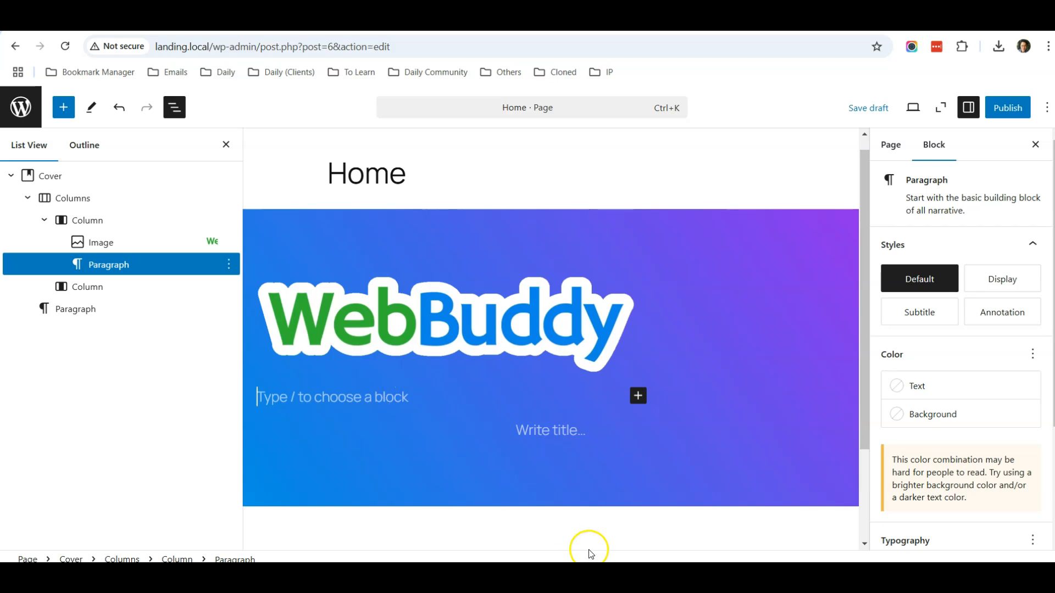
Copy the heading "Need Support For Your WordPress Site? Our Experienced Singapore-Based Team Is Here To Assist." from the reference landing page into the block below the logo.
mouse_move(640, 577)
mouse_move(607, 577)
click(660, 511)
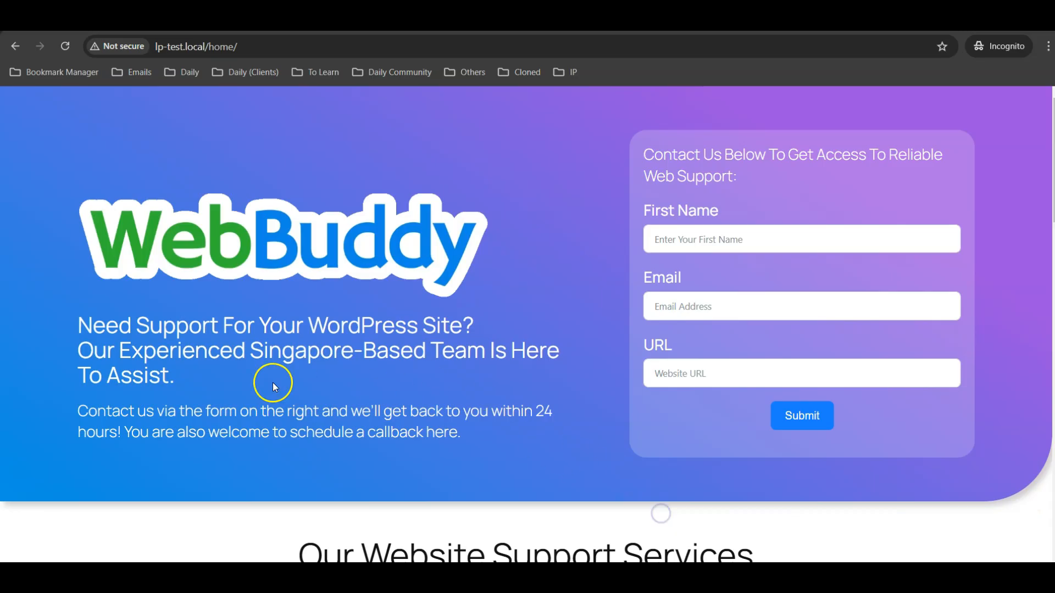
drag(178, 383, 81, 328)
key(ctrl+c)
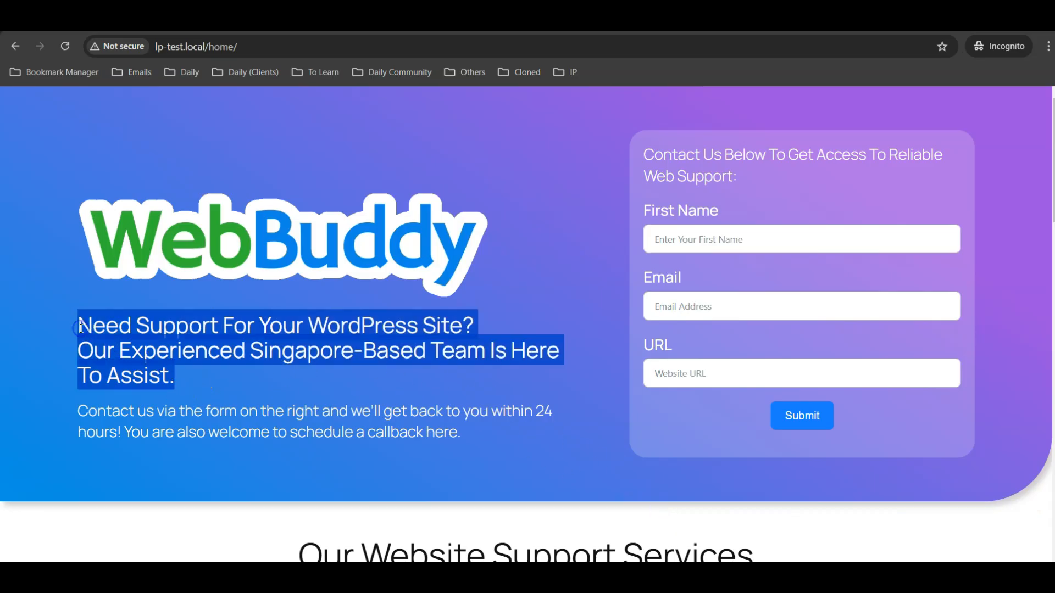
key(alt+Tab)
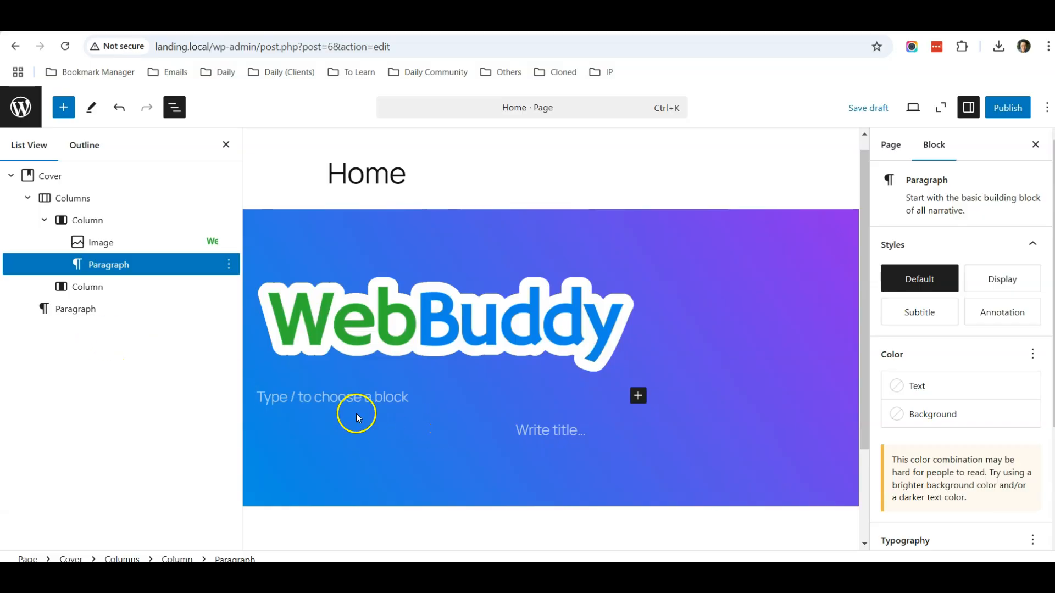
key(ctrl+v)
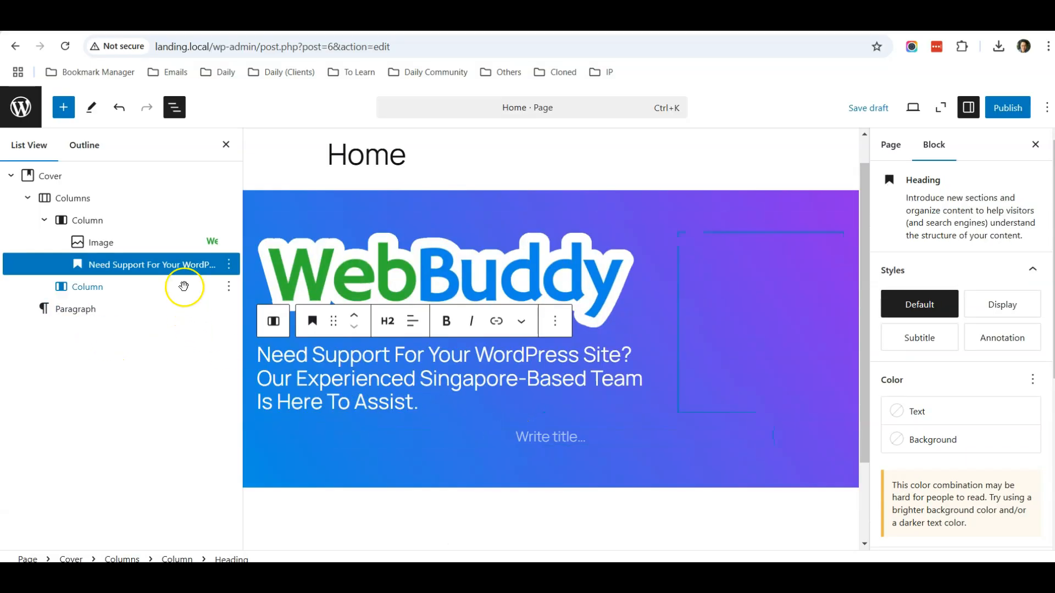
Add a paragraph after the heading with the reference page's two-sentence text, from "Contact us via the form on the right" to "schedule a callback here.".
click(228, 264)
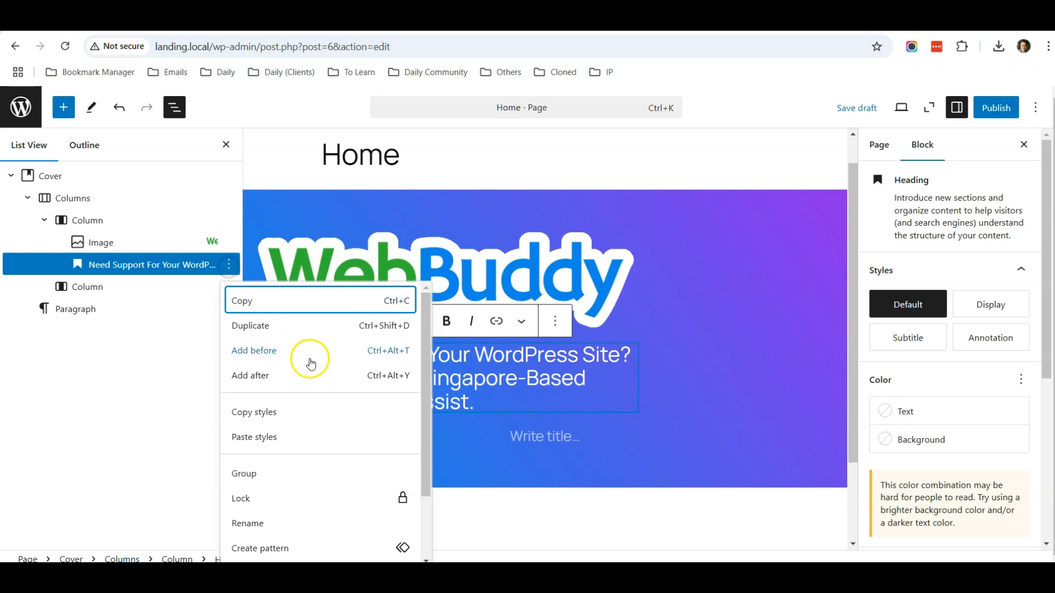
click(320, 376)
mouse_move(610, 574)
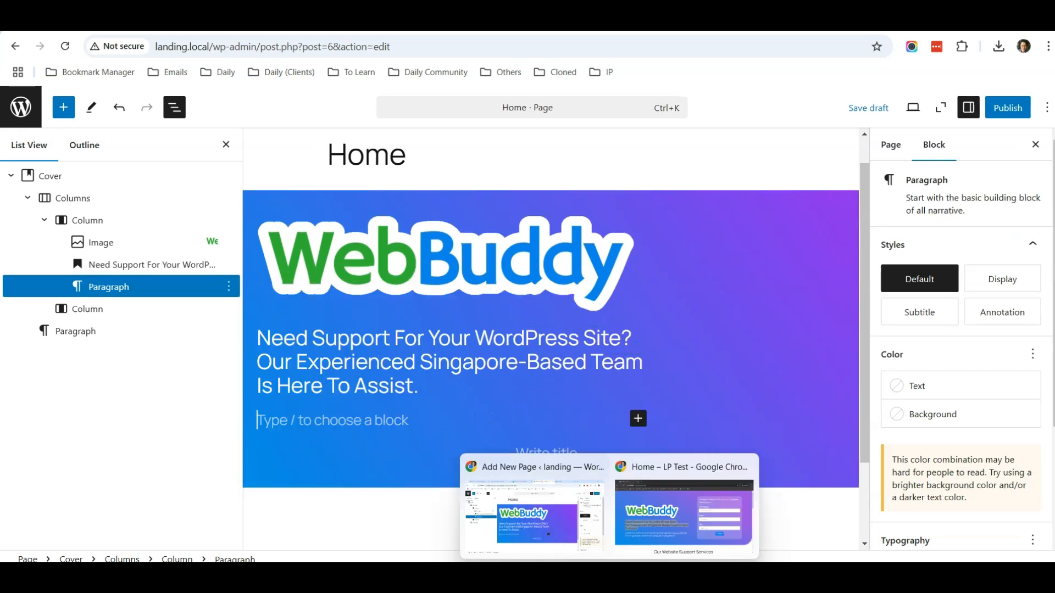
click(652, 519)
drag(467, 436, 92, 413)
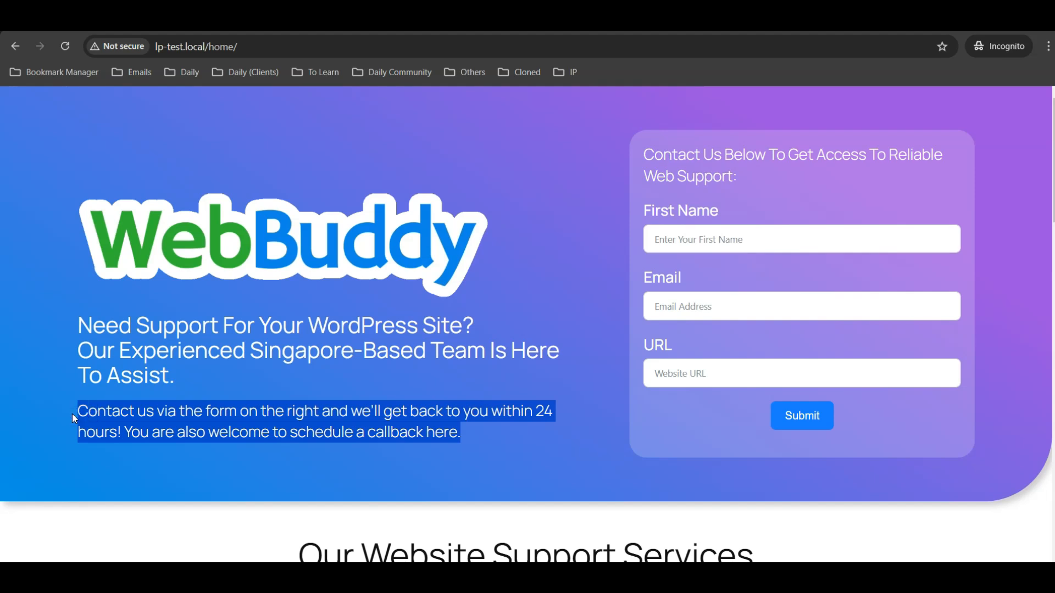
key(alt+Tab)
click(317, 417)
text(Contact us via the form on the right and we'll get back to you within 24 hours! You are also welcome to schedule a callback here.)
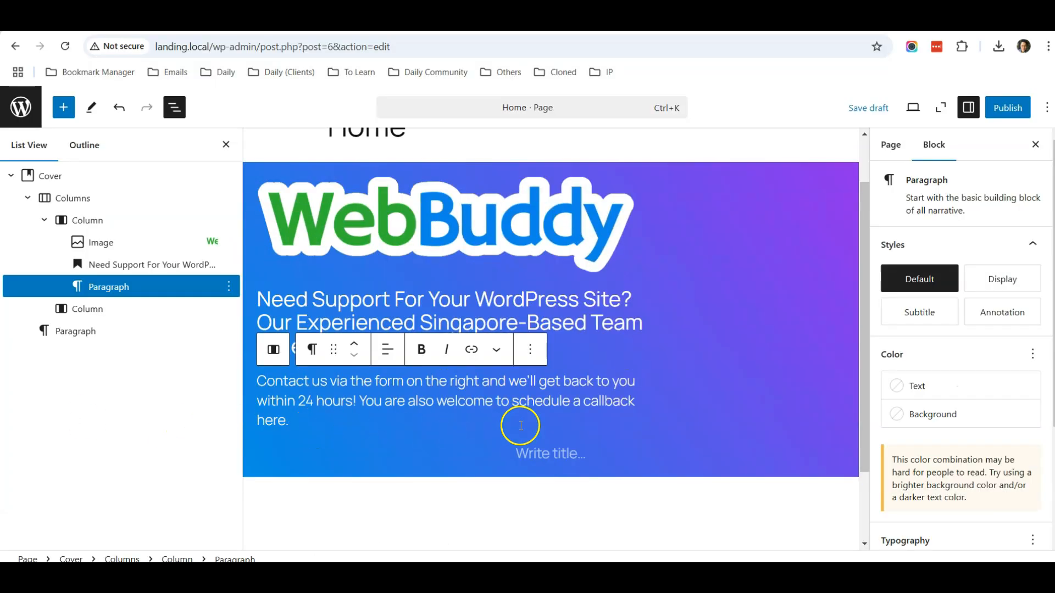
Publish the Home page.
click(478, 511)
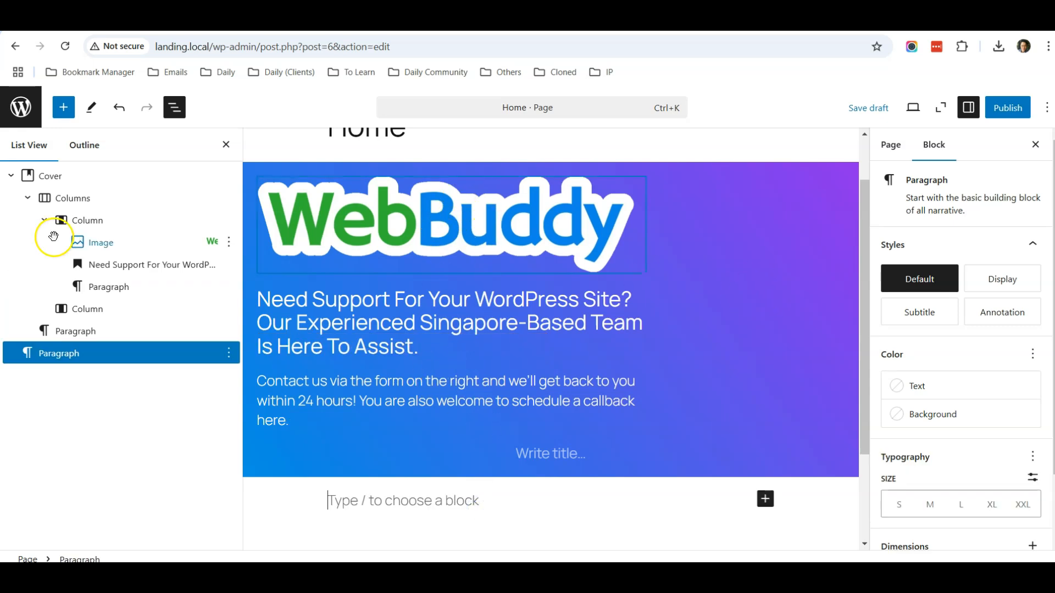
click(80, 221)
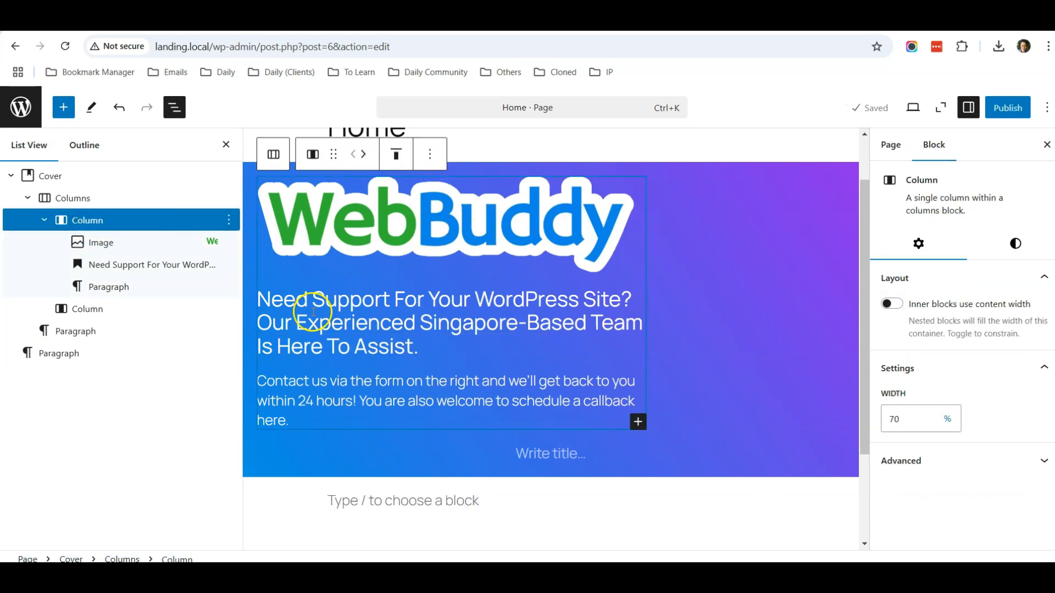
click(92, 309)
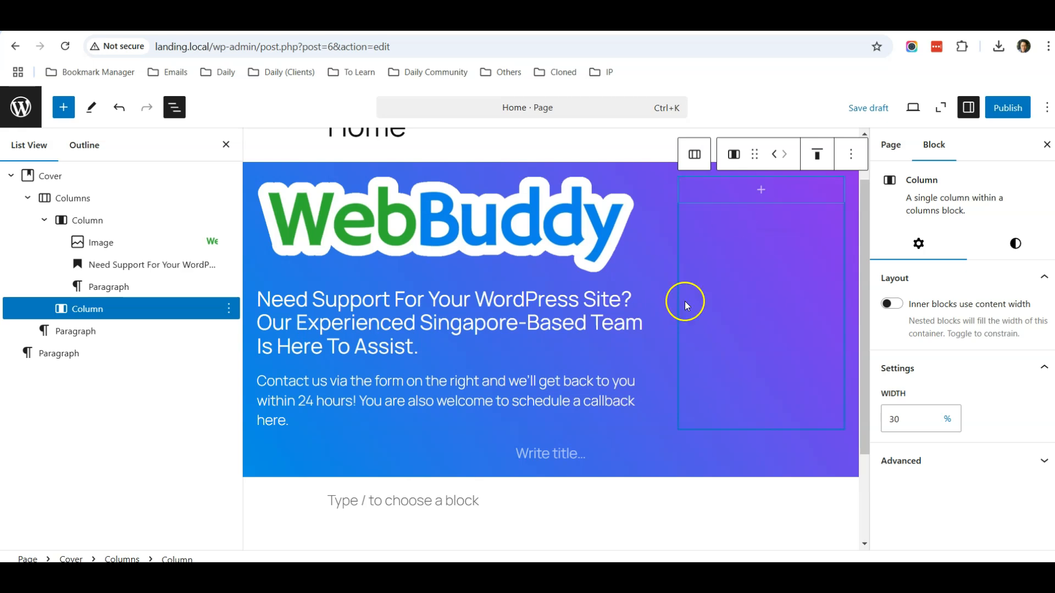
click(1005, 110)
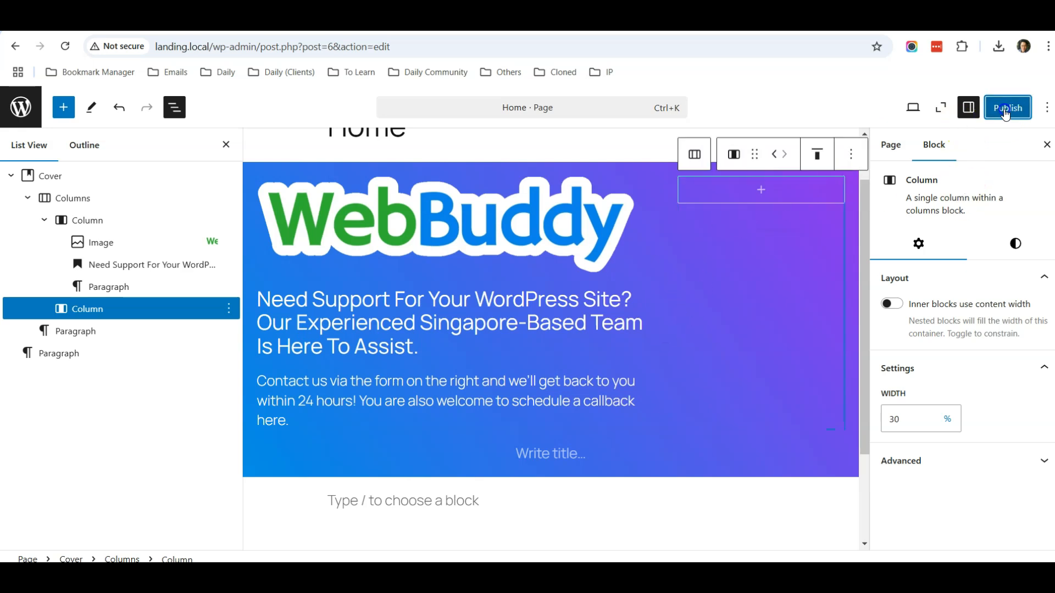
click(1005, 112)
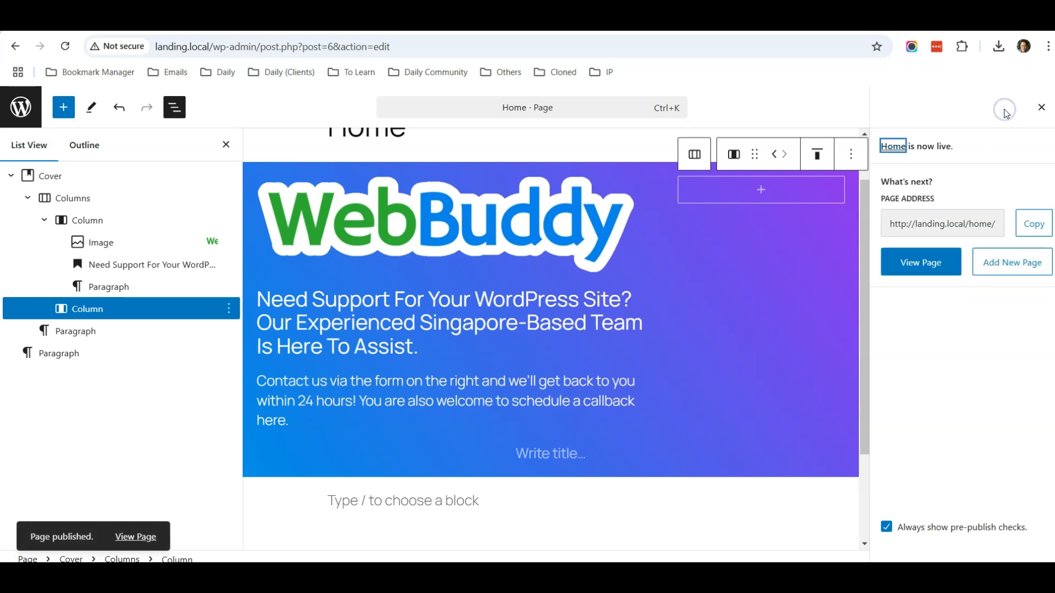
Leave the page editor, search the plugin directory for "fluent form", and install and activate the Fluent Forms plugin.
click(27, 110)
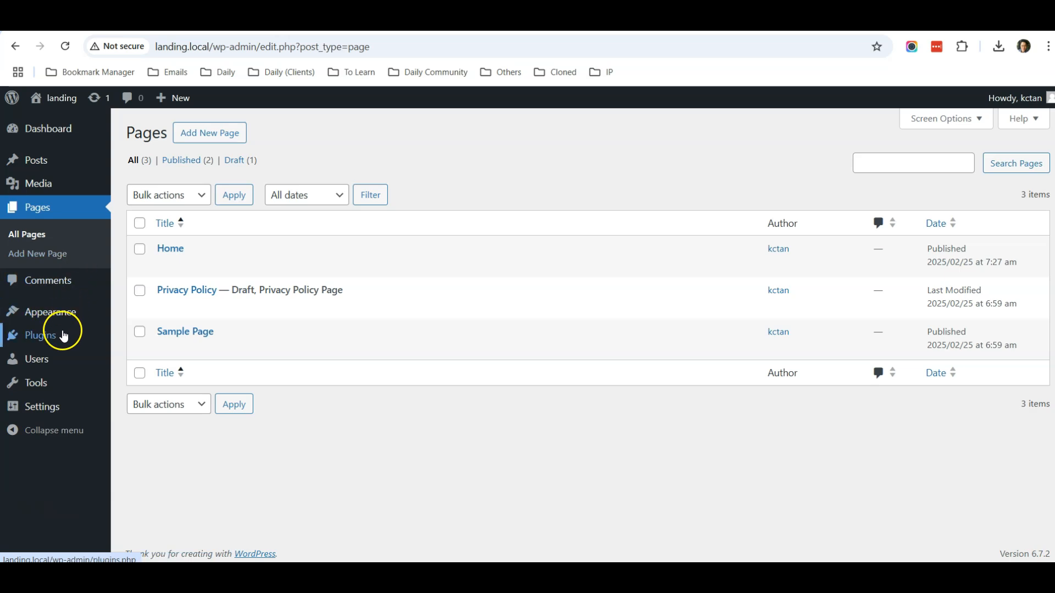
mouse_move(108, 345)
click(146, 364)
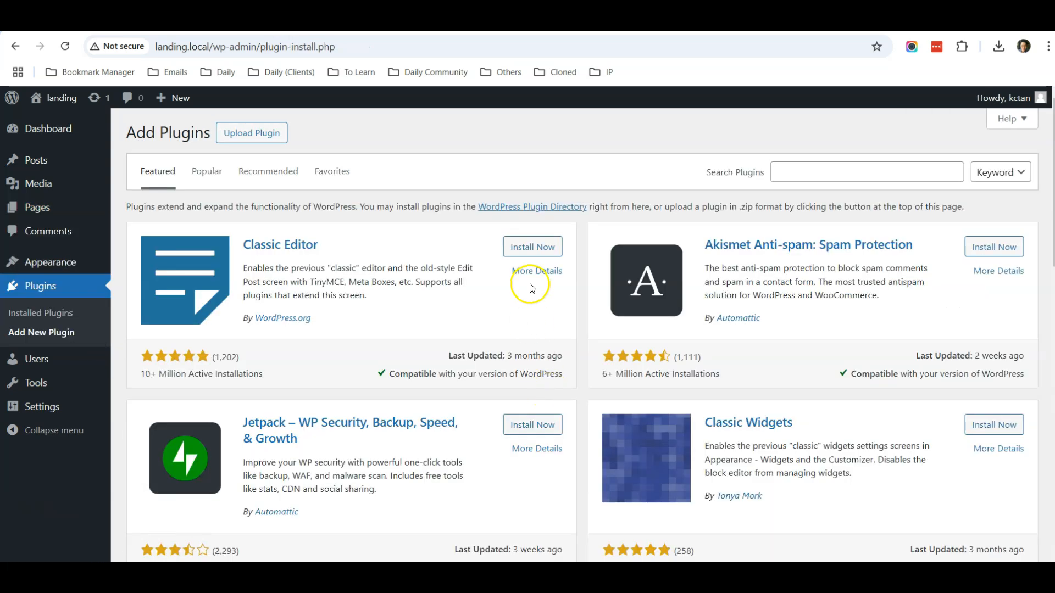
click(802, 171)
text(fluent)
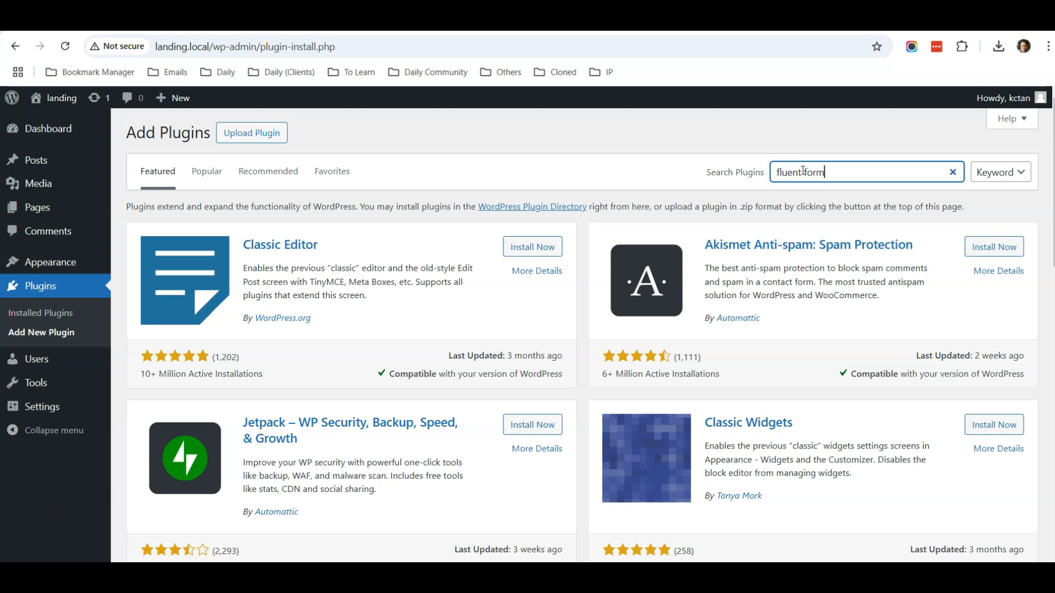
text( form)
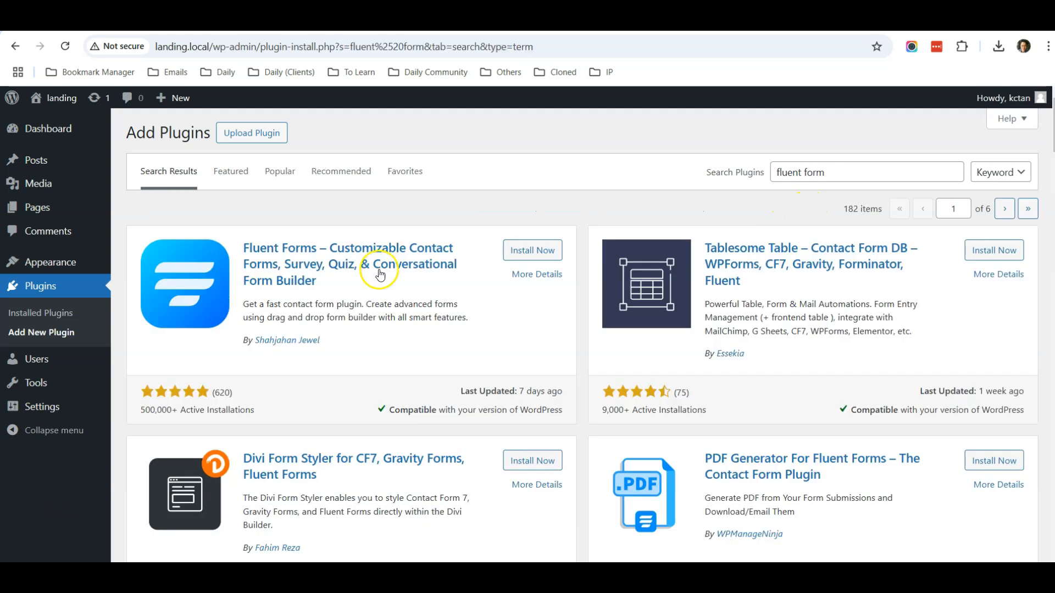
click(529, 252)
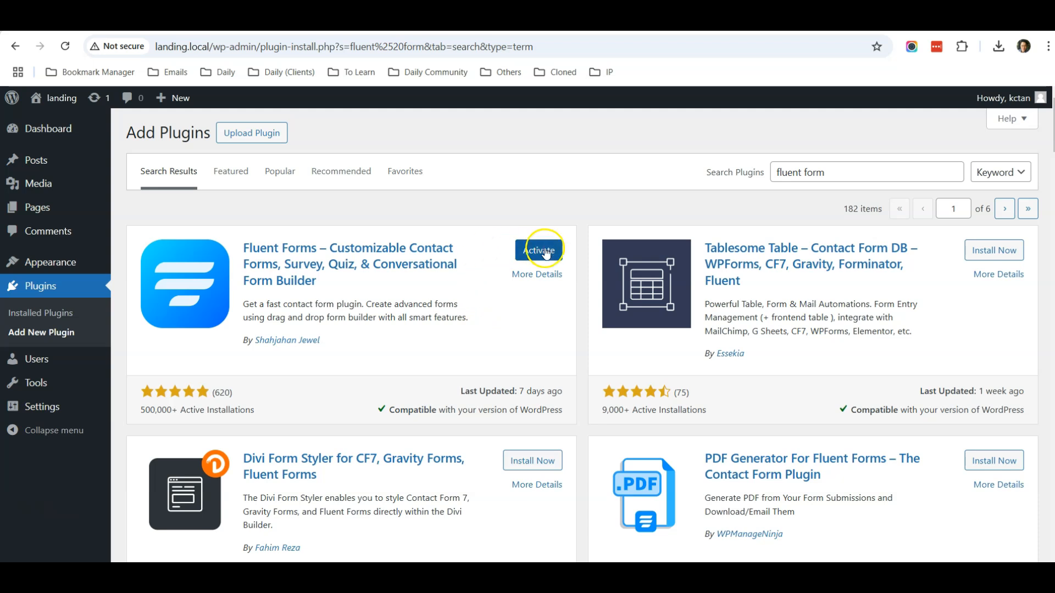
click(542, 253)
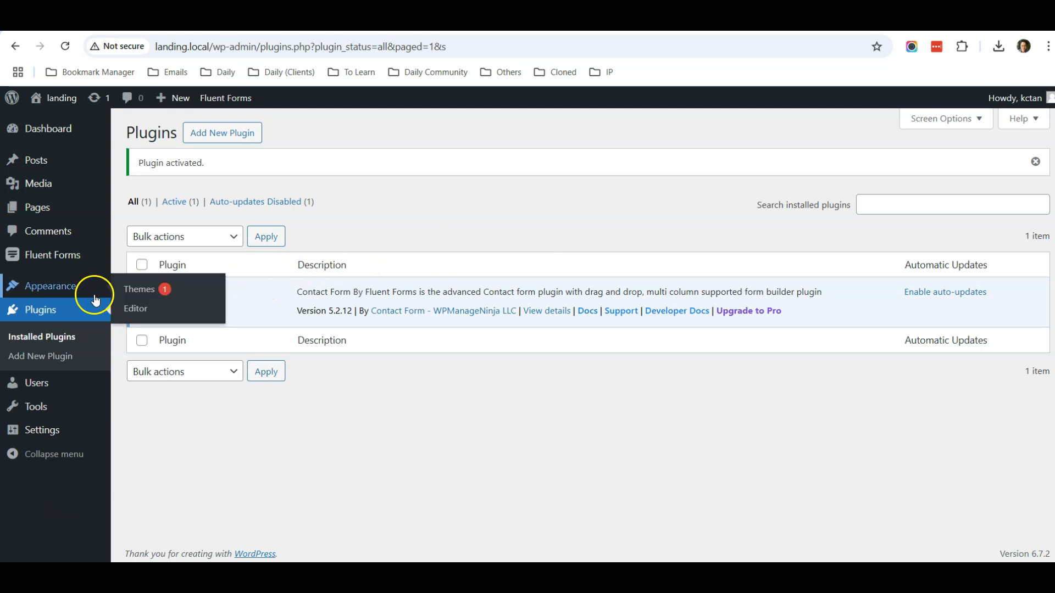
Open the existing Subscription Form in the Fluent Forms editor.
mouse_move(48, 258)
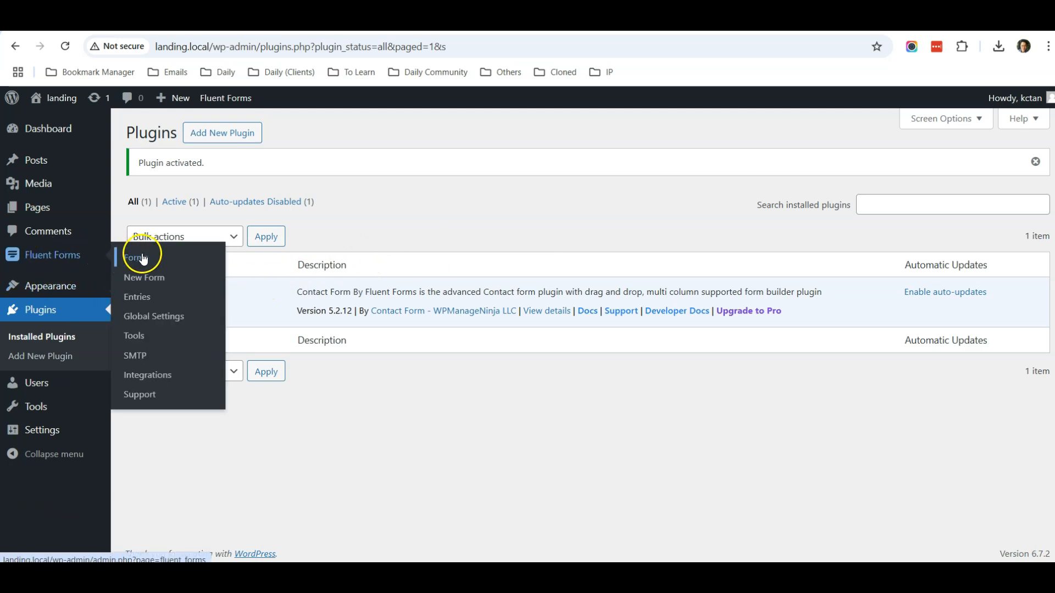
mouse_move(304, 300)
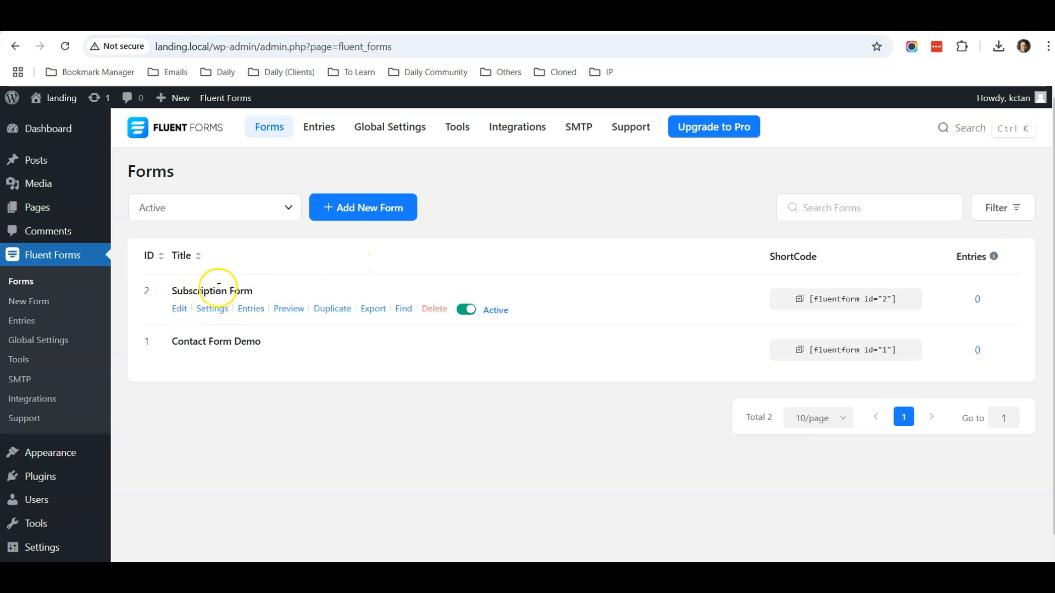
click(179, 309)
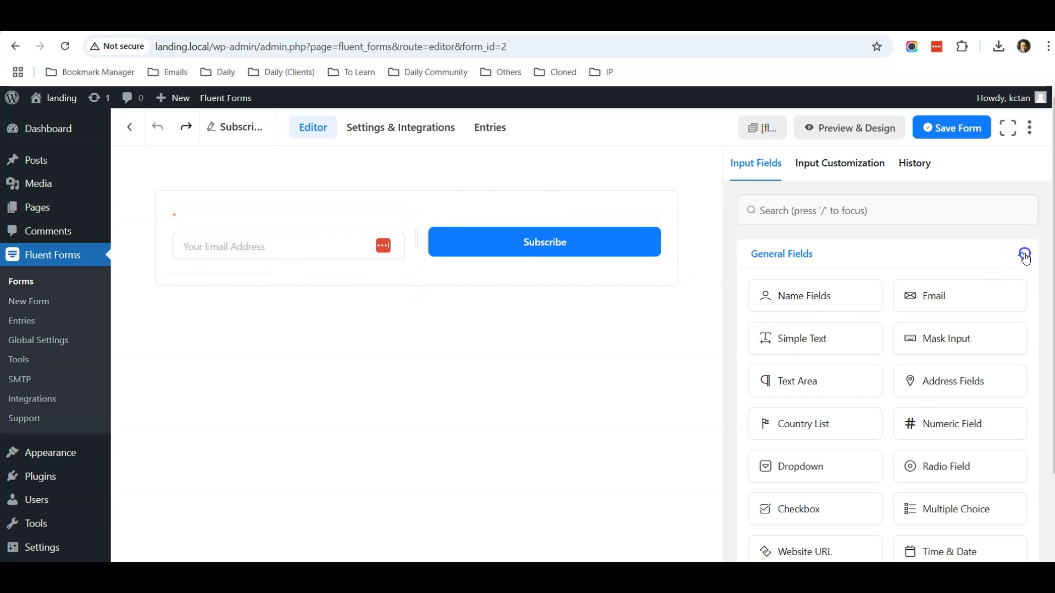
Add a One Column Container below the form's existing two-column row.
click(1025, 255)
click(984, 324)
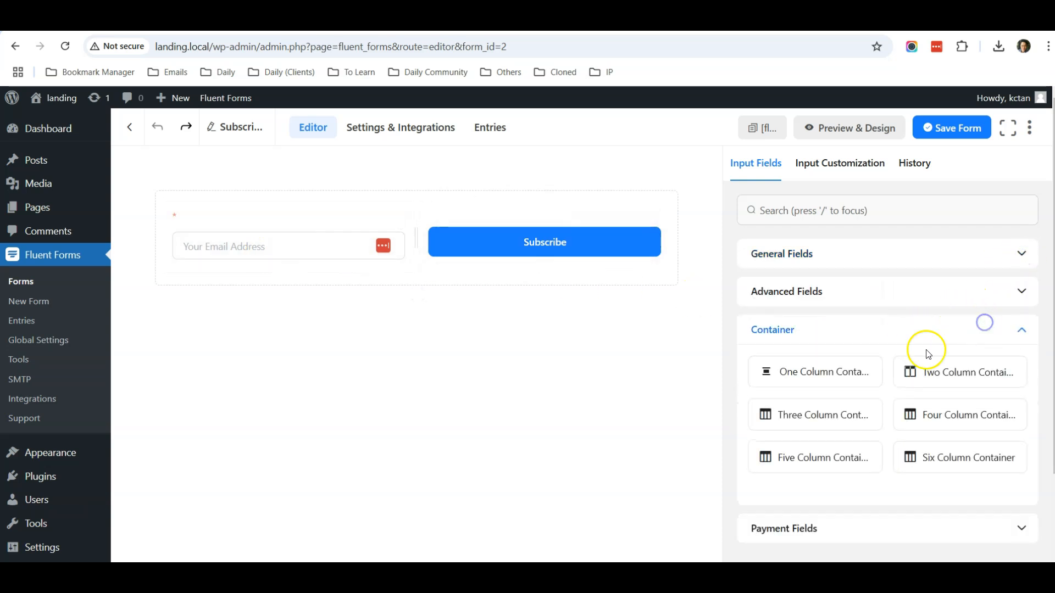
drag(829, 370, 365, 284)
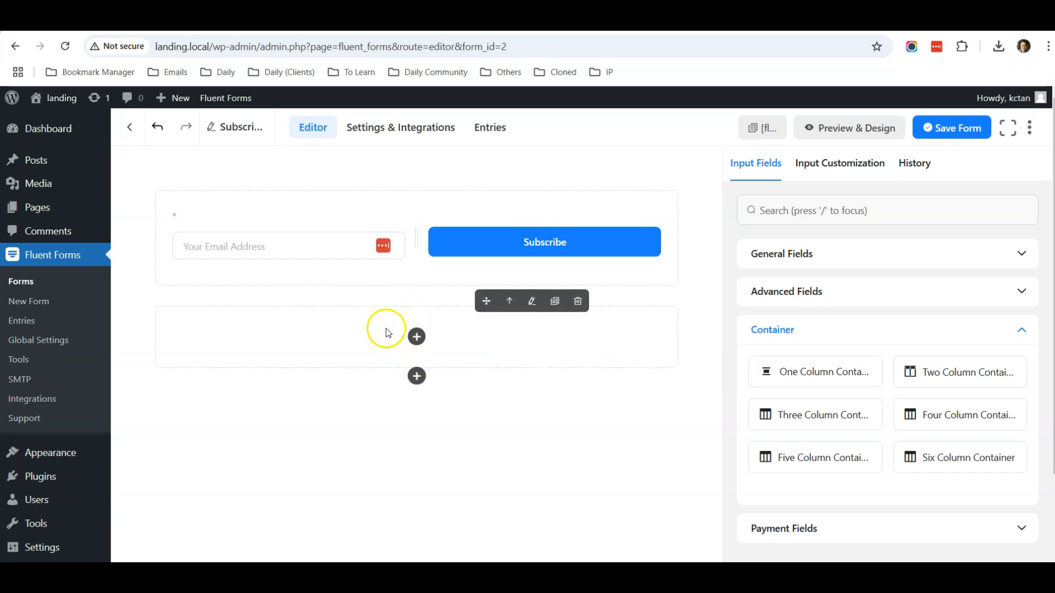
Move the email field and Subscribe button out of the two-column container to stack full width, and delete the emptied container.
mouse_move(236, 224)
drag(324, 219, 322, 291)
mouse_move(467, 235)
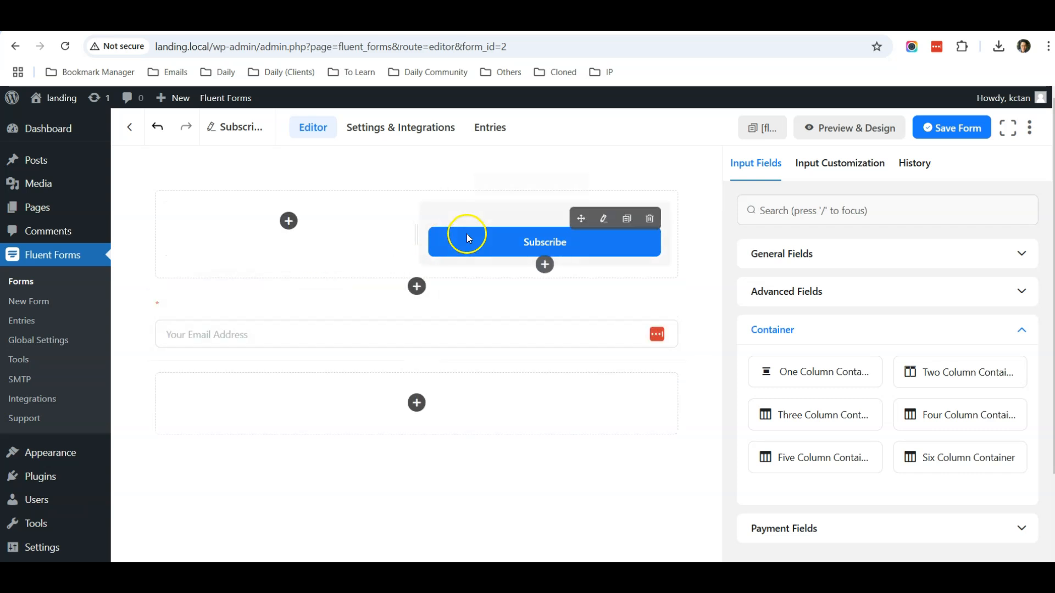
drag(579, 223, 384, 324)
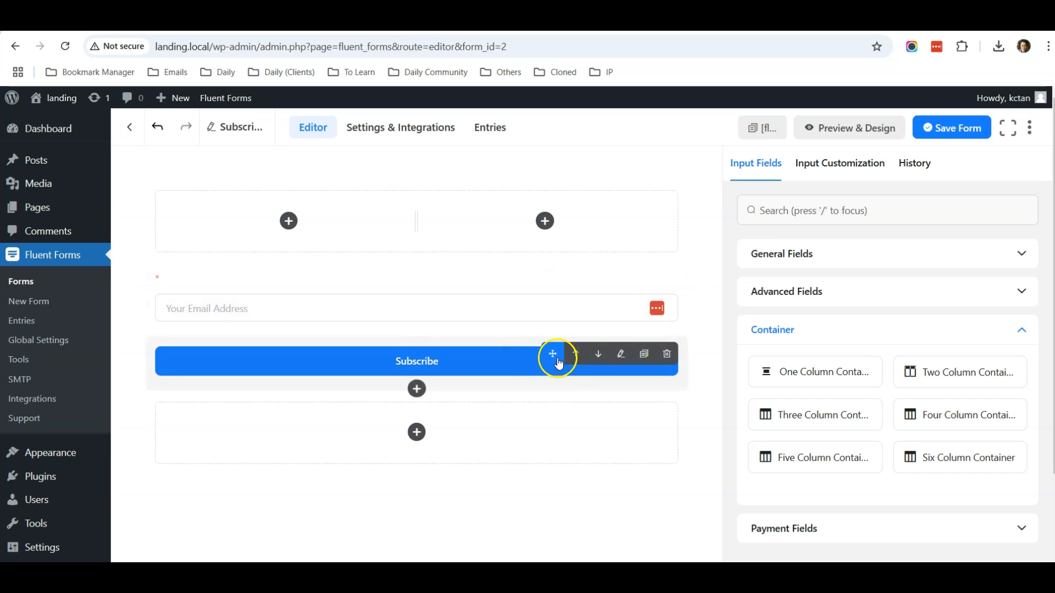
mouse_move(513, 225)
click(579, 187)
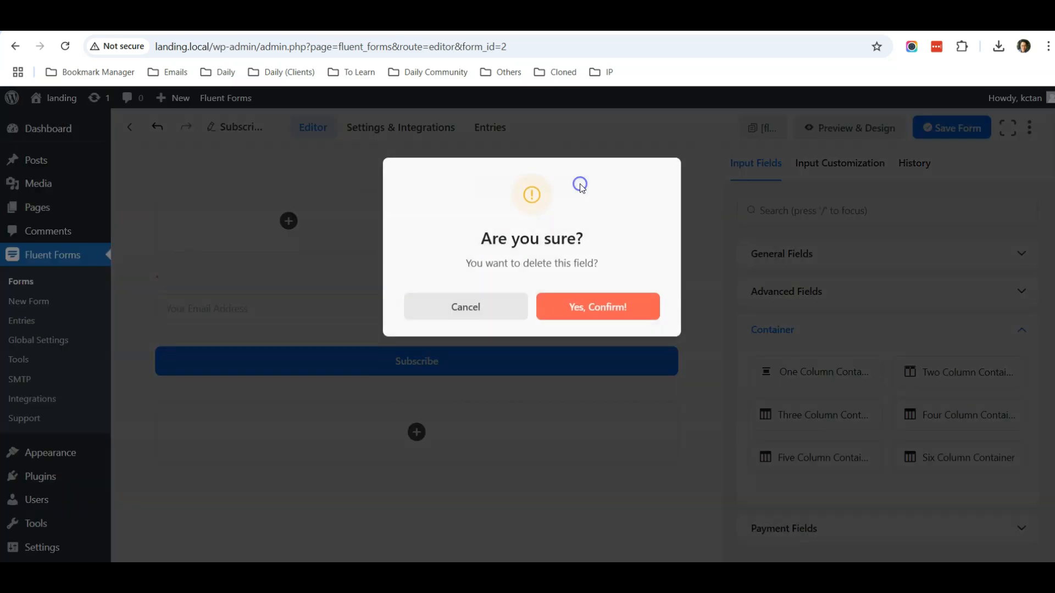
click(584, 307)
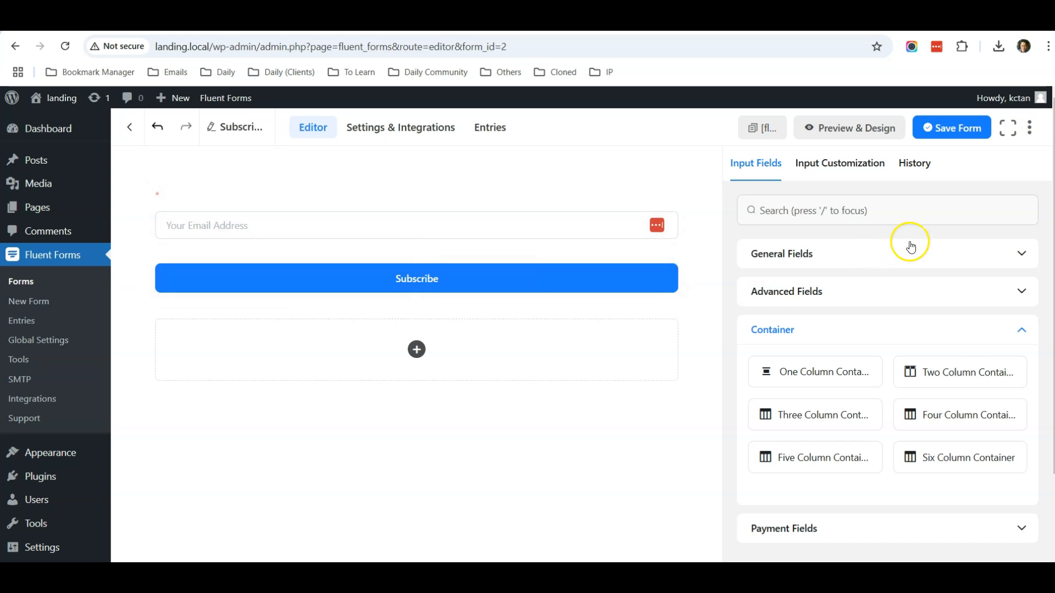
Add Name Fields above the email field and a Website URL field between the email field and the Subscribe button.
click(1020, 251)
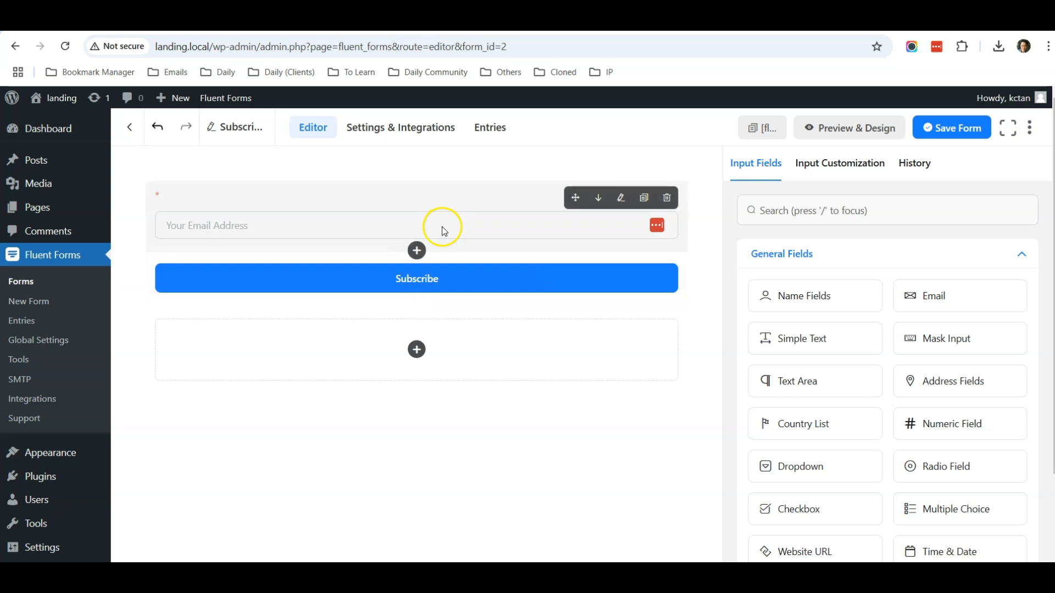
drag(796, 292, 346, 233)
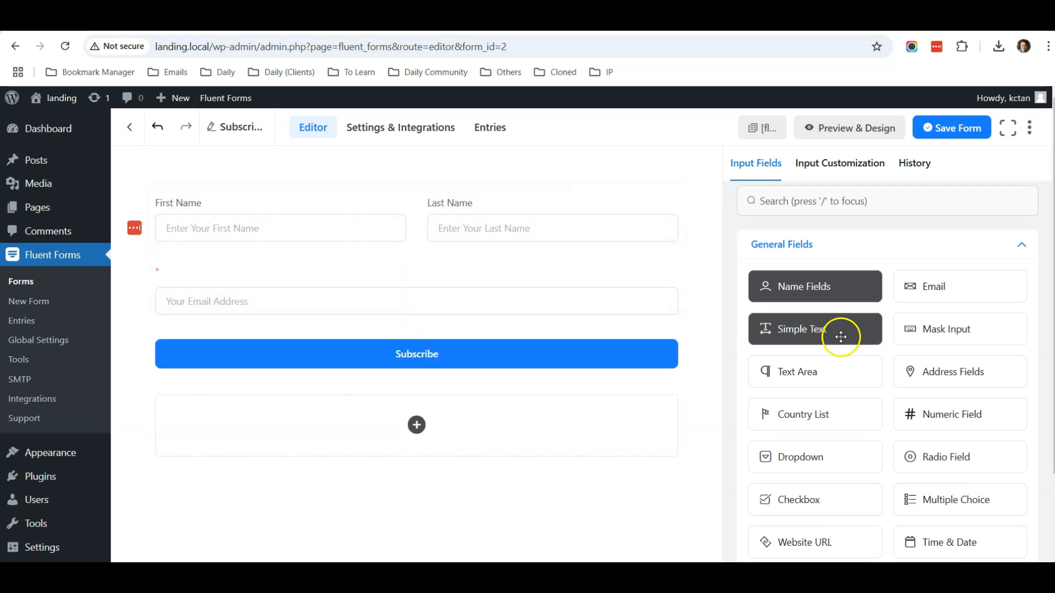
scroll(840, 336, down, 2)
drag(825, 413, 412, 346)
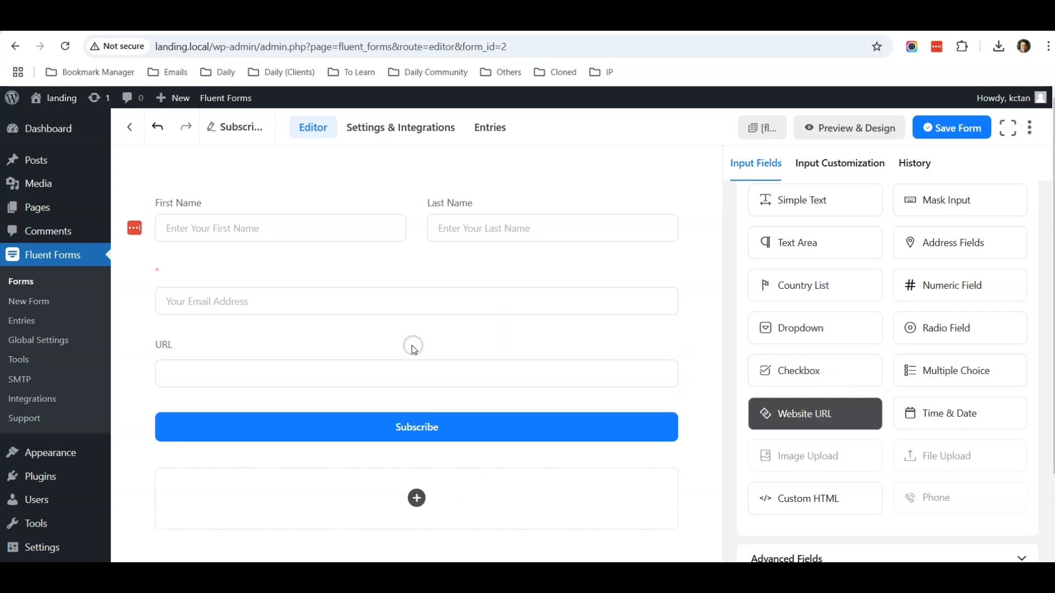
Remove Last Name from the form's name fields and make First Name required.
click(372, 203)
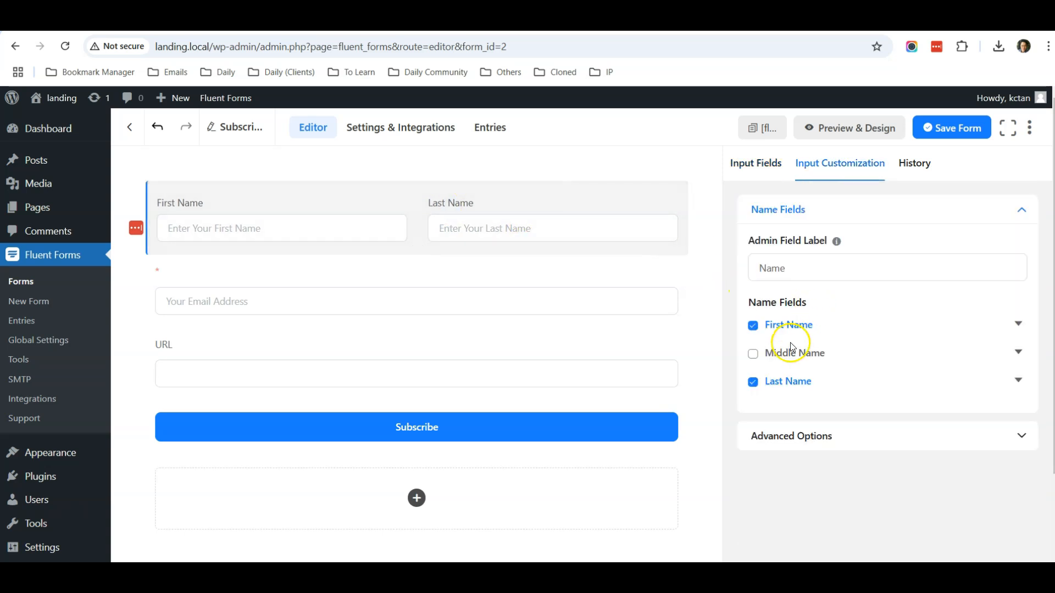
click(751, 386)
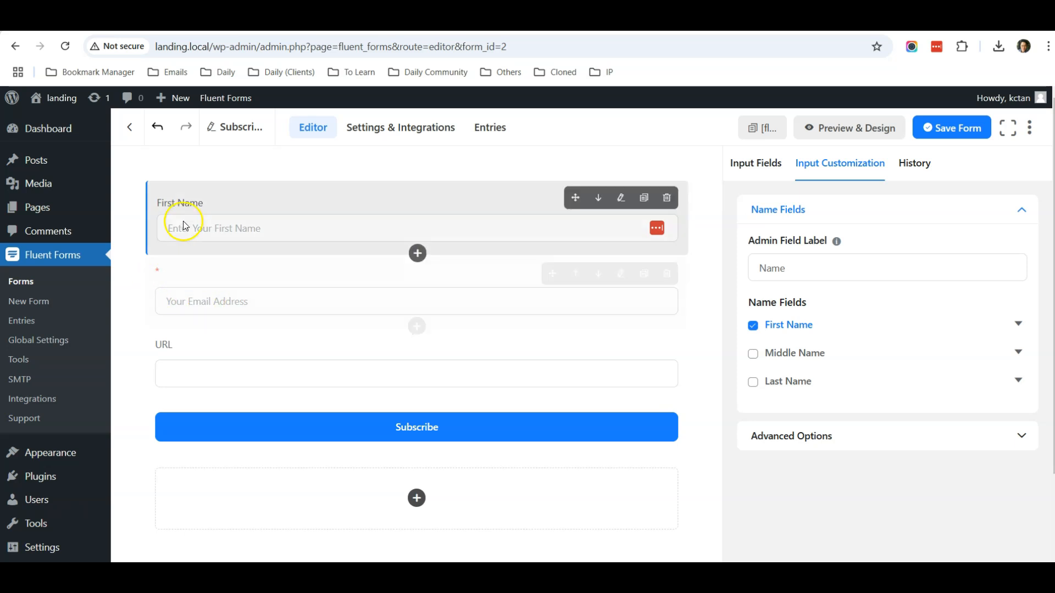
click(1016, 324)
scroll(997, 337, down, 5)
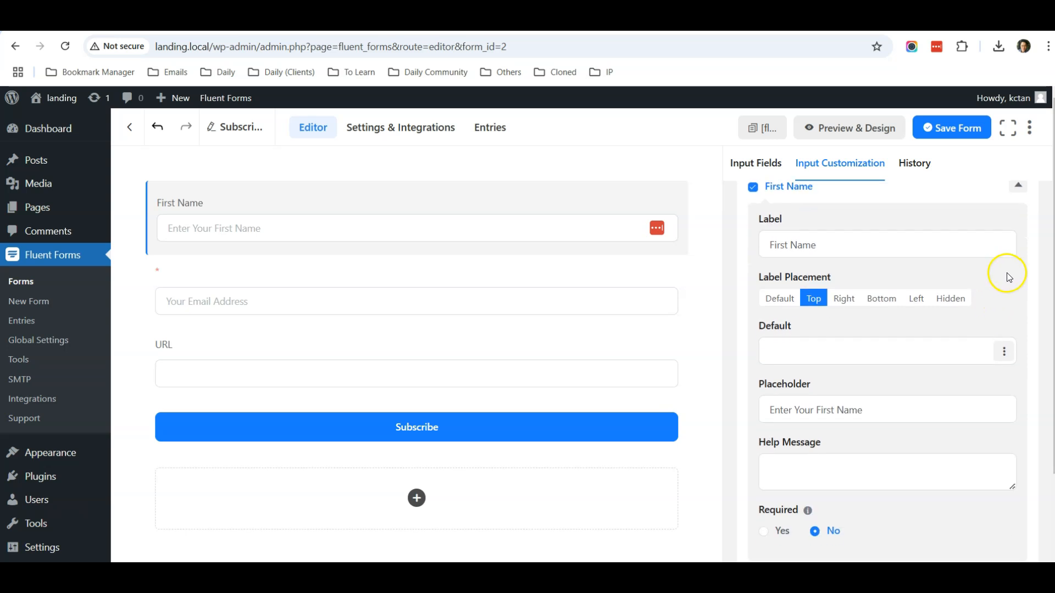
click(766, 387)
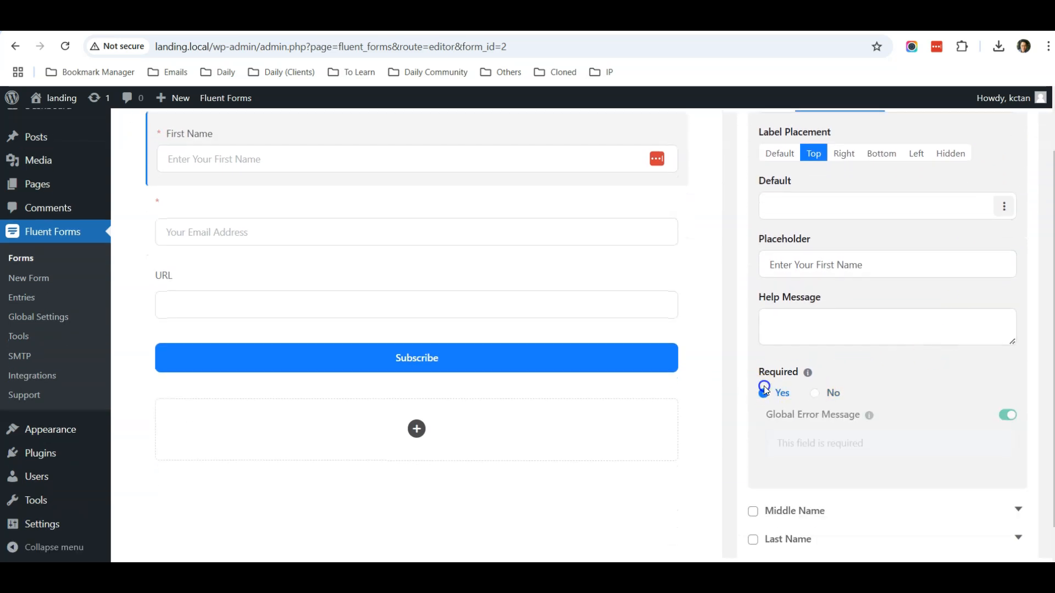
scroll(784, 406, up, 5)
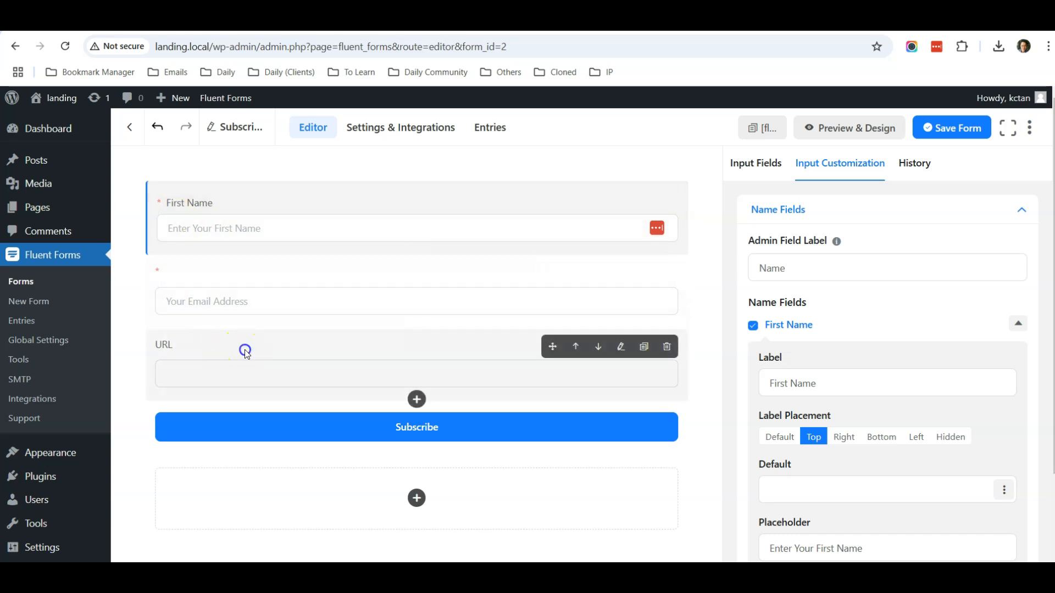
Make the form's URL field required.
click(245, 354)
scroll(895, 344, down, 2)
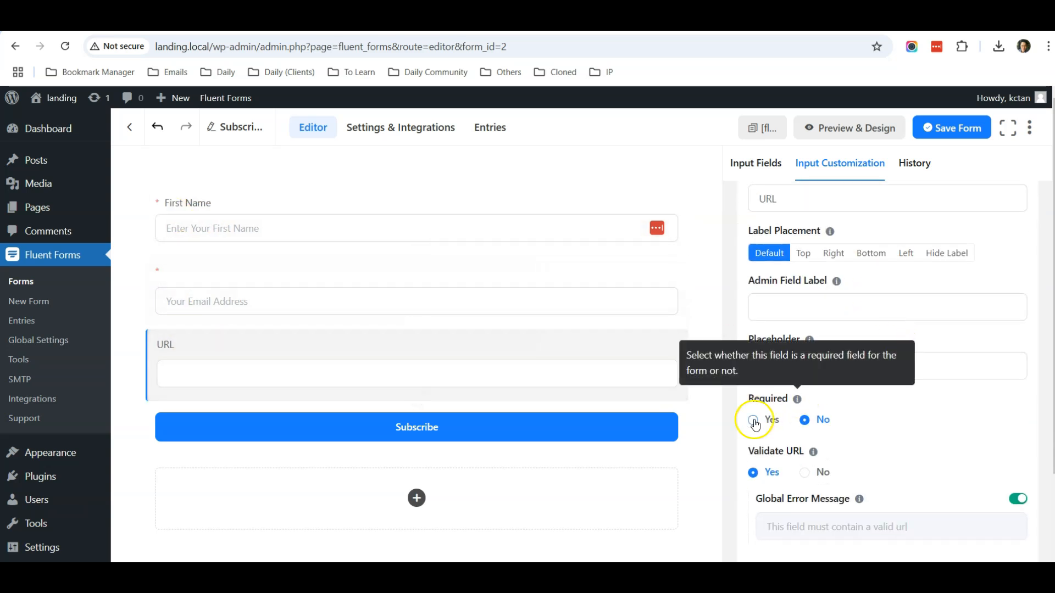
click(754, 420)
scroll(738, 431, up, 2)
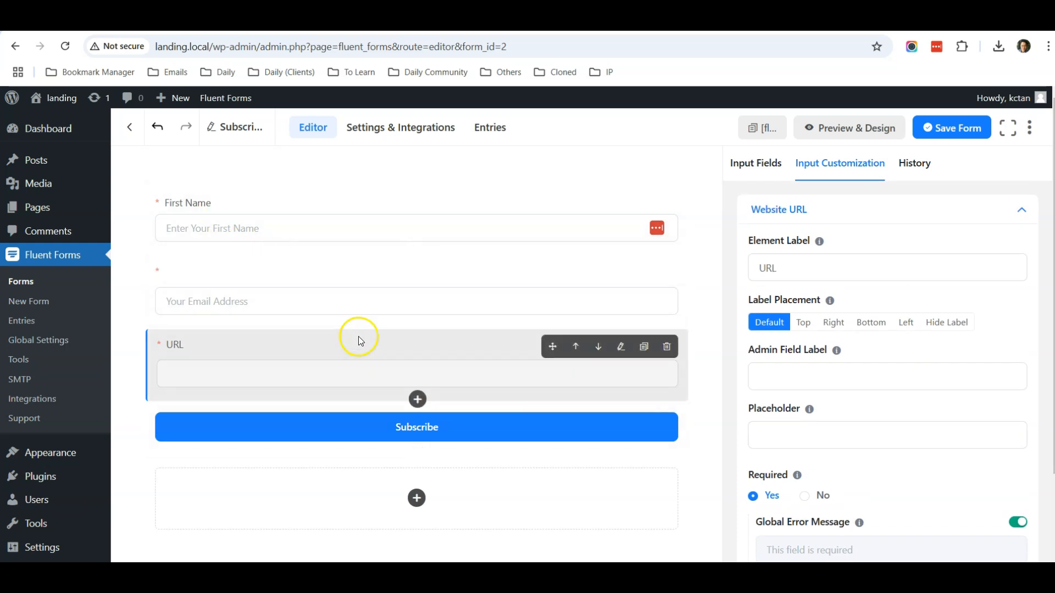
Change the Subscribe button's text to "Submit" and save the form.
click(442, 429)
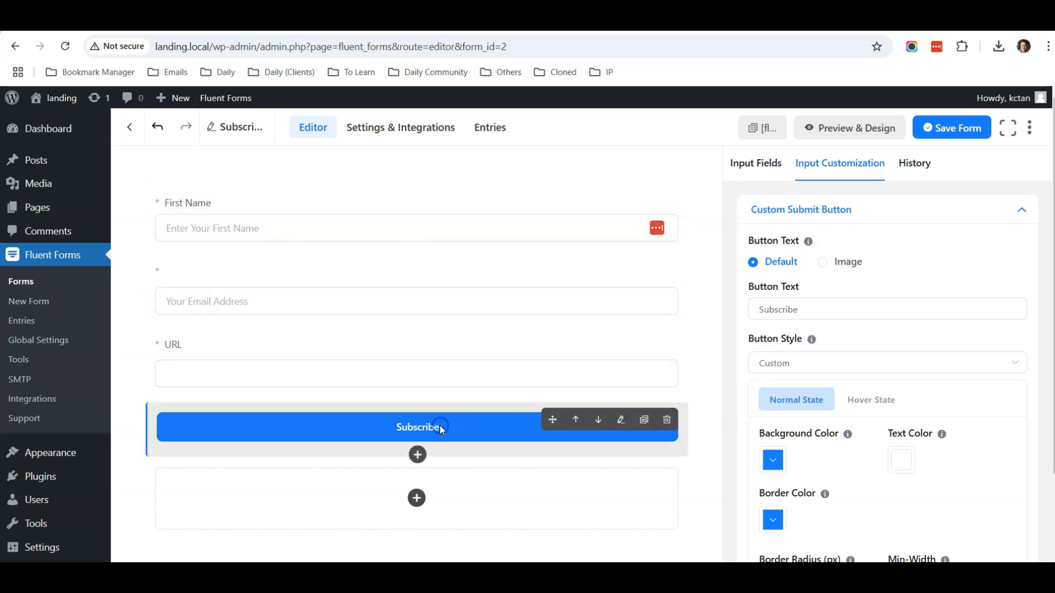
mouse_move(811, 339)
click(973, 308)
double_click(774, 311)
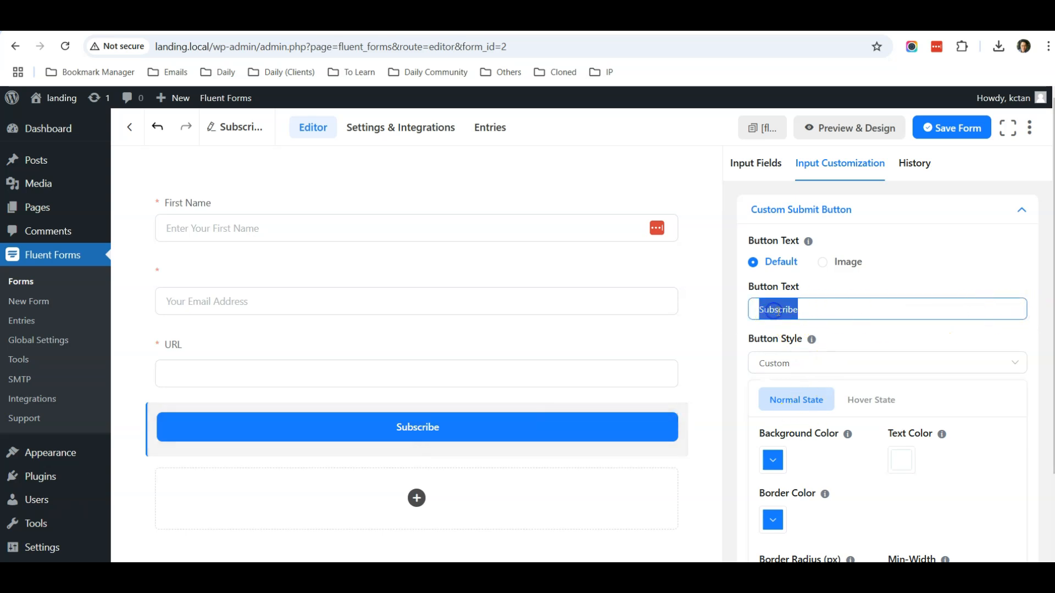
text(Submit)
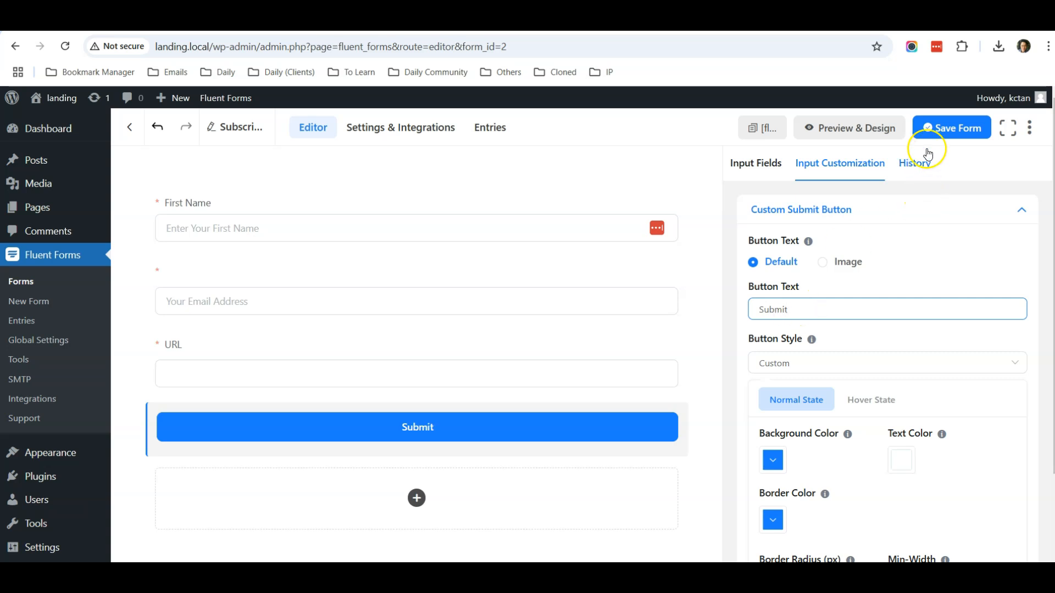
click(937, 133)
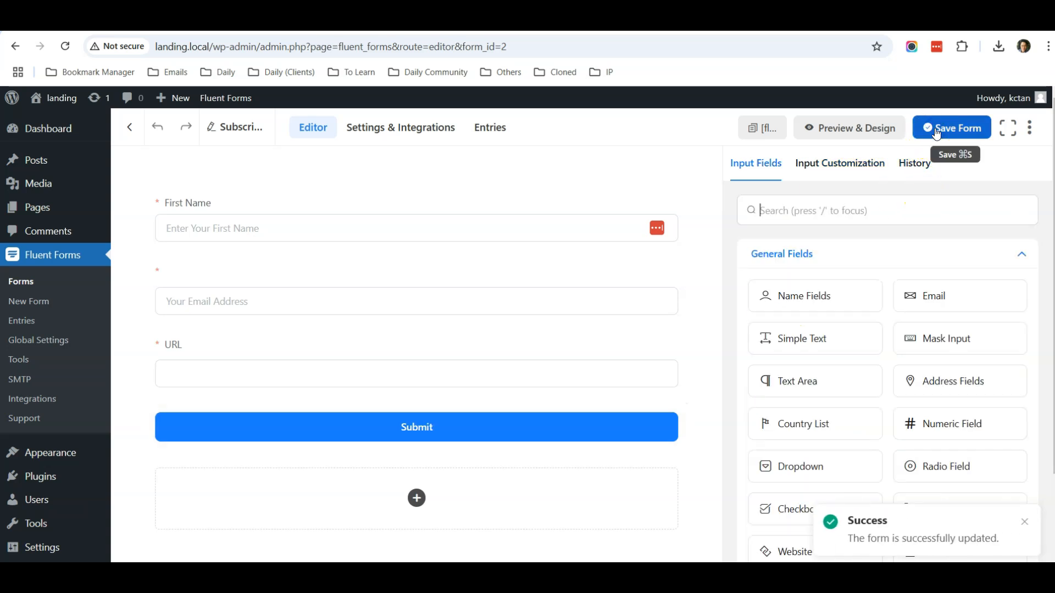
click(937, 133)
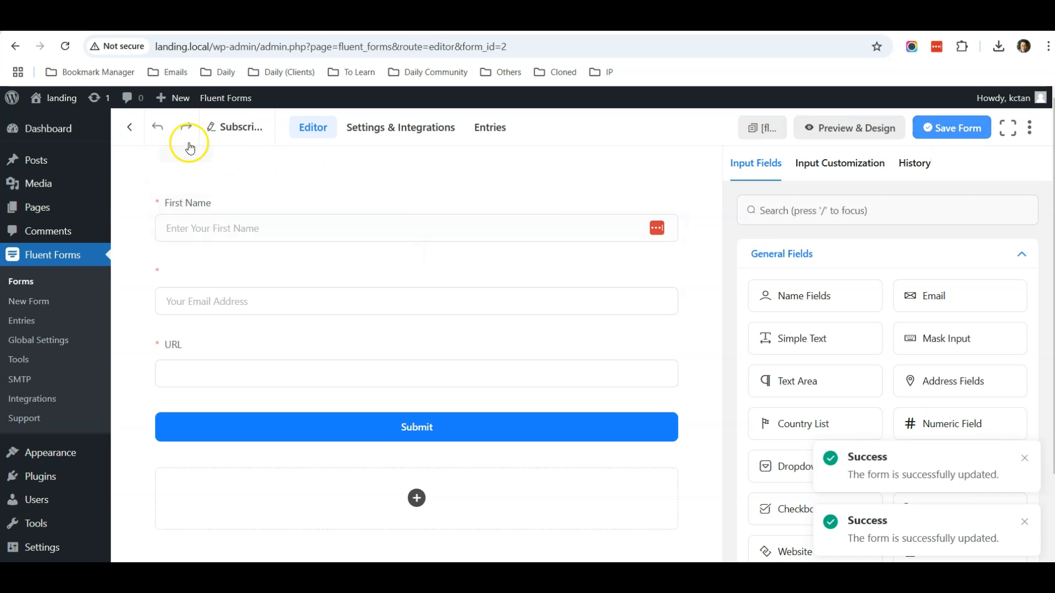
Copy the Subscription Form's shortcode from the forms list and open the Home page for editing.
click(21, 282)
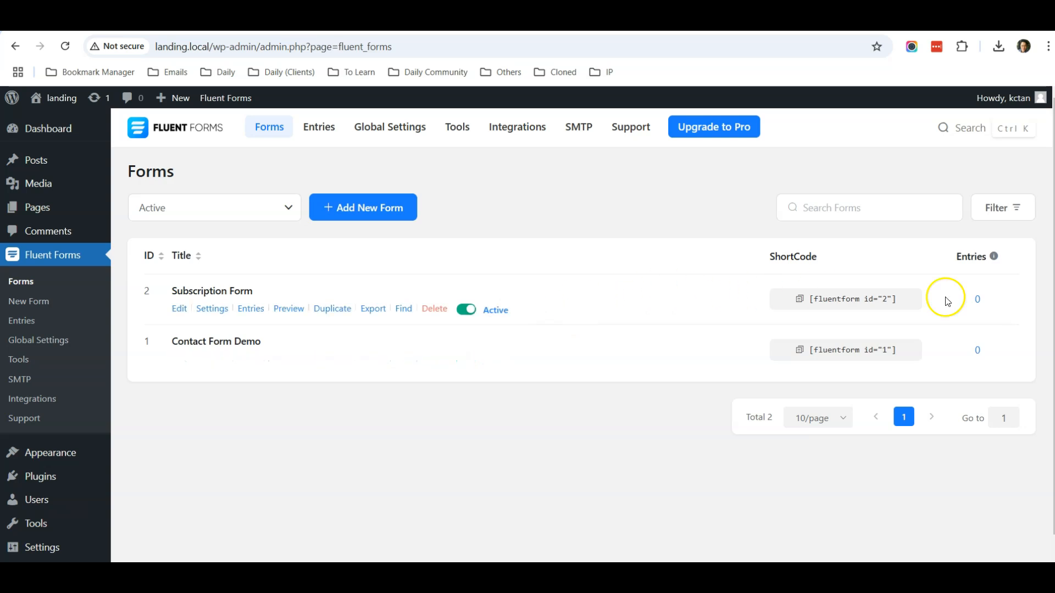
click(862, 302)
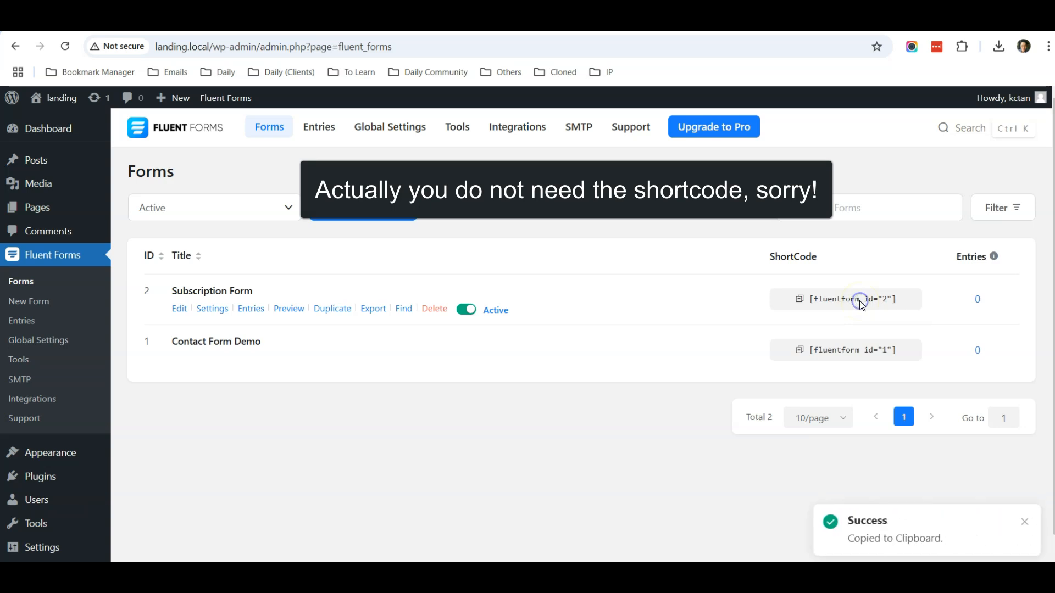
click(142, 207)
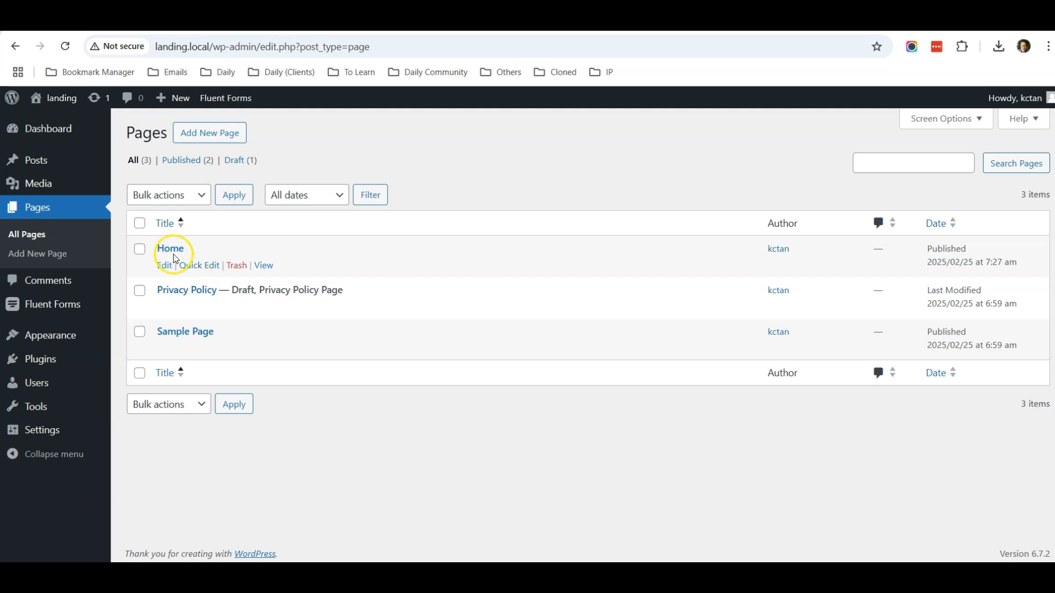
click(165, 267)
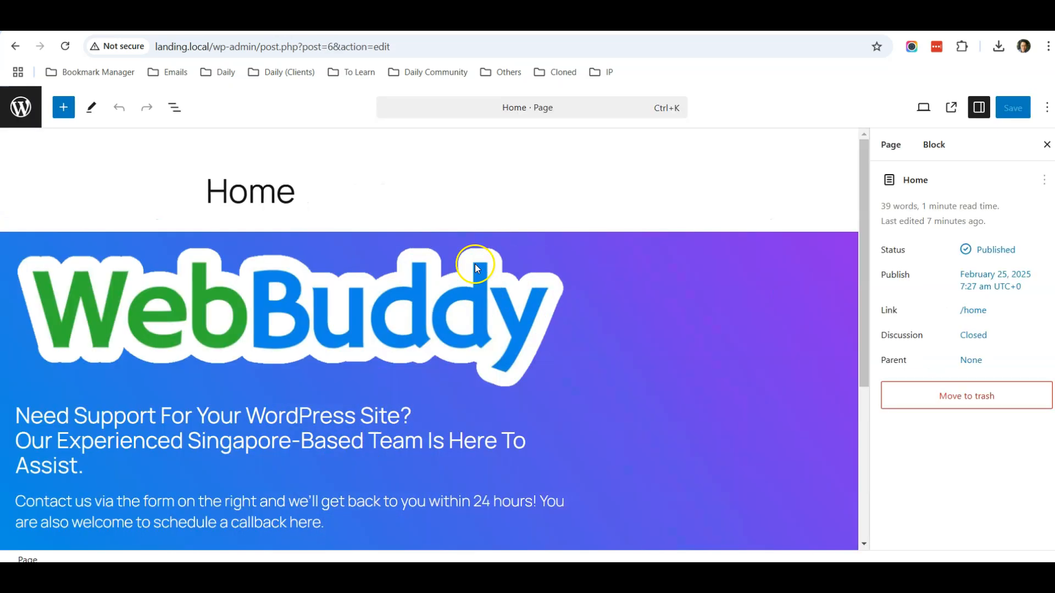
Insert a Fluent Forms block into the empty 30% column of the hero's Columns block.
click(175, 107)
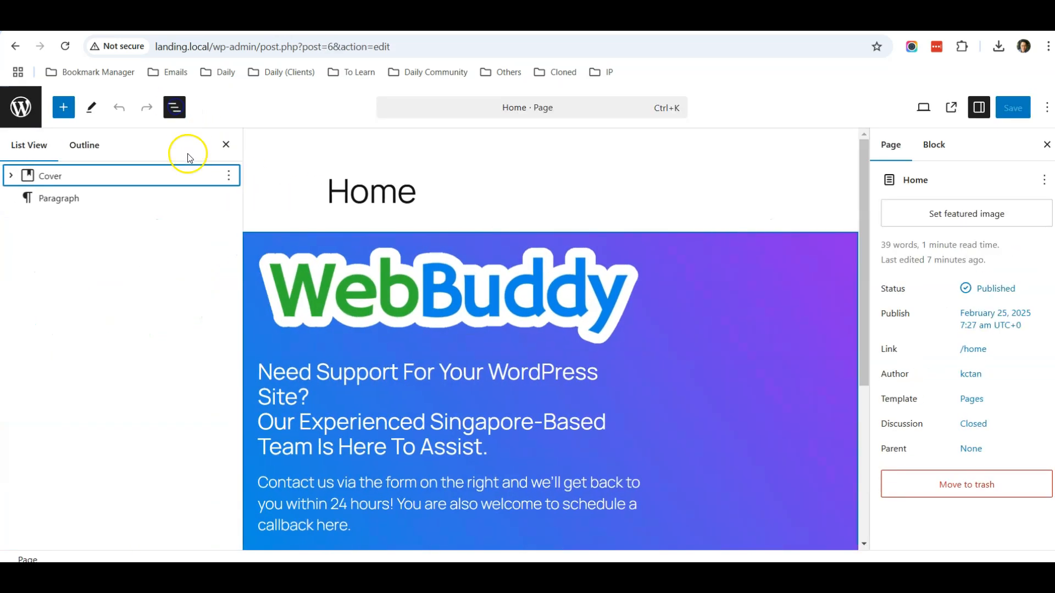
click(10, 177)
click(26, 199)
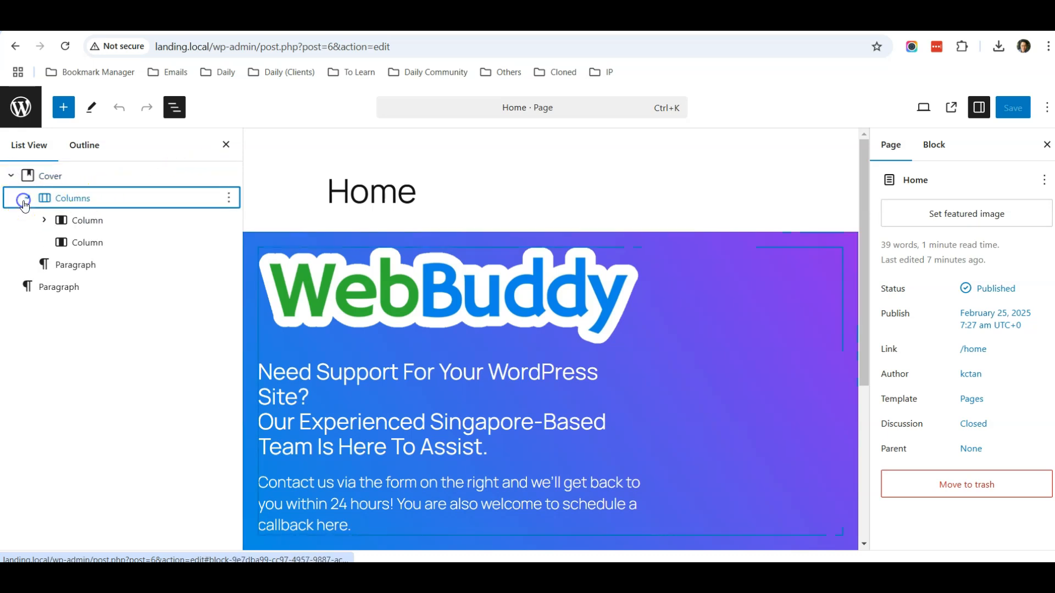
click(87, 241)
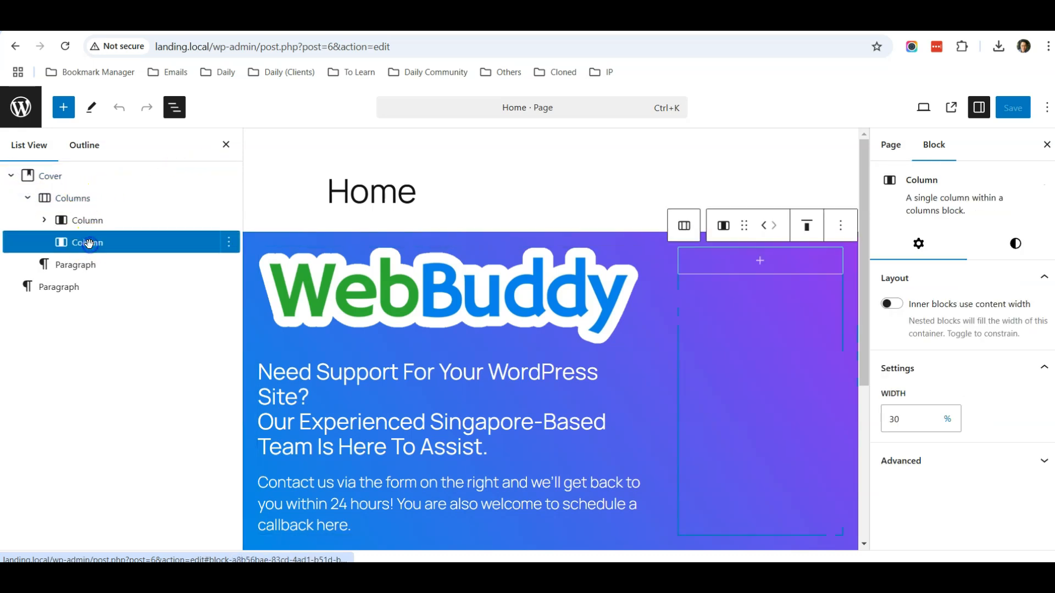
click(755, 260)
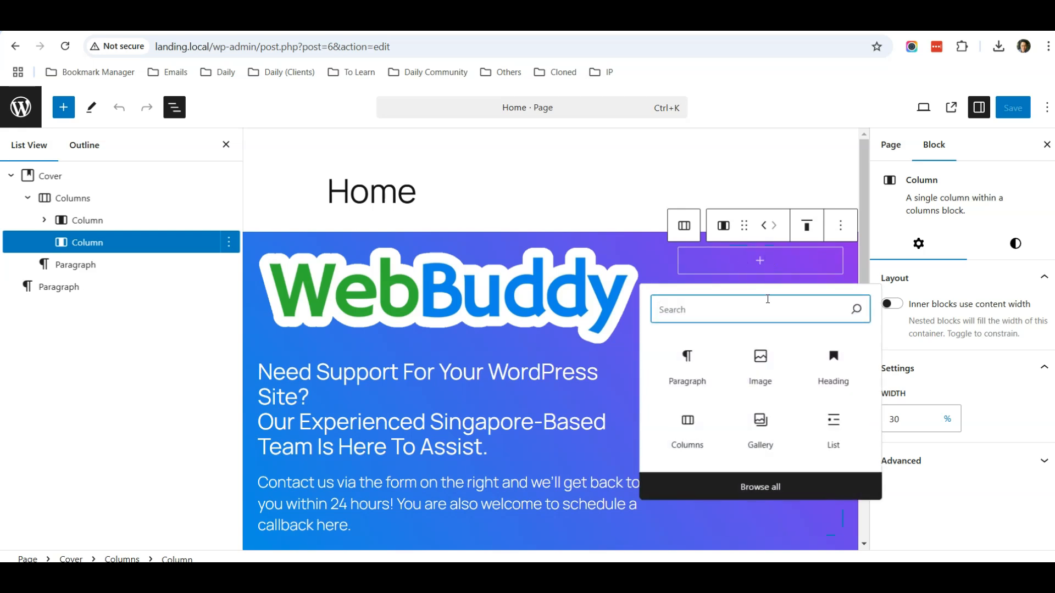
text(fluent)
click(710, 354)
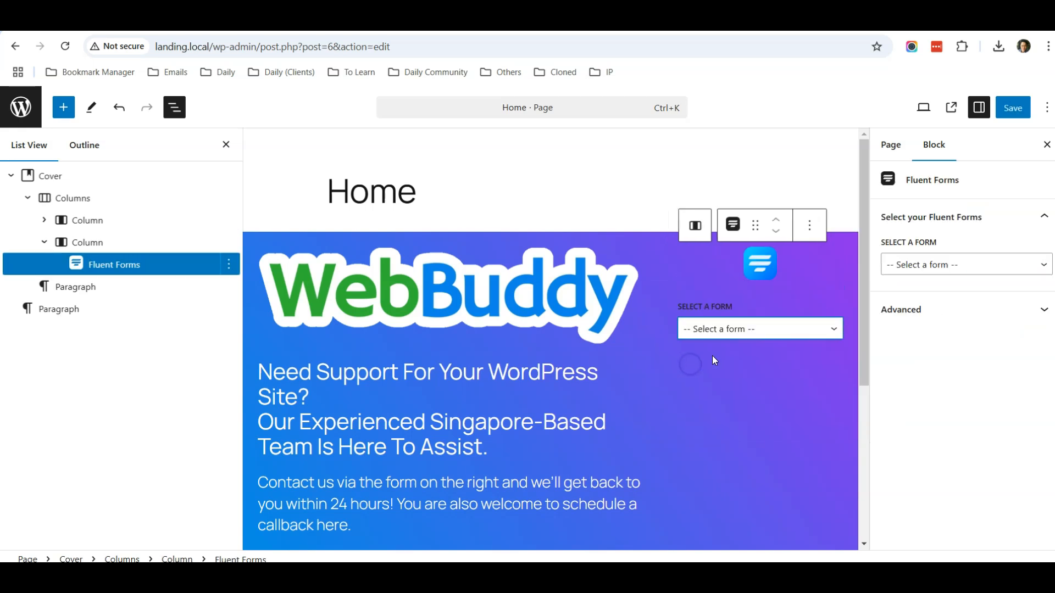
Assign Subscription Form to the new Fluent Forms block, and save the page to check it on the live site.
click(787, 337)
click(769, 365)
click(761, 358)
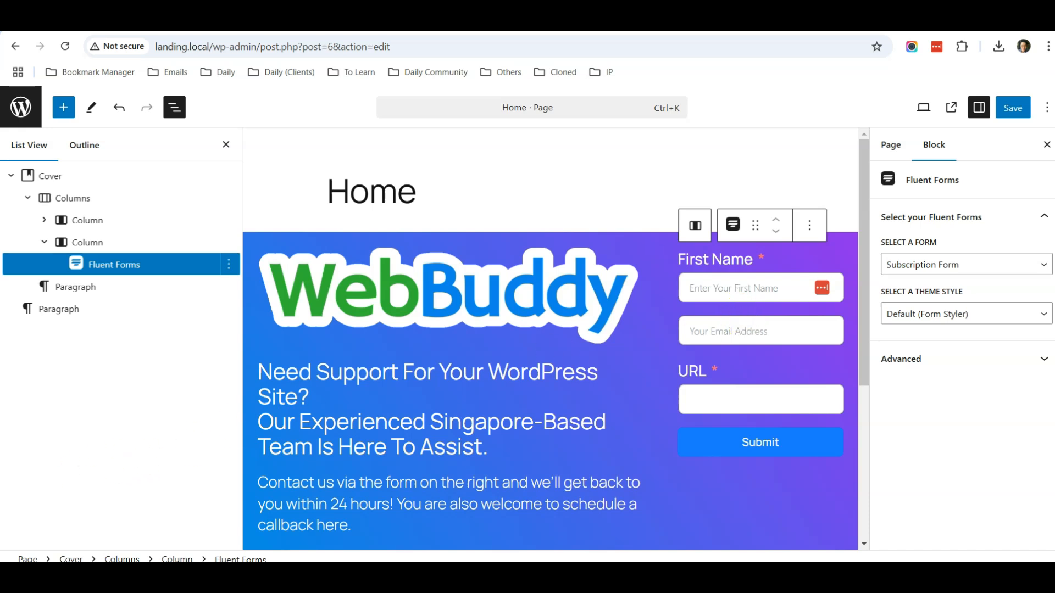
click(1013, 108)
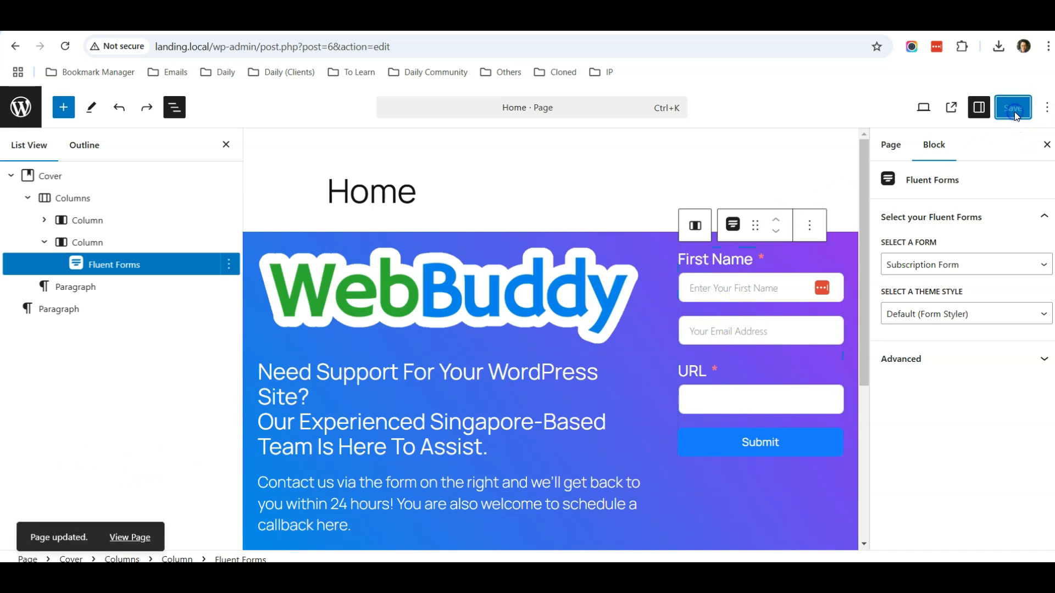
click(959, 109)
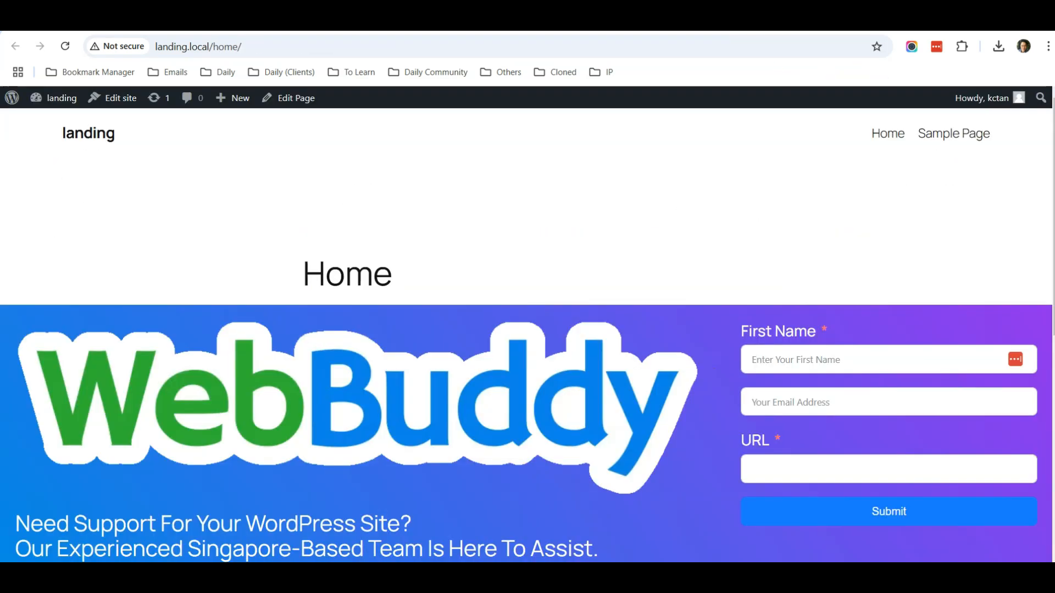
scroll(397, 315, down, 3)
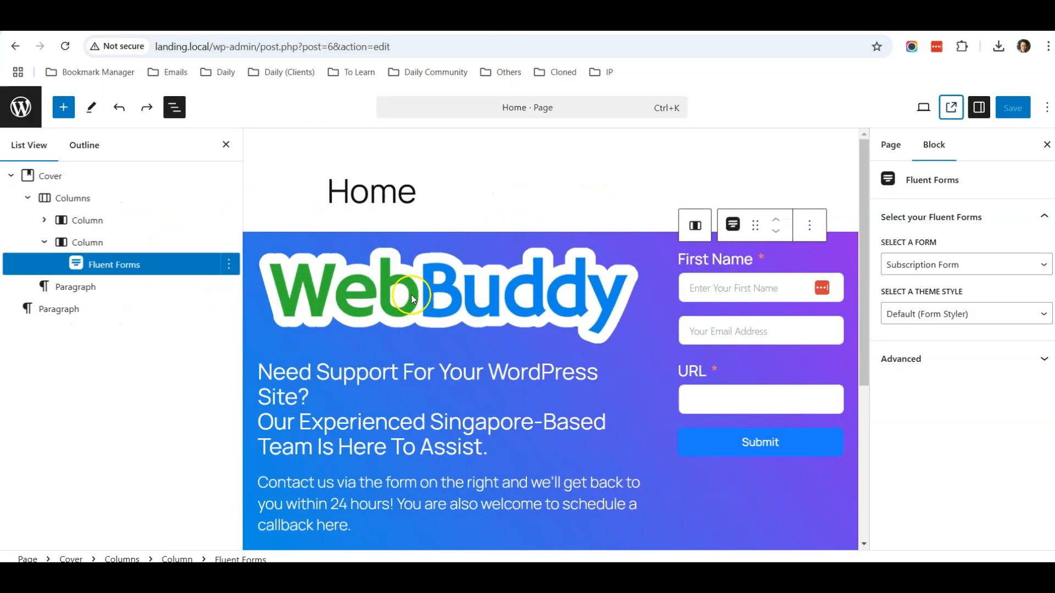
Set the Cover block's vertical and horizontal padding to X-Large and save the page.
click(50, 176)
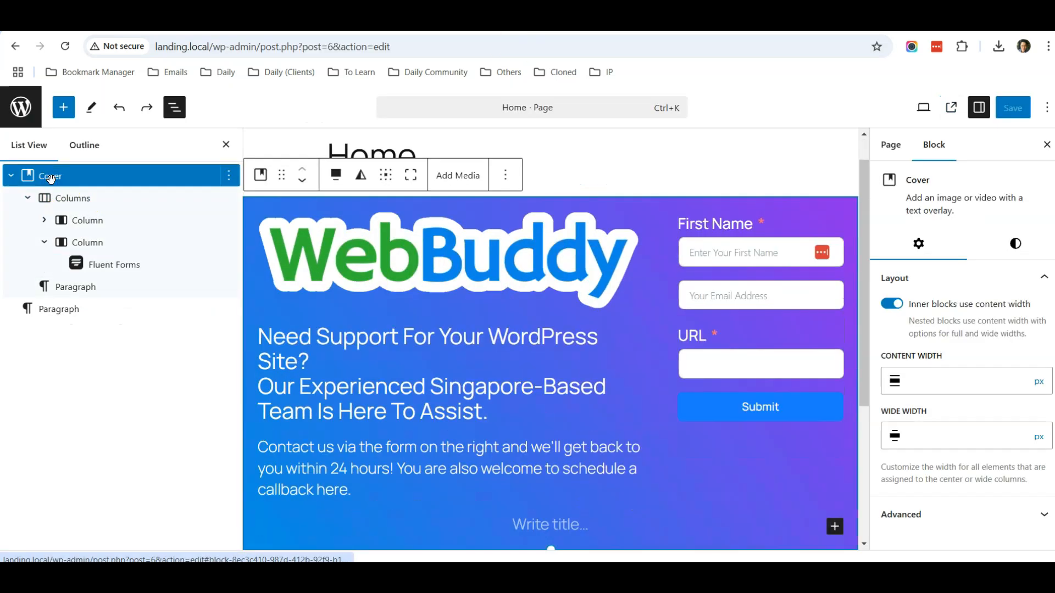
click(1013, 246)
scroll(946, 340, down, 7)
scroll(934, 330, up, 1)
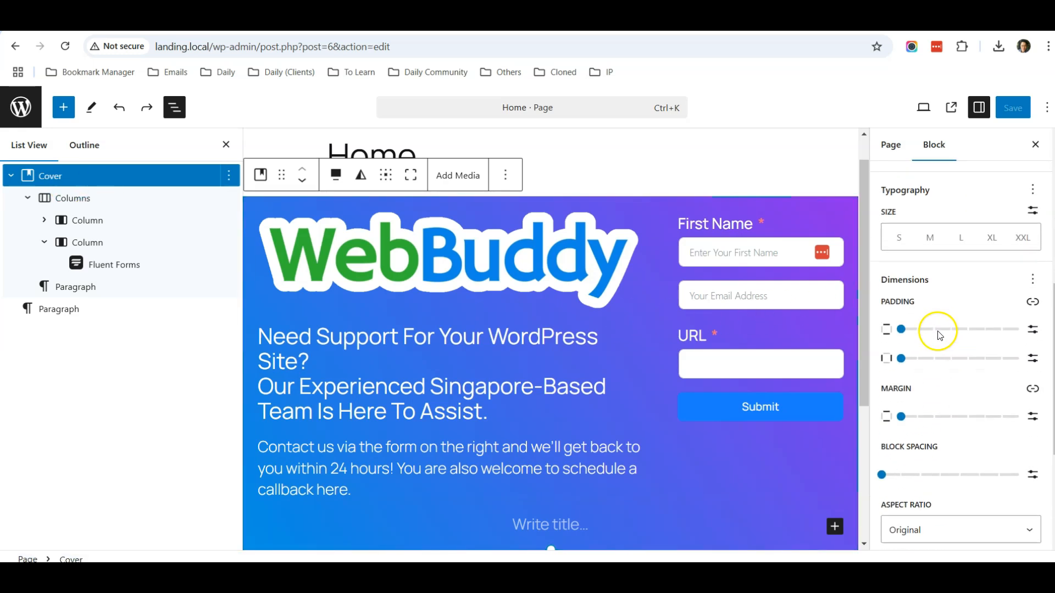
click(901, 337)
drag(904, 341, 1004, 341)
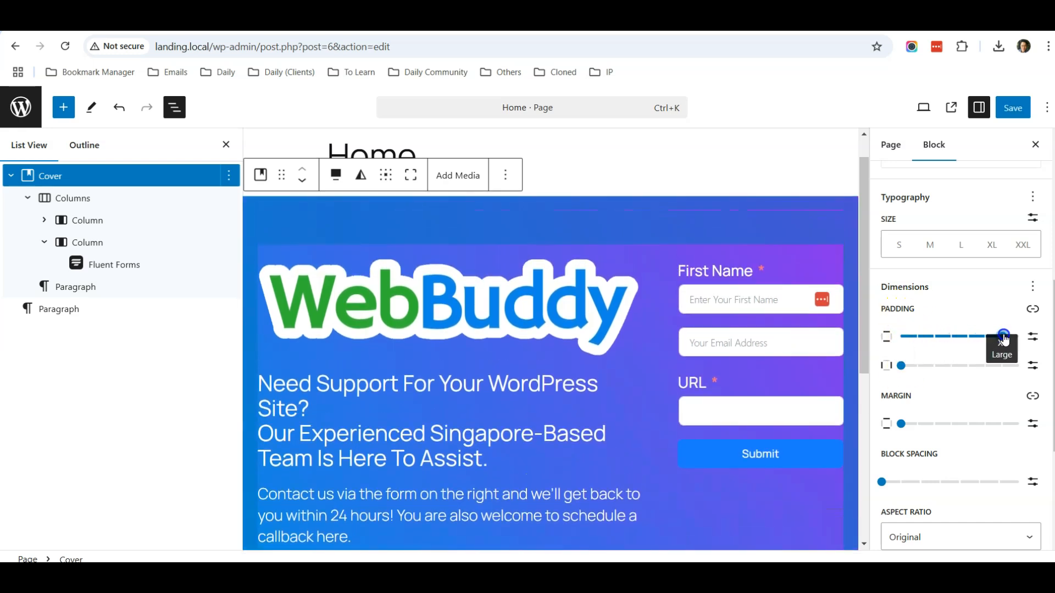
drag(901, 365, 1003, 369)
click(1013, 108)
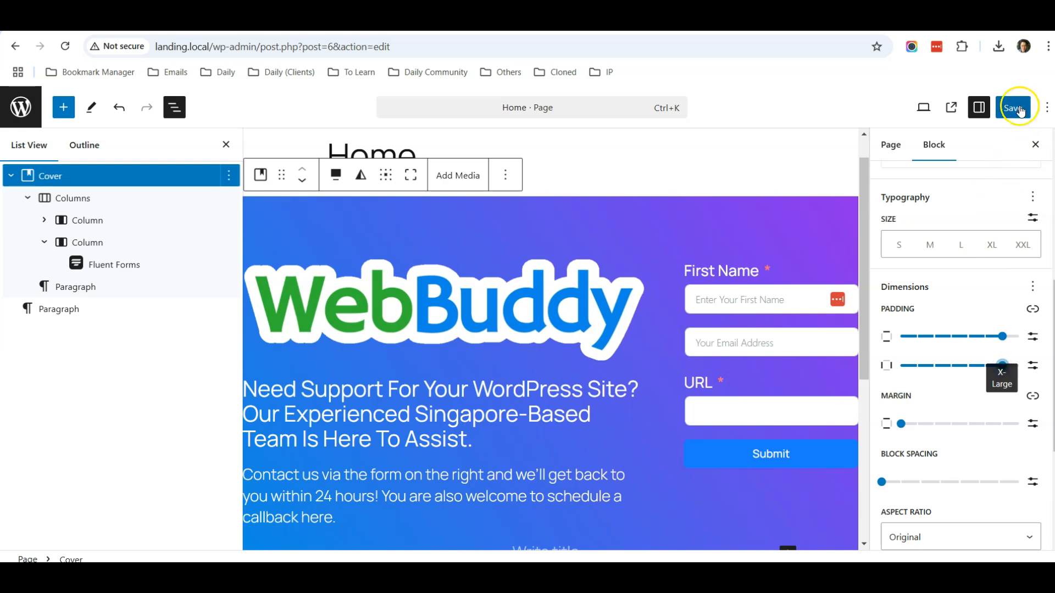
Reload the live Home page and examine the hero's spacing around the logo, text and form.
click(307, 21)
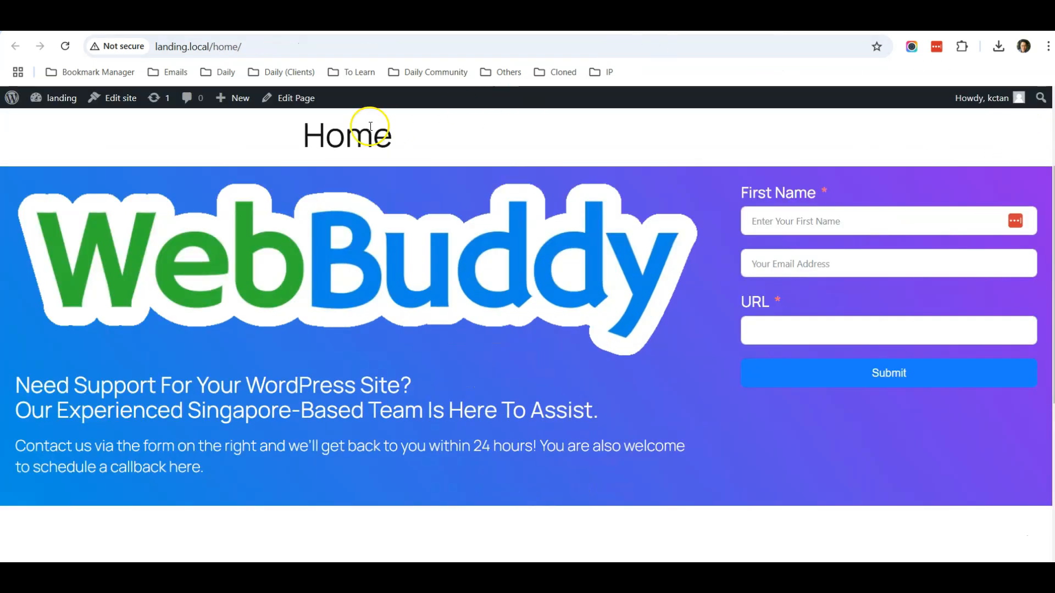
click(65, 47)
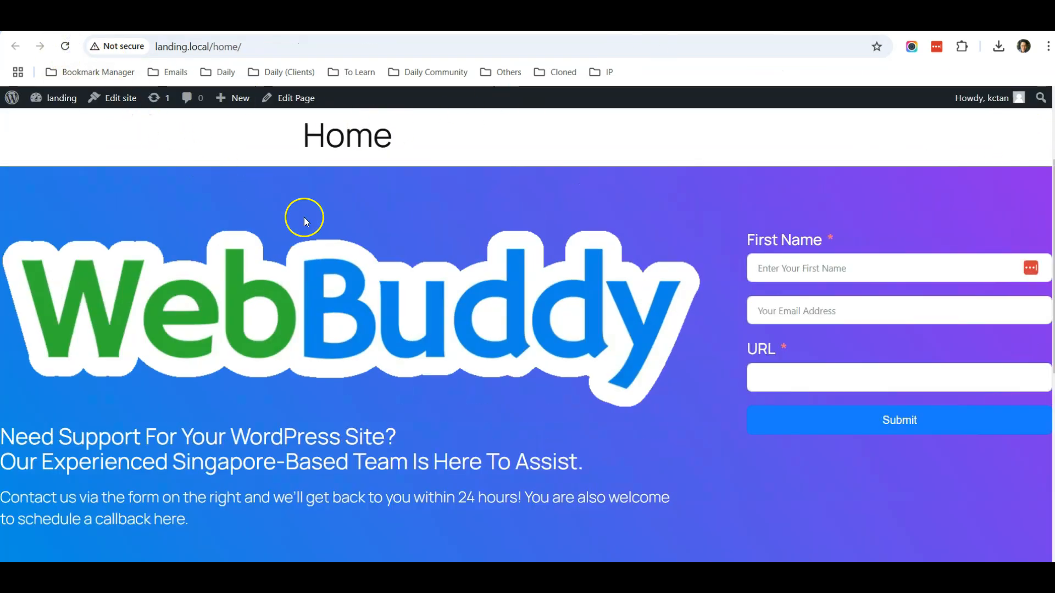
scroll(644, 301, down, 1)
scroll(643, 301, up, 2)
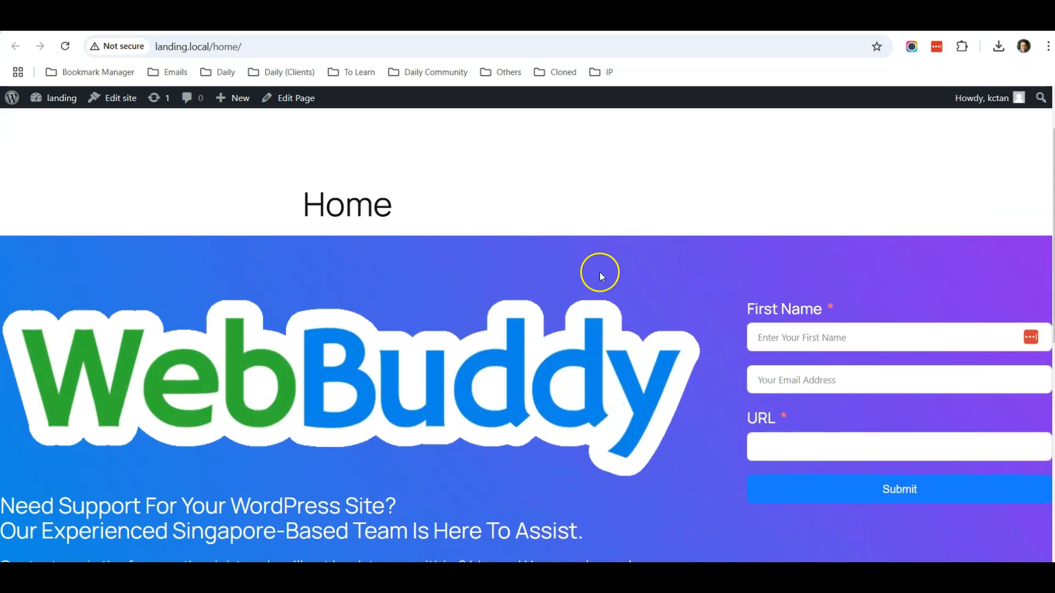
scroll(599, 272, down, 4)
scroll(589, 435, up, 5)
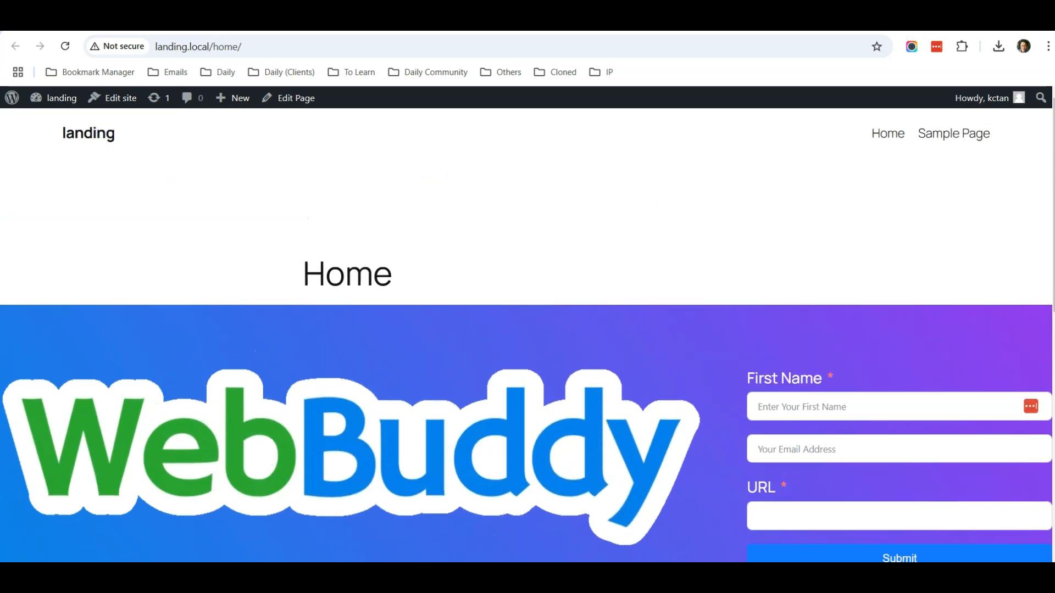
scroll(493, 352, down, 3)
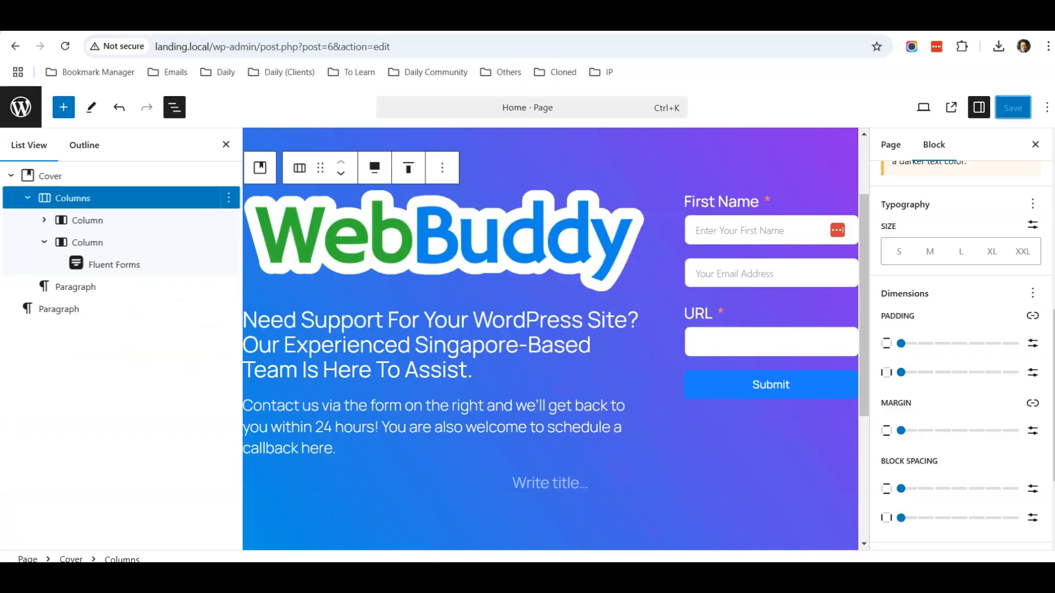
Set the hero Columns block's horizontal padding to X-Large and save the page, checking the result on the live Home page.
click(59, 178)
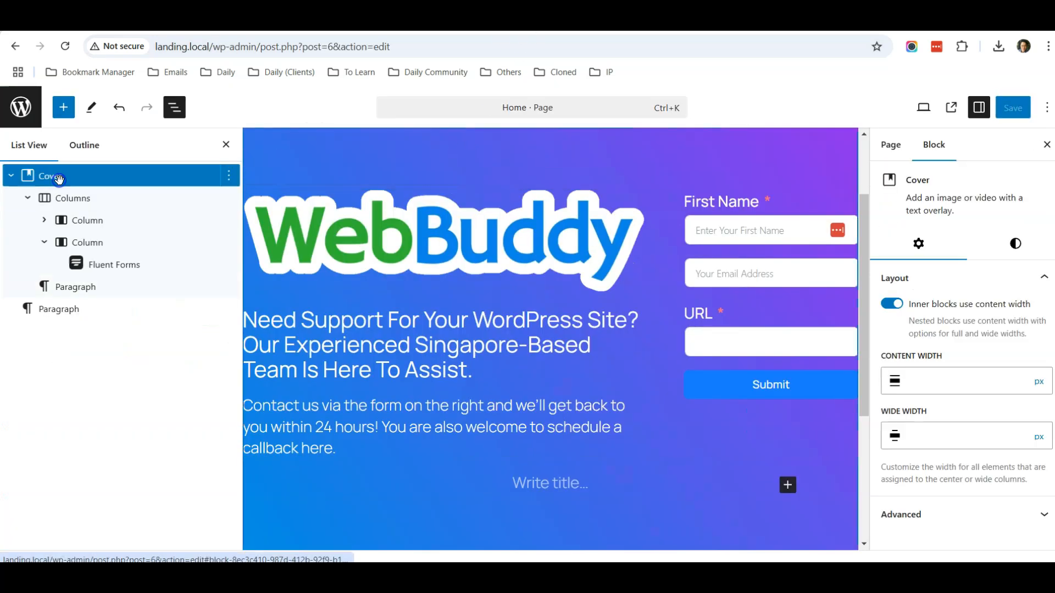
click(75, 201)
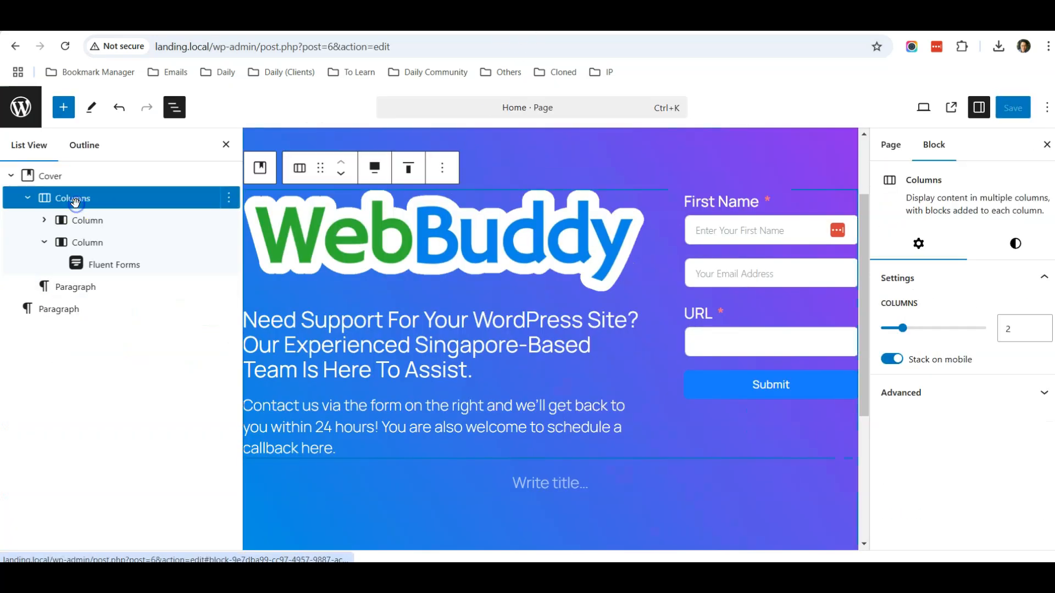
click(1015, 243)
scroll(971, 331, down, 7)
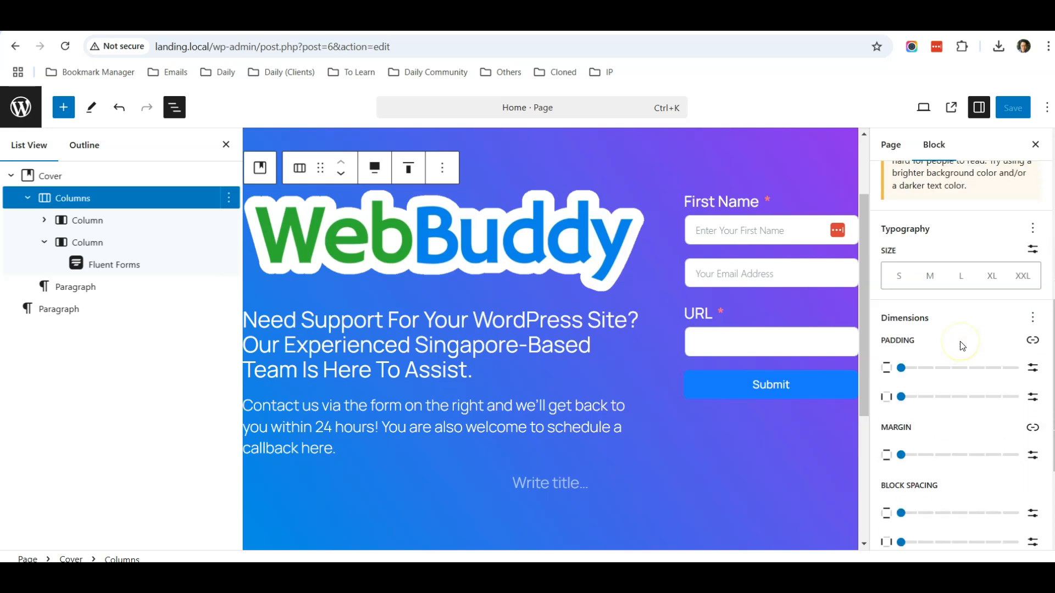
drag(901, 372, 999, 375)
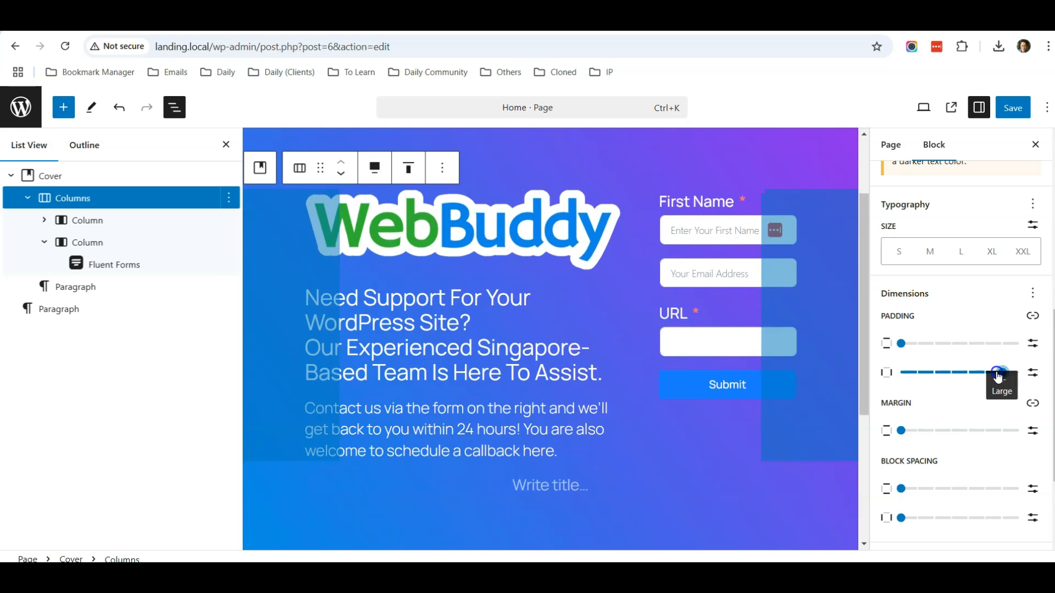
click(1011, 108)
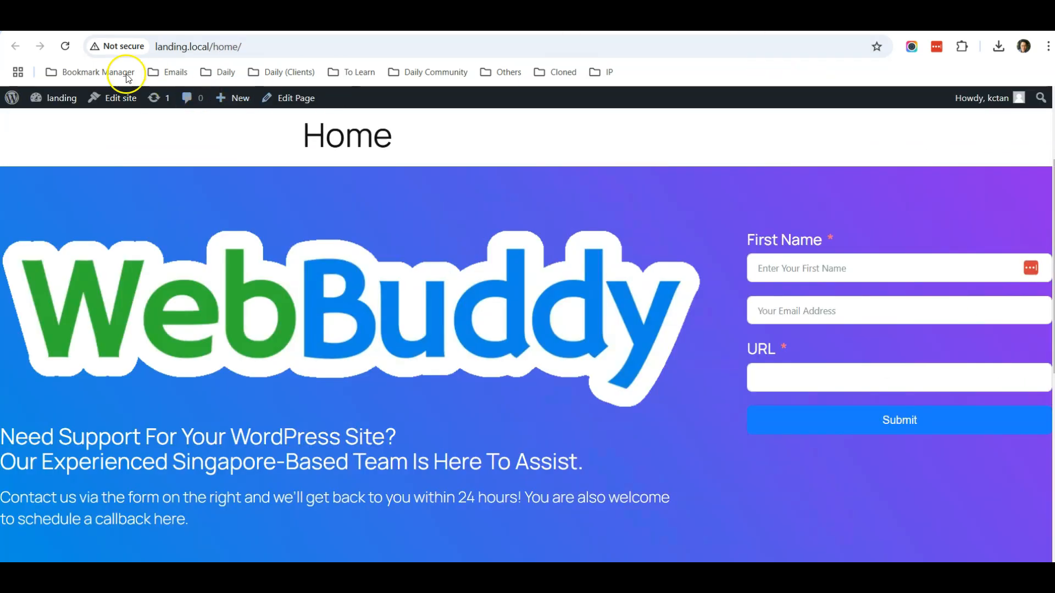
click(66, 45)
scroll(644, 348, down, 3)
scroll(546, 361, up, 3)
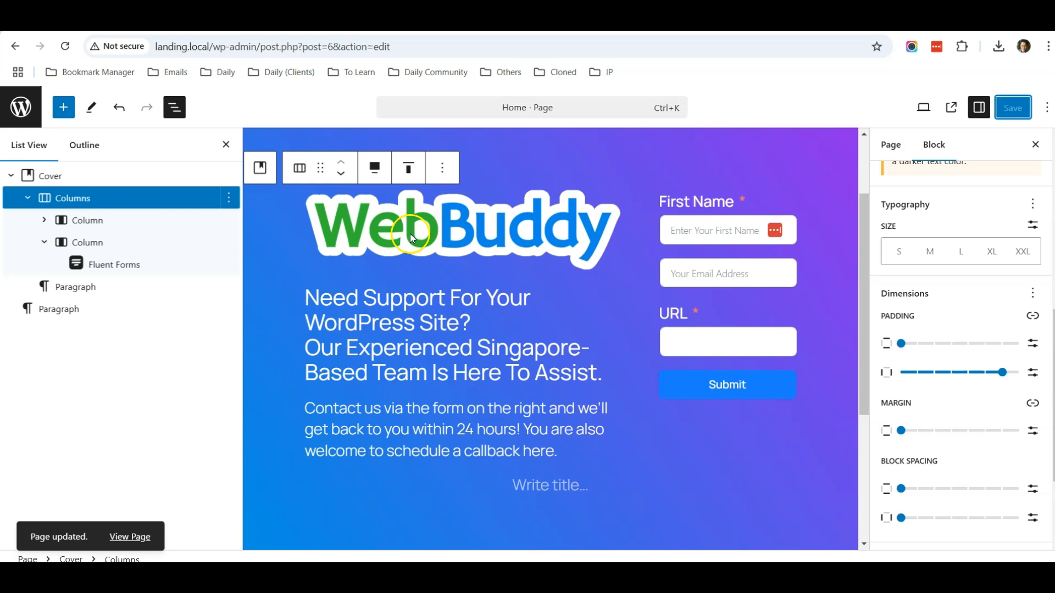
Set the WebBuddy logo image's width to 300 px and save the page, checking the result on the live Home page.
click(410, 233)
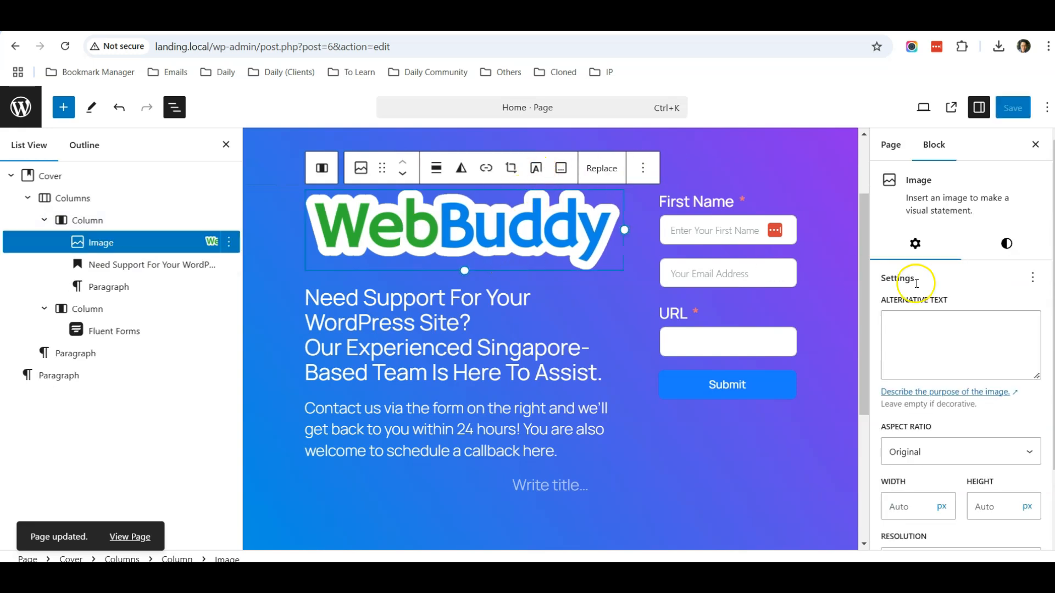
scroll(968, 284, down, 2)
click(904, 418)
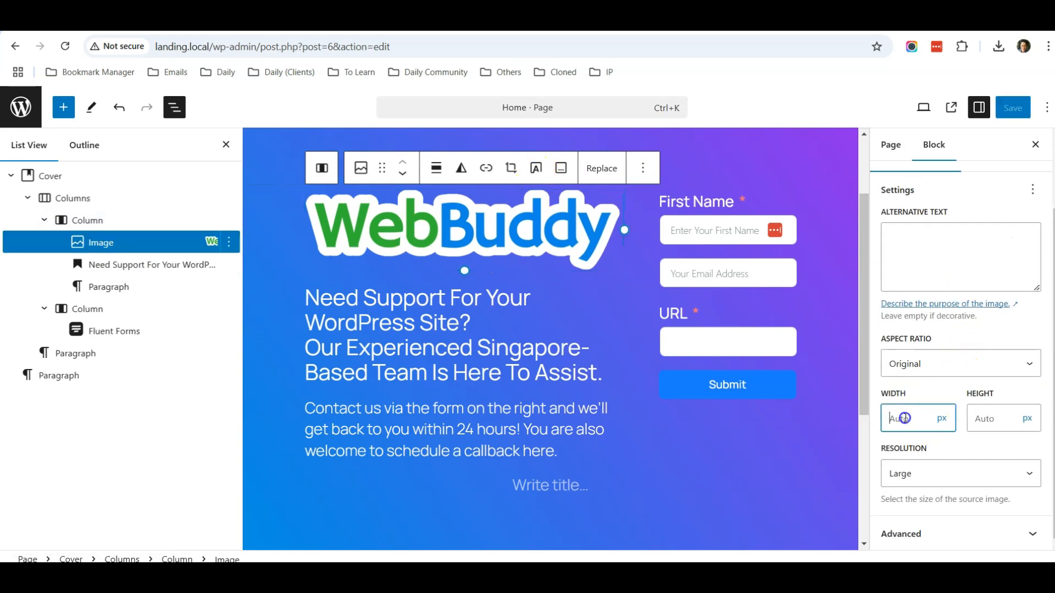
text(300)
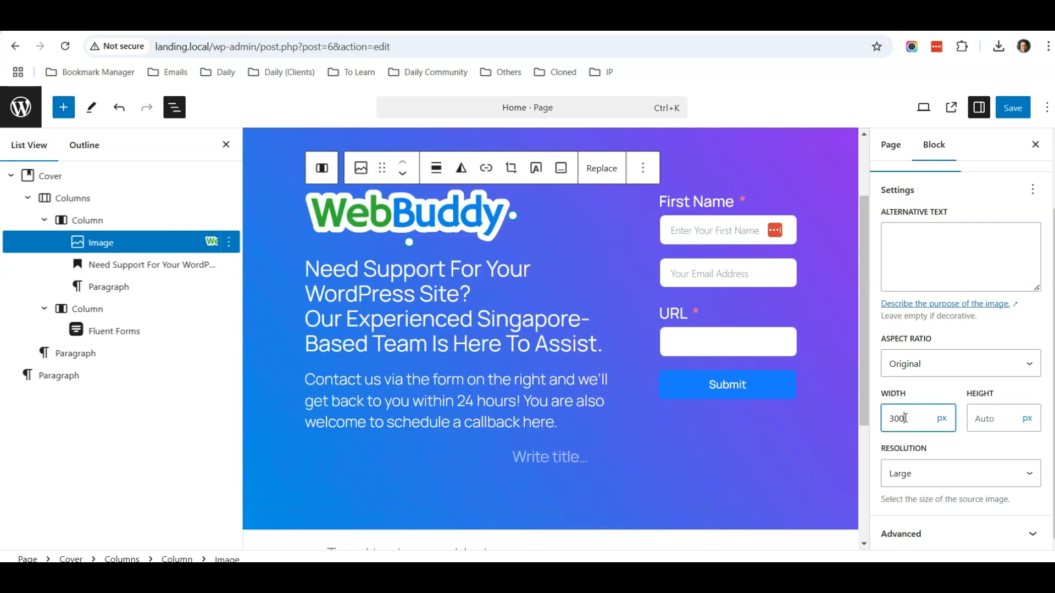
click(1013, 107)
click(130, 537)
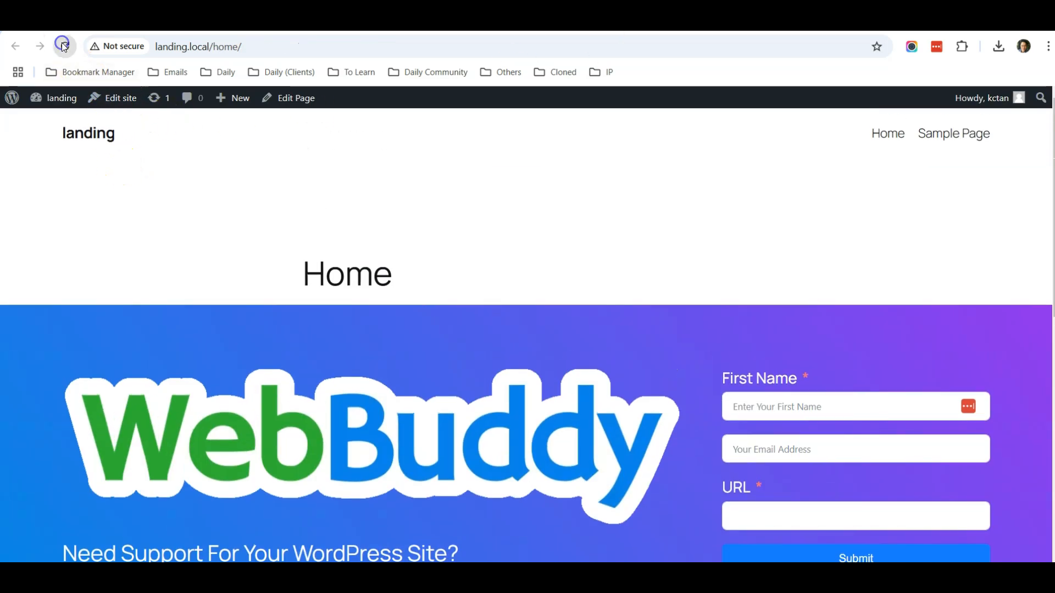
click(64, 46)
scroll(268, 322, down, 3)
scroll(268, 322, up, 1)
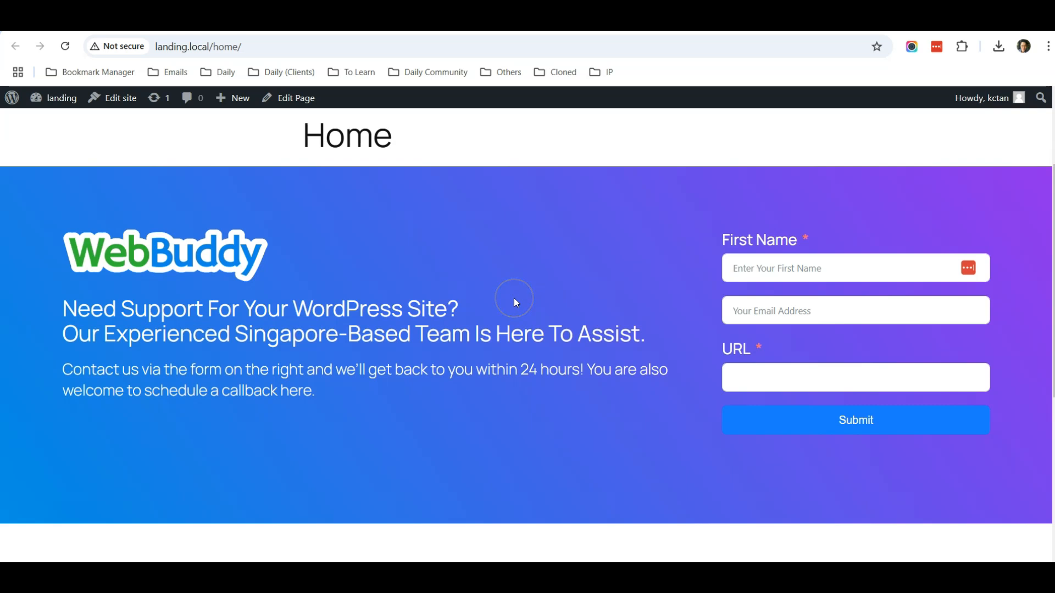
scroll(515, 300, up, 2)
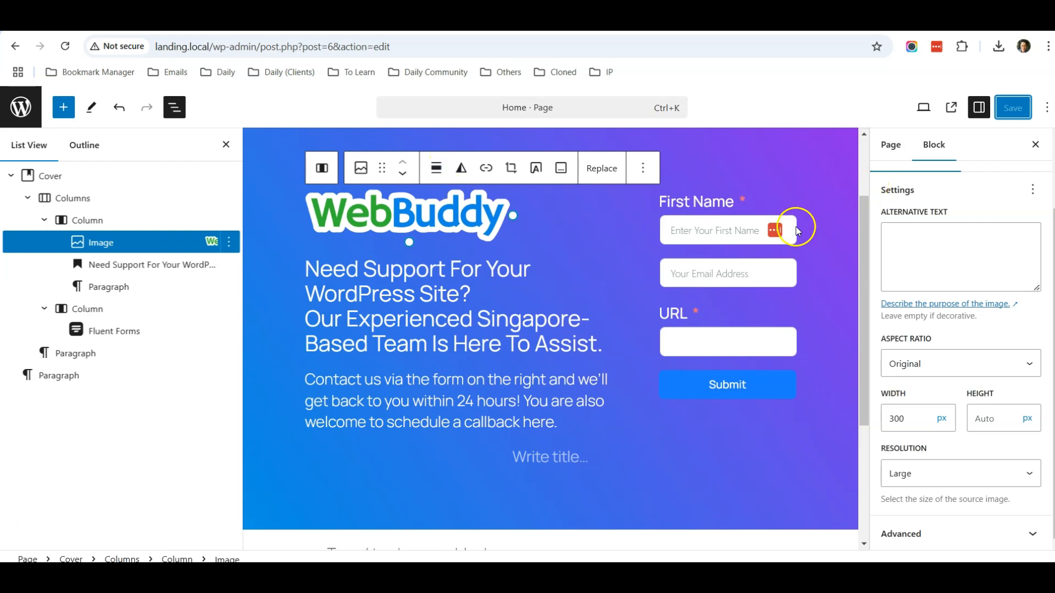
Swap the page's template to Page No Title and save, checking the result on the live Home page.
scroll(702, 266, up, 2)
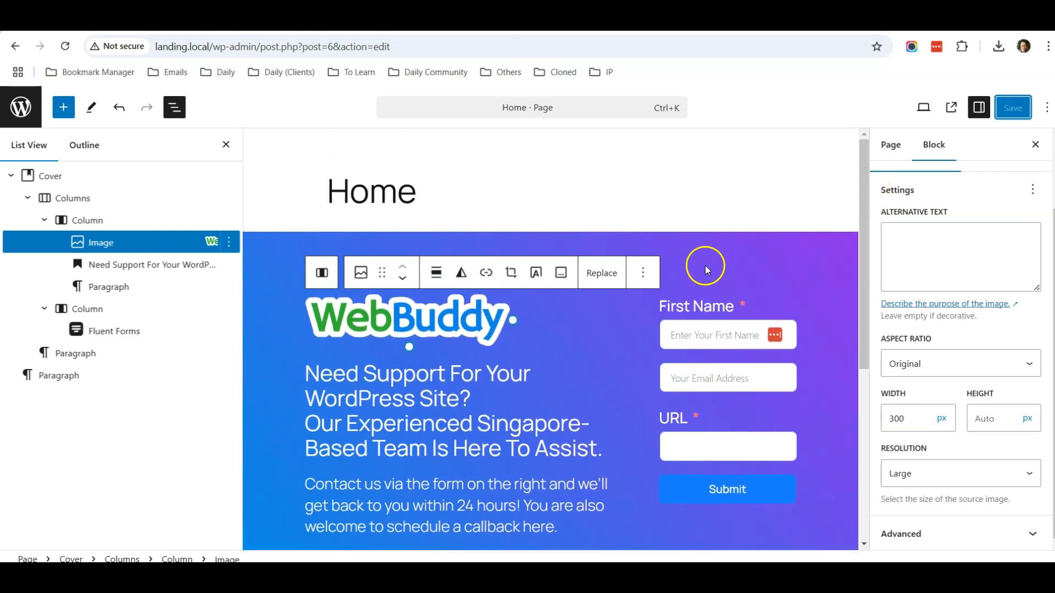
click(898, 150)
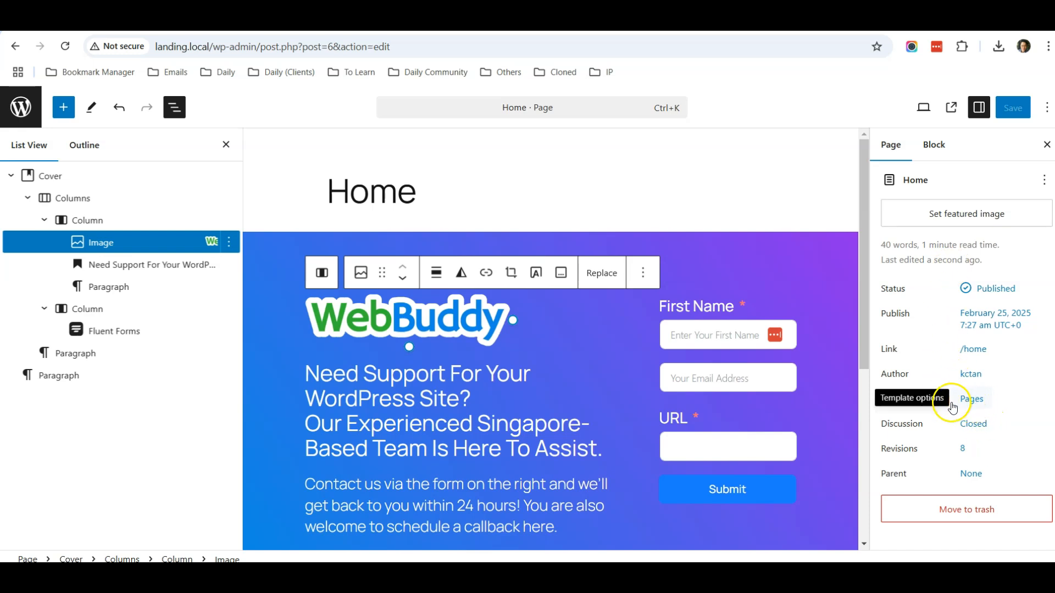
click(973, 402)
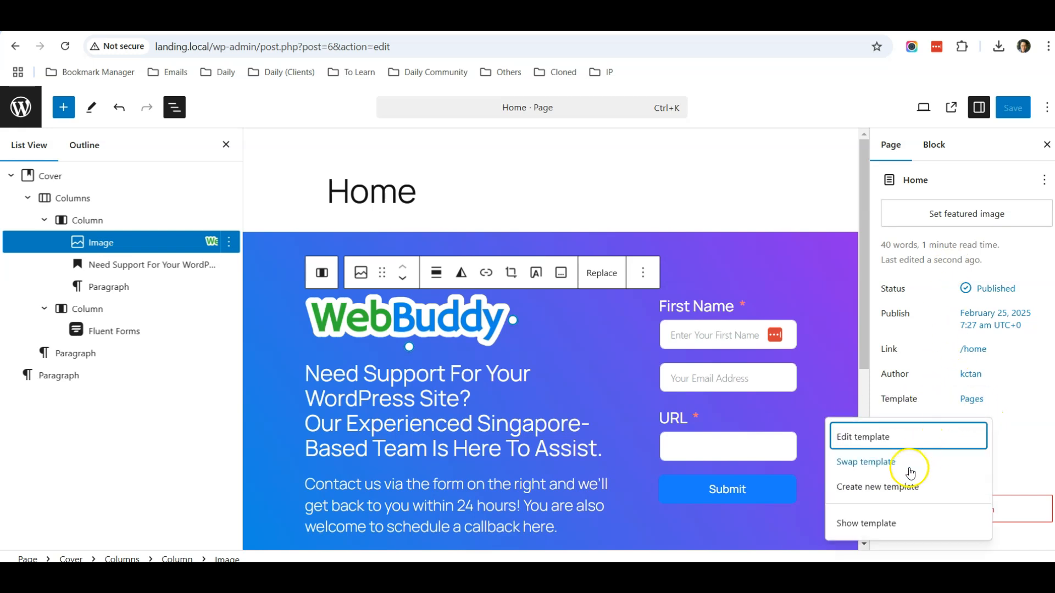
click(876, 463)
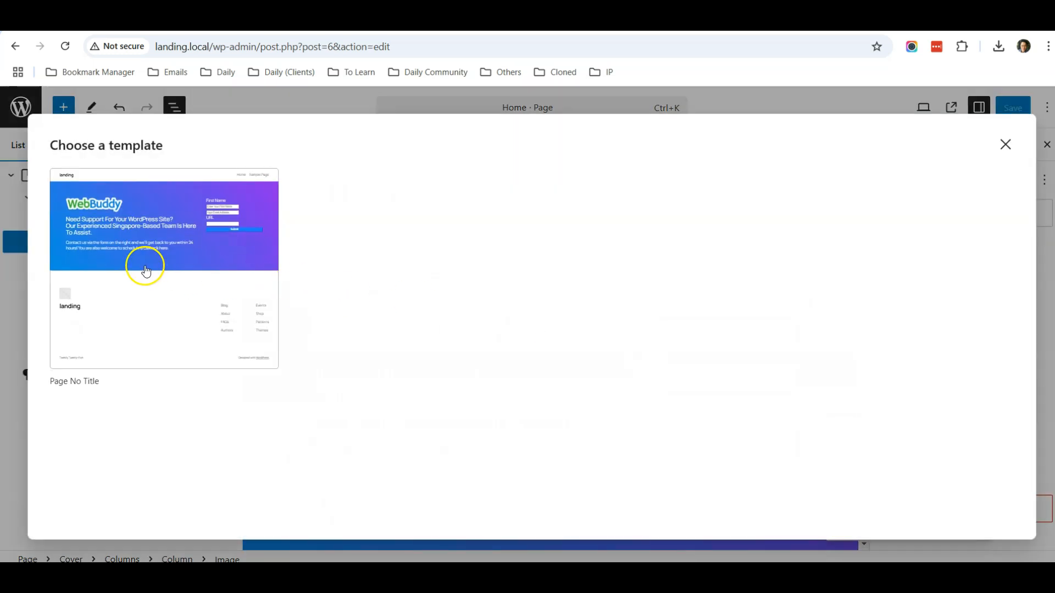
click(147, 265)
click(1012, 108)
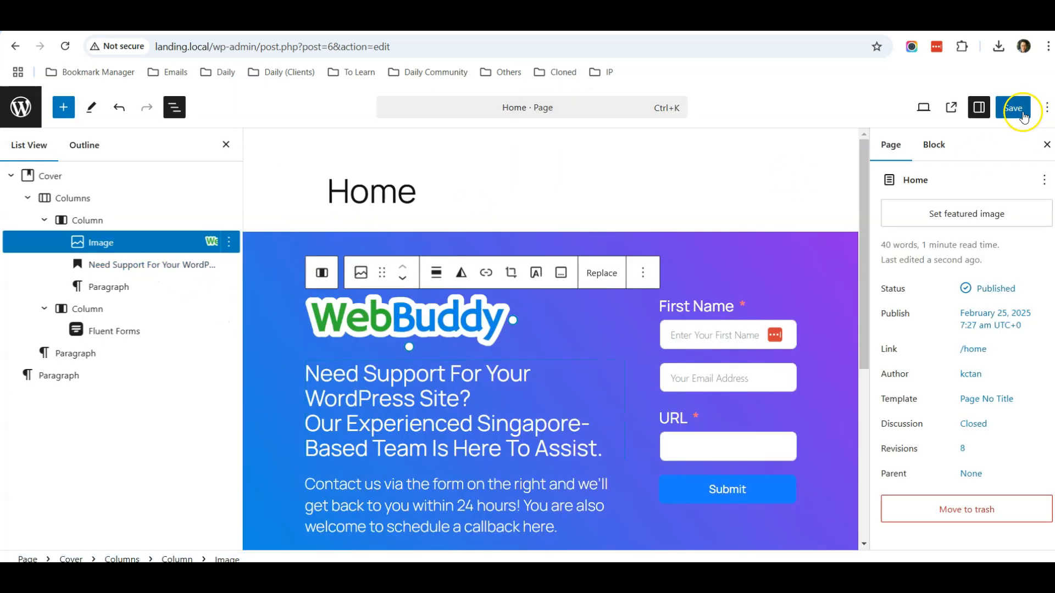
click(225, 21)
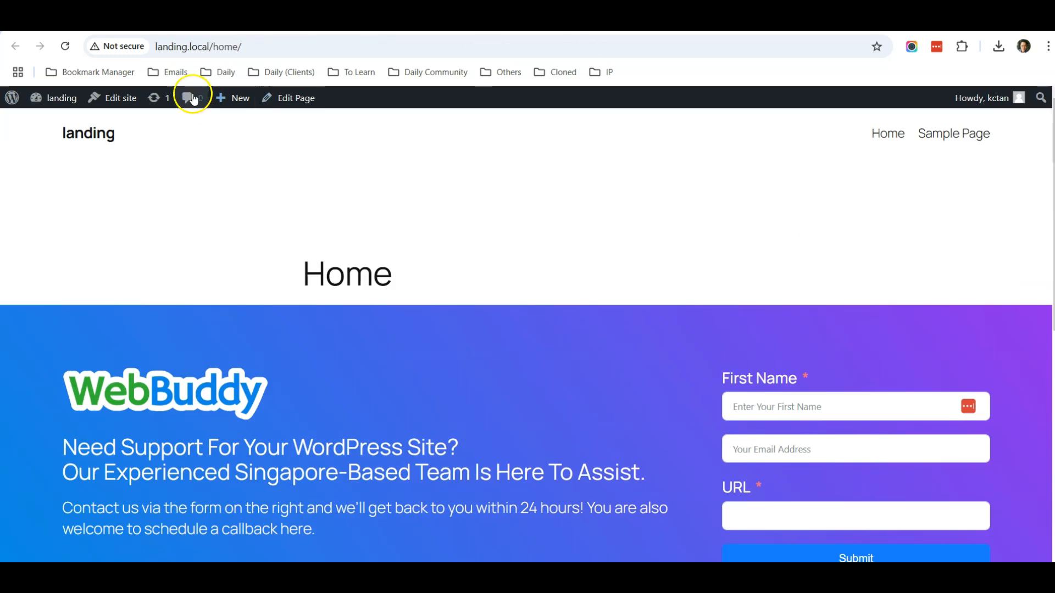
click(64, 48)
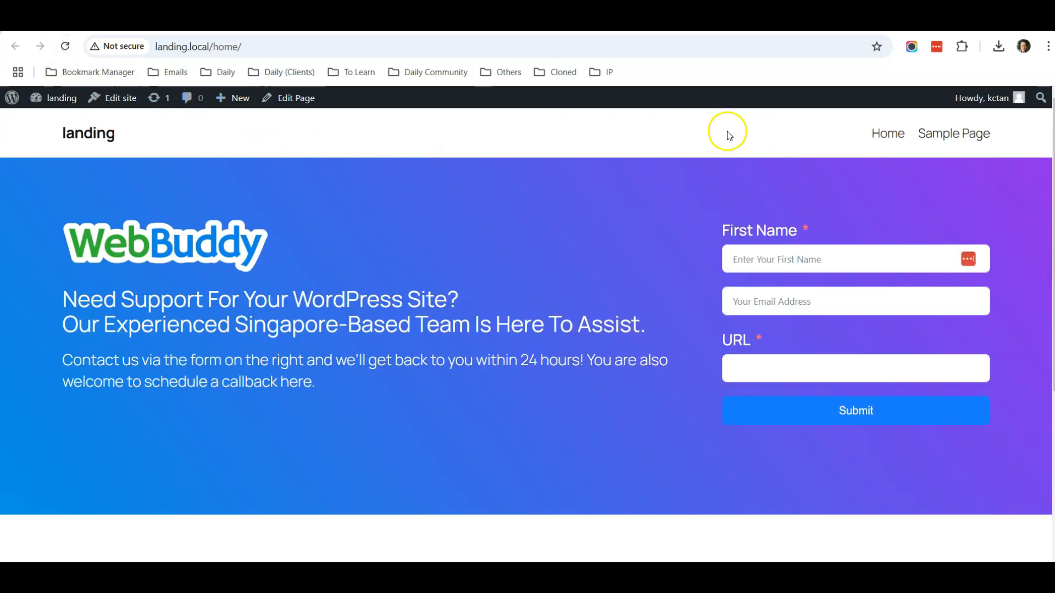
scroll(570, 144, down, 5)
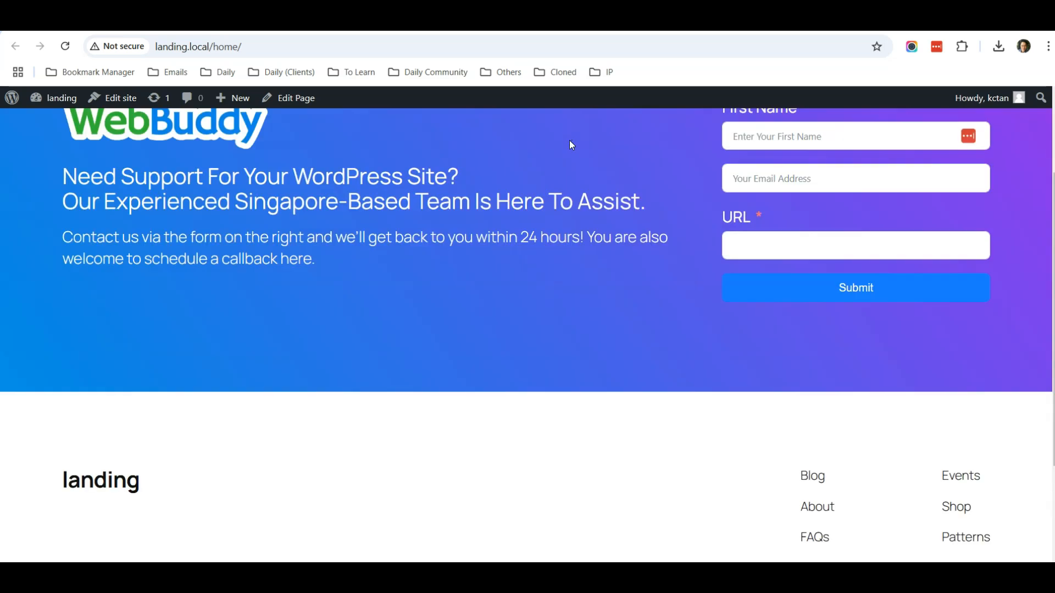
scroll(524, 399, up, 5)
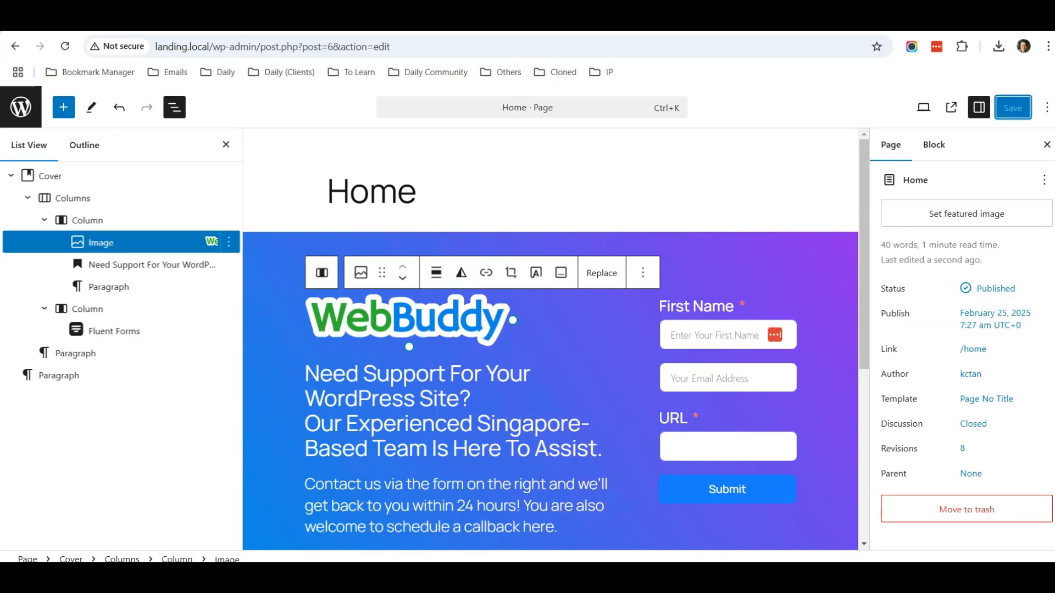
Wrap the Fluent Forms block in the hero's second column in a Group block and expand the group.
click(655, 485)
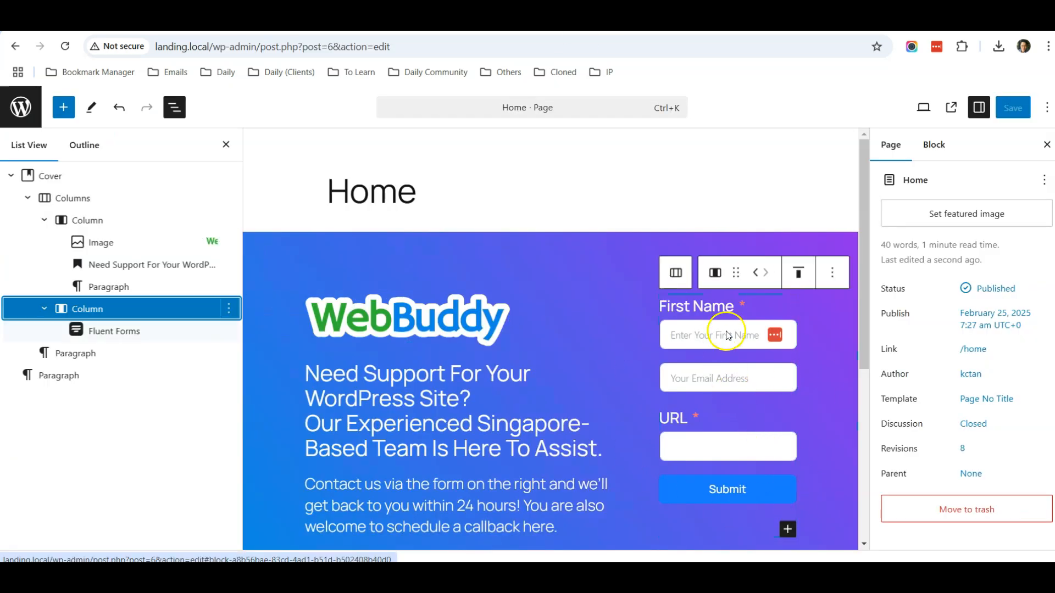
click(101, 334)
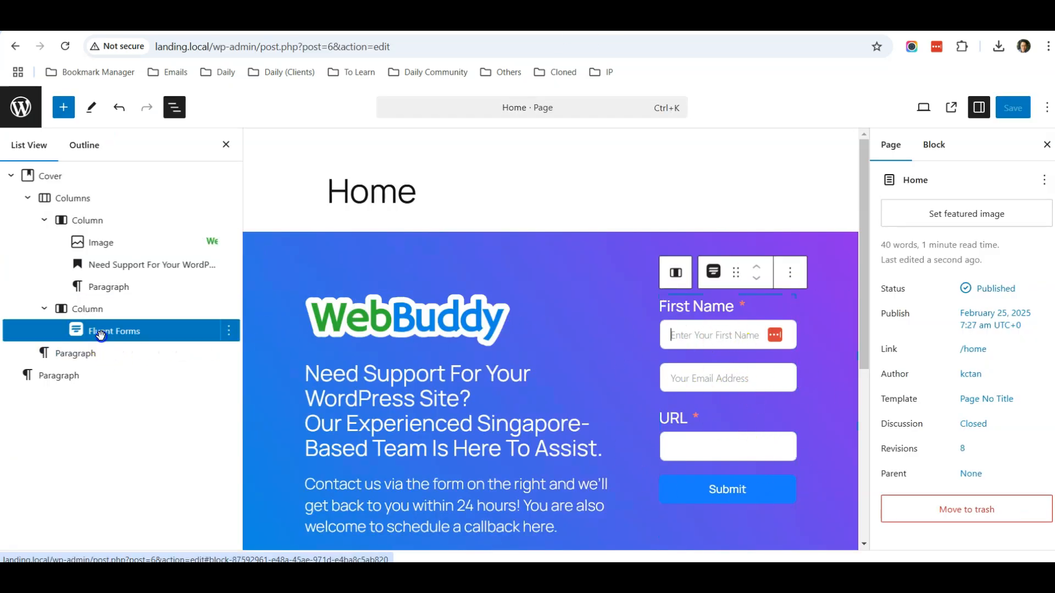
click(229, 336)
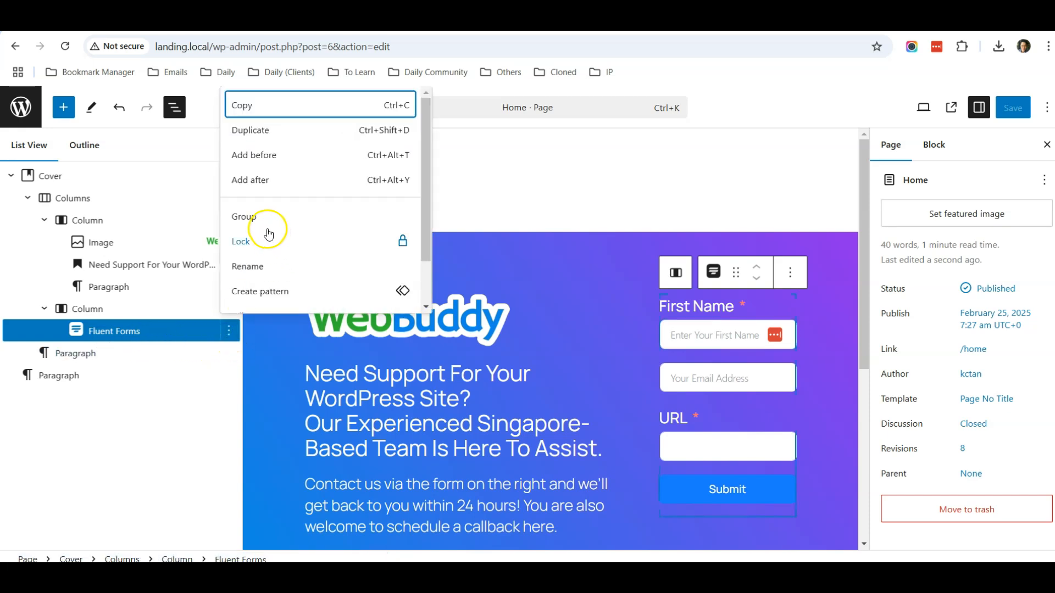
click(251, 216)
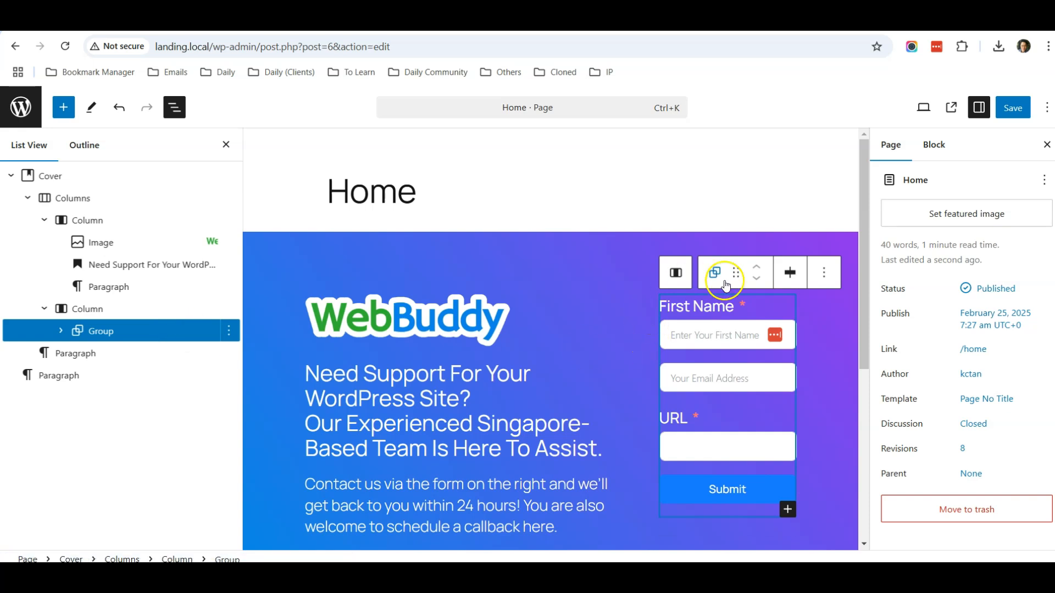
click(61, 332)
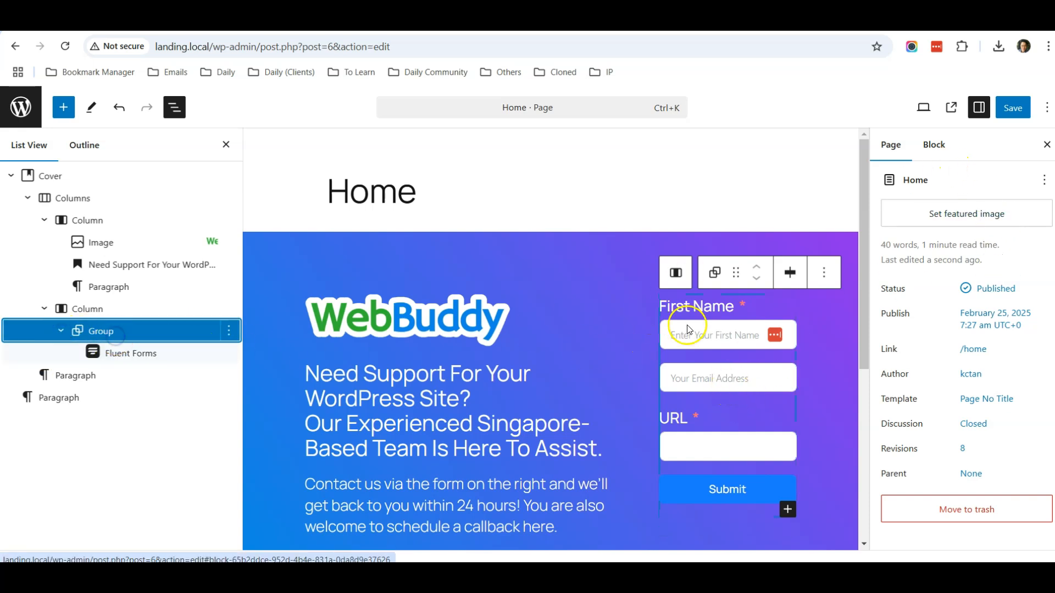
Set the form Group's background to the translucent Accent 6 theme color, after trying Accent 5.
click(933, 144)
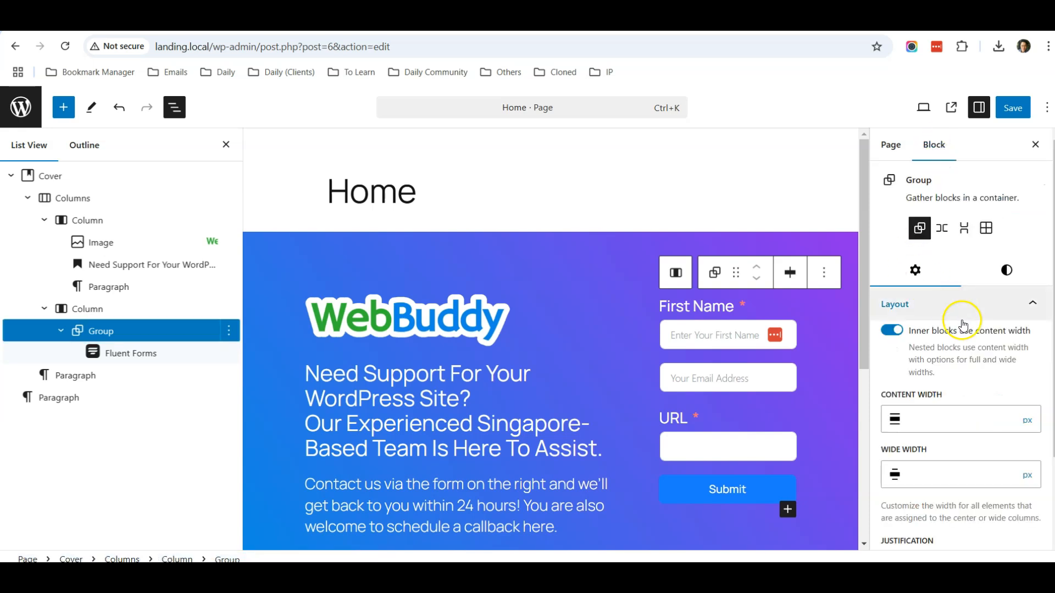
click(1005, 271)
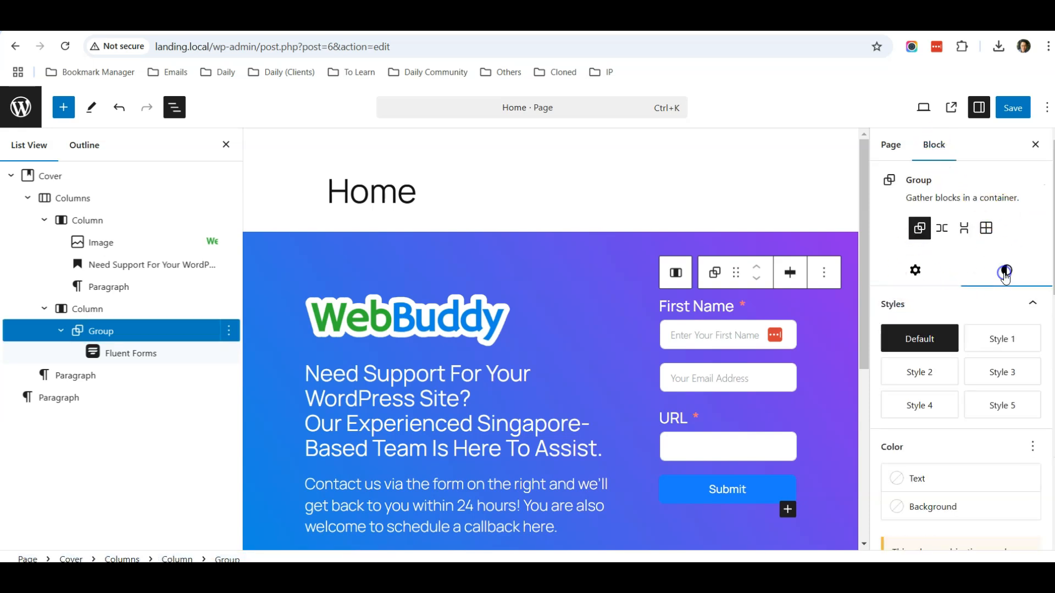
mouse_move(935, 384)
scroll(936, 387, down, 1)
click(921, 369)
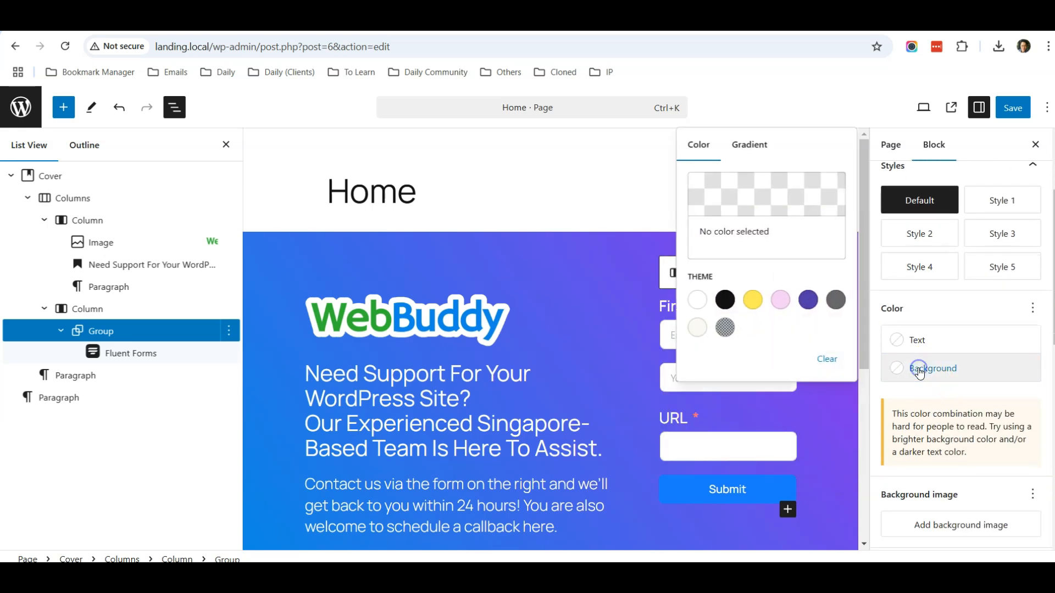
click(697, 329)
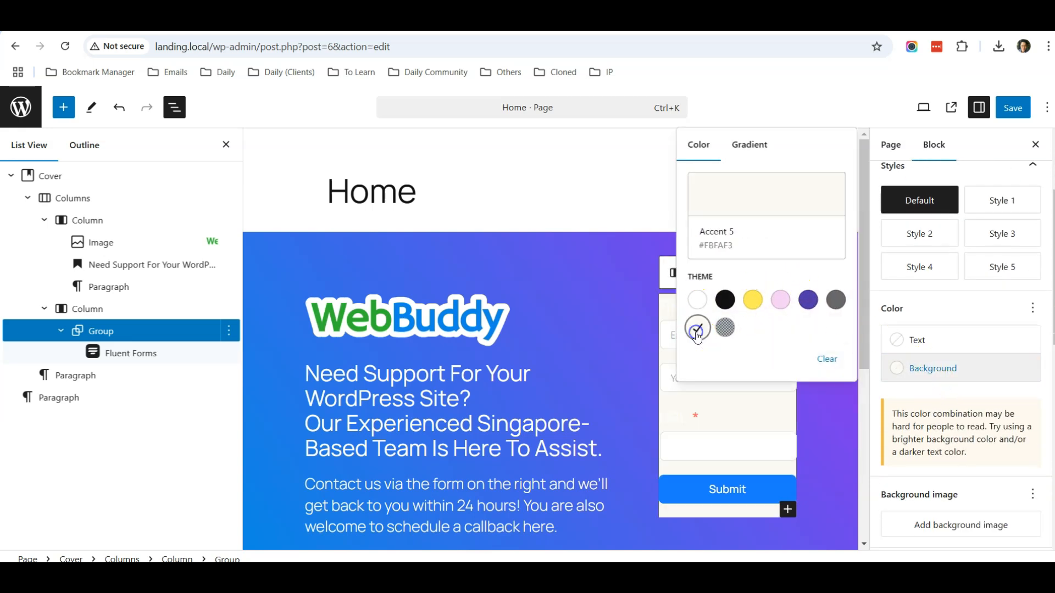
click(725, 328)
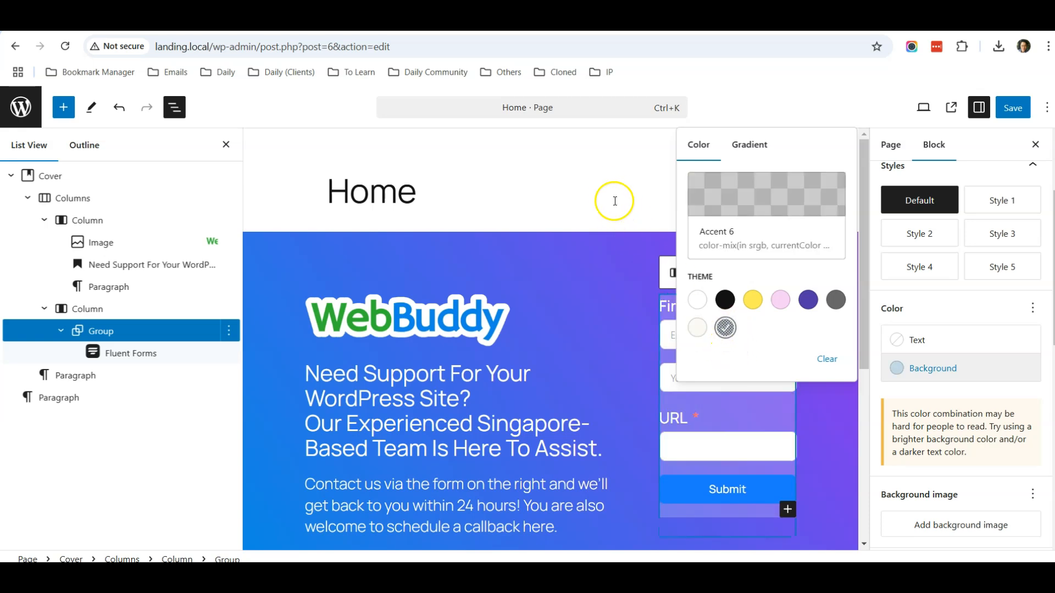
click(609, 190)
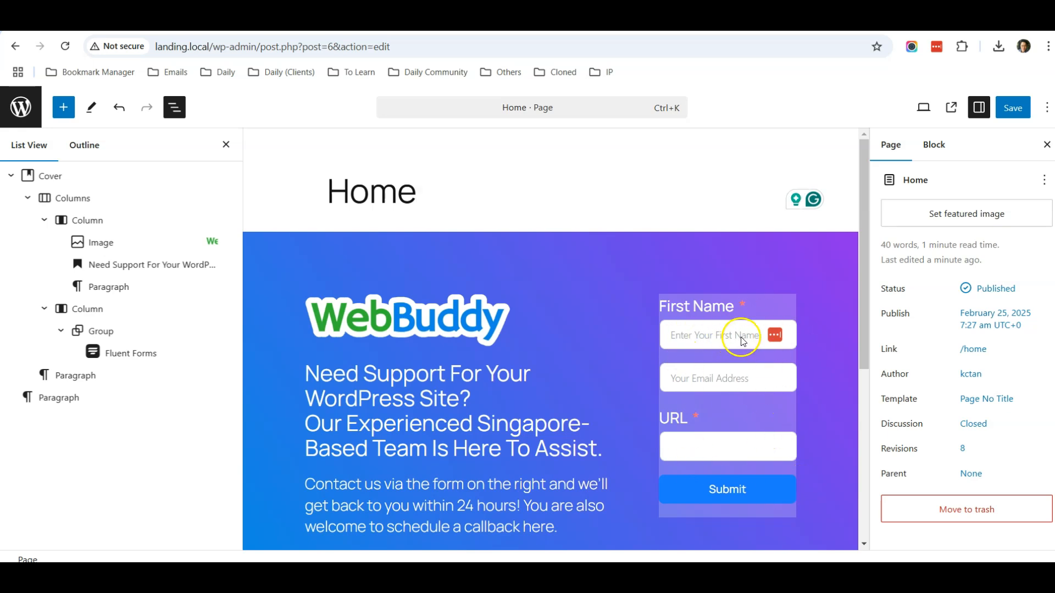
Set the form Group's vertical and horizontal padding to Small and save the page, checking the result on the live Home page.
click(934, 144)
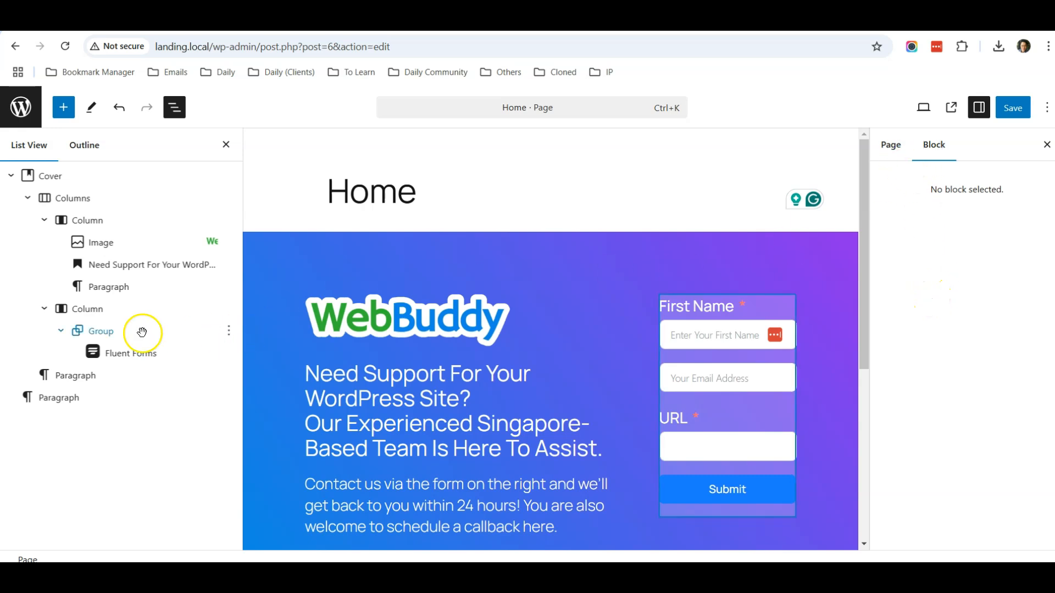
click(98, 332)
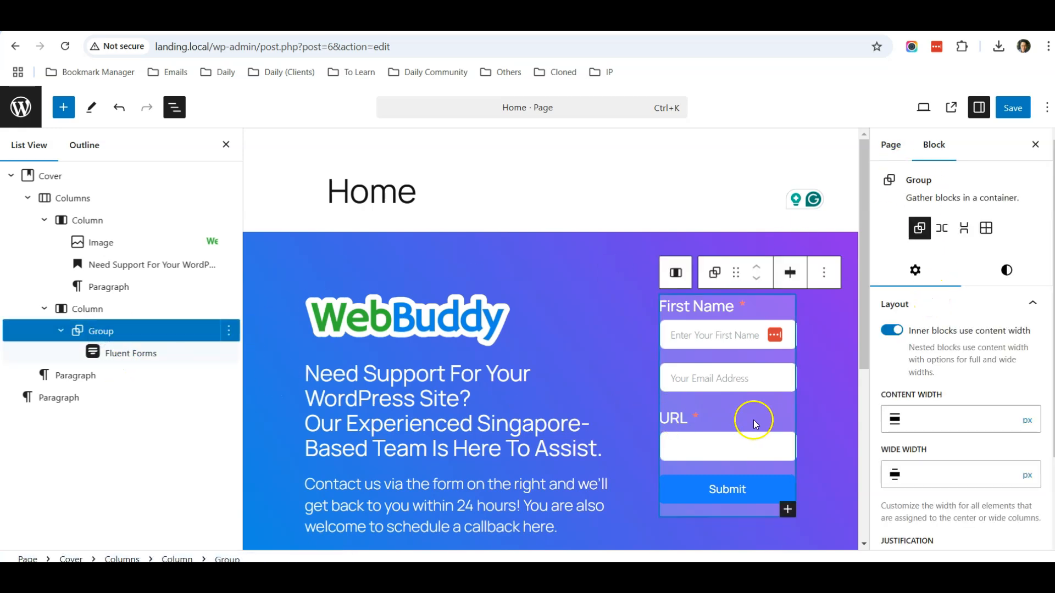
click(1007, 271)
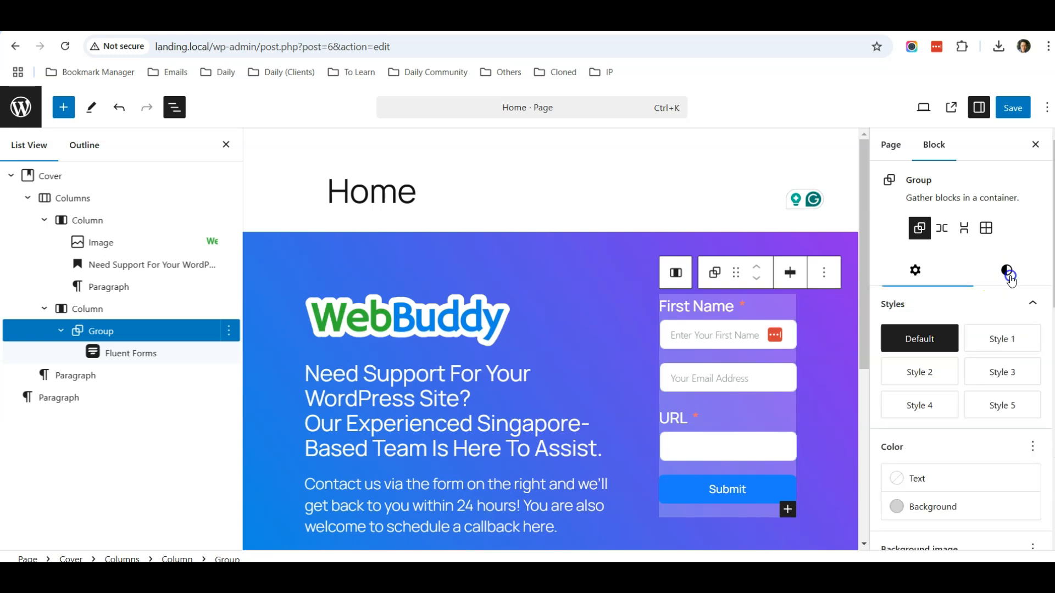
scroll(977, 363, down, 8)
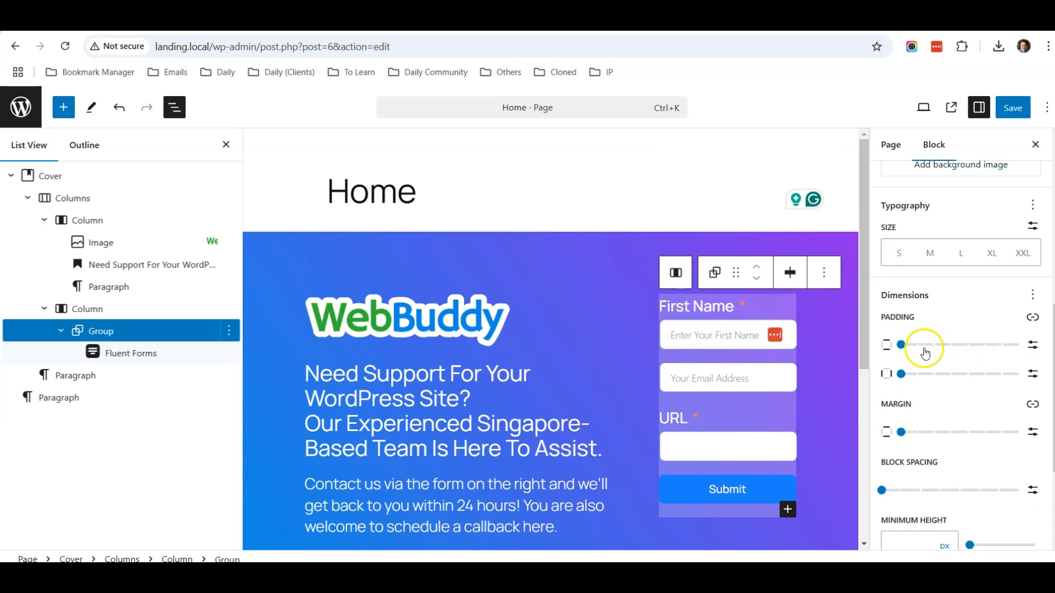
drag(902, 348, 953, 346)
drag(901, 374, 956, 375)
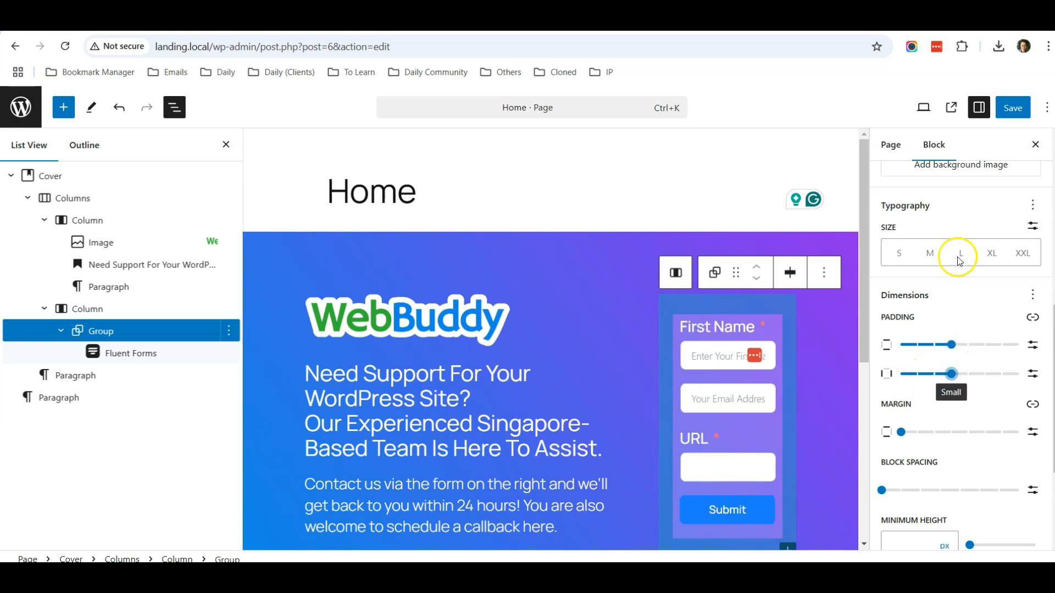
click(1012, 108)
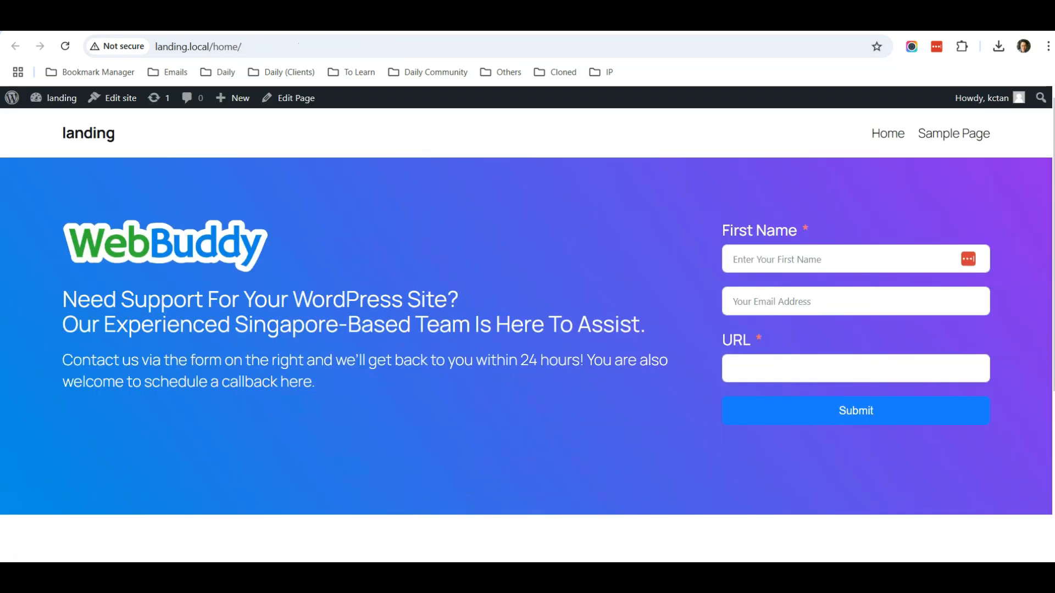
click(66, 47)
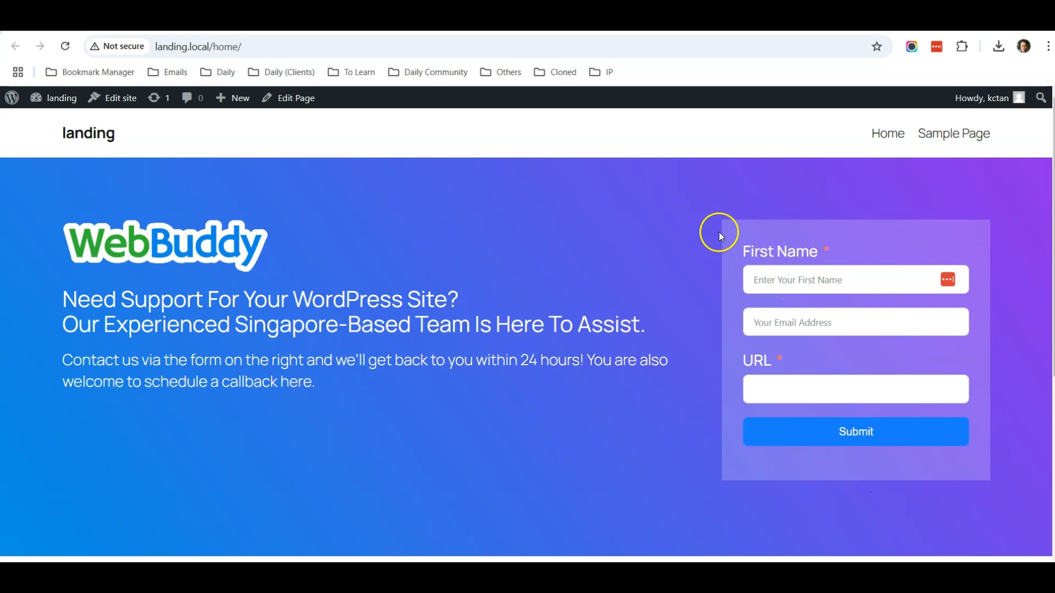
Set the form Group's corner radius to 15 px and save the page, checking the result on the live Home page.
click(569, 20)
scroll(998, 350, down, 3)
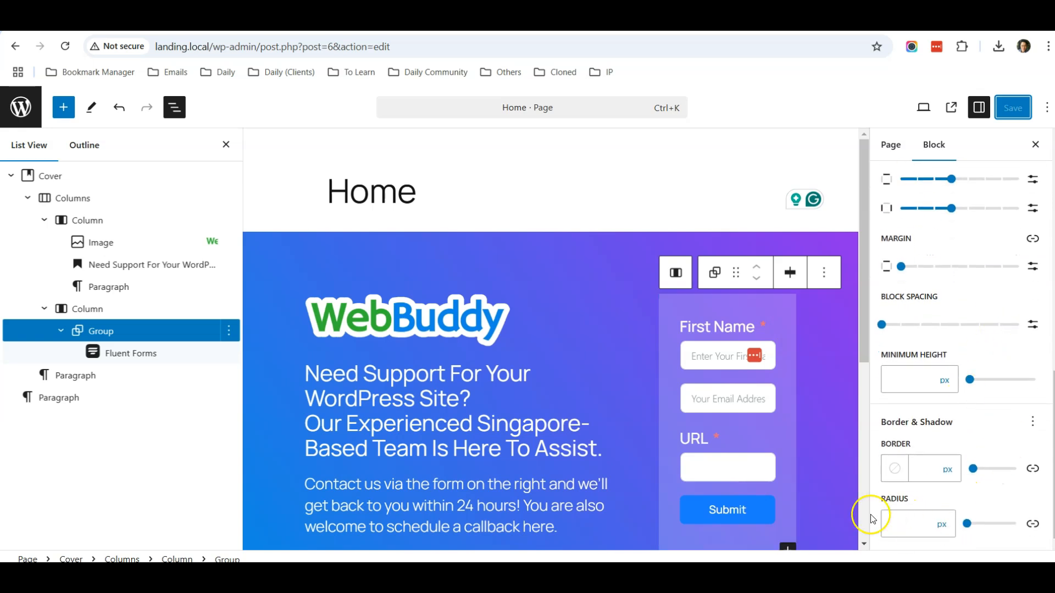
click(909, 524)
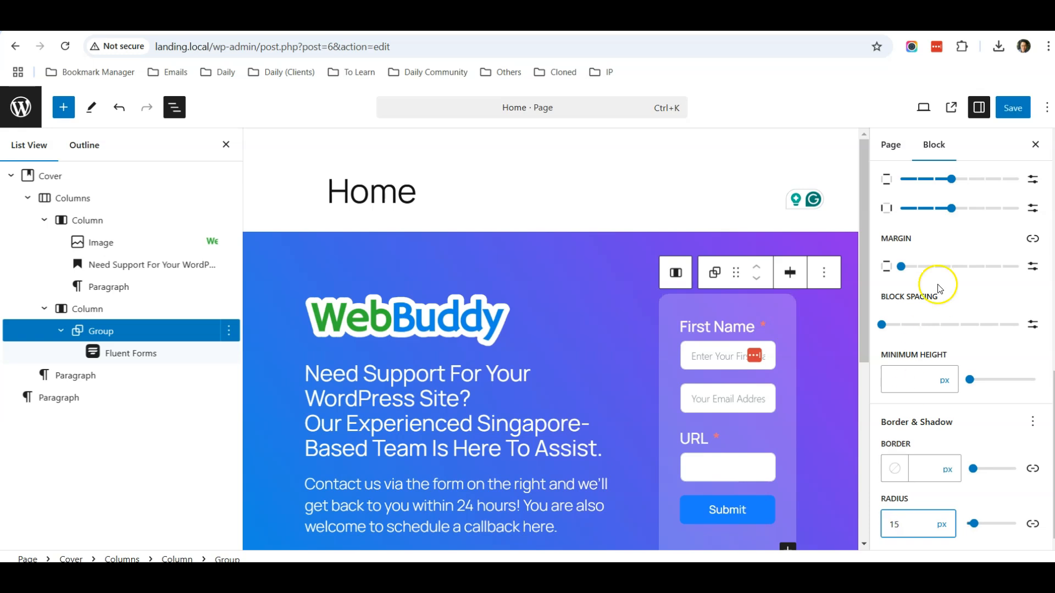
click(1013, 108)
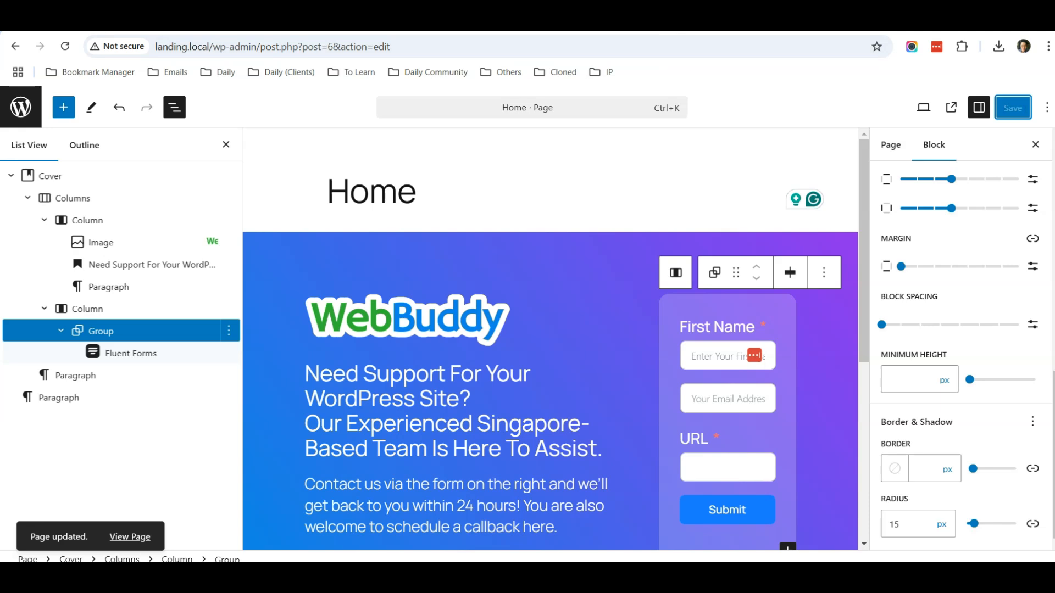
key(ctrl+Tab)
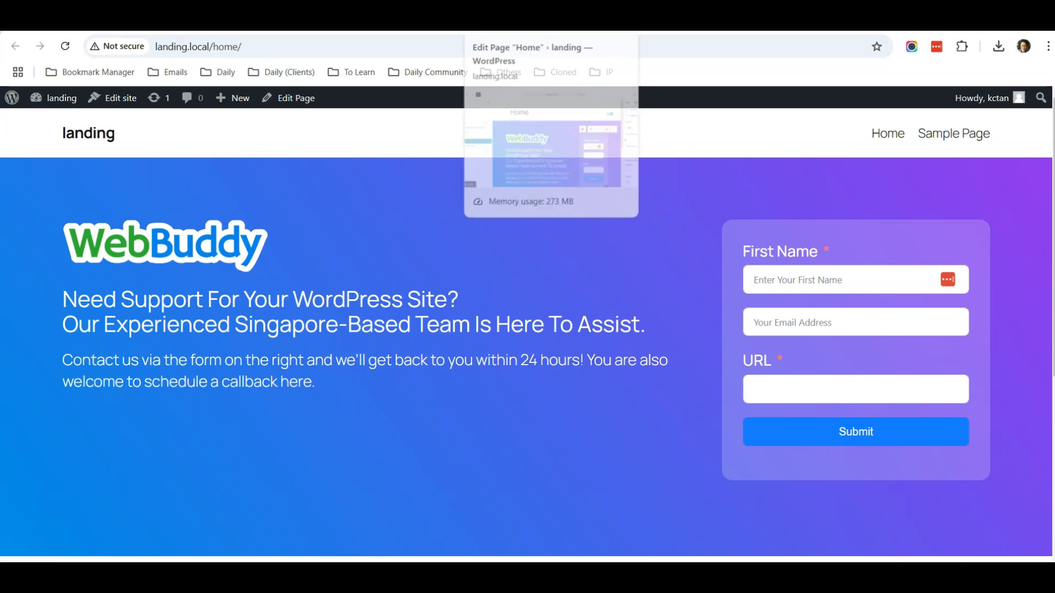
Go from the page editor to the Fluent Forms list and open the Subscription Form for editing.
click(544, 21)
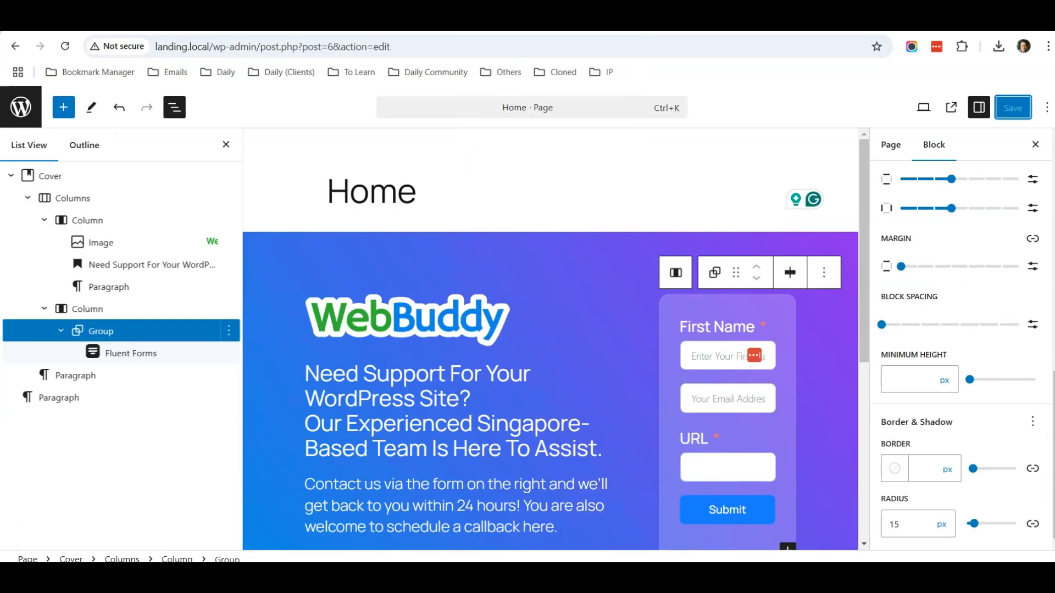
click(21, 108)
mouse_move(33, 302)
click(141, 311)
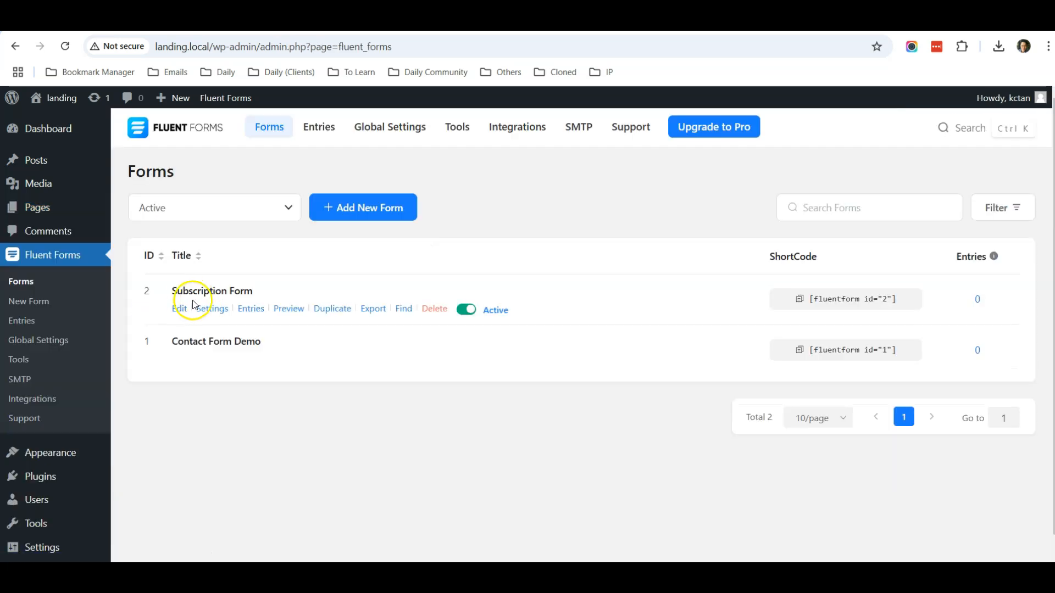
click(177, 308)
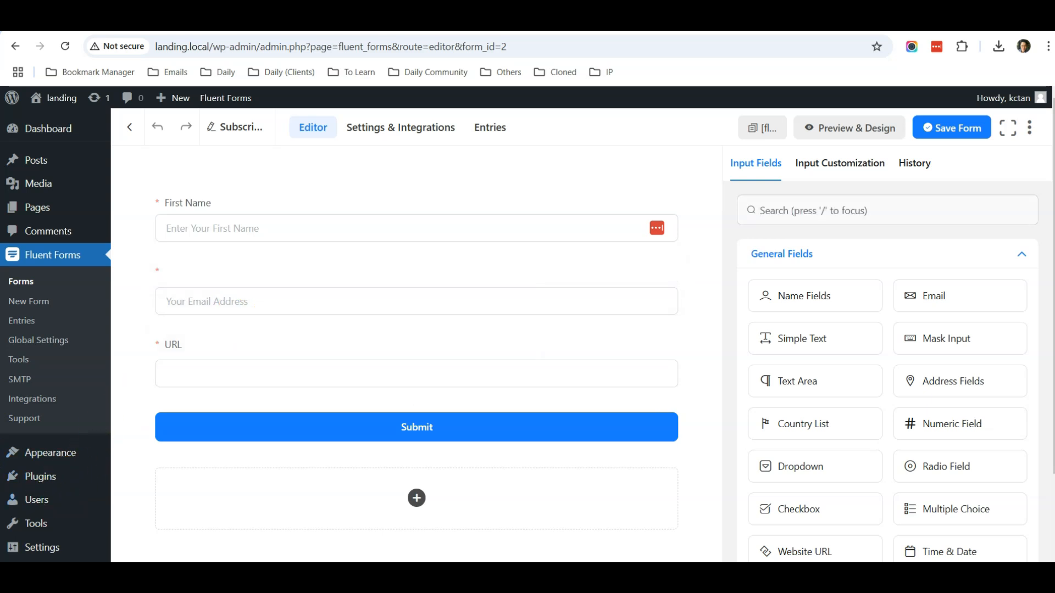
Give the form's email field the element label "Email Address" and save the form.
click(368, 295)
click(799, 273)
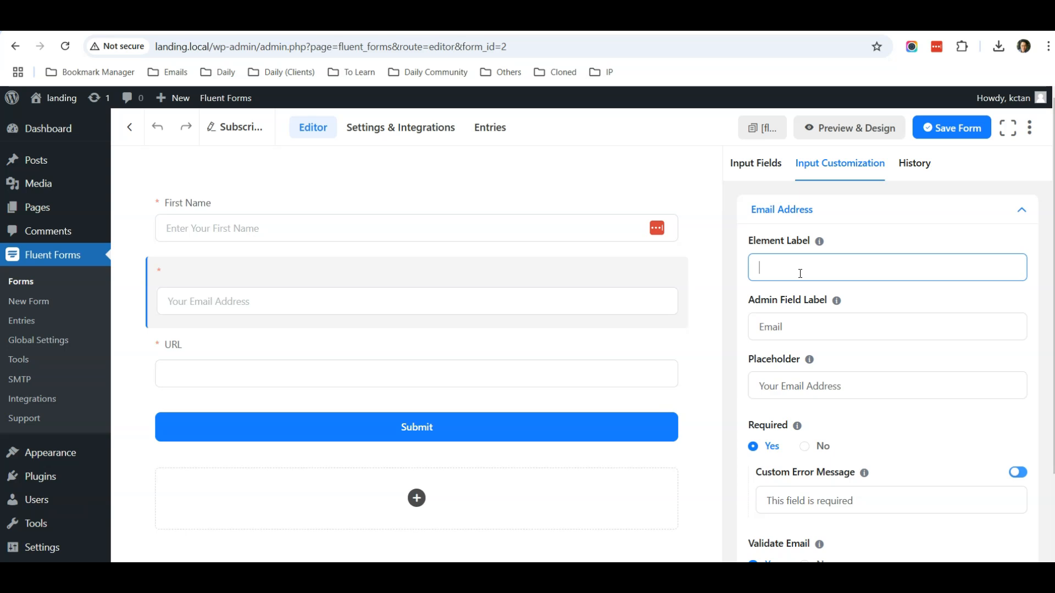
text(Email Address)
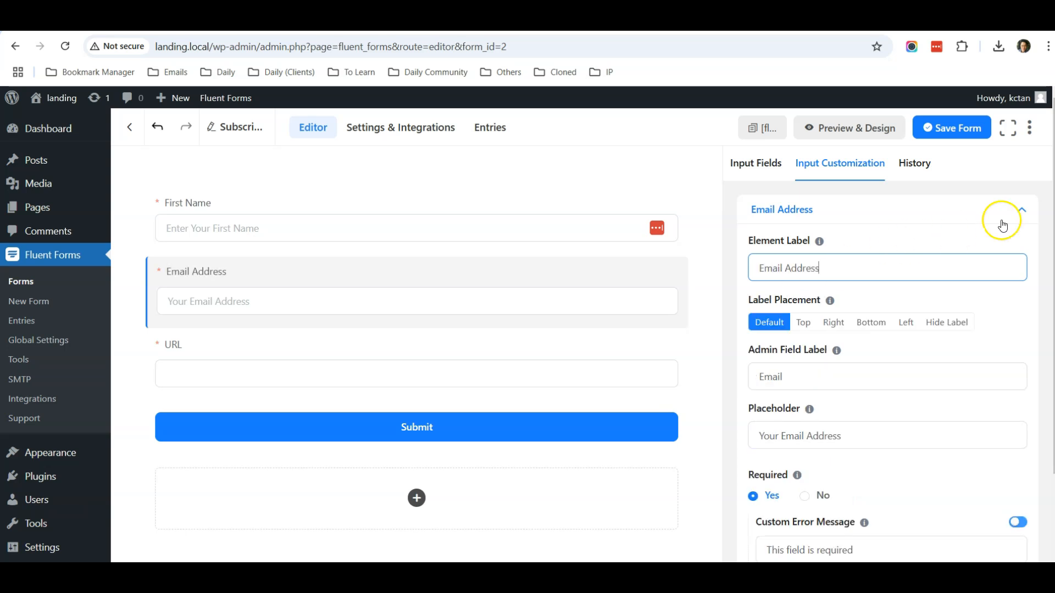
click(962, 131)
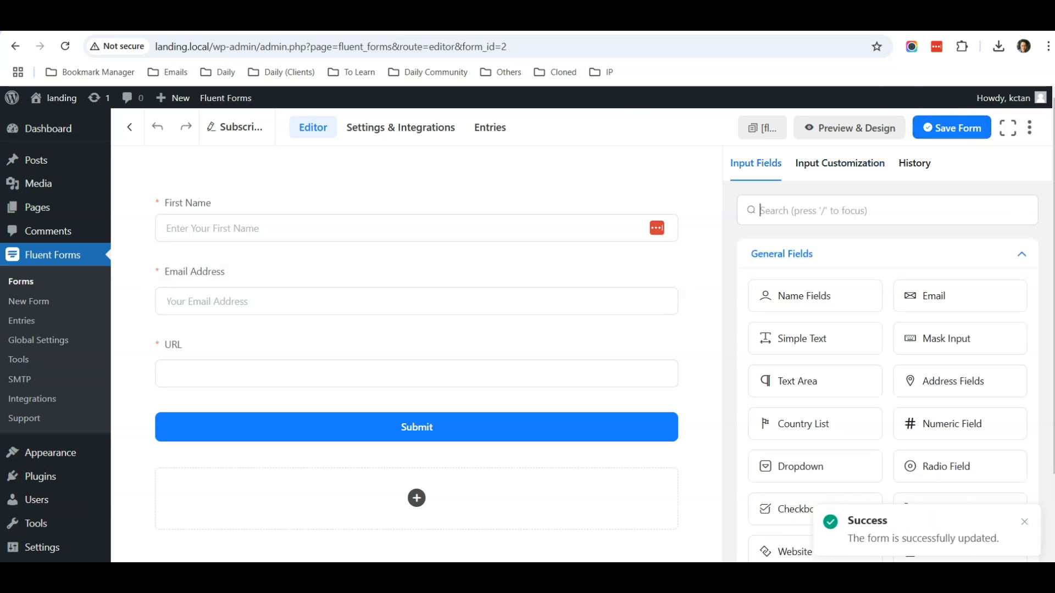
Reopen the Home page in the block editor and show its block list view.
mouse_move(48, 207)
click(130, 207)
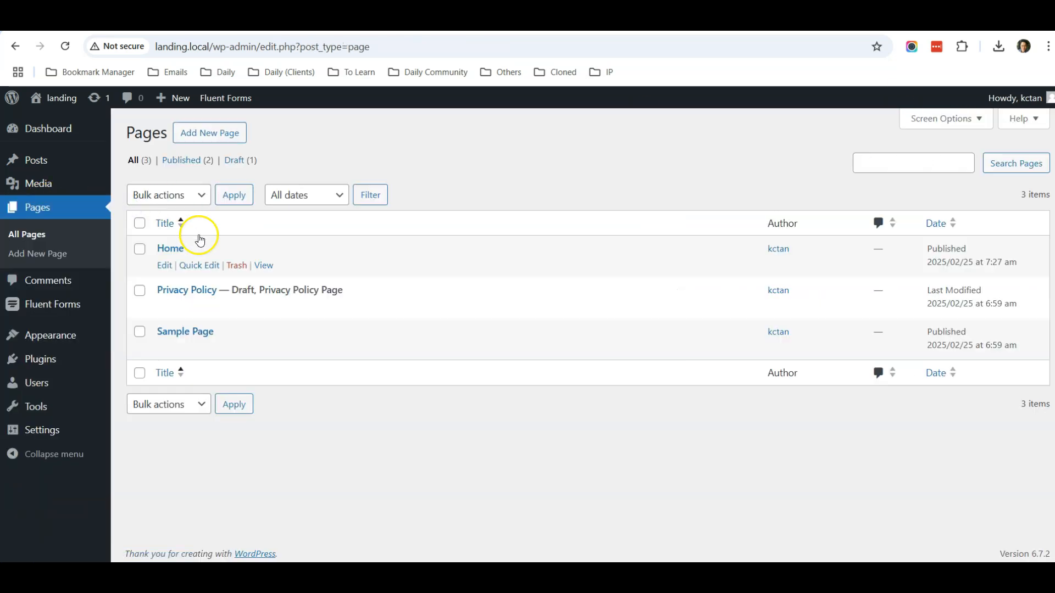
click(163, 267)
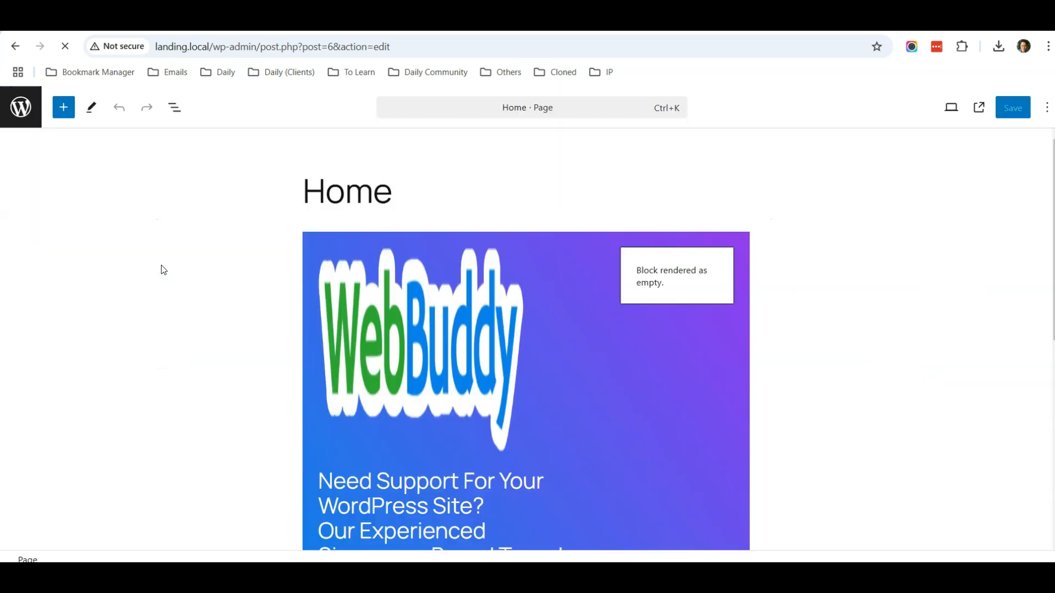
click(174, 108)
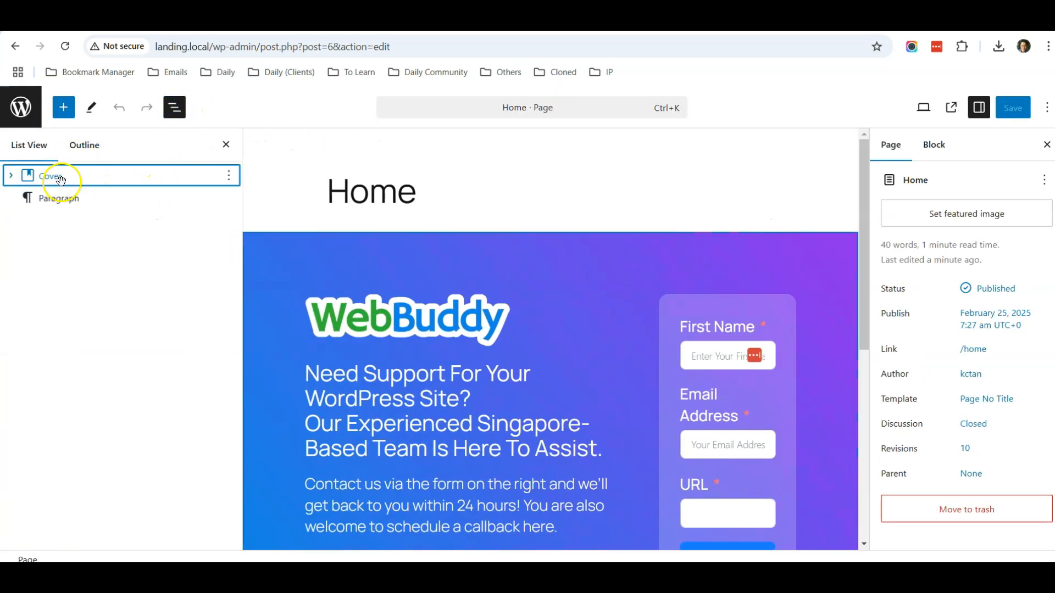
Examine the hero section's form and bottom edge in the editor and on the live Home page.
scroll(318, 264, down, 3)
scroll(296, 228, up, 2)
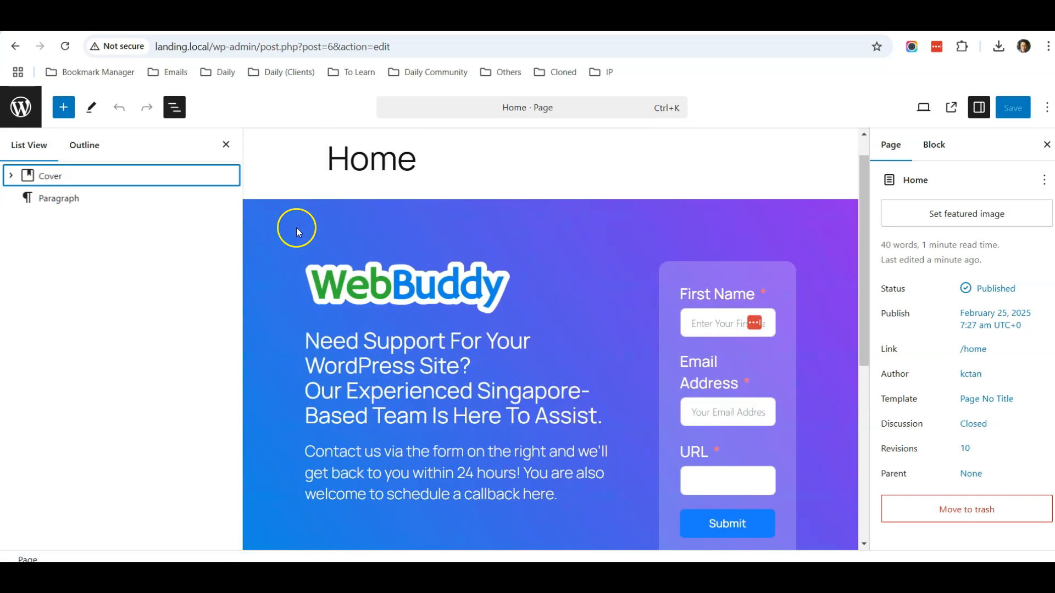
scroll(817, 359, down, 2)
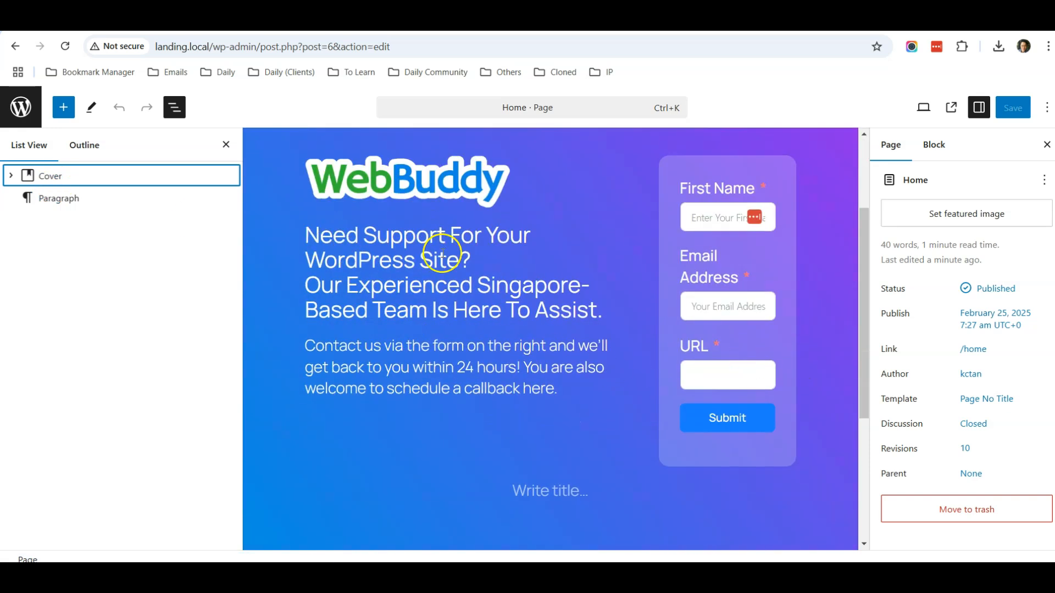
scroll(443, 254, down, 3)
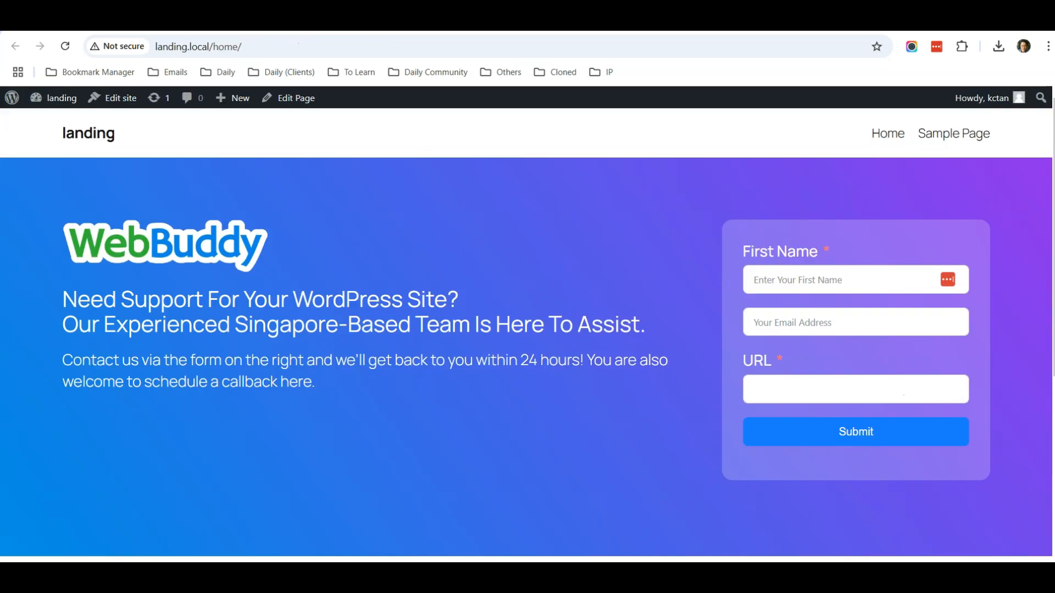
scroll(733, 221, down, 3)
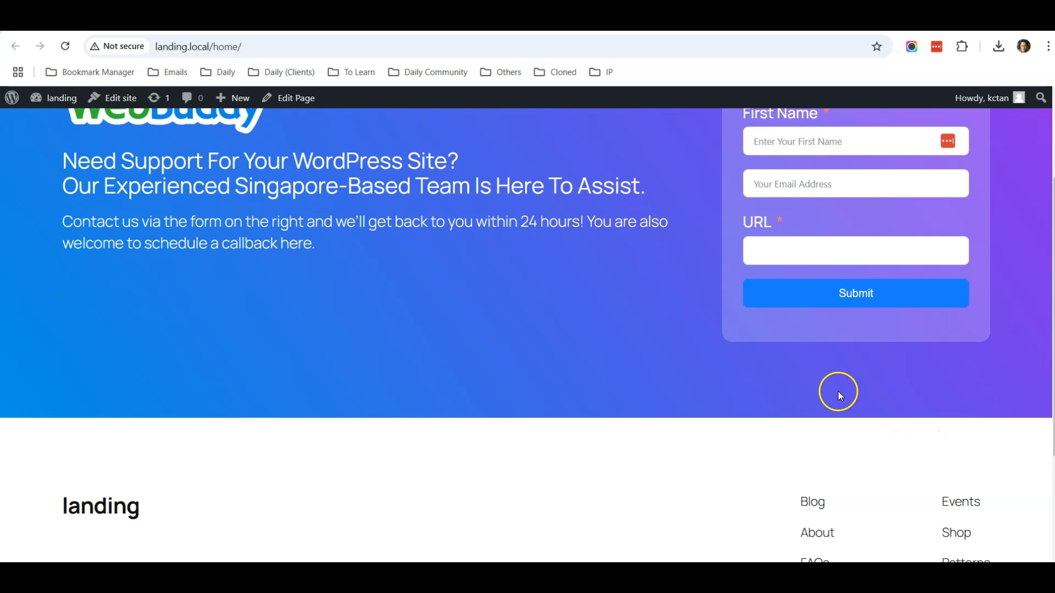
scroll(480, 322, up, 3)
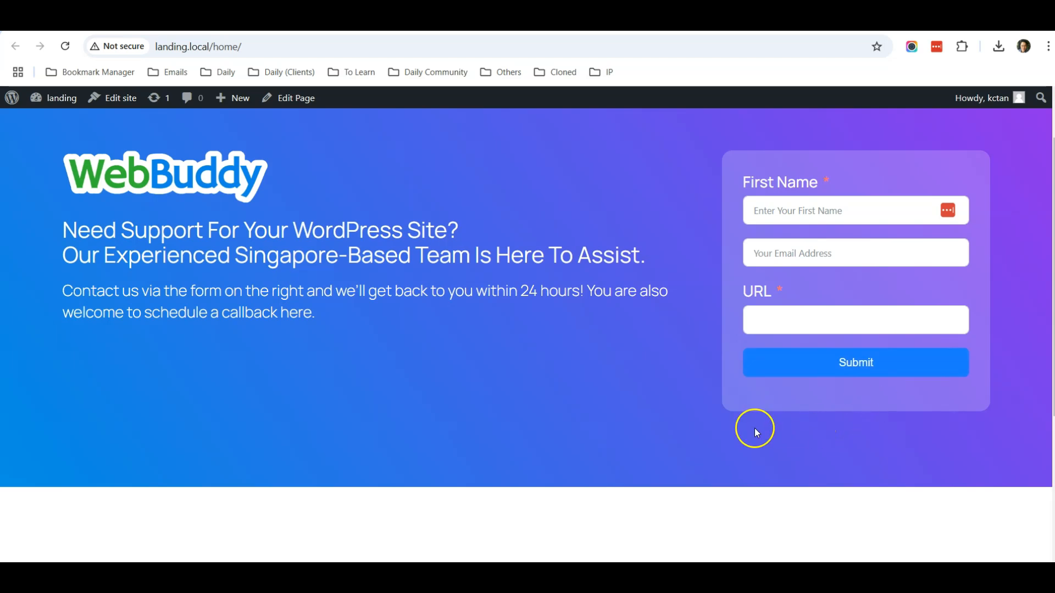
scroll(705, 440, up, 2)
scroll(629, 406, down, 5)
scroll(779, 381, up, 5)
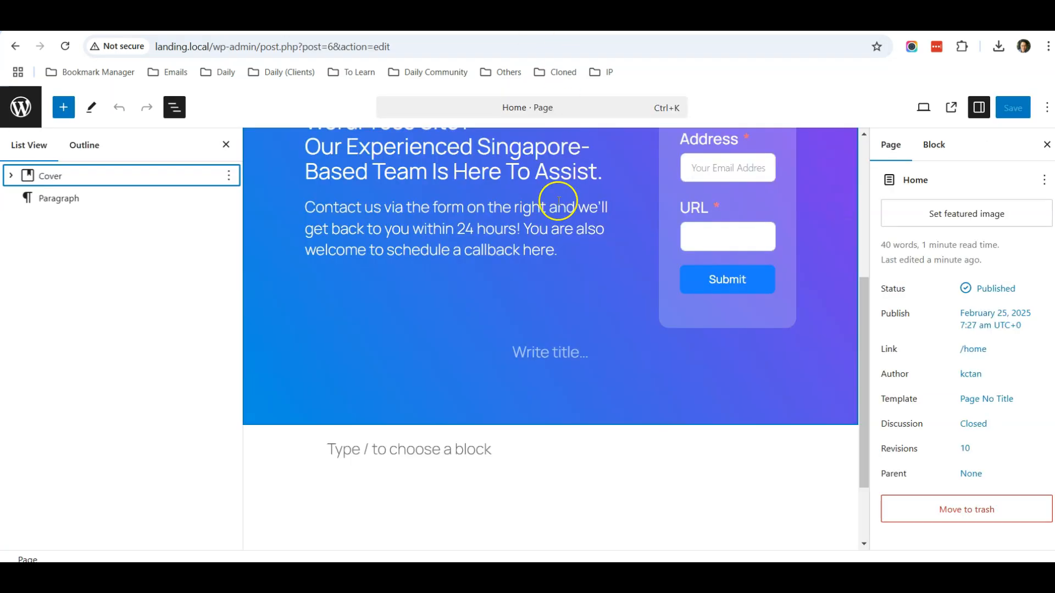
scroll(558, 200, up, 5)
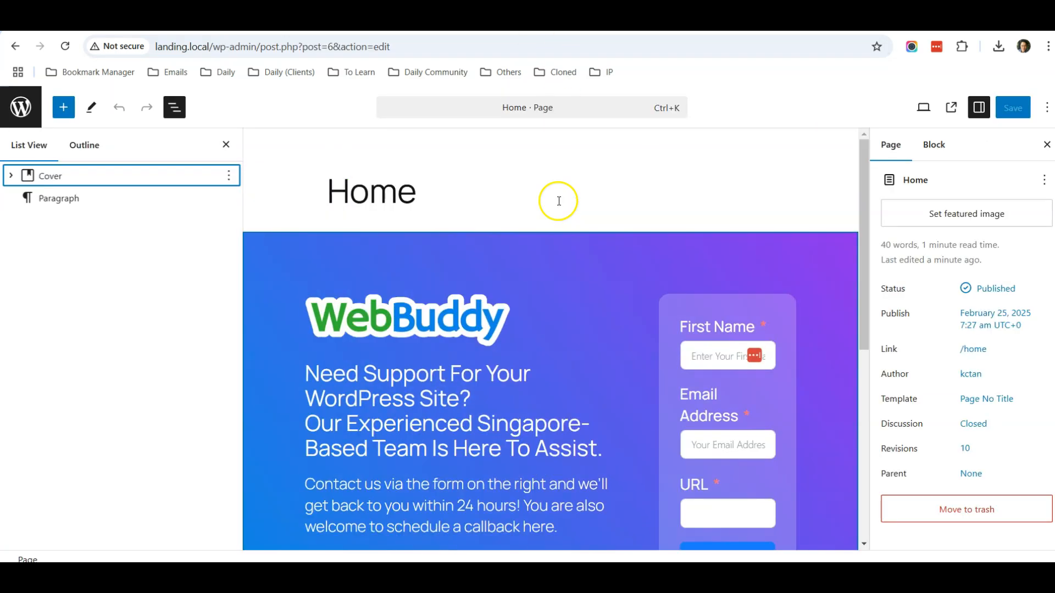
Unlink the Cover block's corner radii and set only its bottom-right radius to 50 px.
click(126, 176)
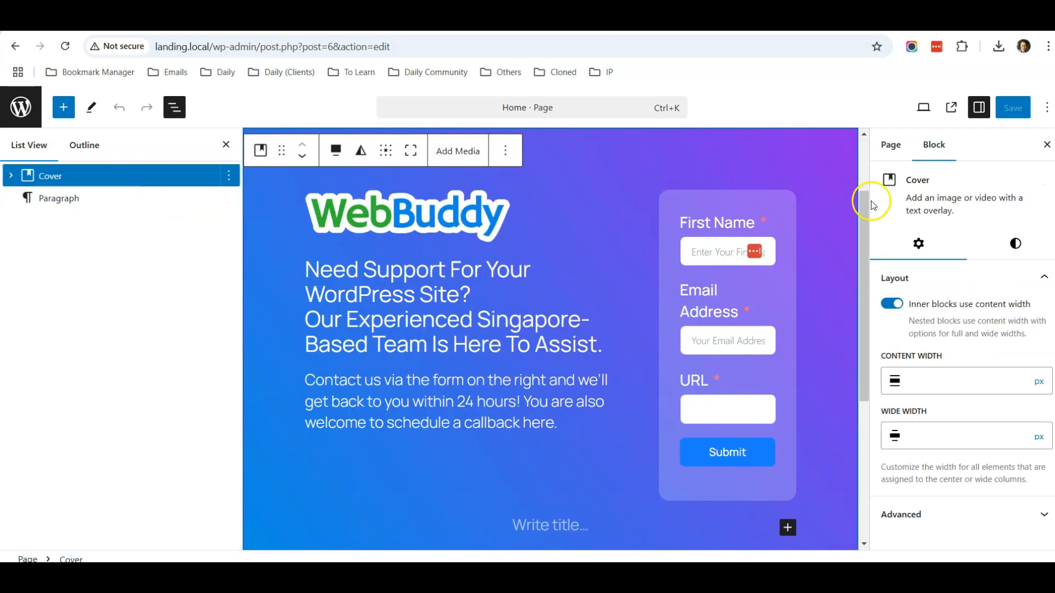
click(1014, 246)
scroll(1006, 286, down, 5)
scroll(1002, 298, down, 5)
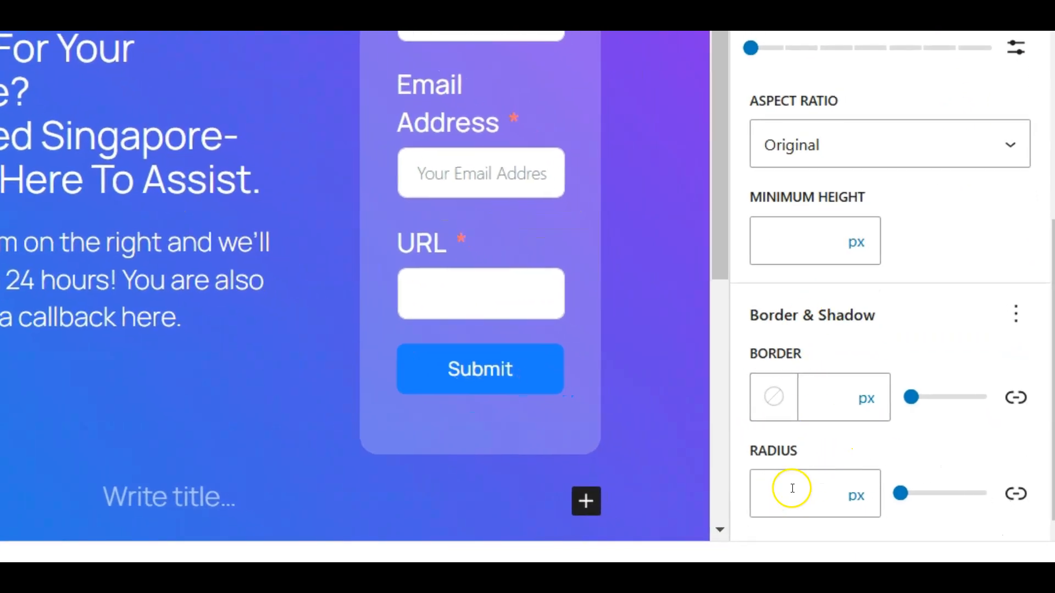
click(1015, 494)
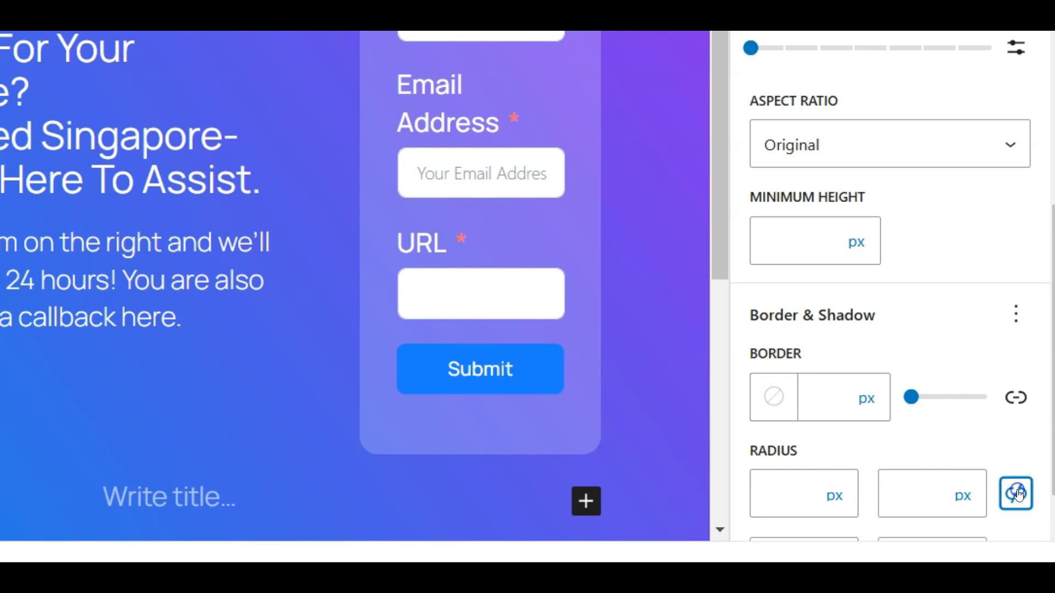
scroll(965, 444, down, 1)
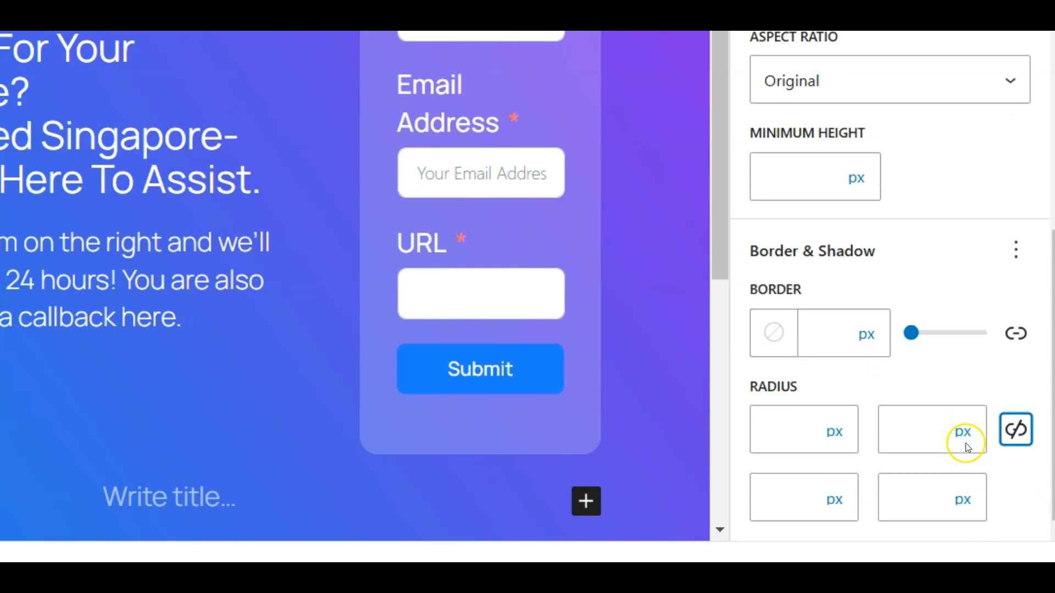
click(907, 497)
text(50)
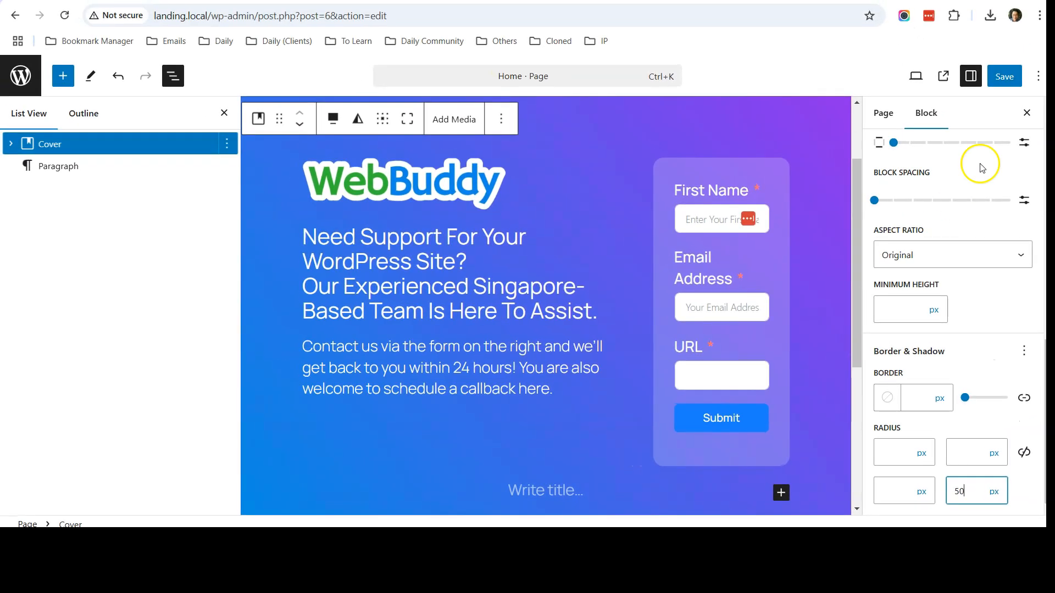
Save the page and reload the live Home page to check the hero's bottom-right corner and the form's labels.
click(1004, 77)
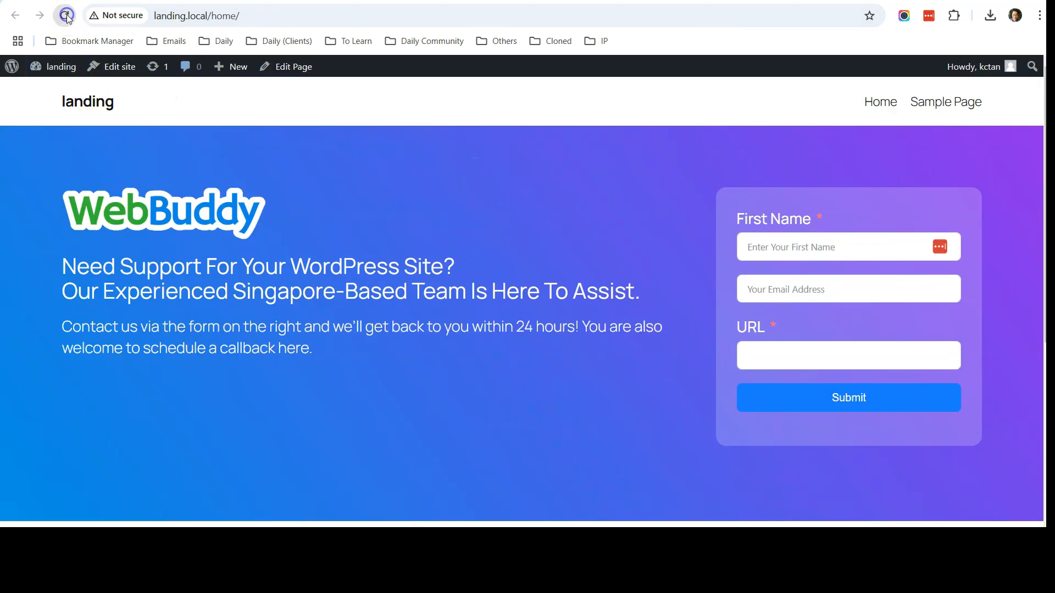
click(67, 16)
scroll(419, 193, down, 4)
scroll(422, 195, up, 2)
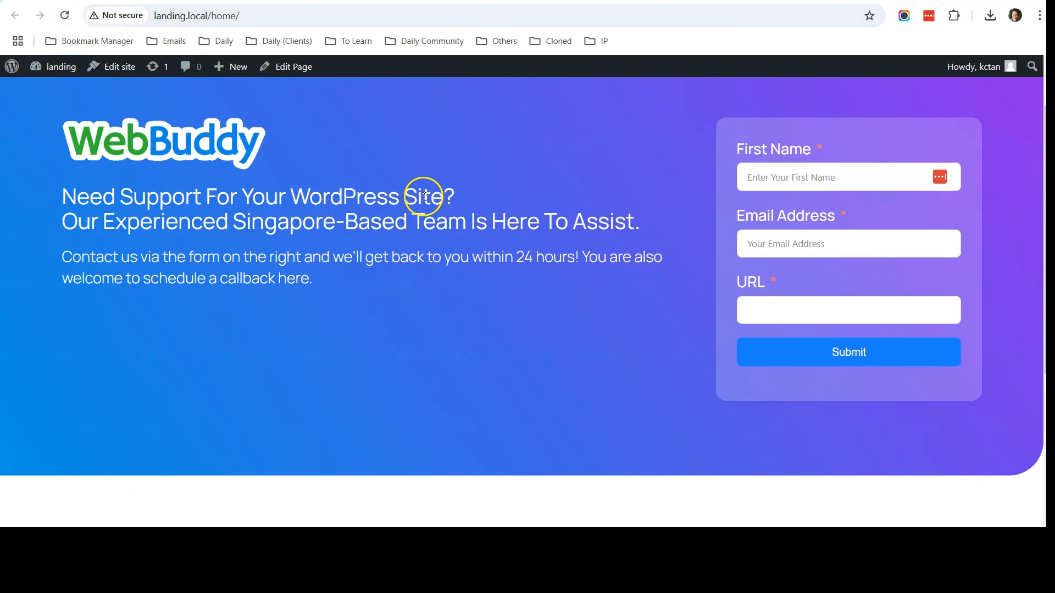
scroll(424, 196, down, 1)
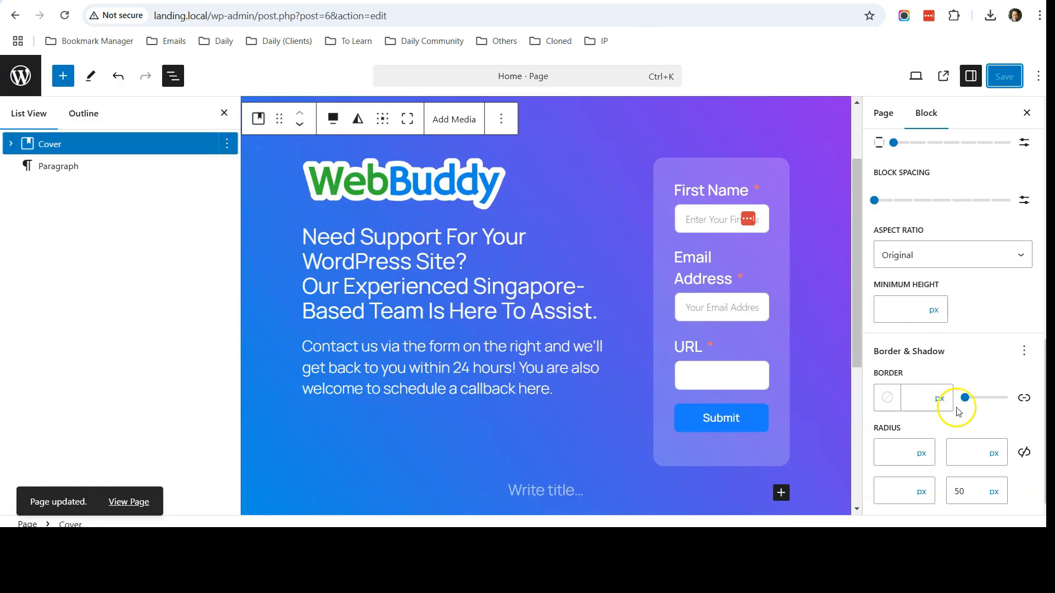
Set the Cover block's bottom-right corner radius to 200 px and save the page.
click(1023, 449)
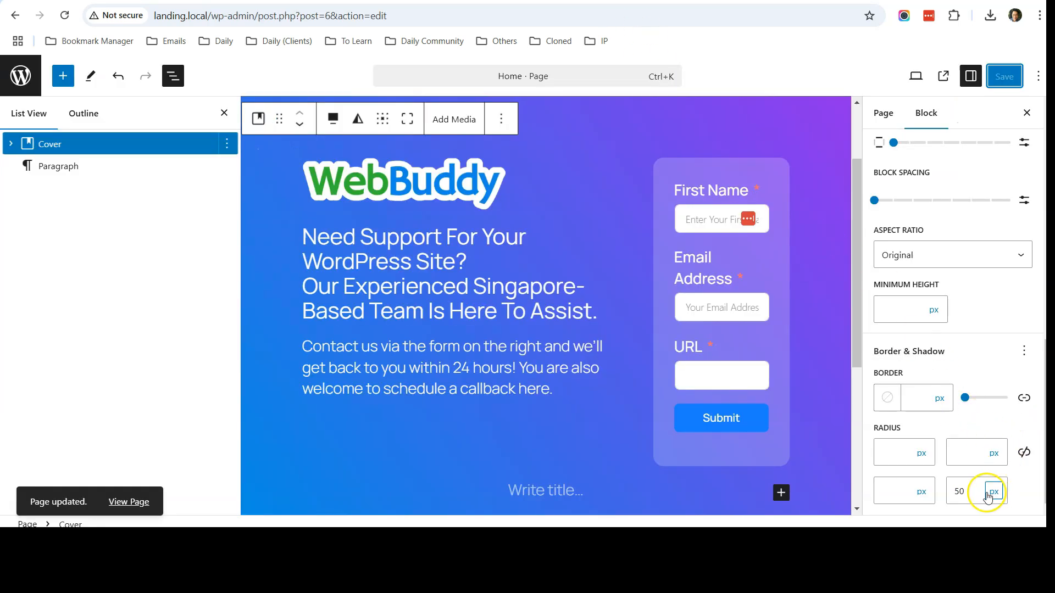
double_click(957, 491)
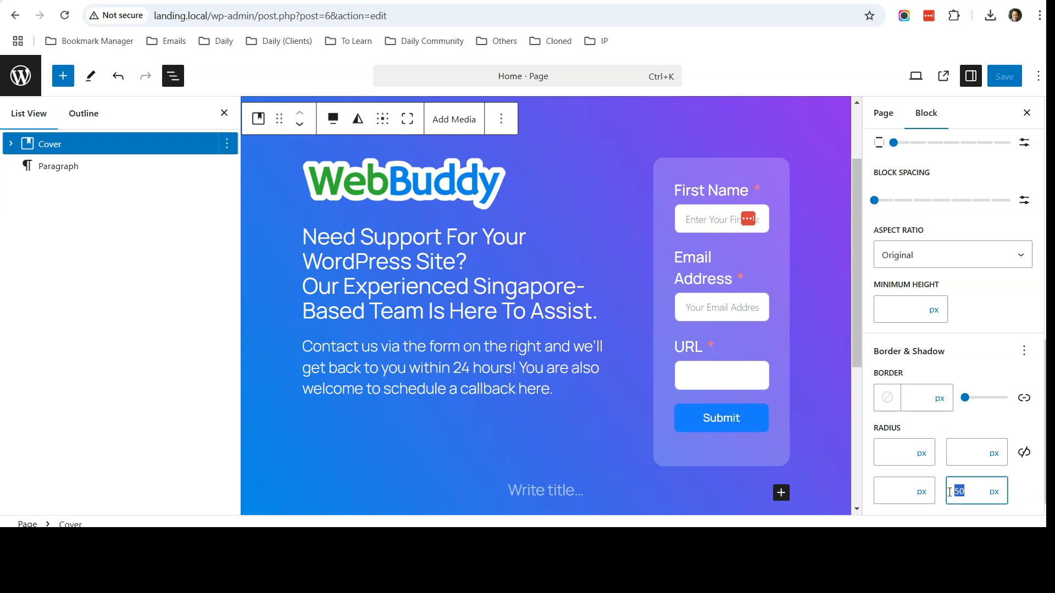
text(200)
click(1004, 76)
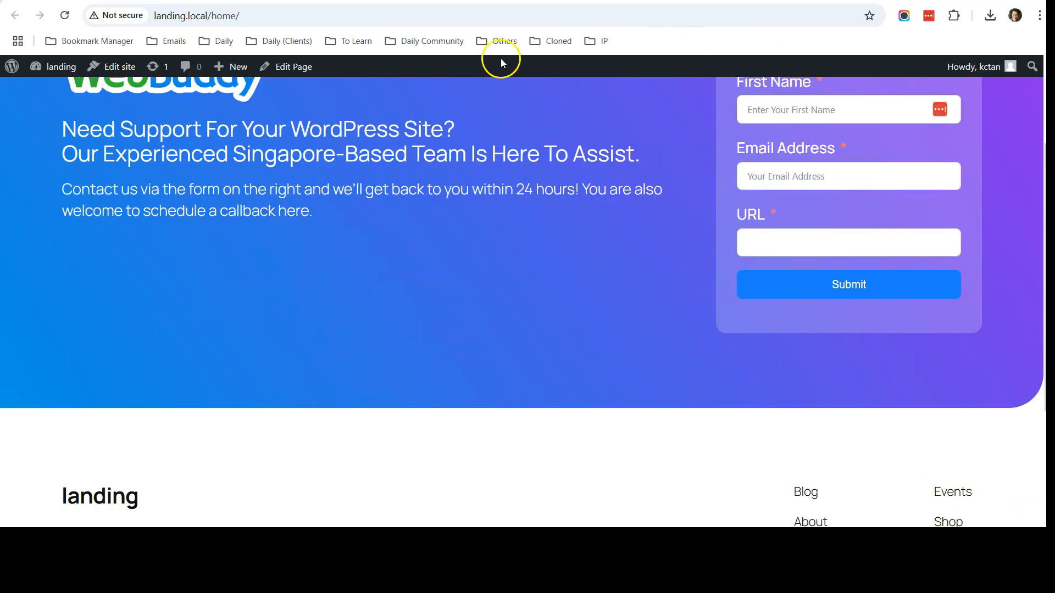
Reload the live Home page and check the curve of the hero's bottom-right corner.
click(65, 15)
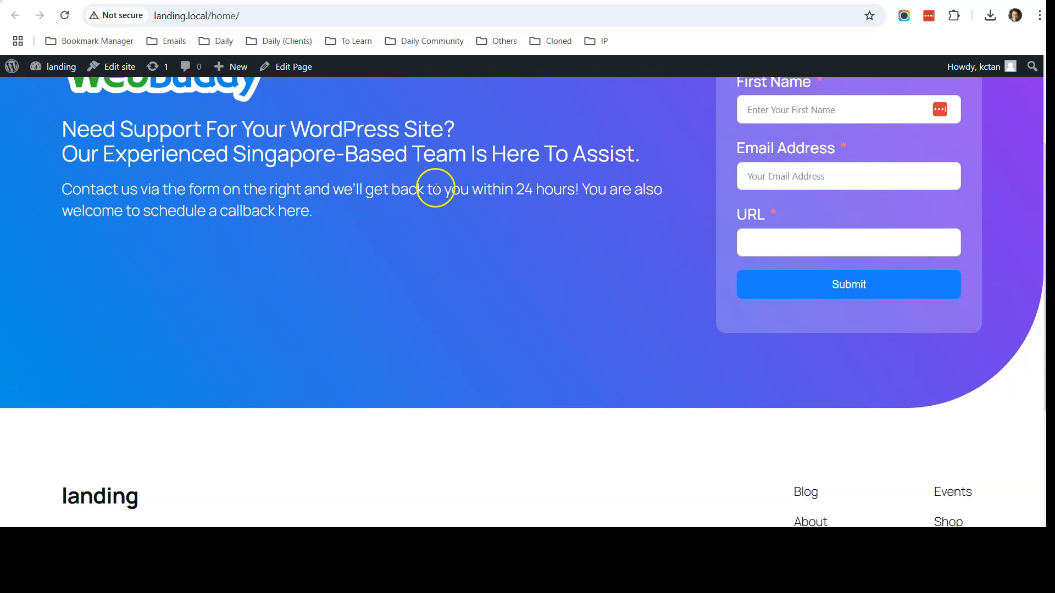
scroll(453, 249, up, 2)
scroll(453, 248, down, 1)
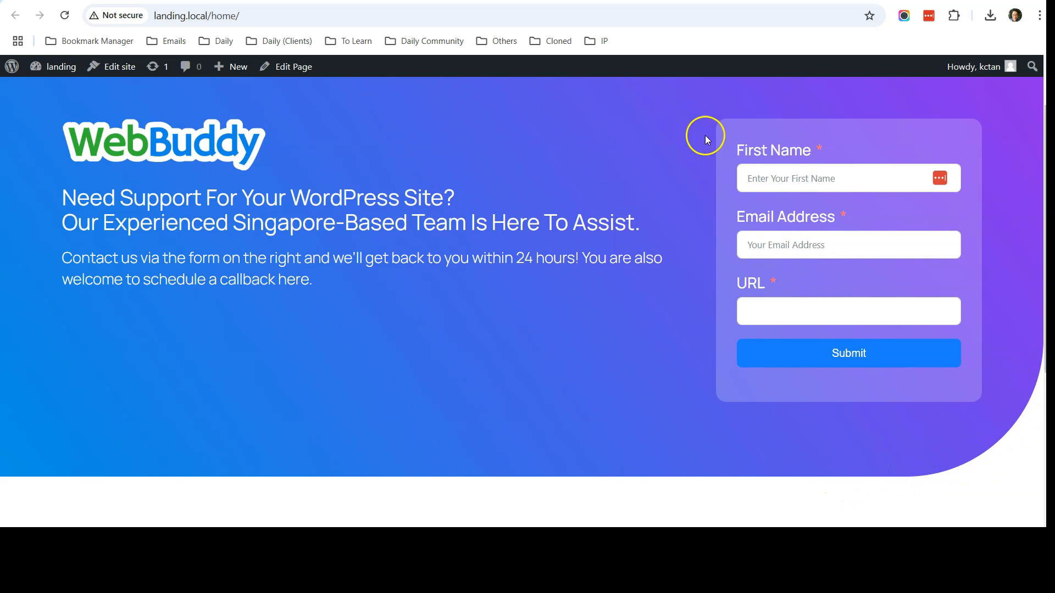
Enable the Shadow setting for the Cover block, apply the first drop shadow preset after the empty one, and save the page.
click(750, 150)
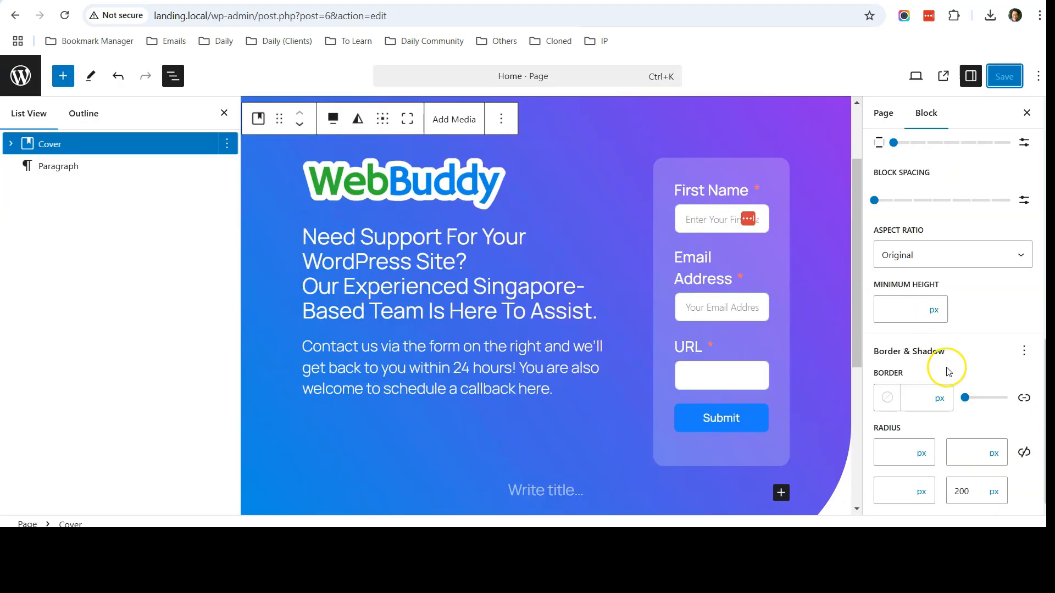
click(1025, 352)
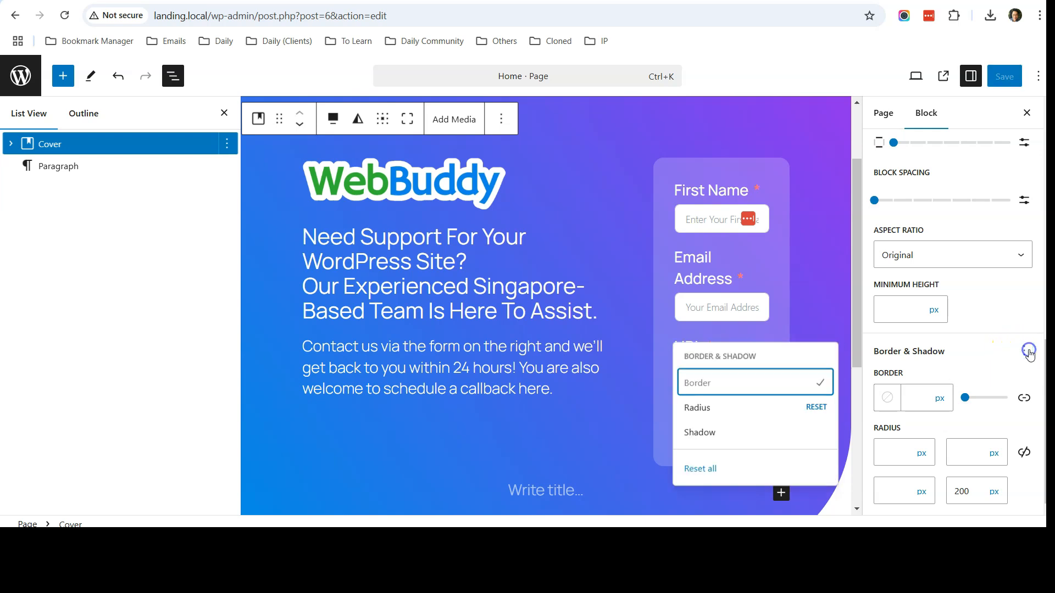
click(711, 443)
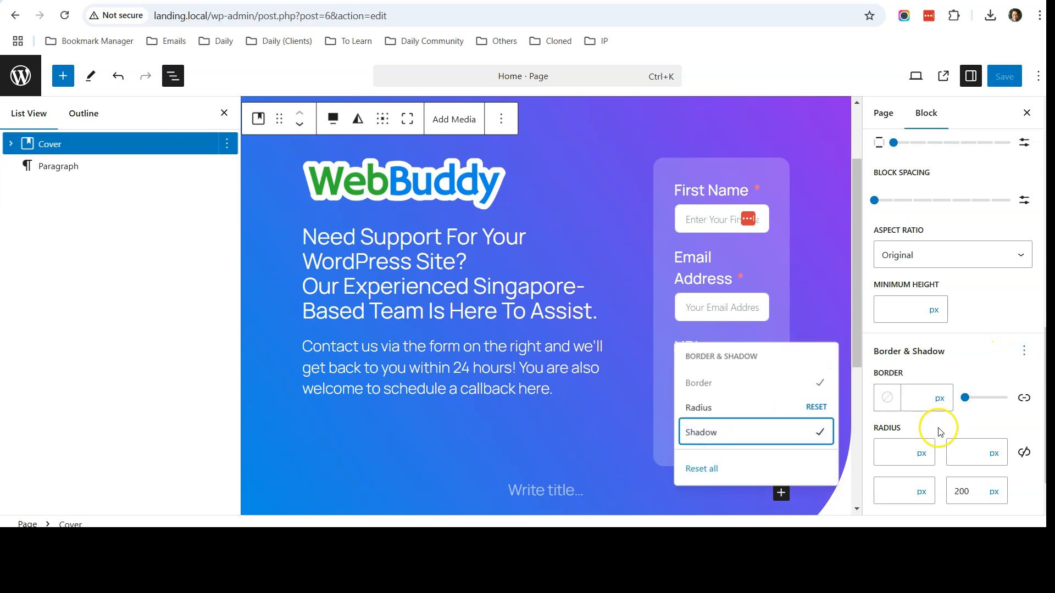
scroll(940, 432, down, 1)
click(952, 492)
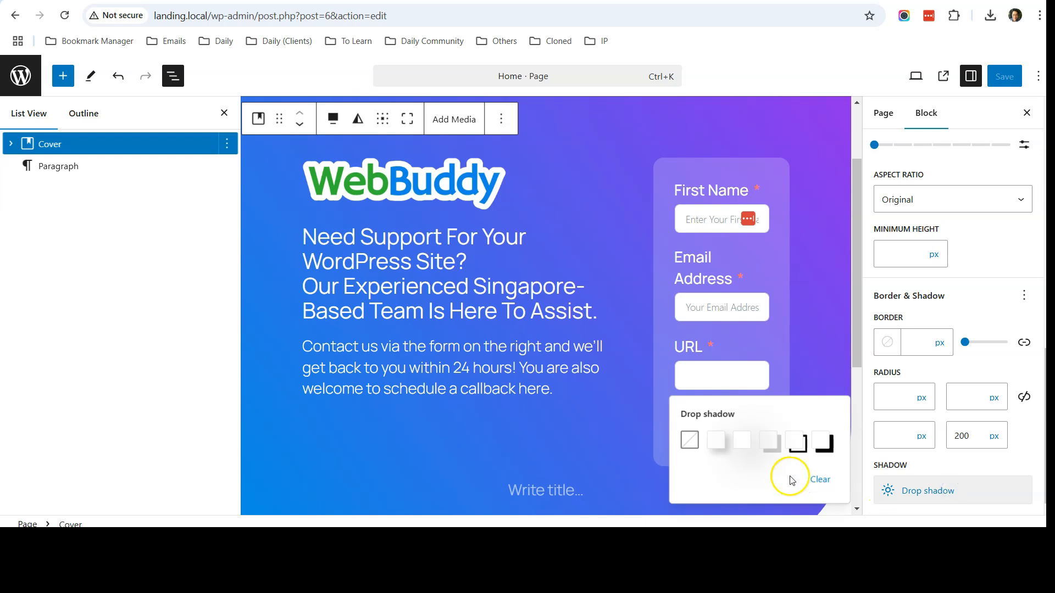
click(716, 442)
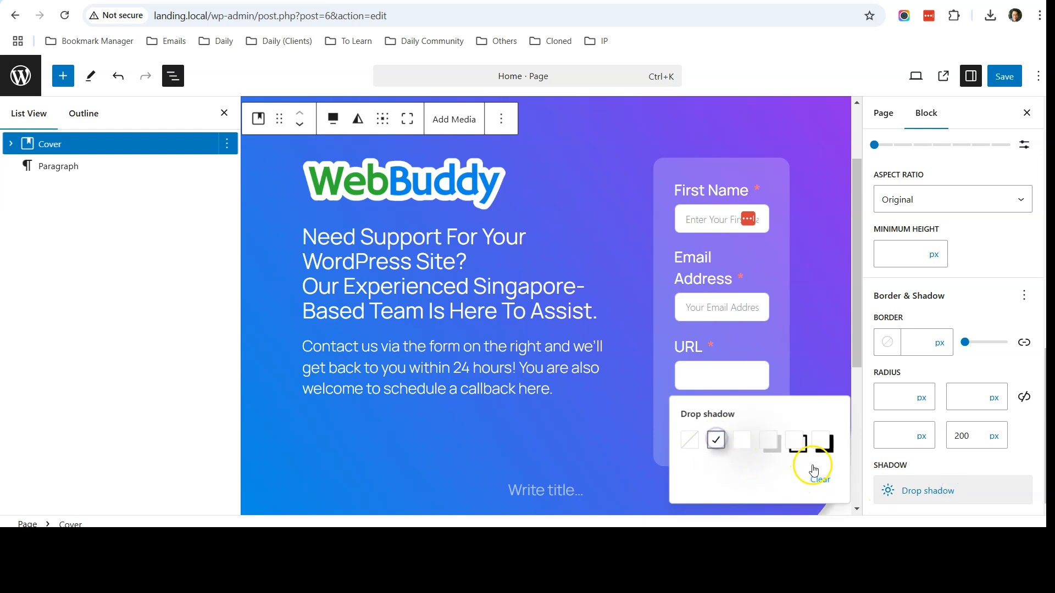
click(991, 260)
click(1005, 76)
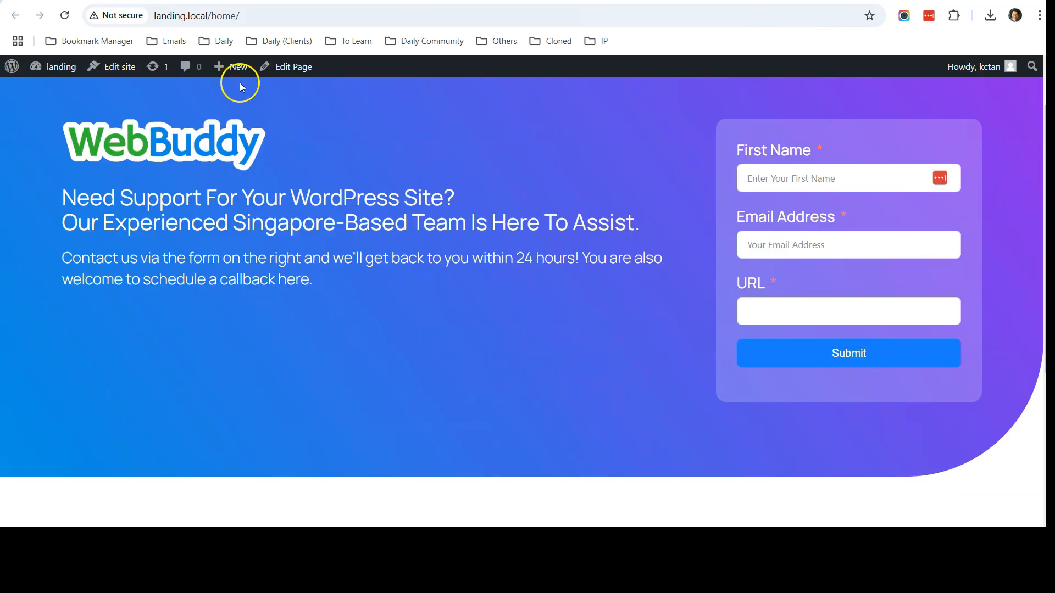
Reload the live Home page and examine the hero's drop shadow along its bottom edge and rounded corner.
click(65, 15)
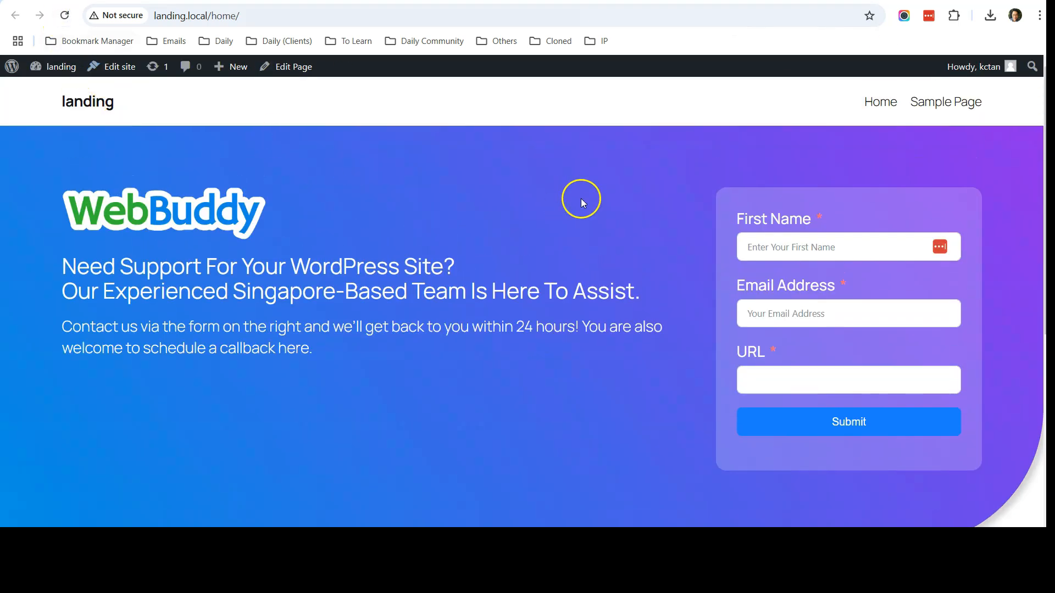
scroll(582, 202, down, 3)
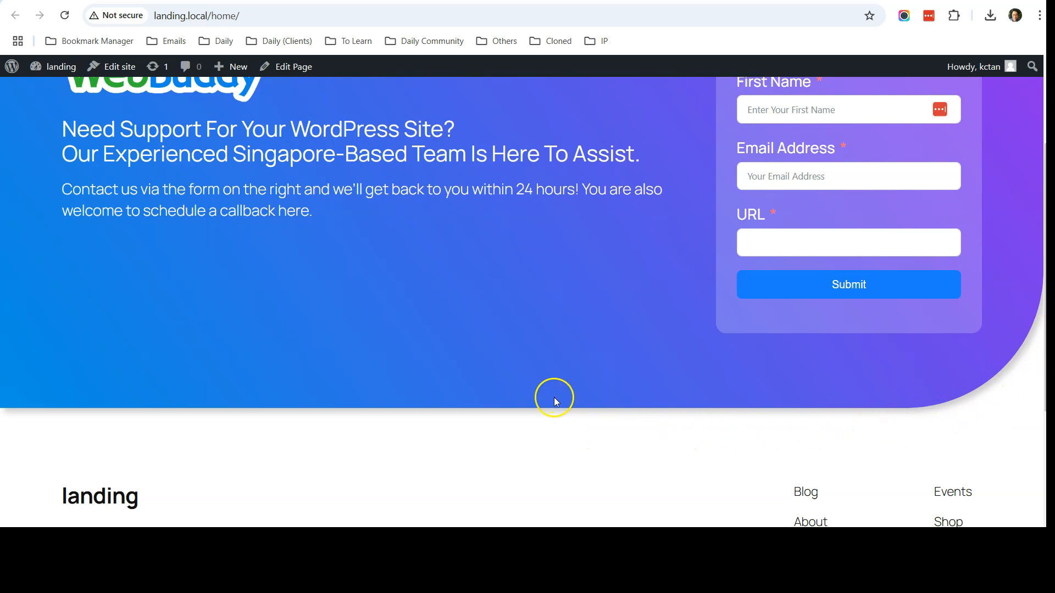
scroll(552, 401, up, 3)
scroll(551, 401, down, 3)
scroll(551, 401, up, 3)
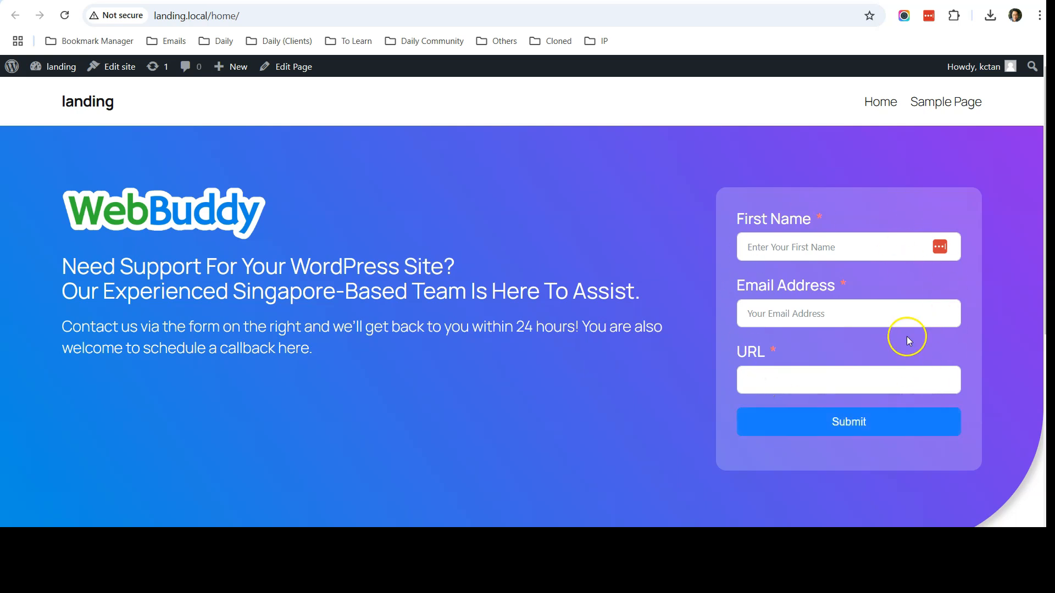
scroll(553, 311, down, 5)
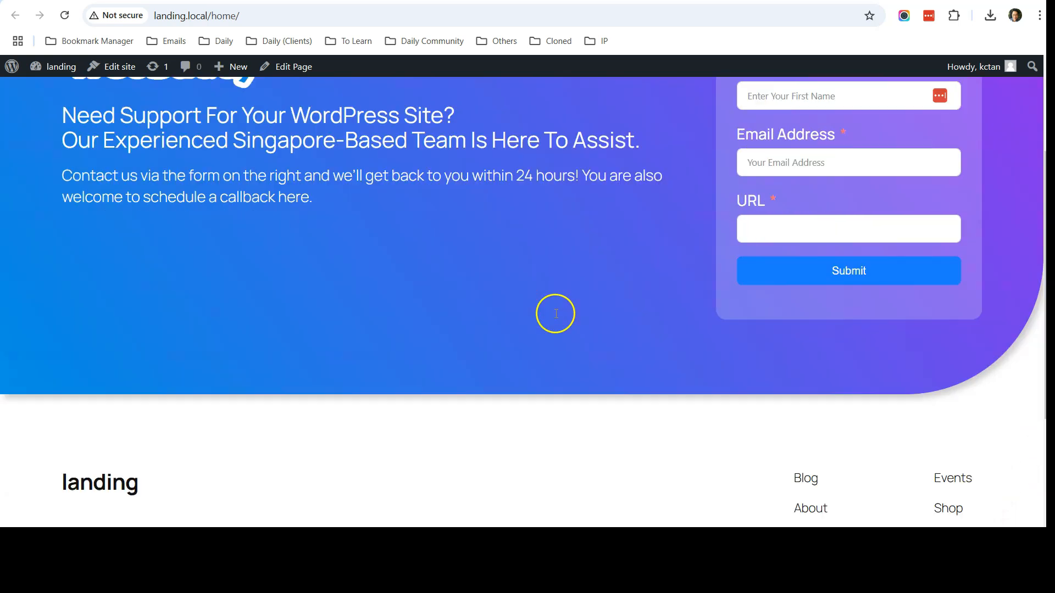
scroll(510, 317, up, 1)
scroll(508, 316, up, 3)
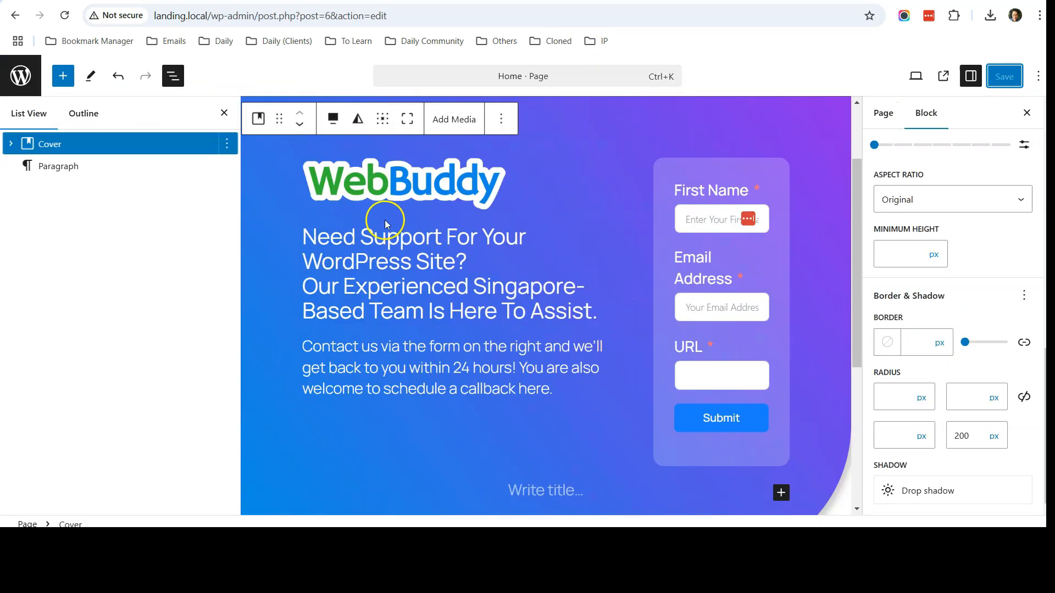
Browse the Banners and Featured block pattern categories for a section to place below the hero.
scroll(385, 217, down, 3)
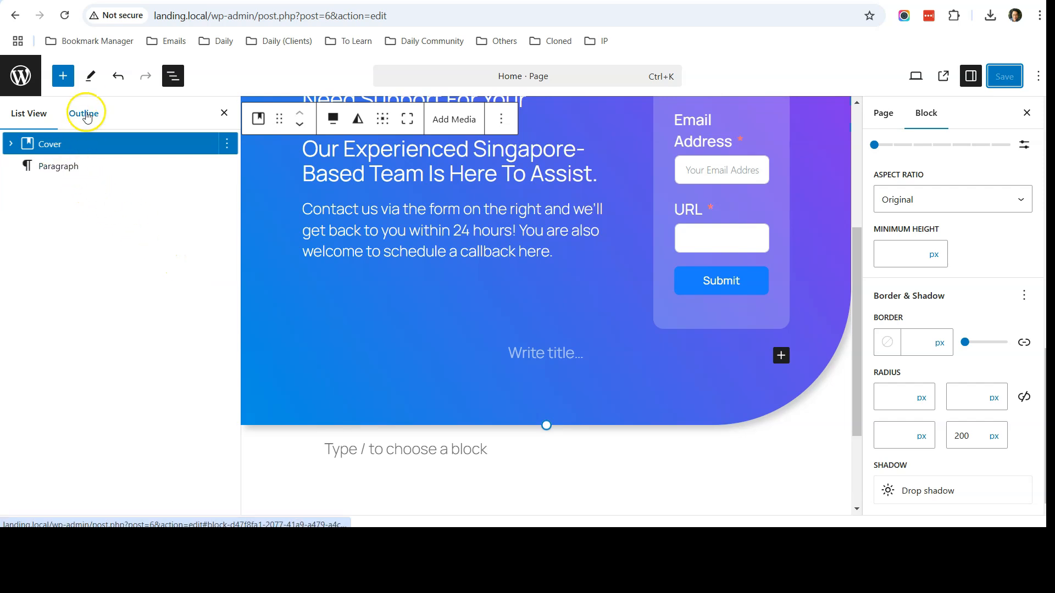
click(64, 80)
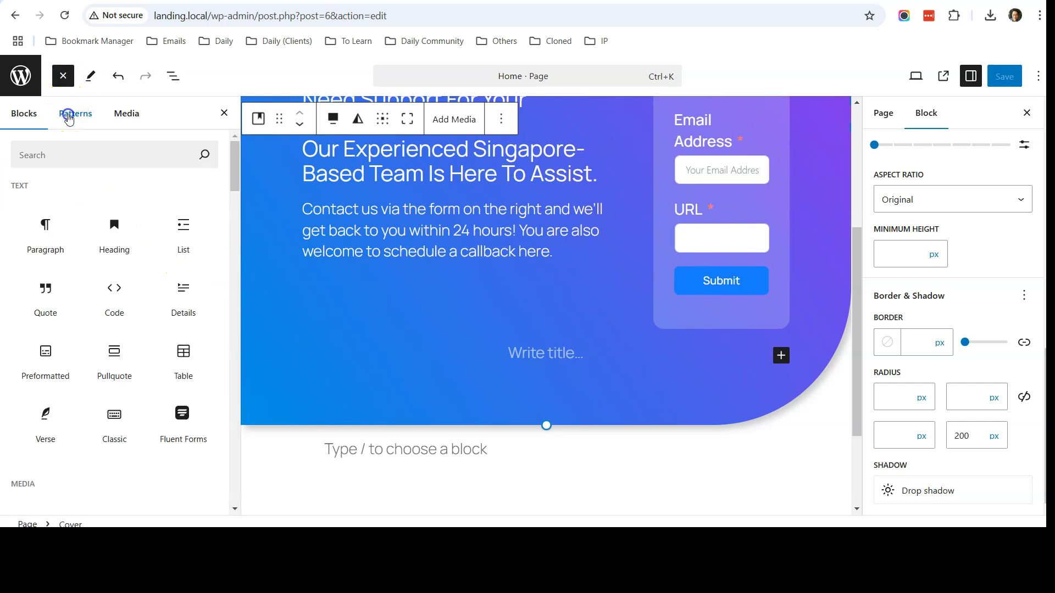
click(68, 118)
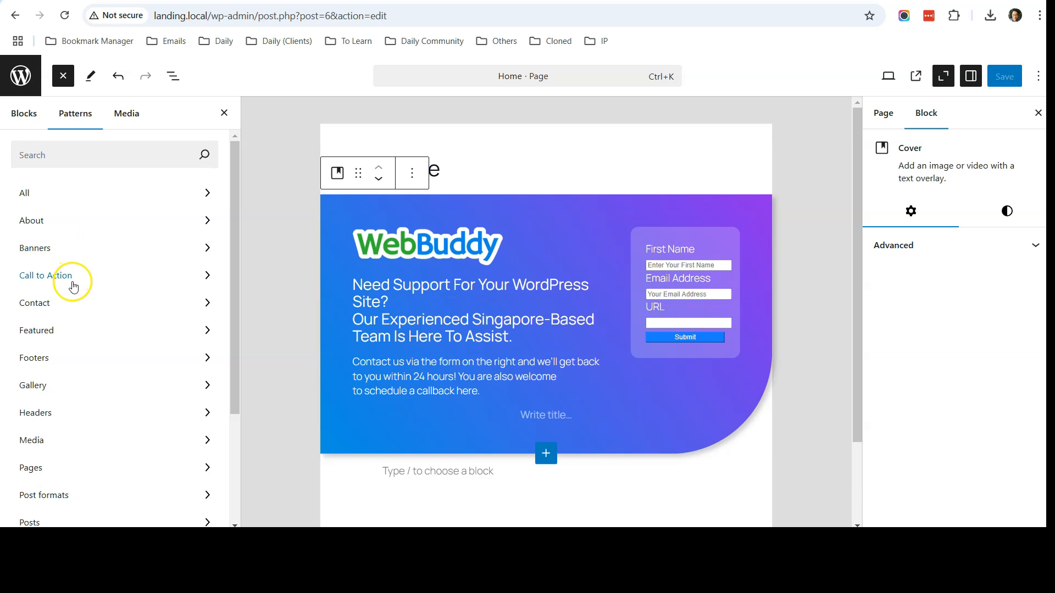
click(47, 253)
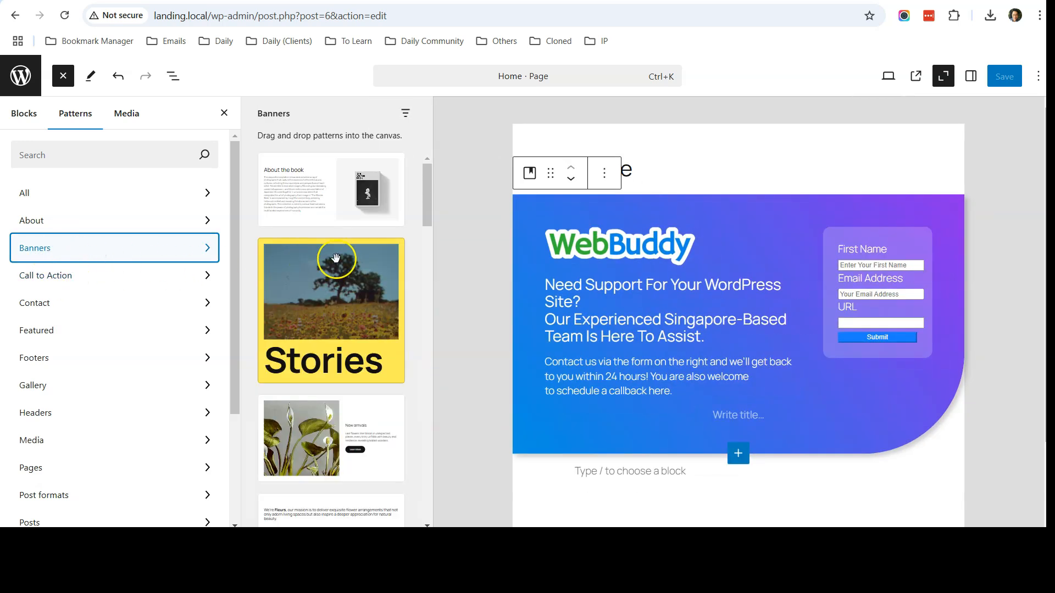
scroll(335, 257, down, 10)
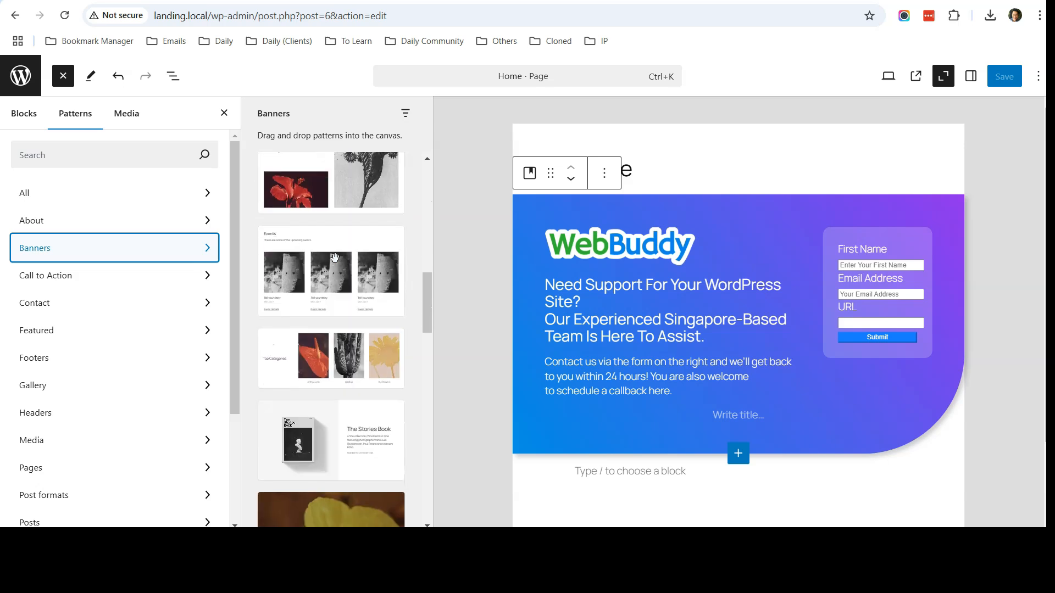
scroll(335, 257, down, 7)
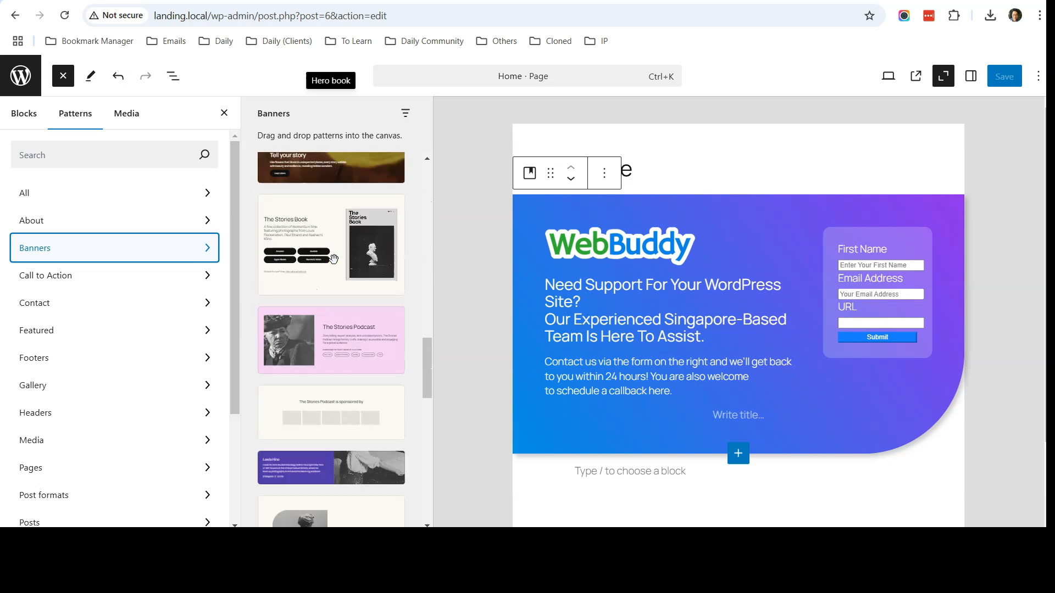
scroll(335, 258, down, 5)
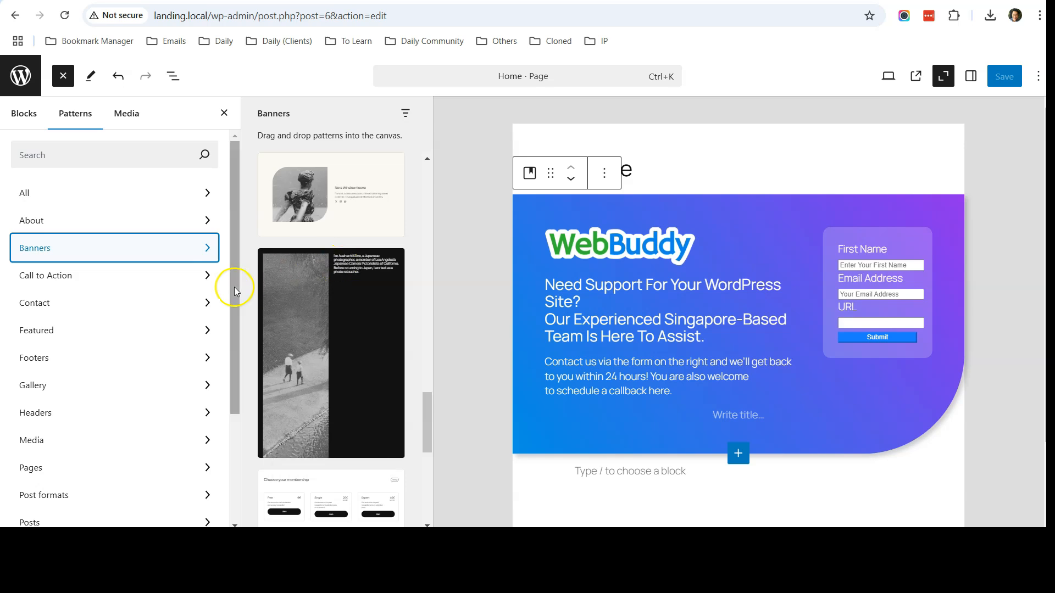
click(83, 335)
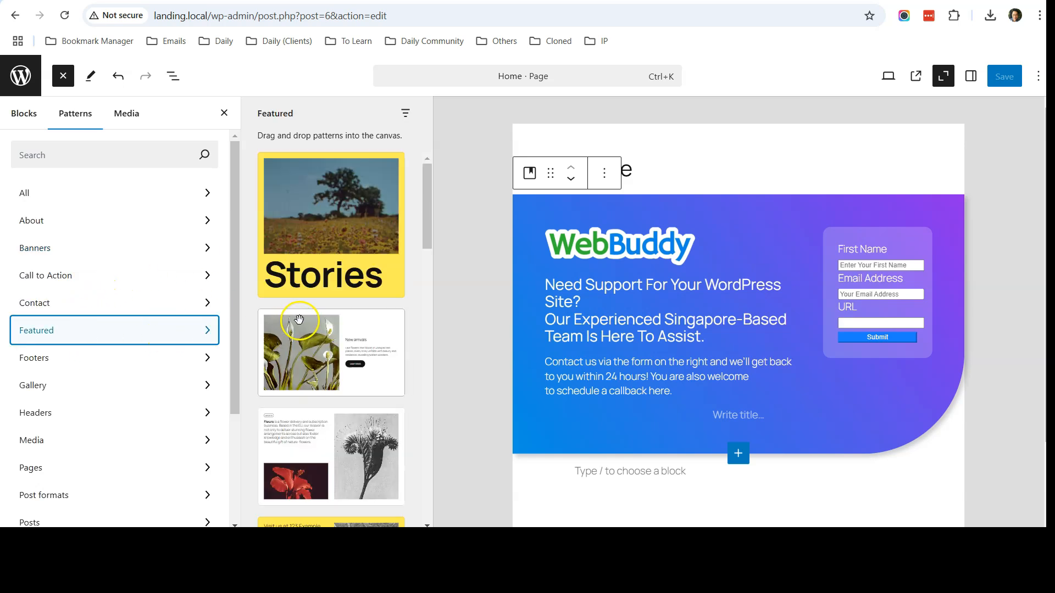
scroll(291, 327, down, 5)
scroll(301, 325, down, 10)
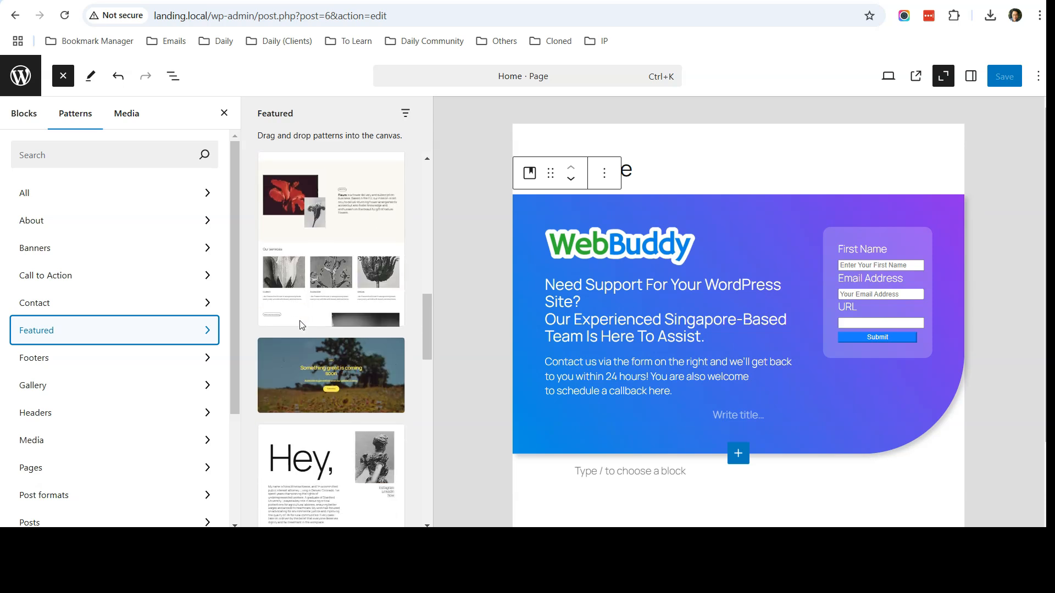
scroll(315, 286, down, 5)
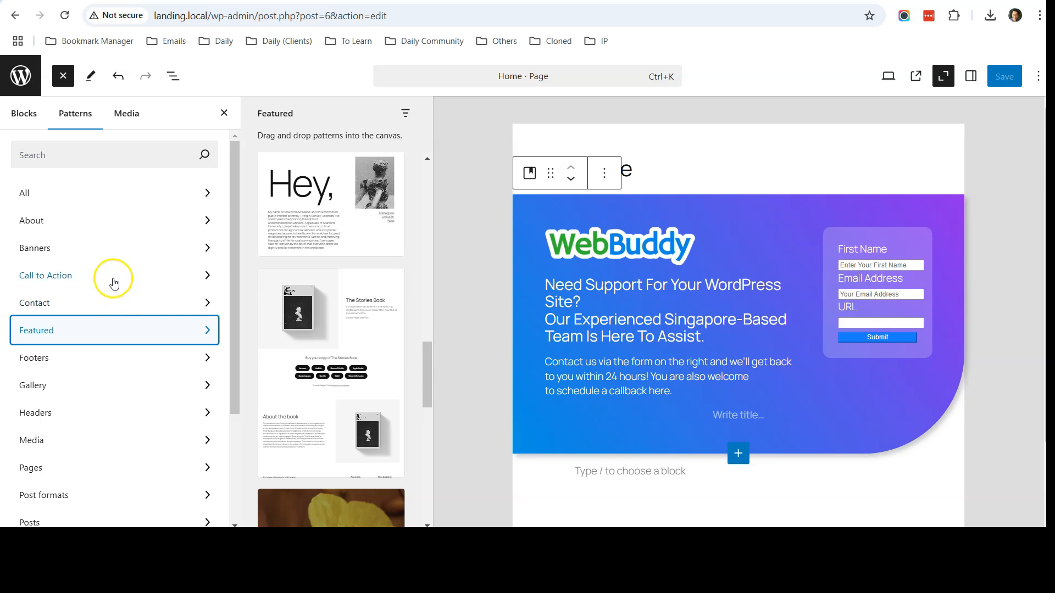
Insert the "Services, 3 columns" pattern from the Banners category below the hero's Cover block.
click(92, 254)
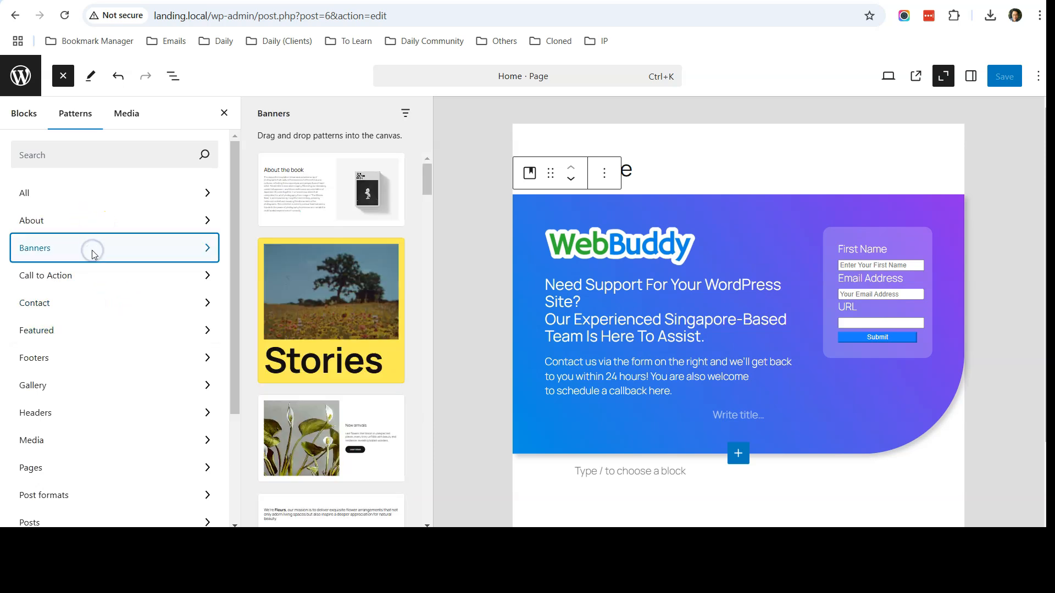
scroll(307, 291, down, 10)
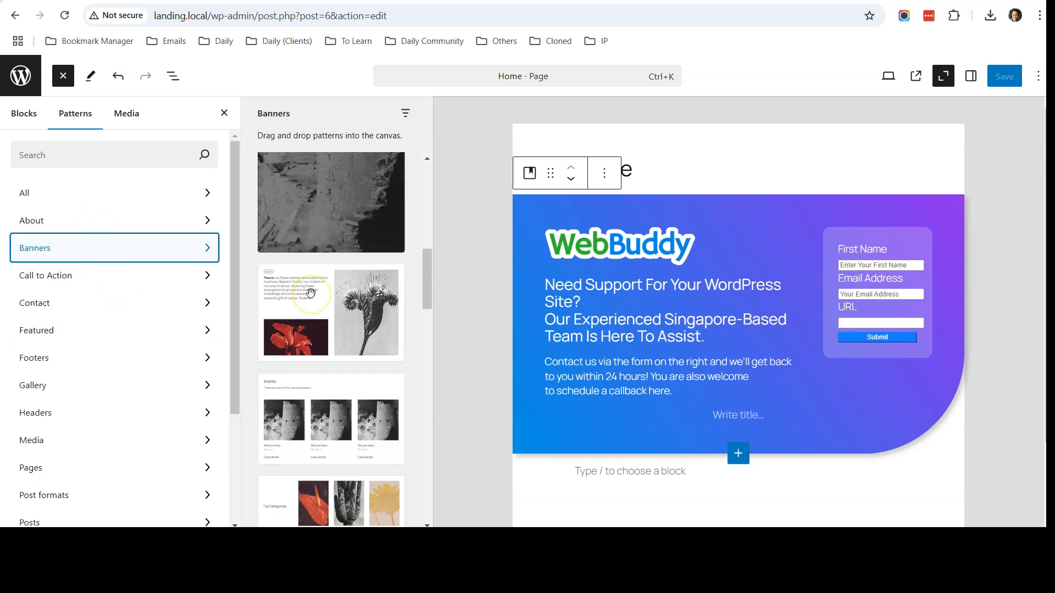
scroll(310, 293, down, 10)
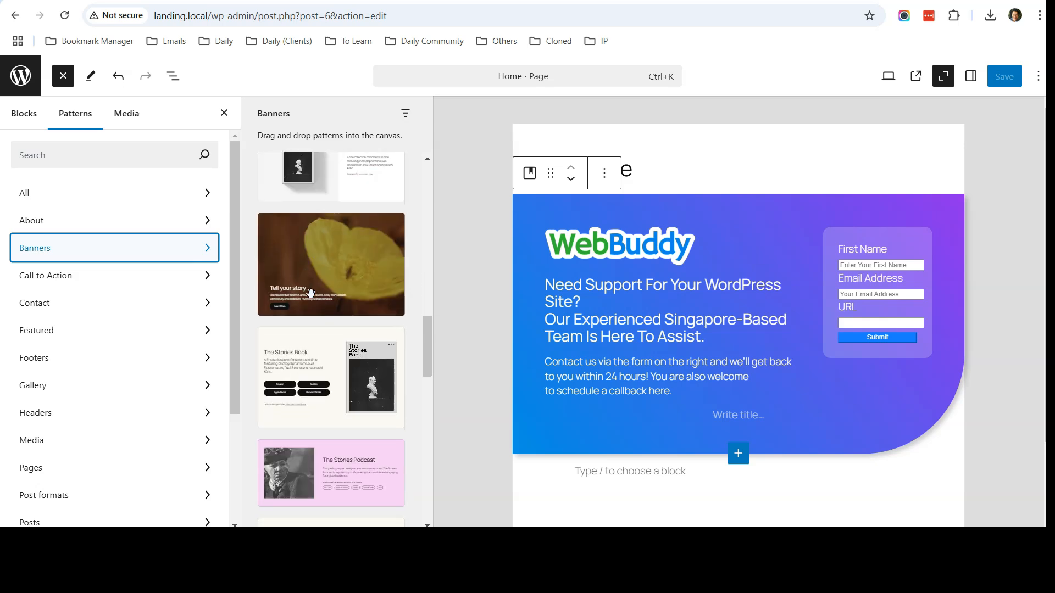
scroll(311, 293, down, 5)
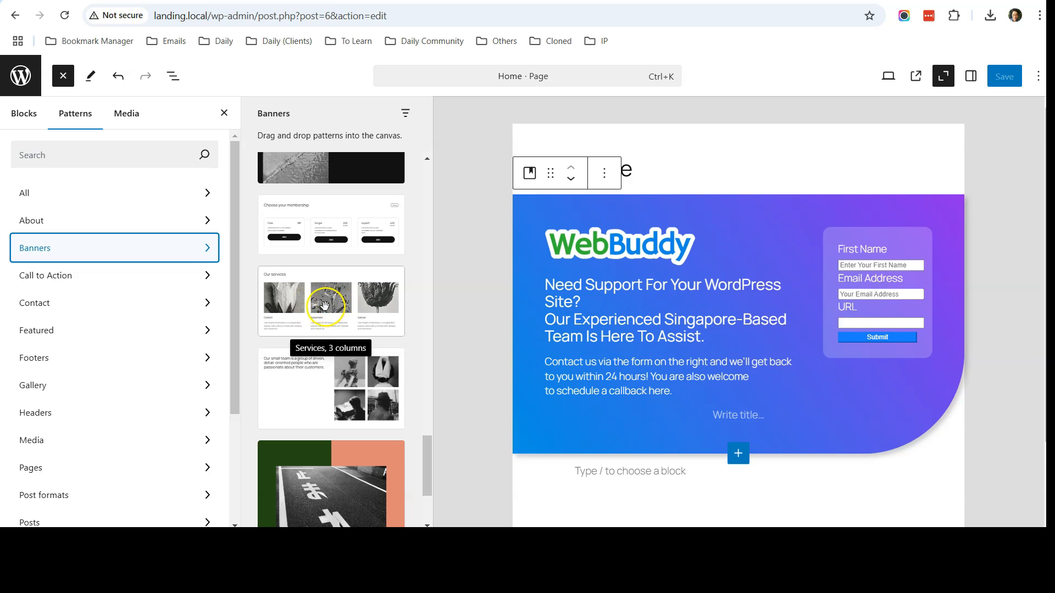
click(325, 305)
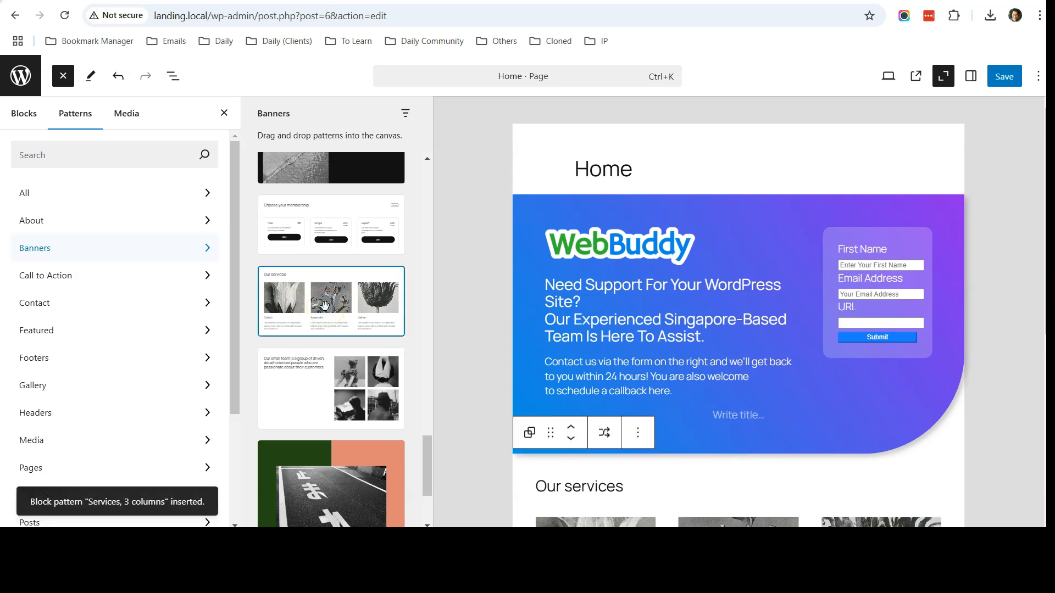
Close the pattern inserter and show the List View of the Home page's blocks.
scroll(500, 354, down, 4)
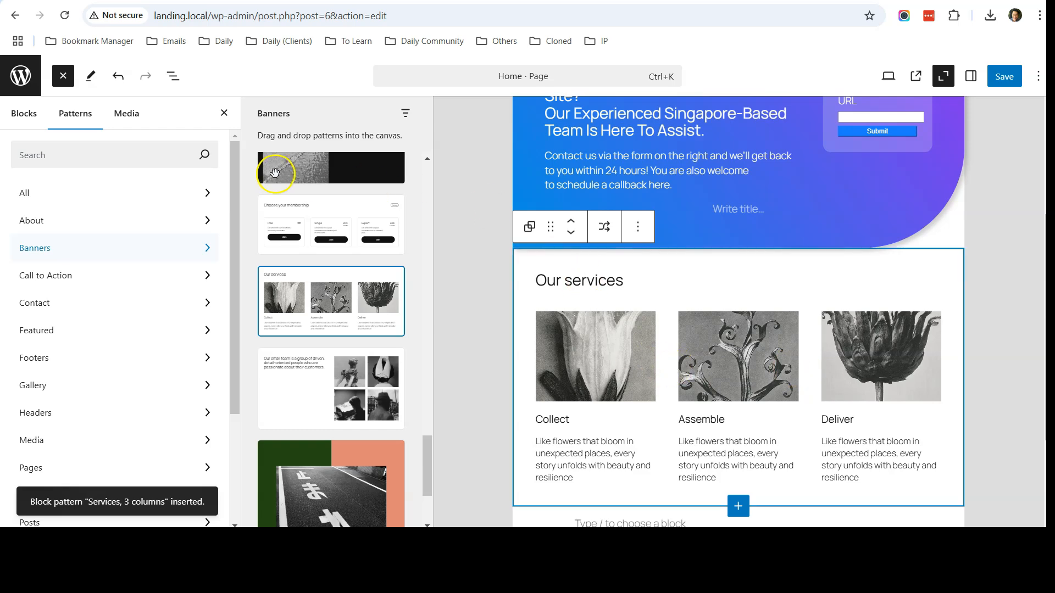
click(223, 113)
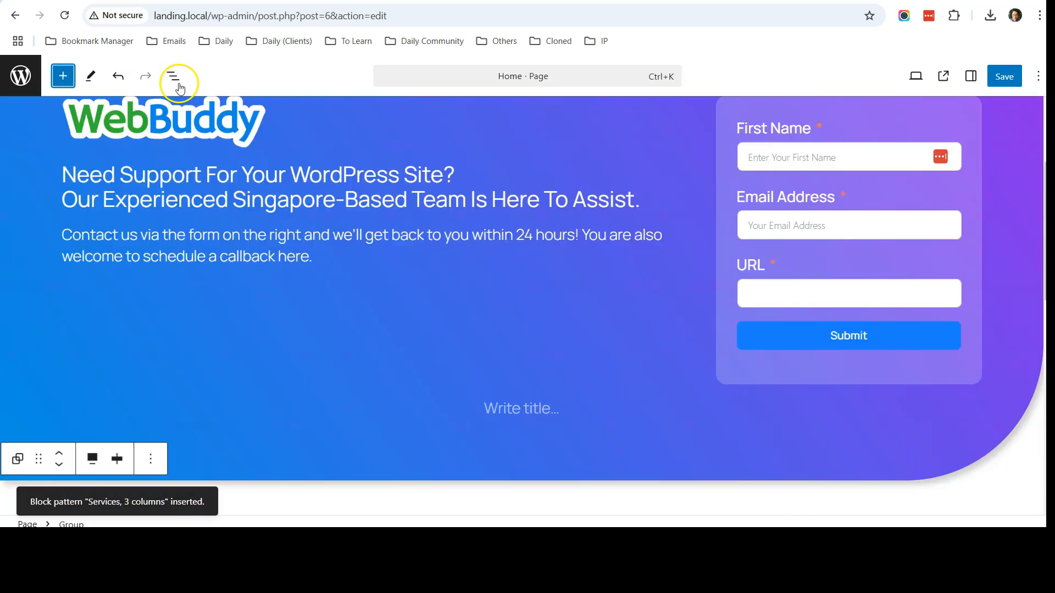
click(173, 75)
scroll(389, 238, up, 4)
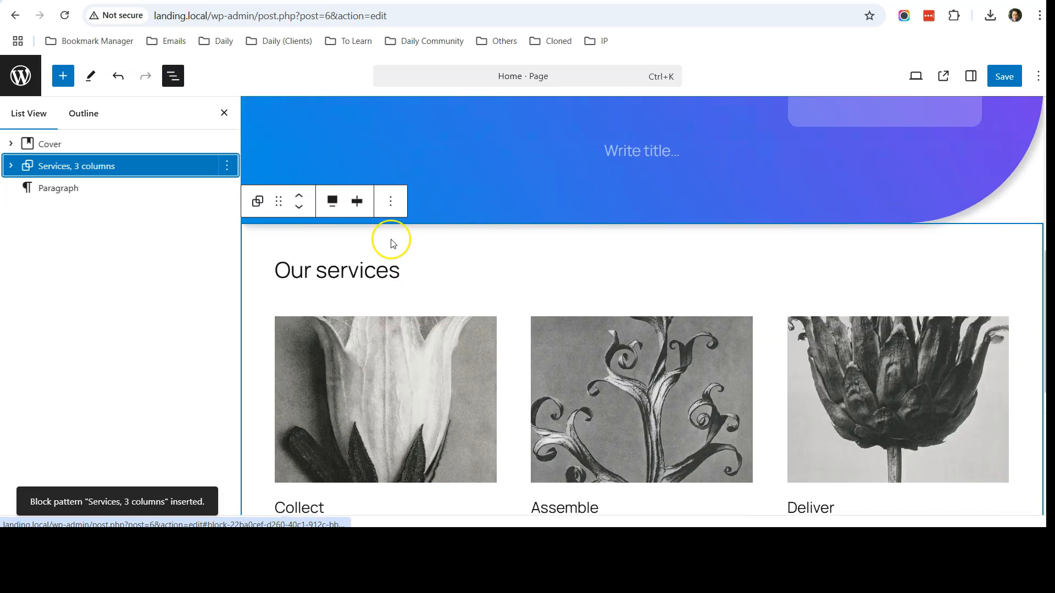
Make the "Our services" heading a centred H1 and change its text to "Our Support Services".
click(354, 278)
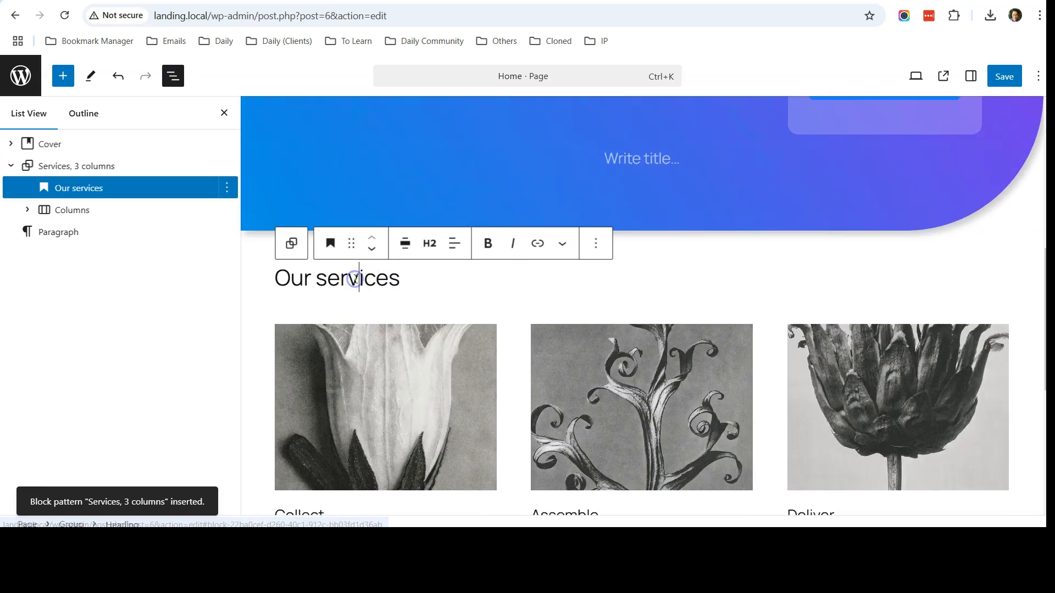
click(429, 243)
click(440, 286)
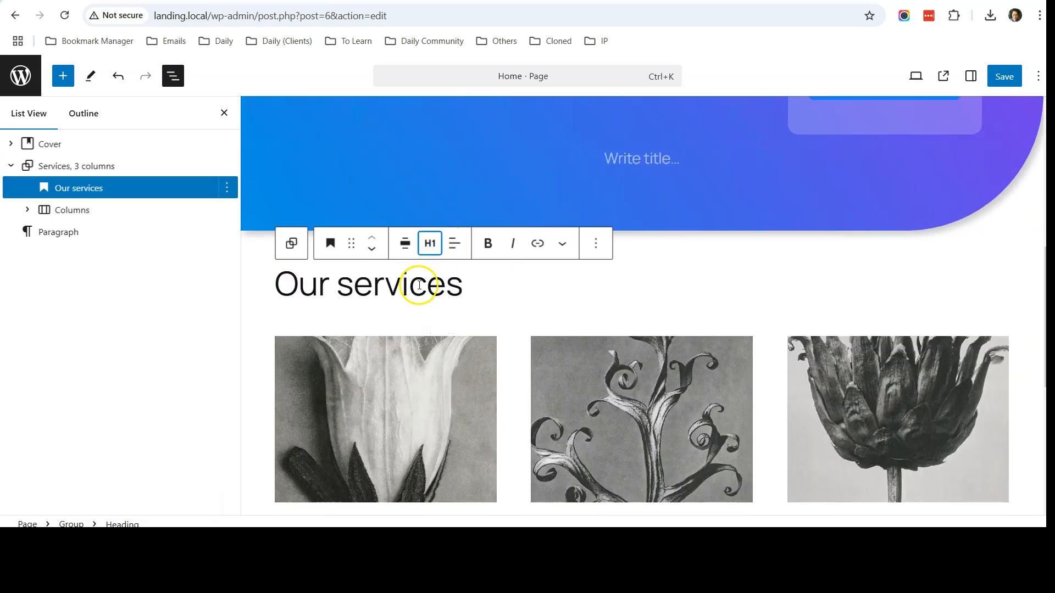
click(454, 243)
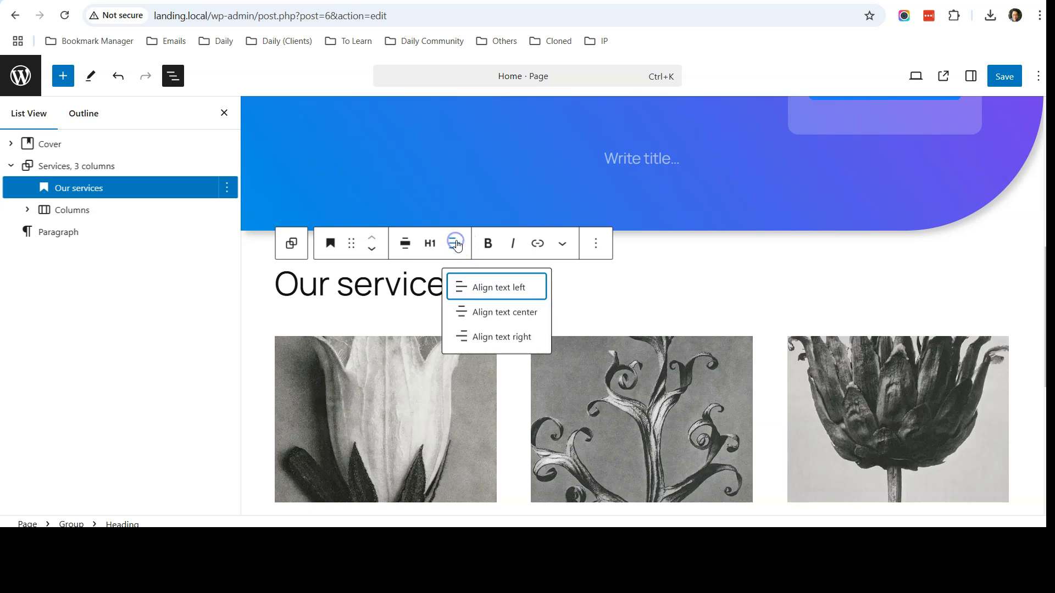
click(494, 321)
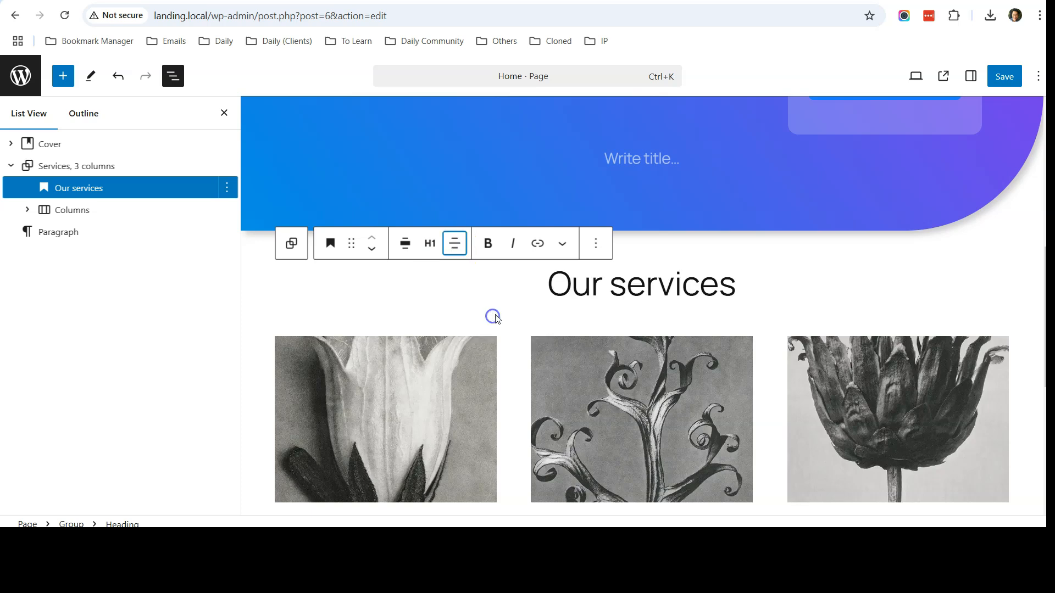
triple_click(608, 288)
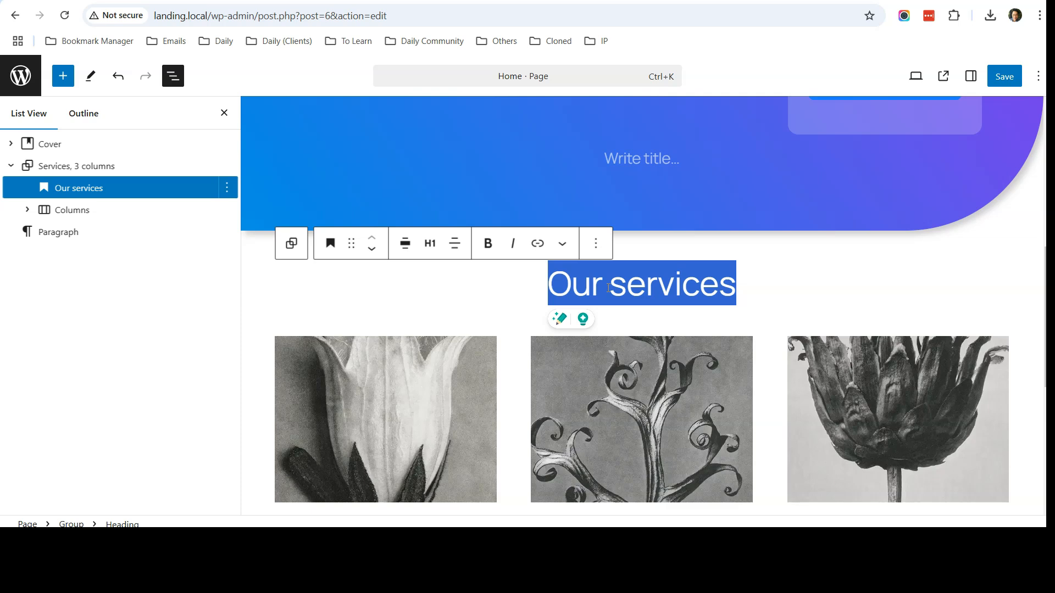
text(Our Support Services)
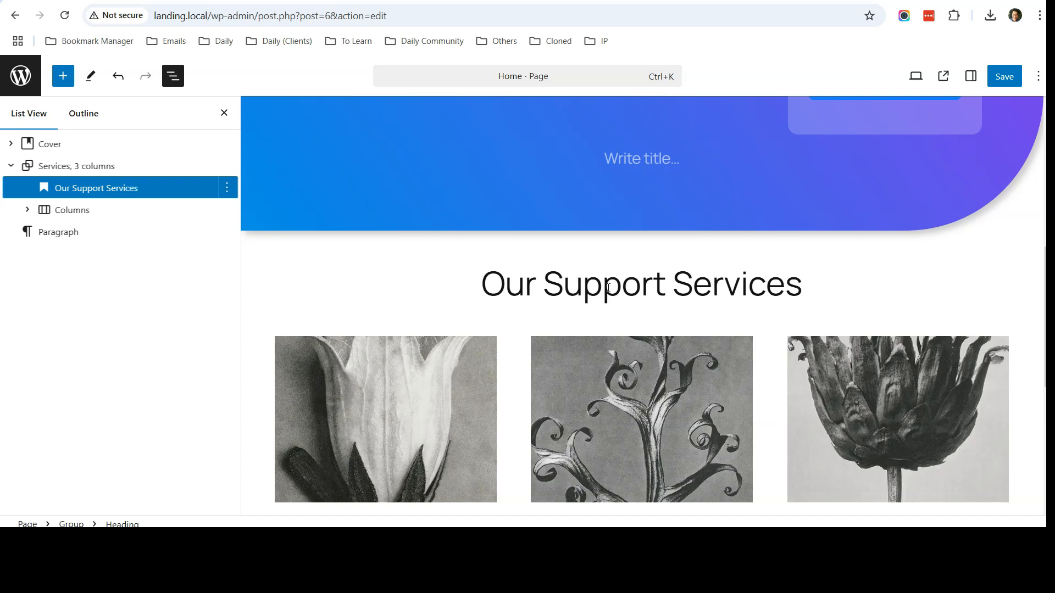
Review the layout of the cover banner and the three-column services section beneath it.
scroll(609, 287, down, 3)
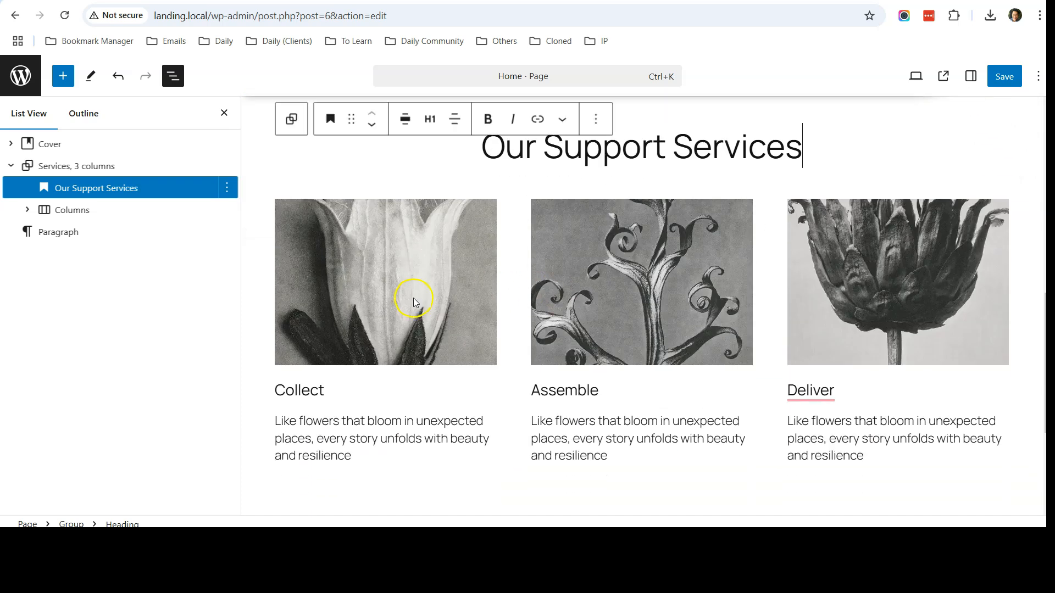
scroll(400, 318, up, 5)
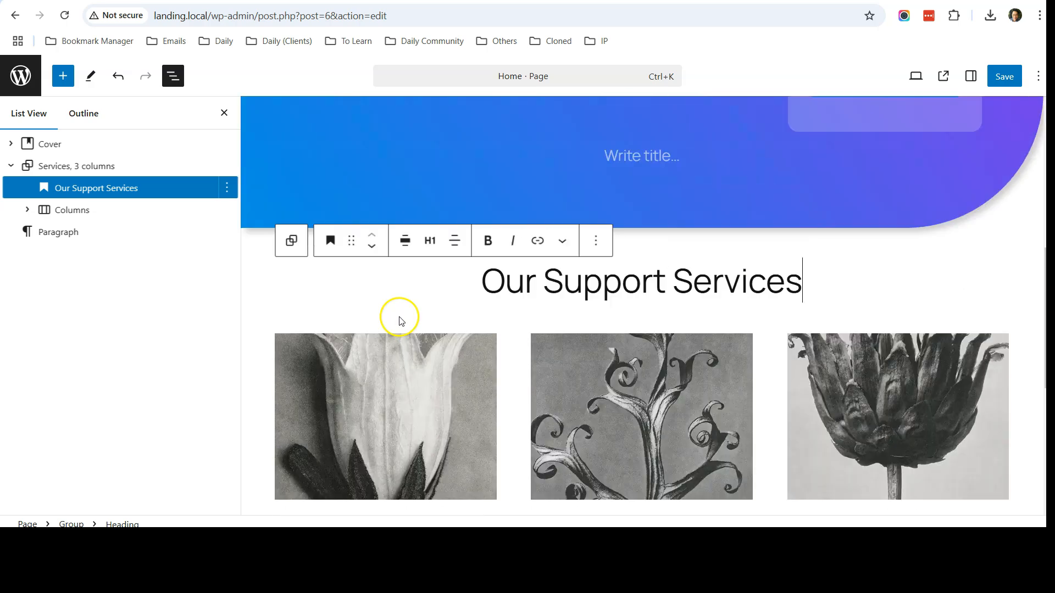
scroll(400, 316, up, 5)
scroll(407, 318, down, 12)
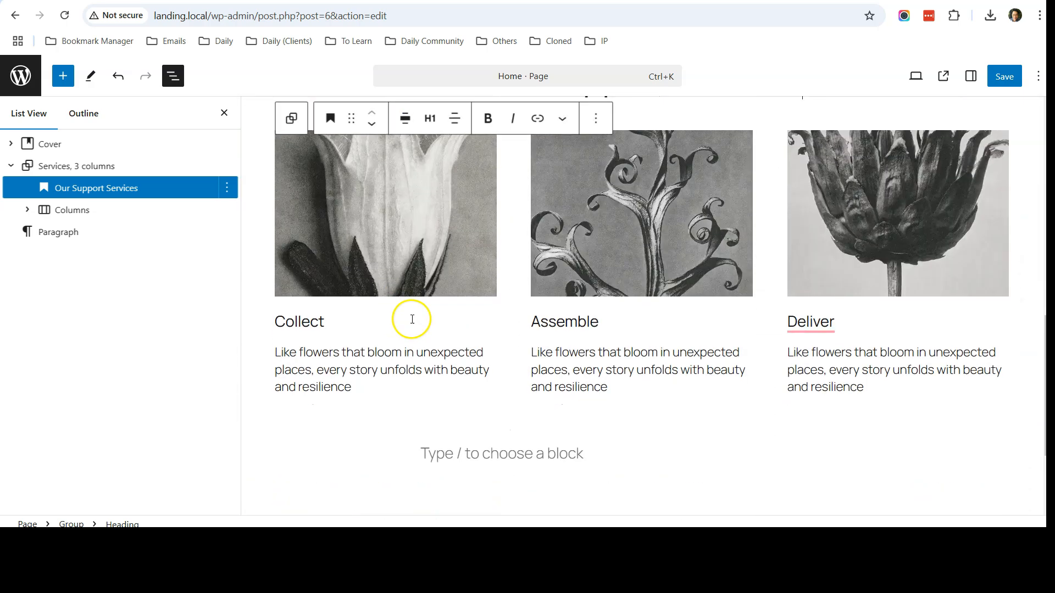
scroll(770, 262, up, 9)
scroll(770, 262, down, 6)
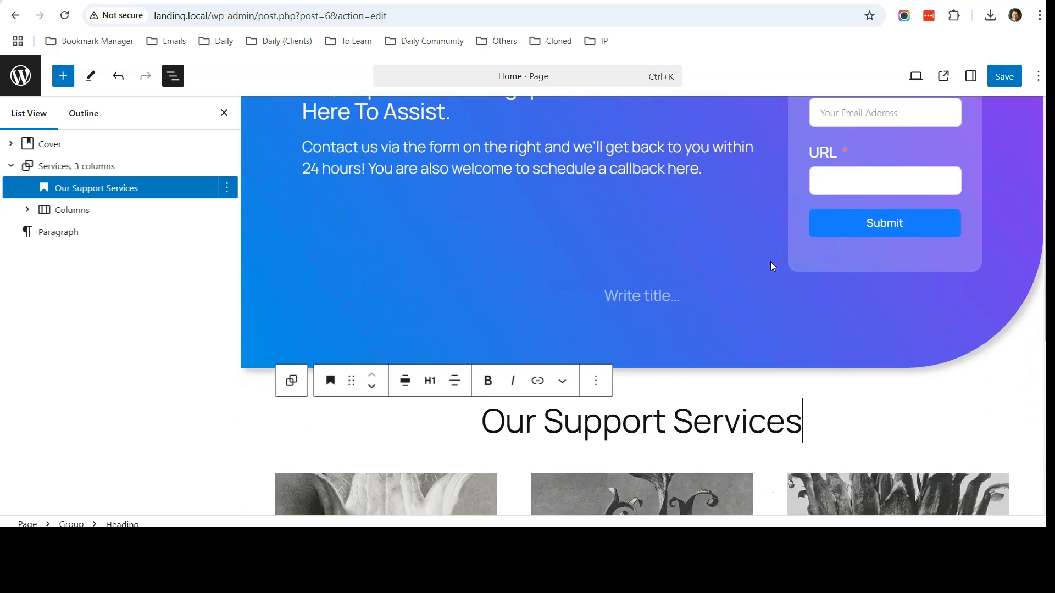
scroll(506, 261, down, 3)
scroll(420, 262, up, 1)
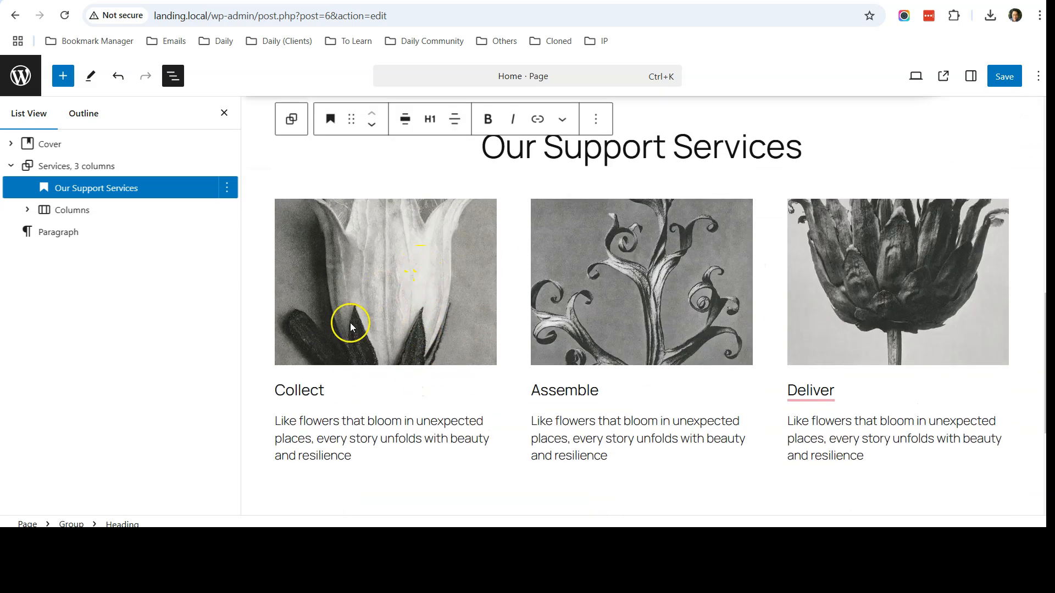
Replace the first service column's image by uploading software-updates, and change that column's heading to "Software Updates".
click(356, 300)
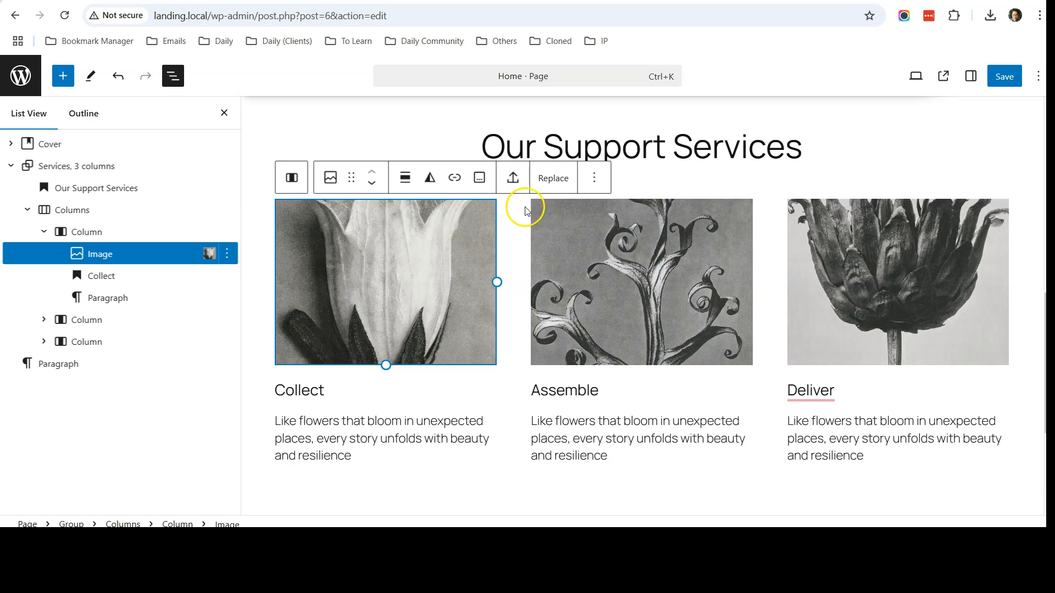
click(549, 181)
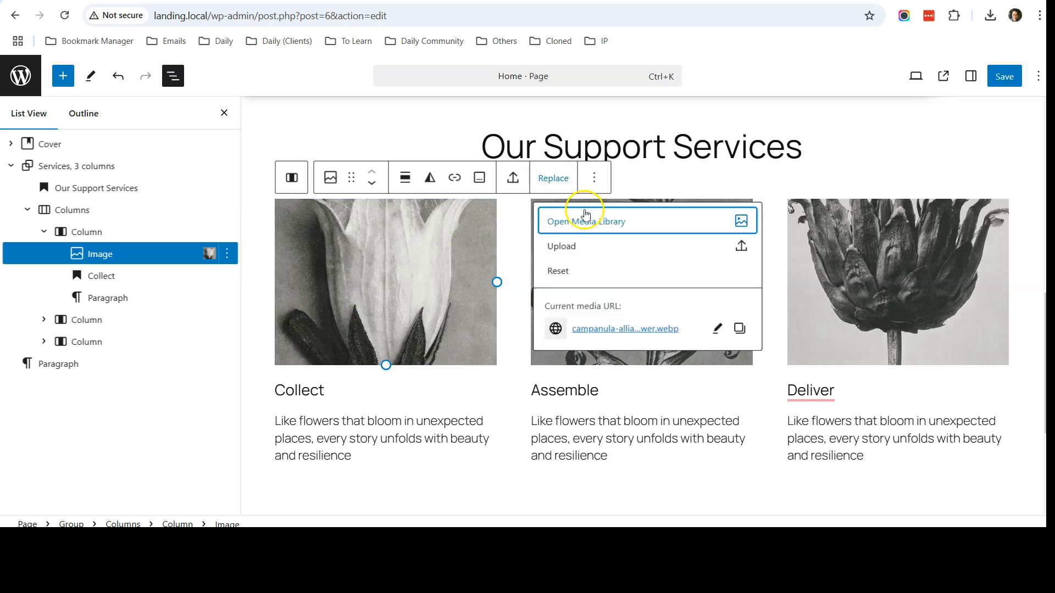
click(608, 243)
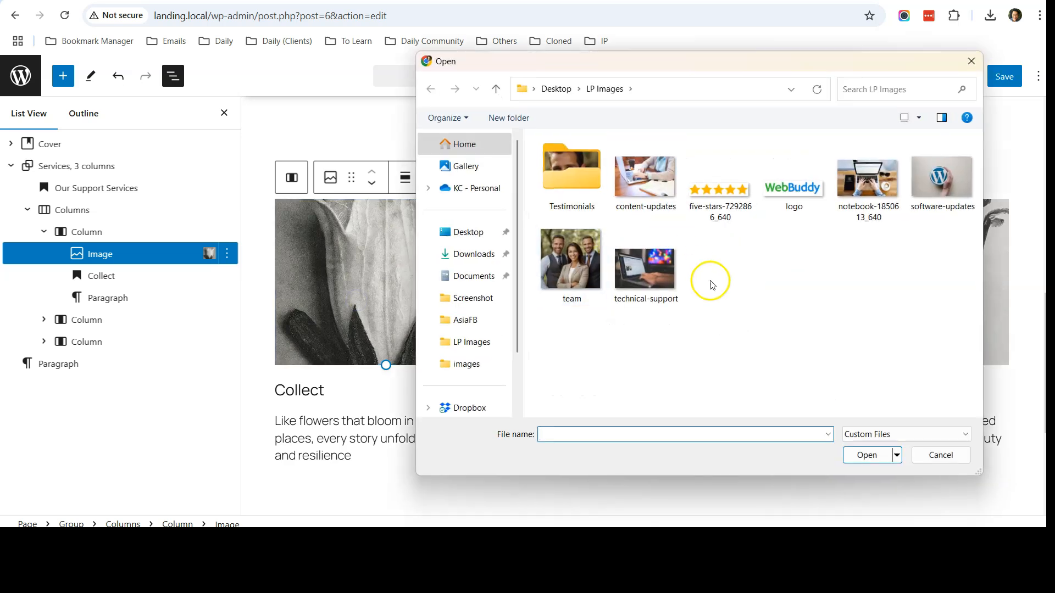
double_click(947, 190)
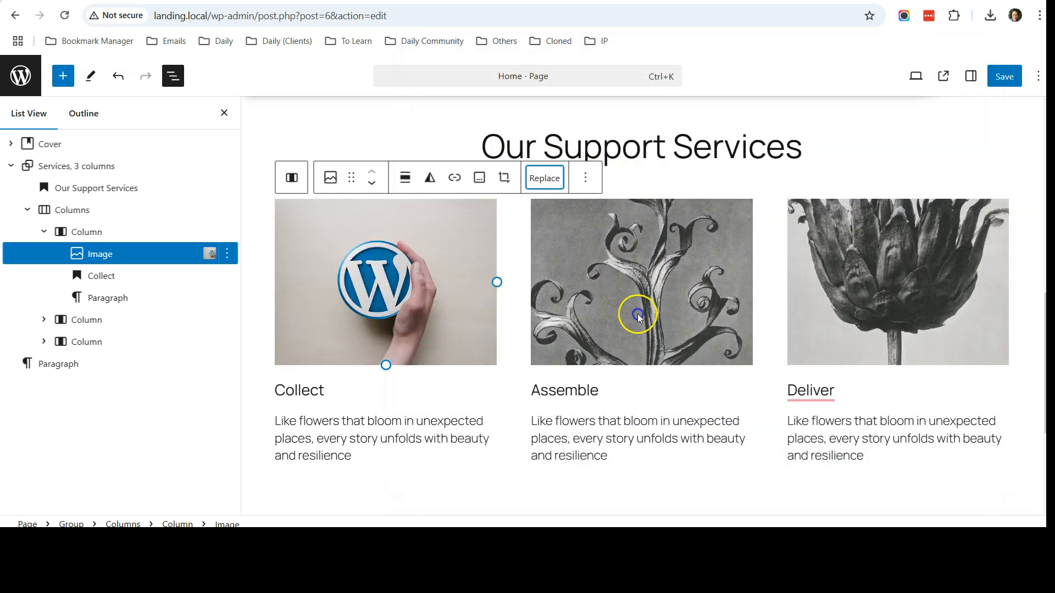
double_click(284, 389)
text(Software Updates)
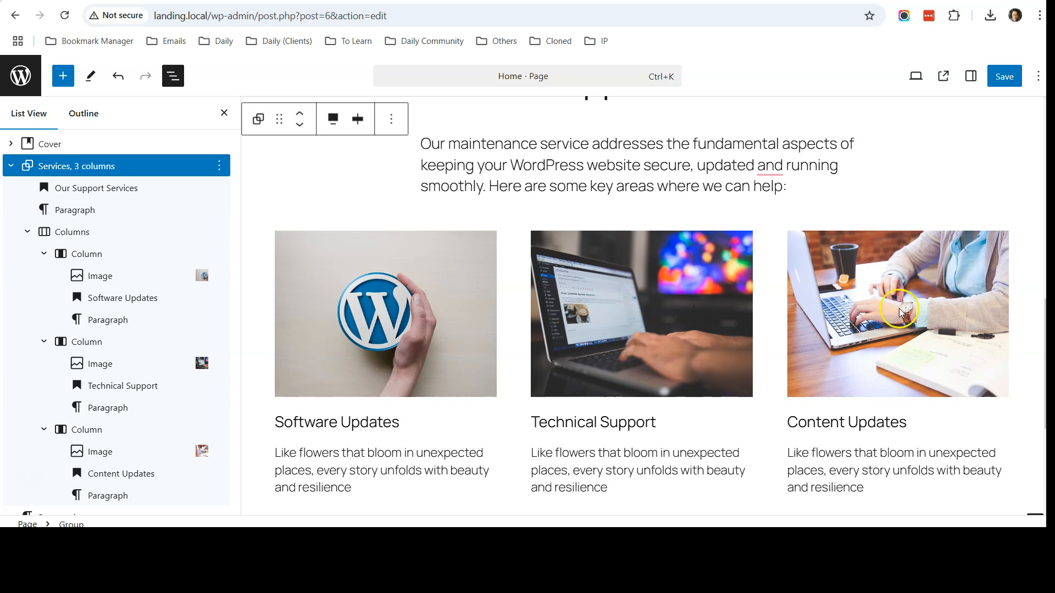
Show the block settings for the services group and save the Home page.
scroll(824, 275, up, 1)
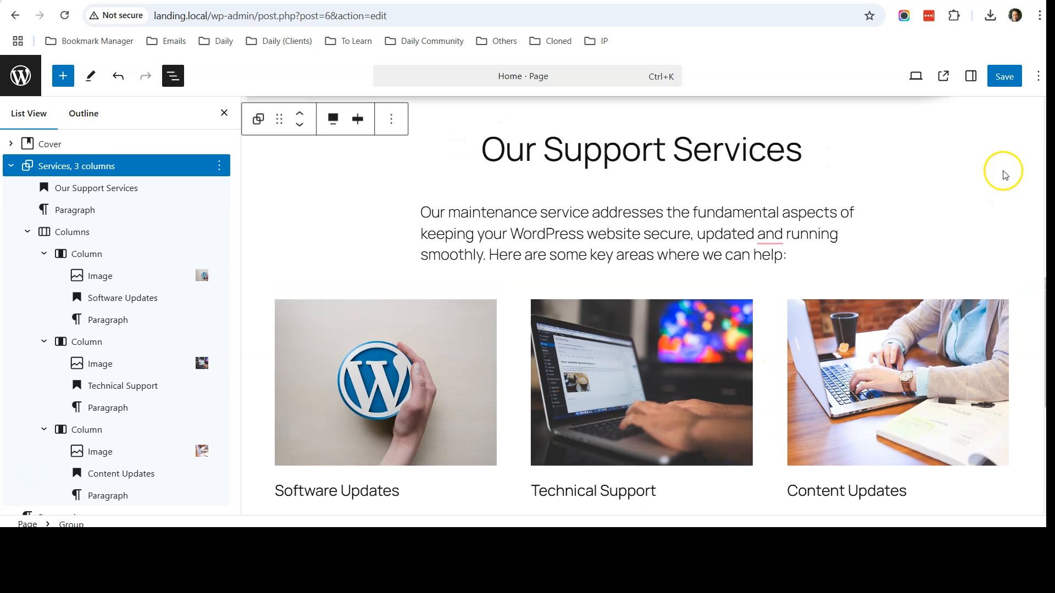
click(964, 78)
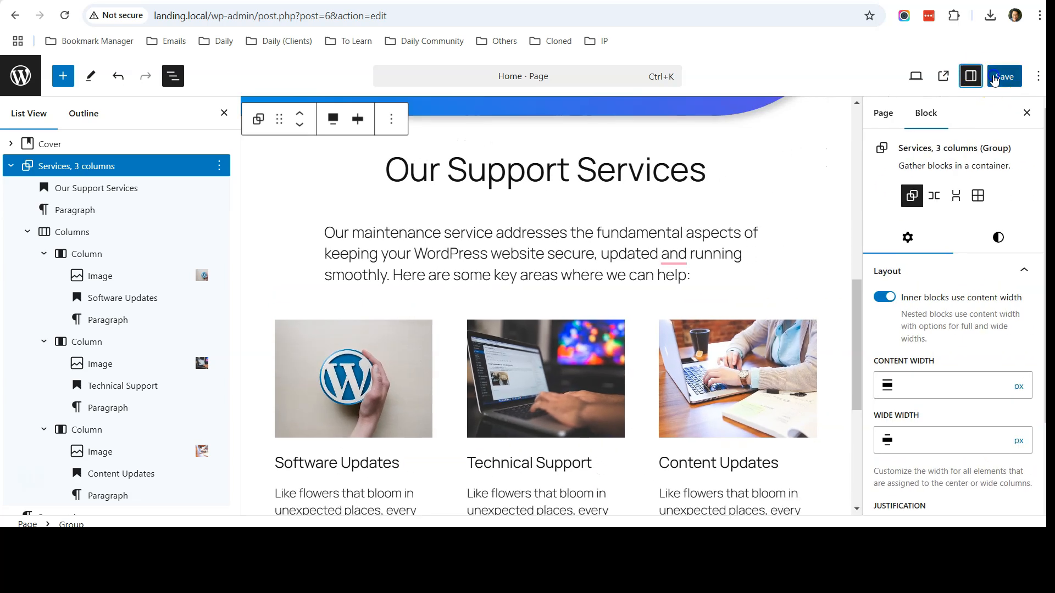
click(1003, 78)
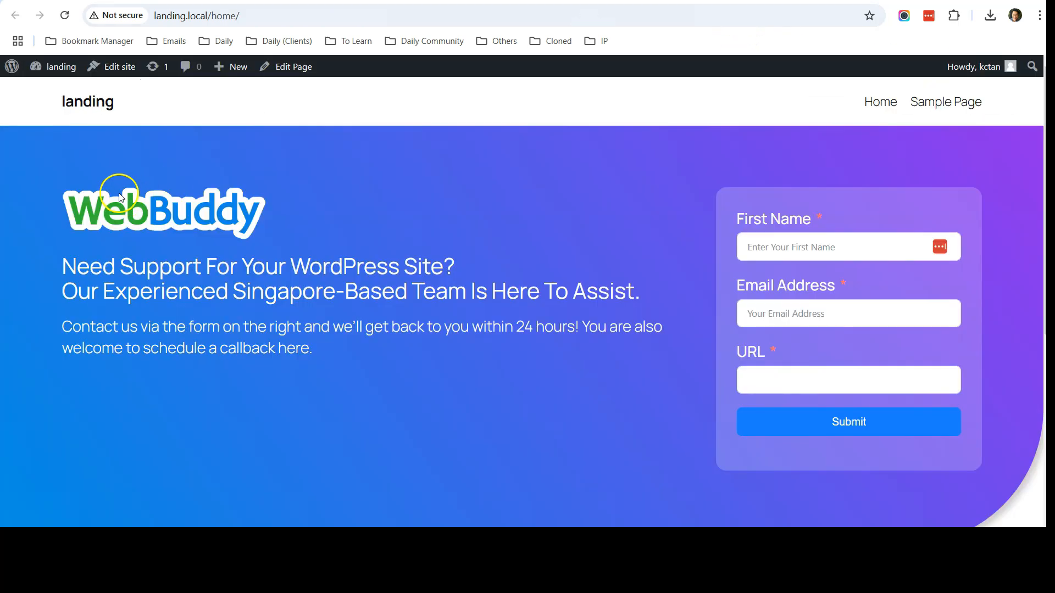
Examine the support services section and footer on the published Home page.
scroll(351, 186, down, 8)
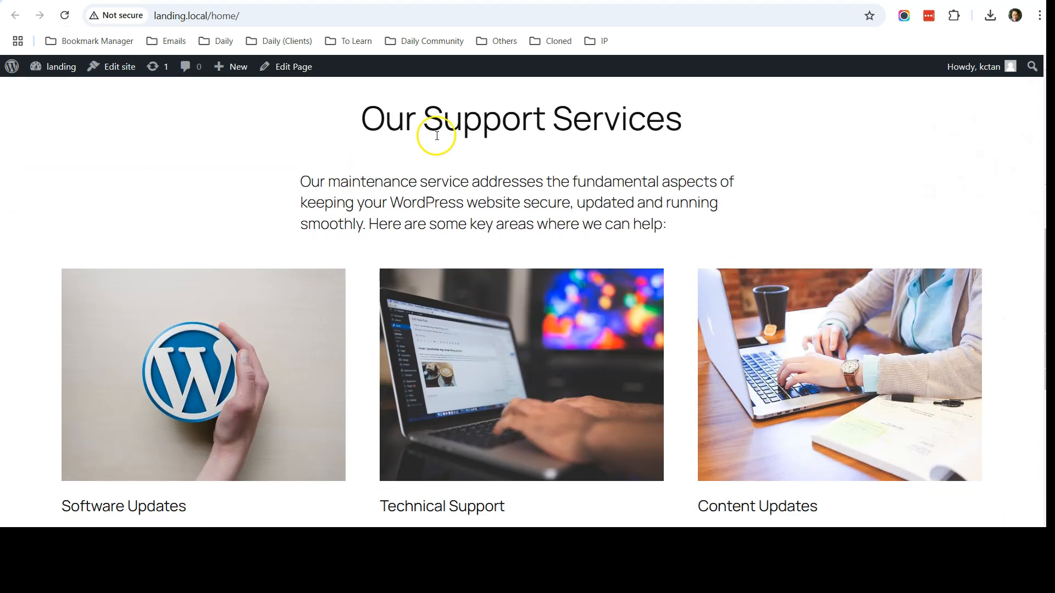
scroll(556, 201, down, 1)
scroll(553, 199, down, 3)
scroll(290, 219, up, 3)
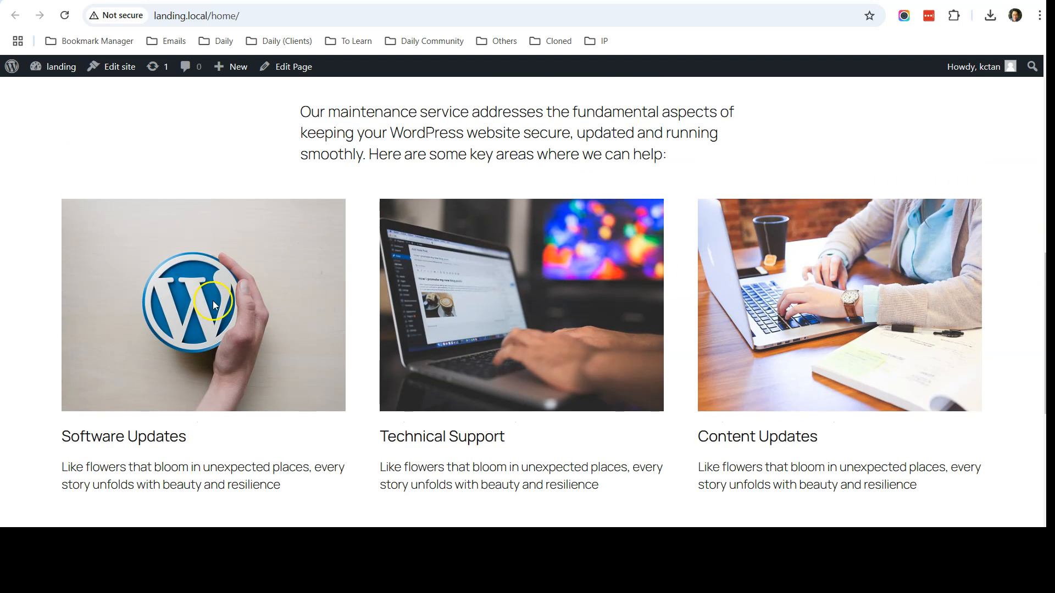
scroll(211, 302, down, 5)
scroll(402, 307, up, 1)
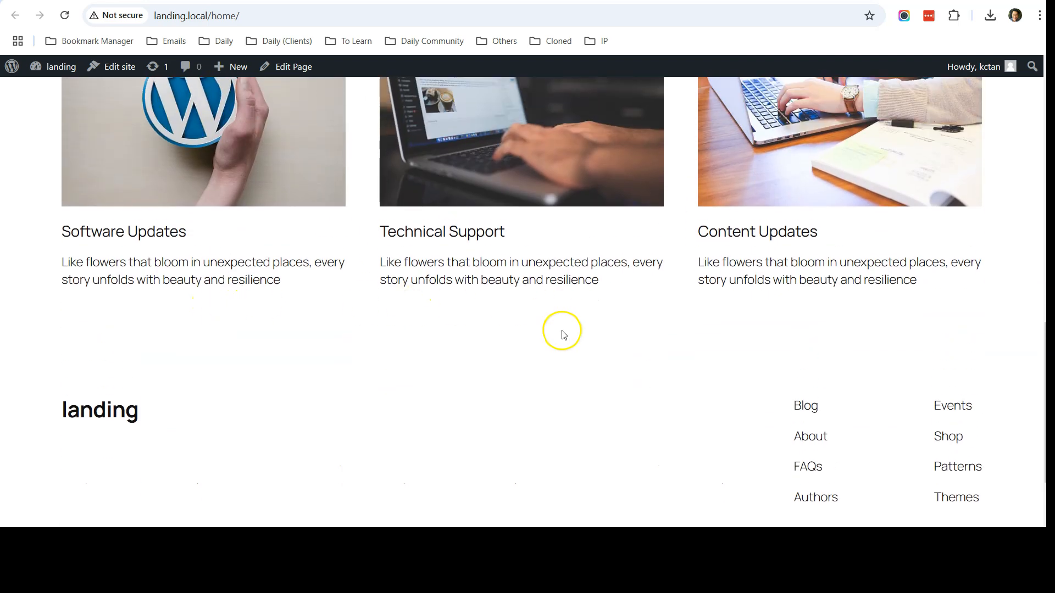
Switch to the LP Test reference site and examine its services and "What They Are Saying About Us" testimonial sections.
mouse_move(604, 572)
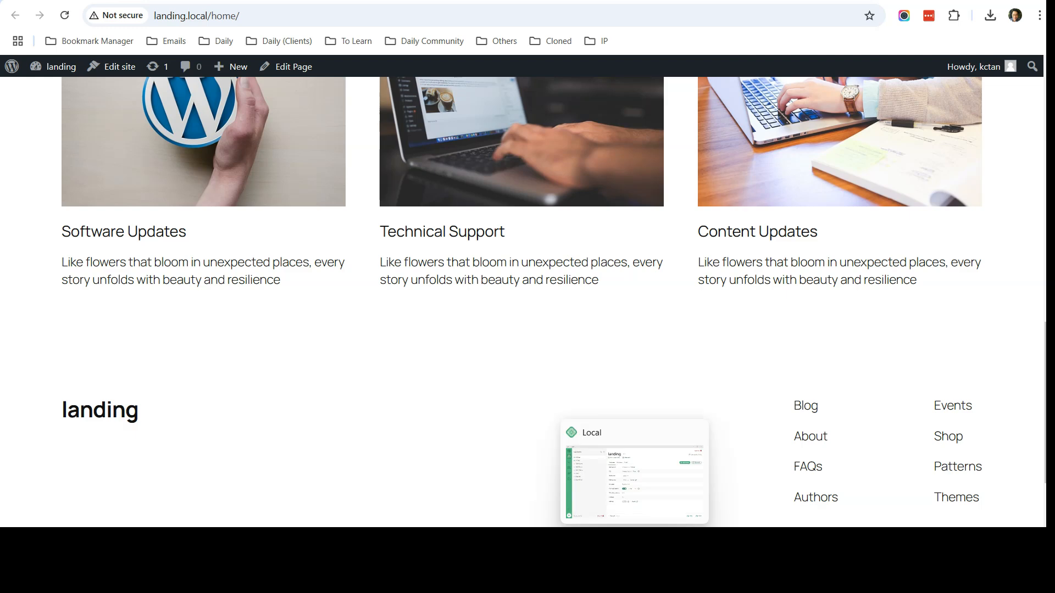
click(648, 492)
click(290, 245)
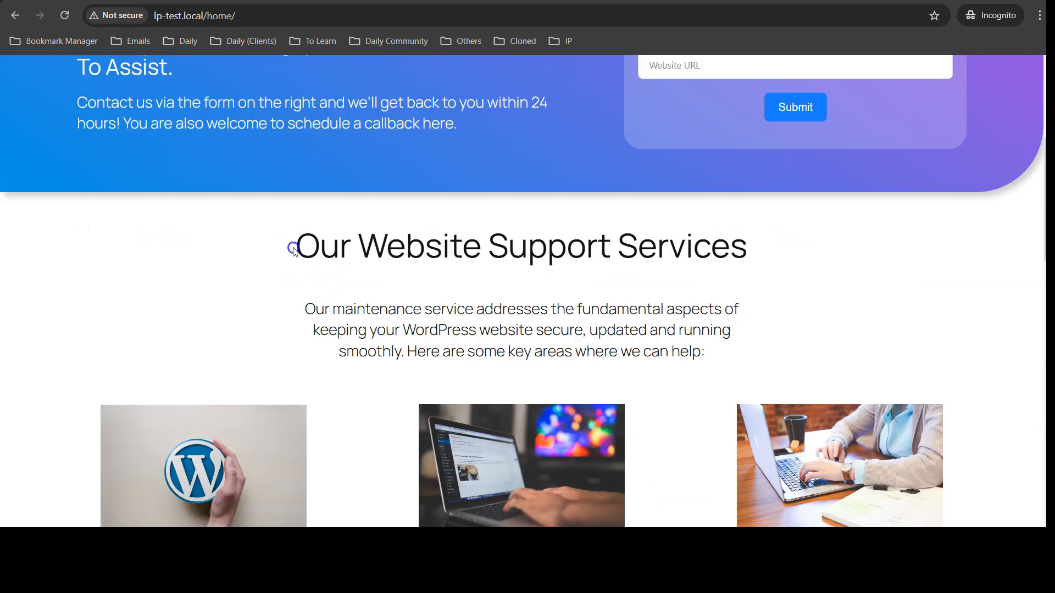
scroll(286, 253, down, 7)
scroll(286, 256, down, 4)
click(447, 109)
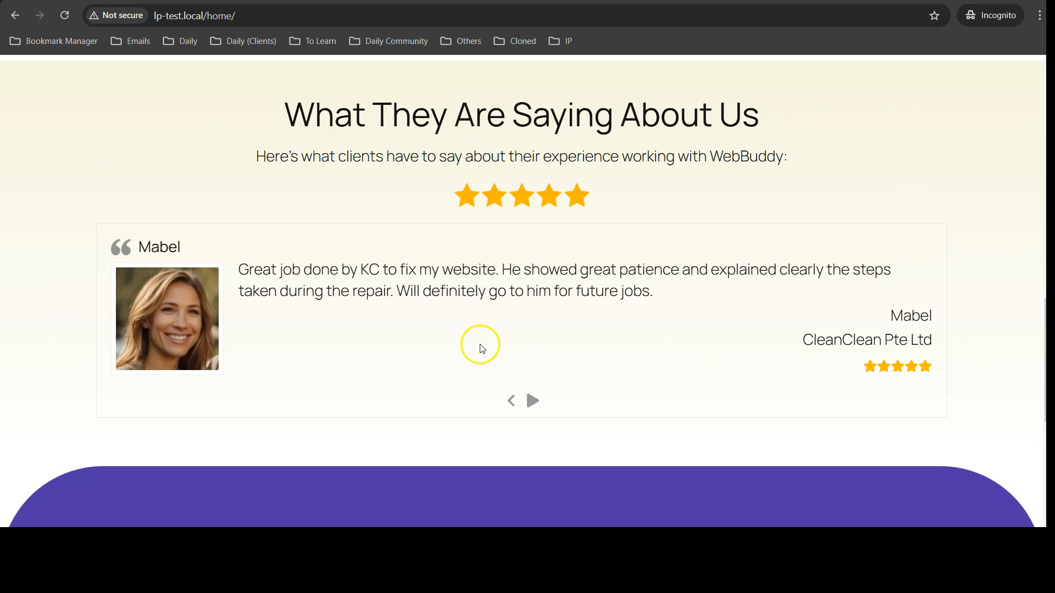
Switch back to the landing site and exit the Home page editor to the Pages list.
mouse_move(657, 460)
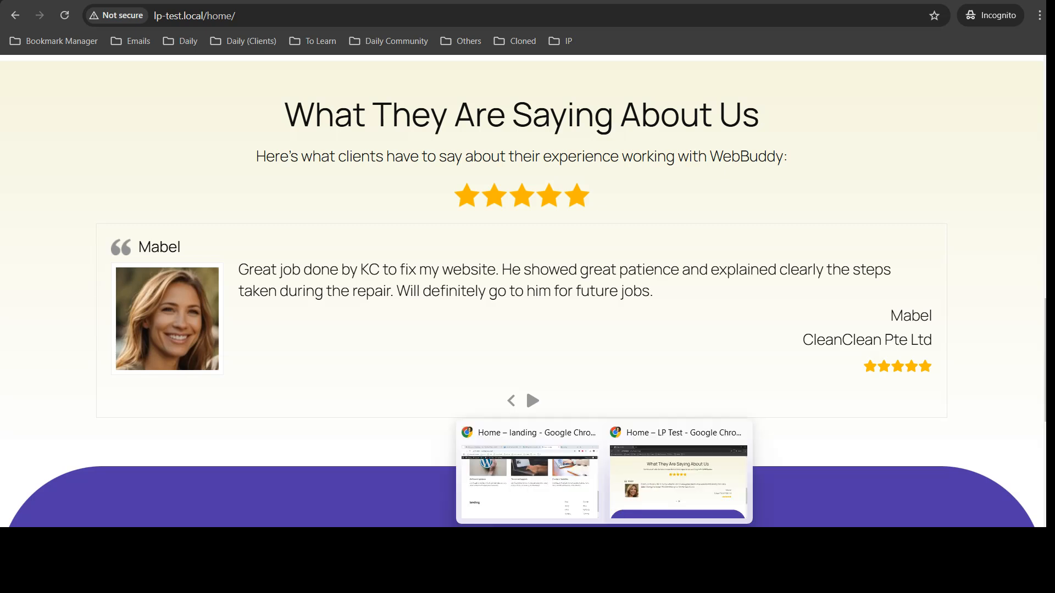
click(540, 503)
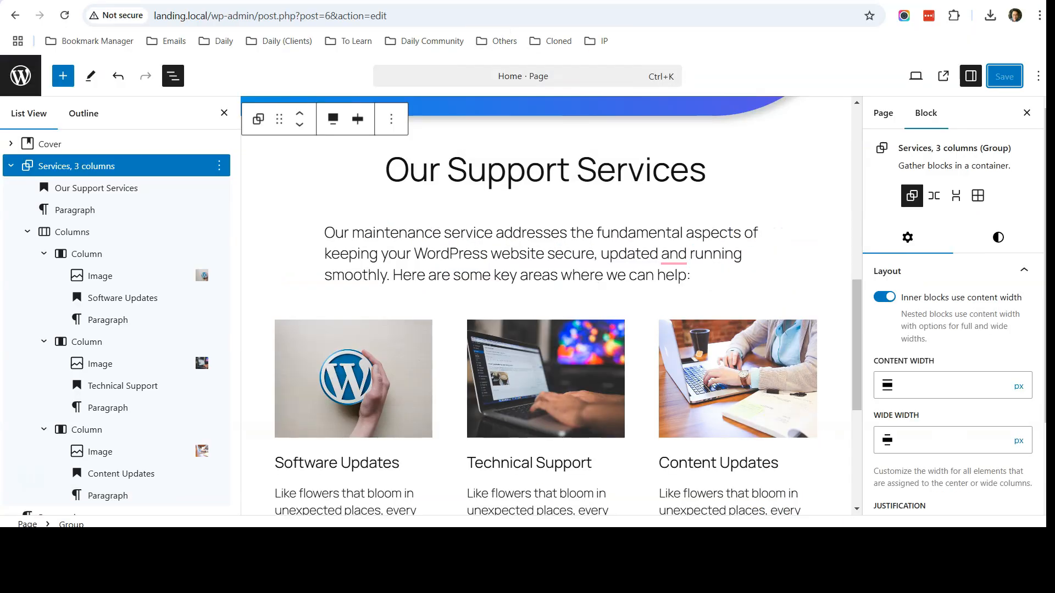
click(22, 73)
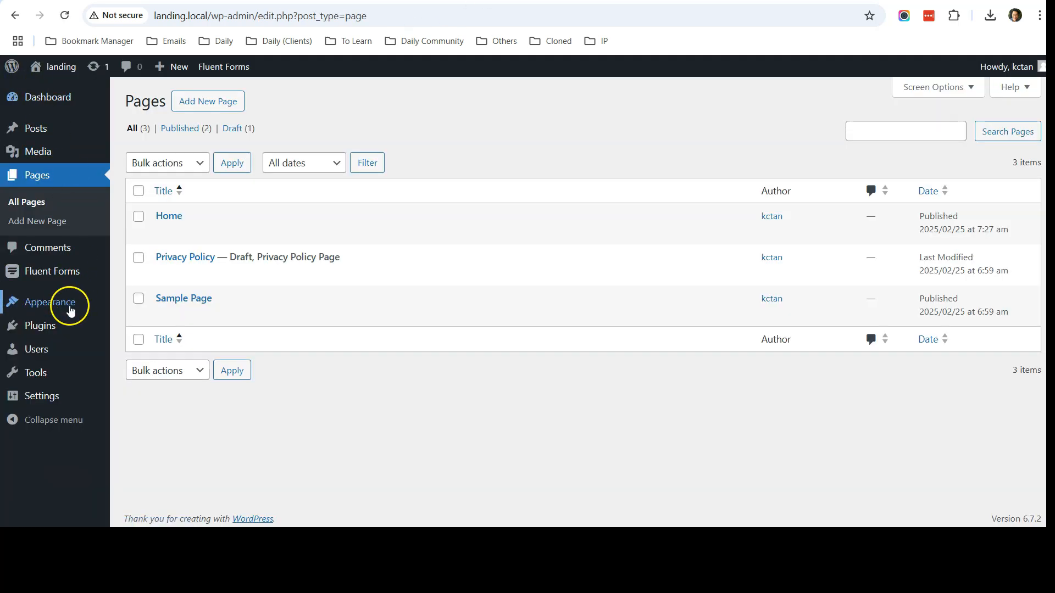
Search for "strong testimonial" among the new plugins available to install.
mouse_move(44, 316)
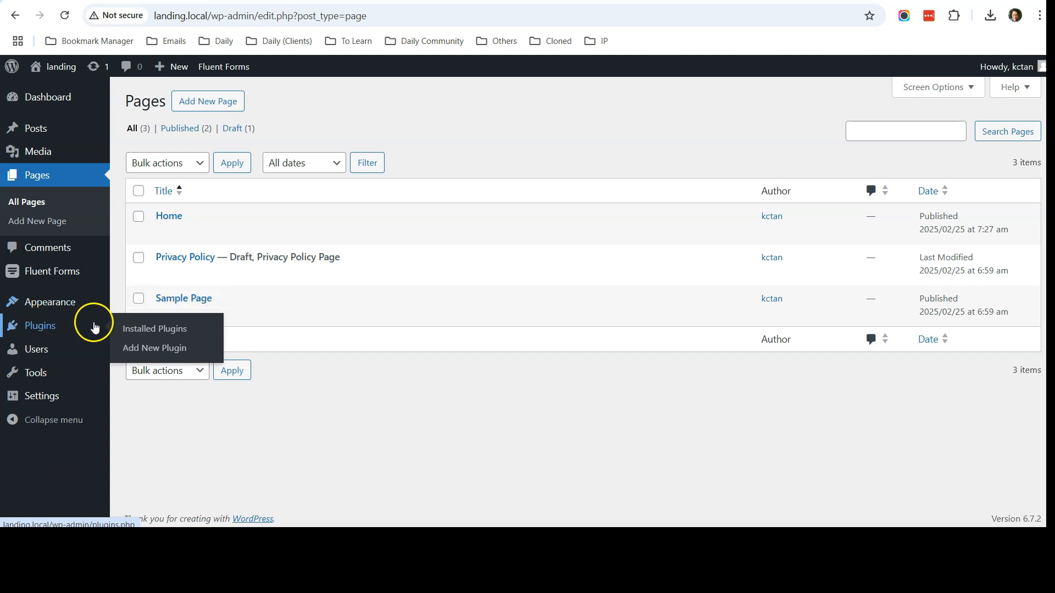
click(144, 328)
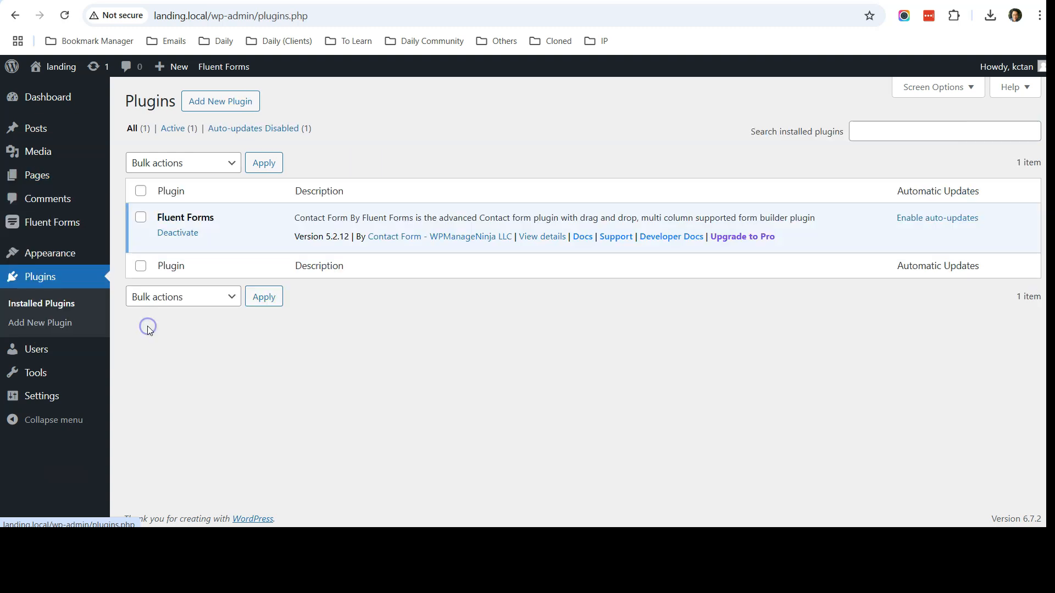
click(225, 104)
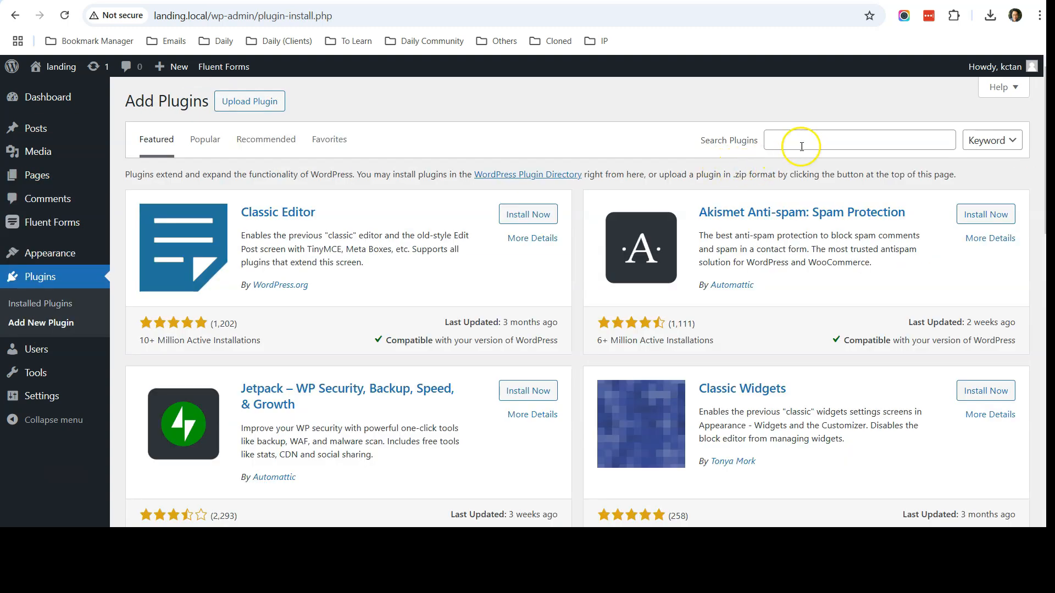
click(802, 147)
text(strong testimonial)
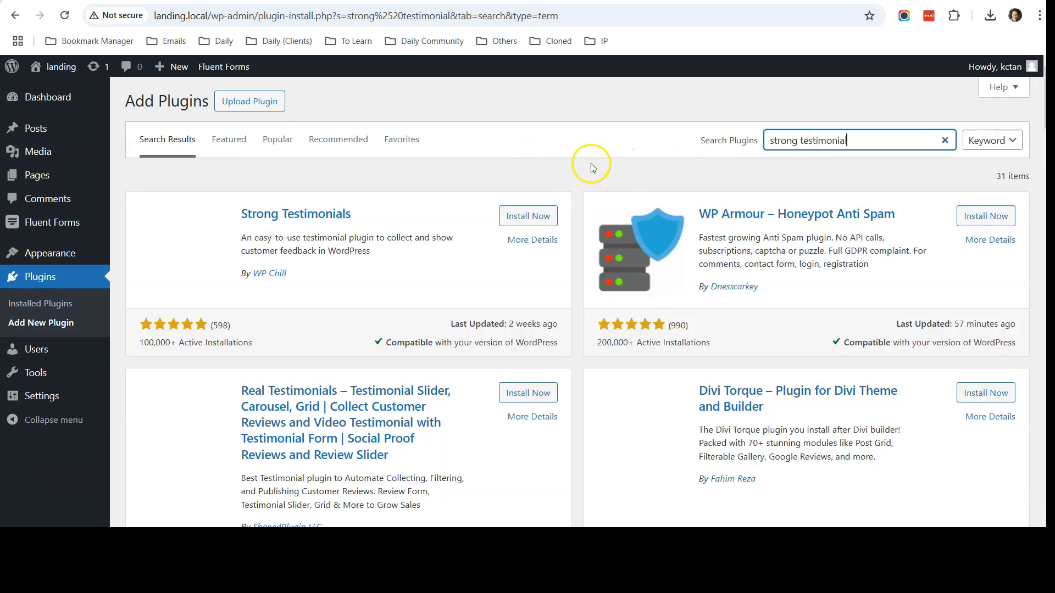
Install and activate the Strong Testimonials plugin and start a new testimonial.
click(522, 216)
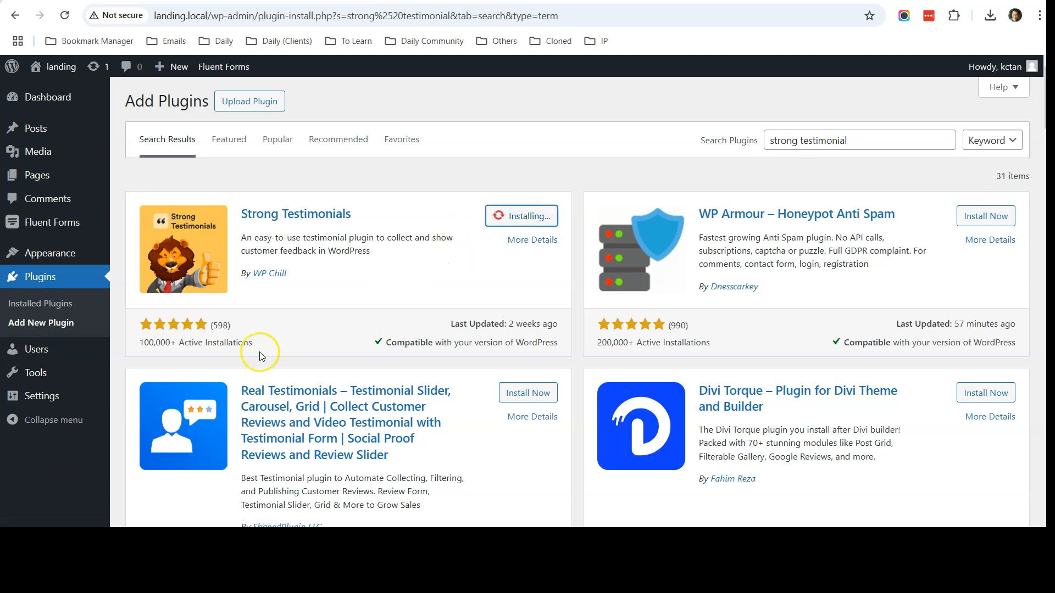
click(525, 213)
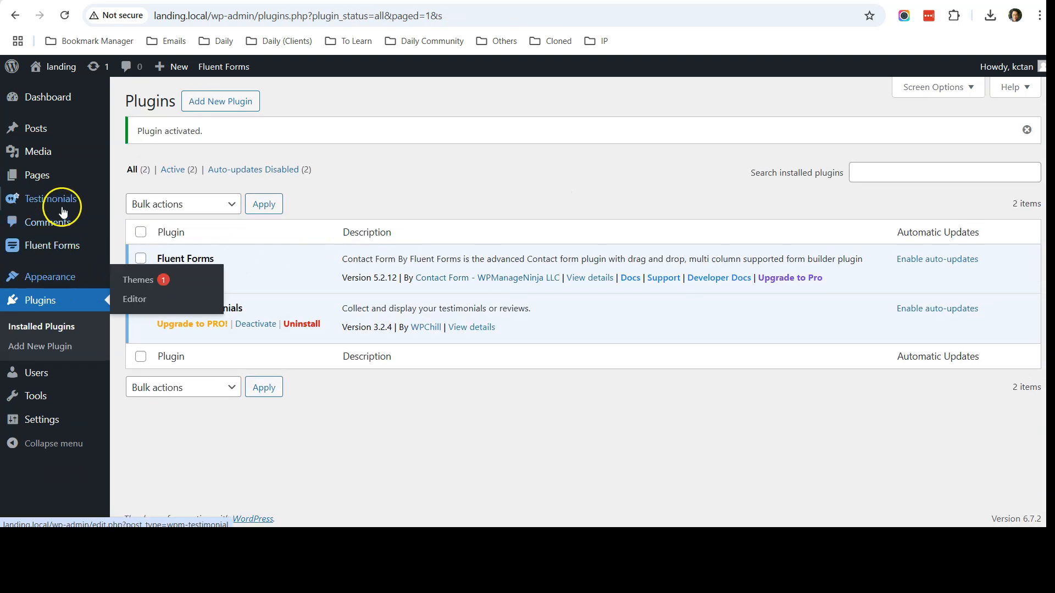
mouse_move(45, 201)
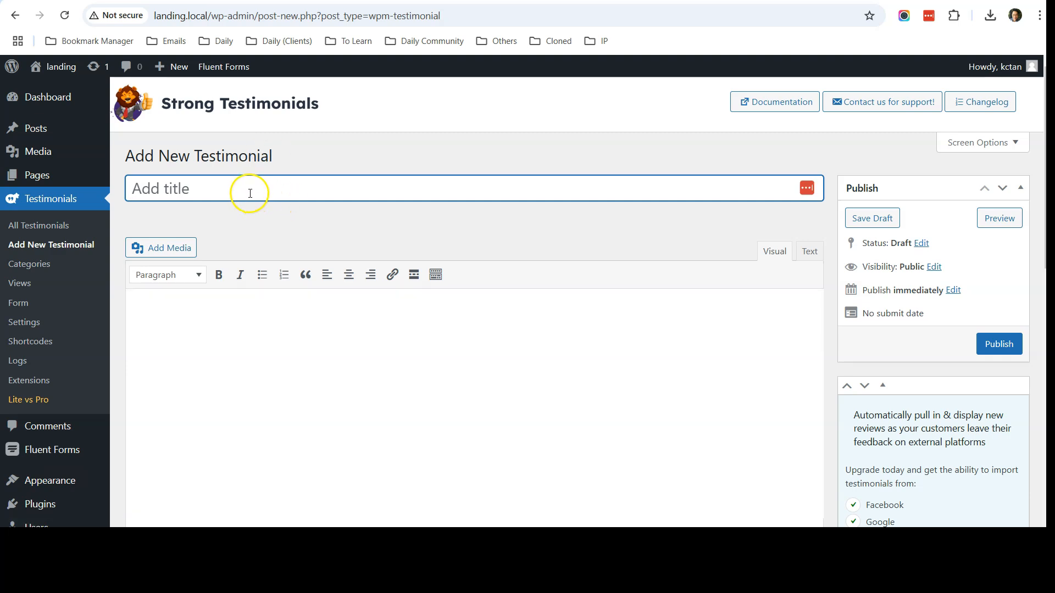
Switch to the LP Test reference site and copy the text of the displayed CleanClean Pte Ltd client testimonial.
mouse_move(604, 541)
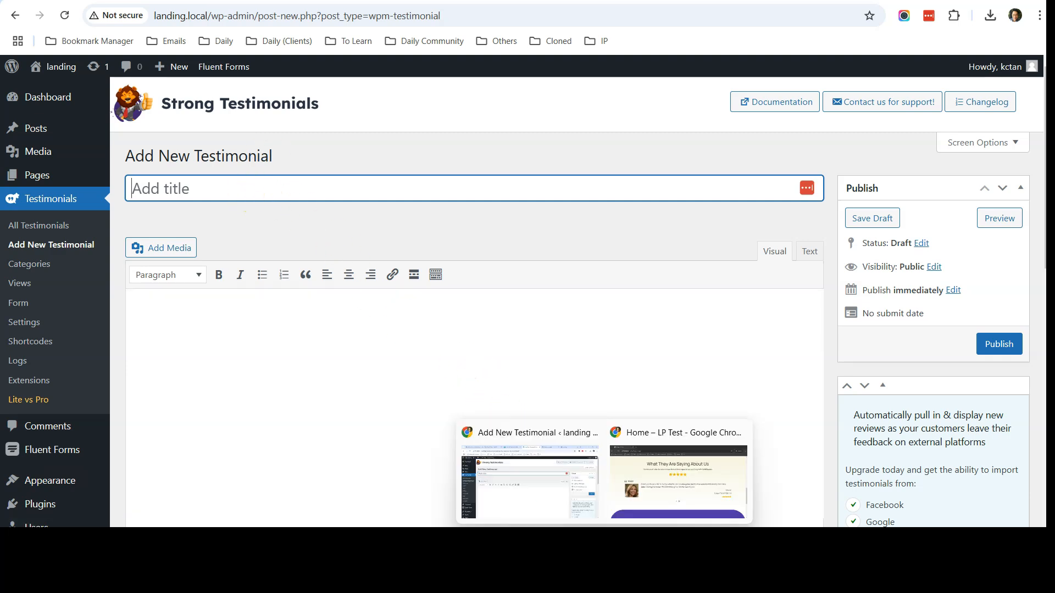
click(648, 504)
scroll(341, 216, up, 1)
scroll(341, 217, down, 1)
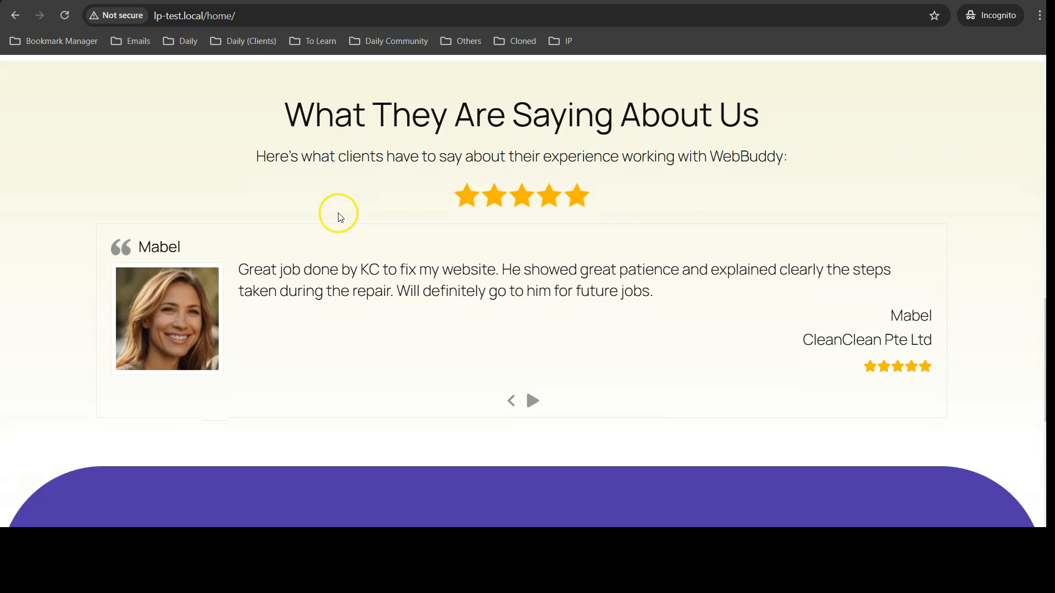
drag(654, 291, 240, 274)
key(ctrl+c)
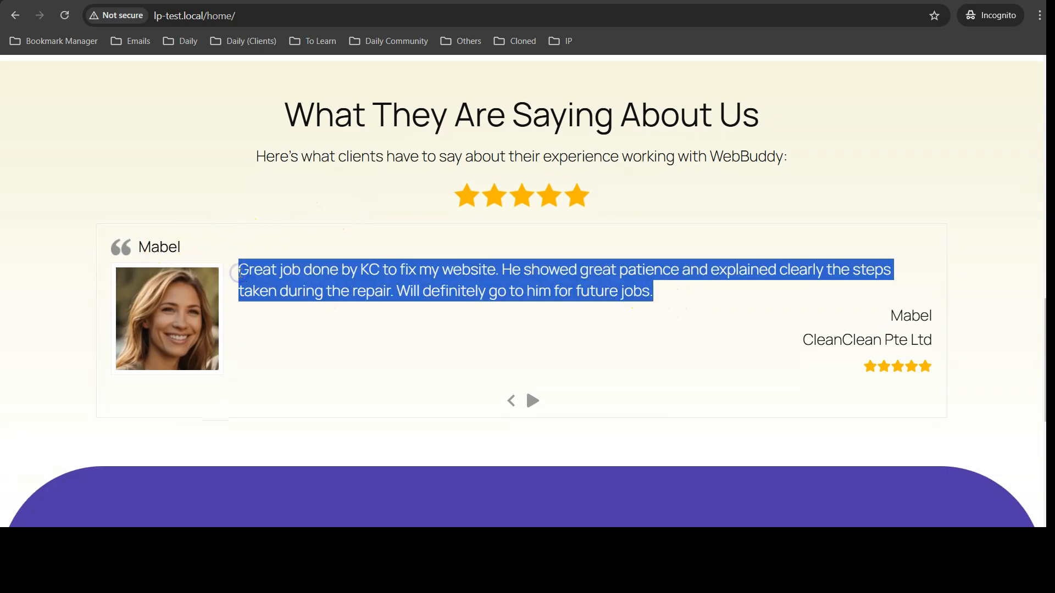
Switch back to the landing site and give the new testimonial the client's name as title and the copied text as content.
mouse_move(607, 541)
click(539, 477)
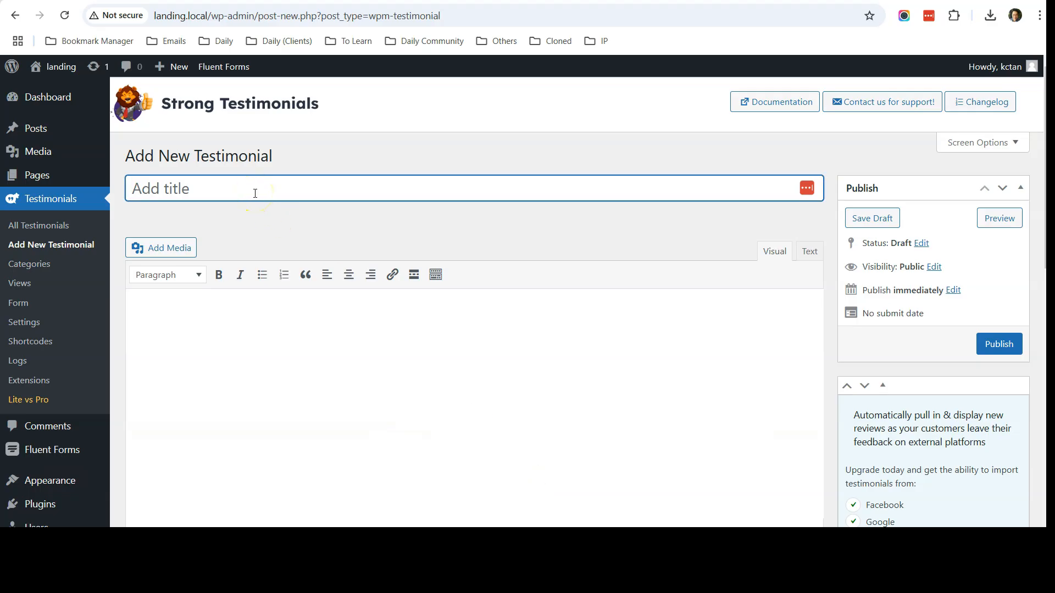
click(245, 320)
key(ctrl+v)
Fill in the client's full name, e-mail and company name CleanClean Pte Ltd, and set the star rating to five stars.
scroll(246, 323, down, 3)
scroll(246, 322, down, 3)
click(271, 350)
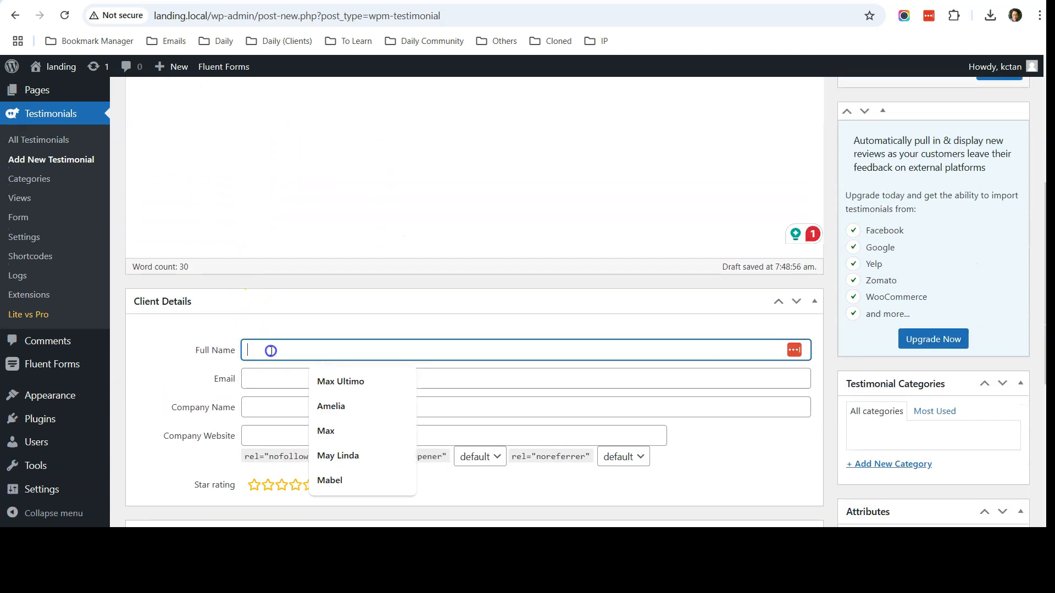
click(350, 480)
click(289, 378)
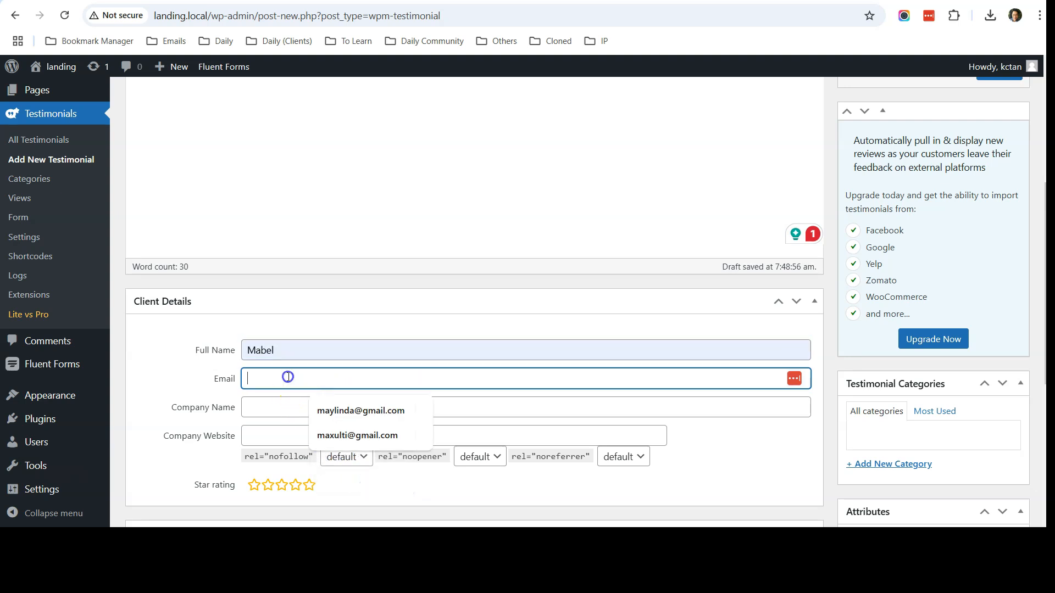
click(346, 416)
click(306, 407)
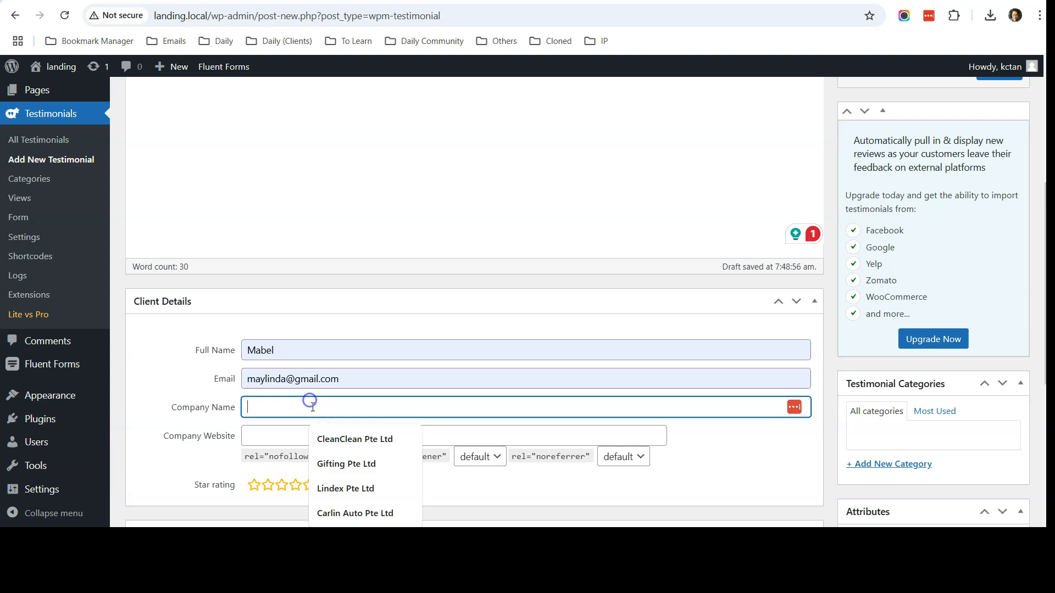
click(333, 437)
scroll(335, 435, down, 1)
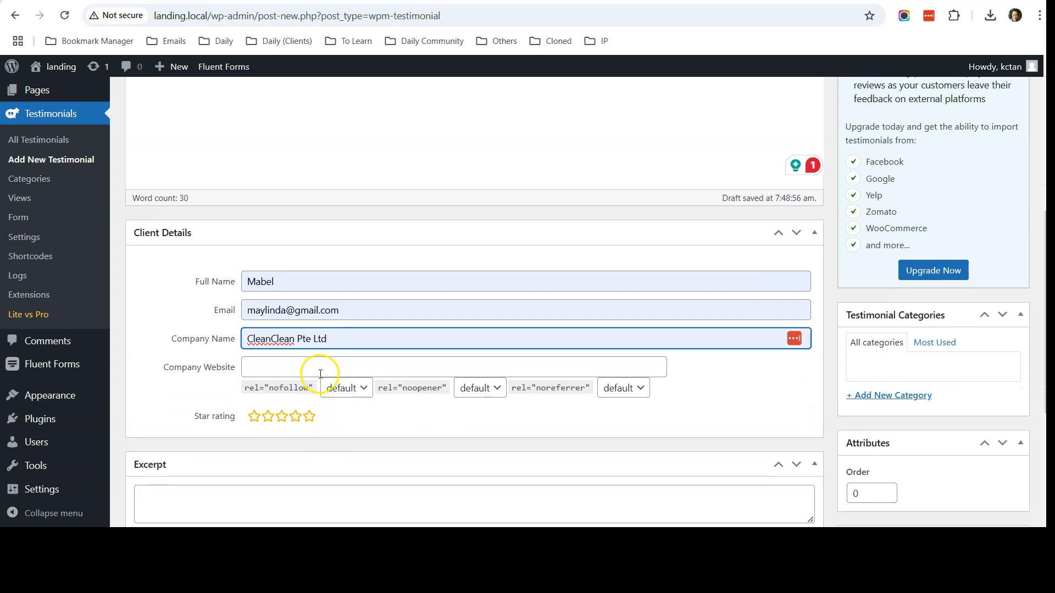
click(311, 419)
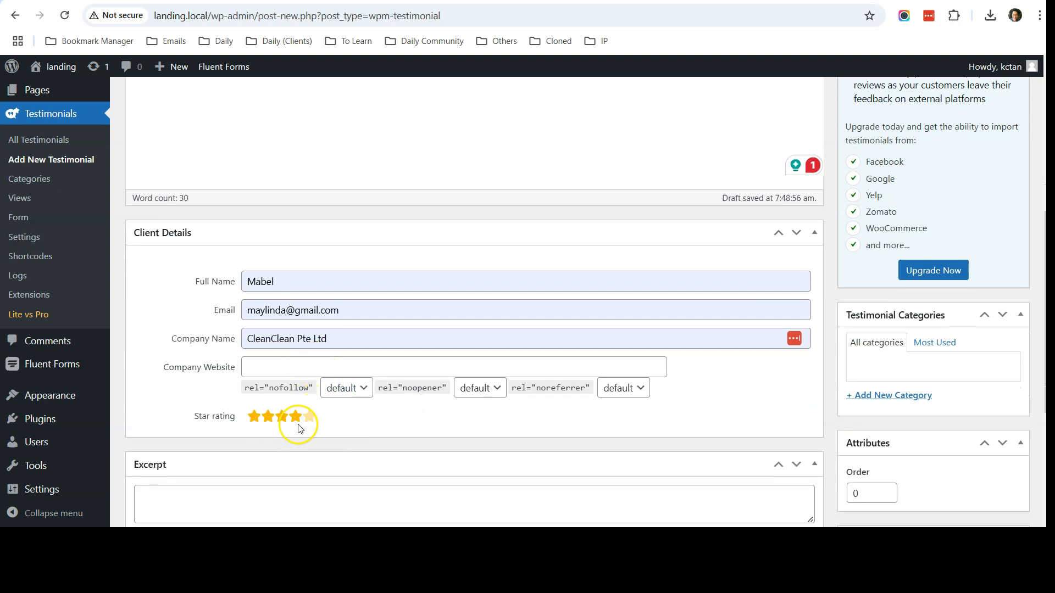
Upload client-may from the LP Images Testimonials folder and set it as the testimonial's featured image.
scroll(669, 377, down, 1)
scroll(669, 377, up, 6)
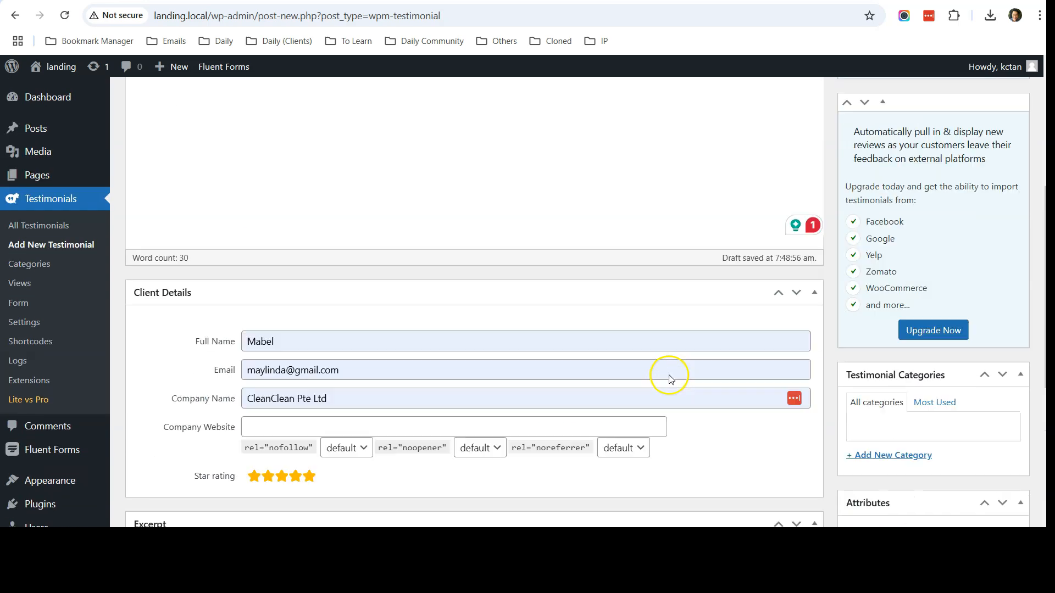
scroll(562, 328, down, 7)
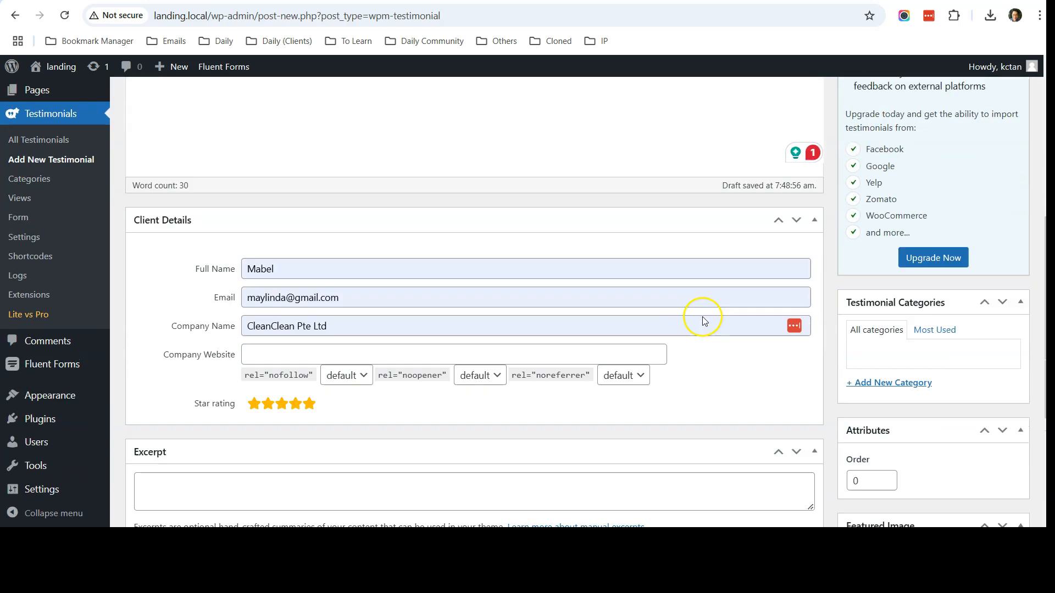
scroll(765, 312, down, 1)
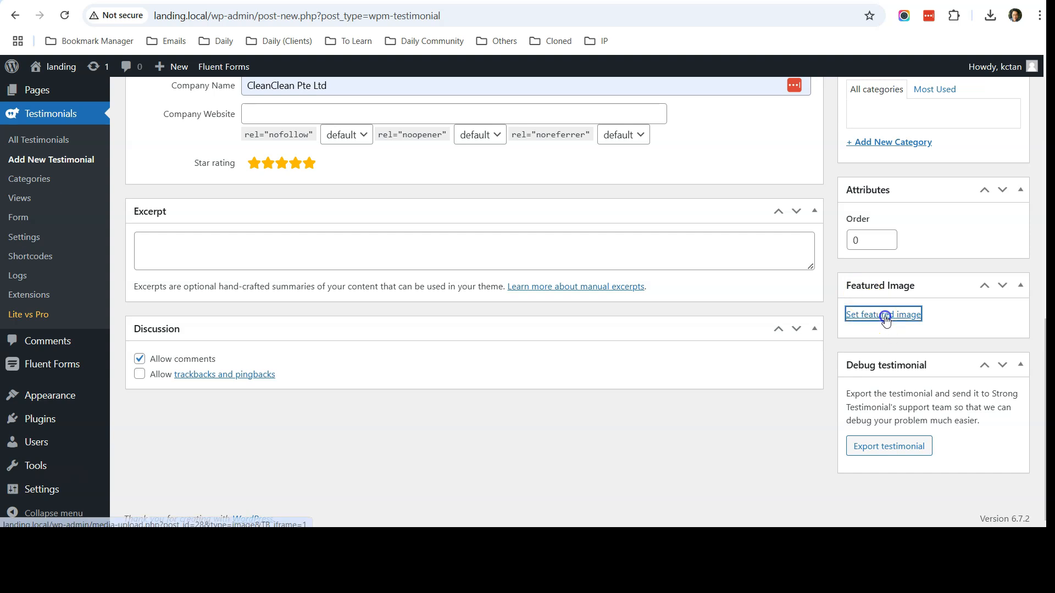
click(883, 313)
click(538, 317)
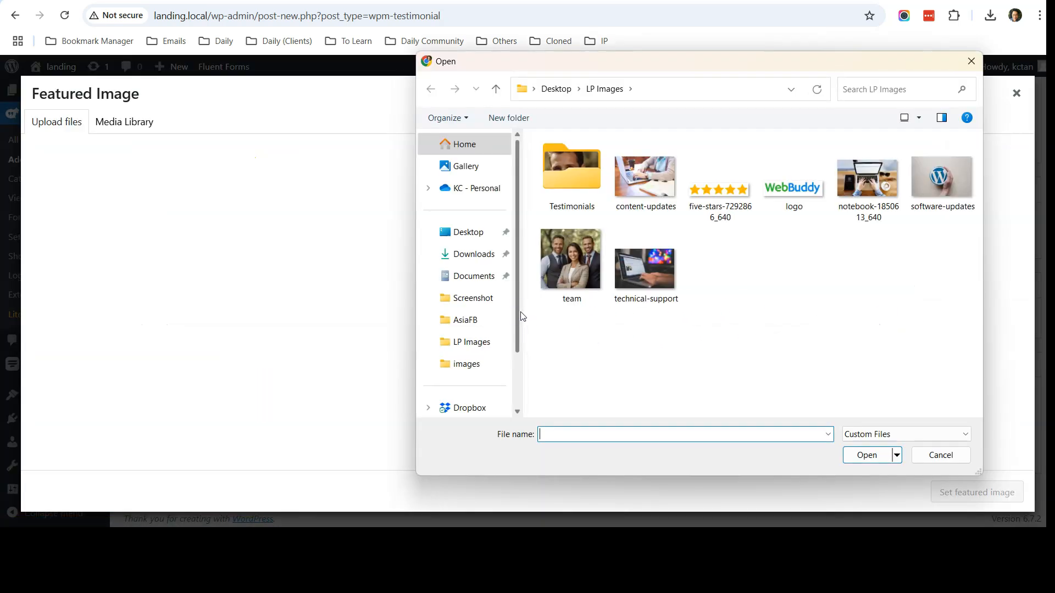
double_click(589, 189)
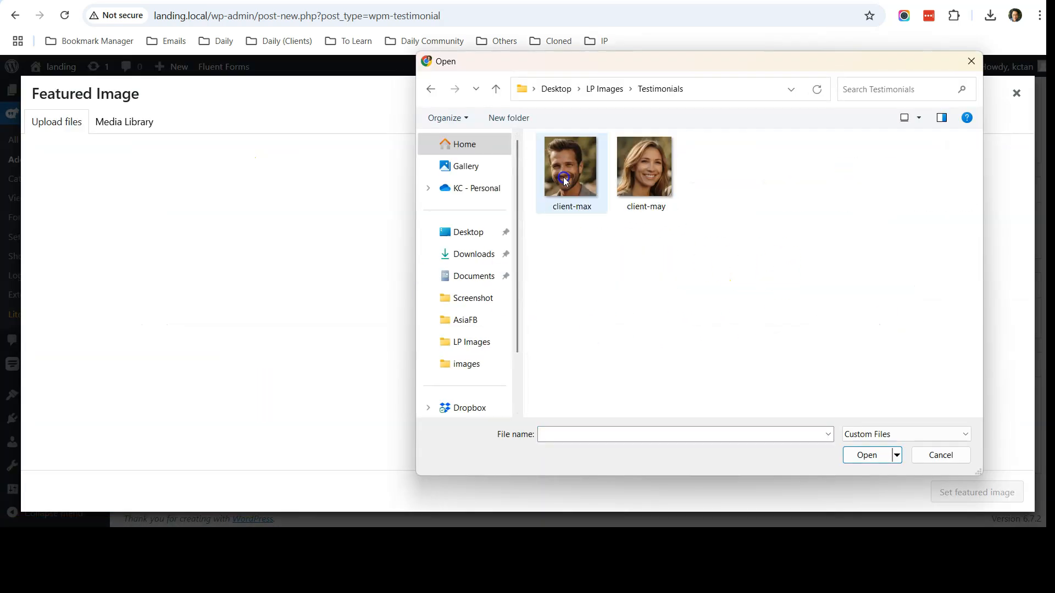
double_click(642, 190)
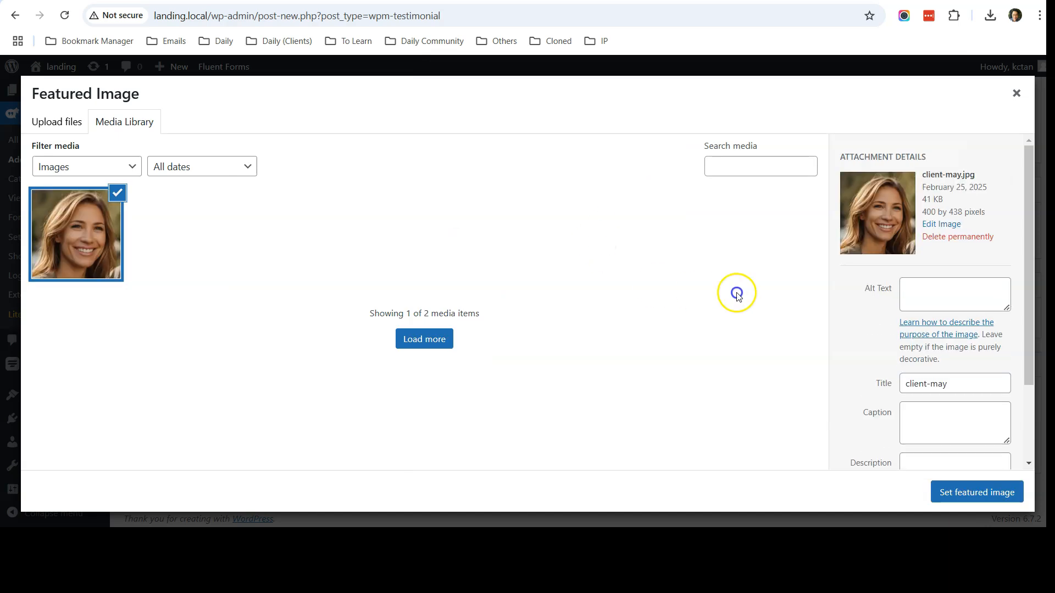
click(974, 493)
Publish the testimonial from the CleanClean Pte Ltd client.
scroll(830, 388, down, 2)
scroll(800, 374, up, 12)
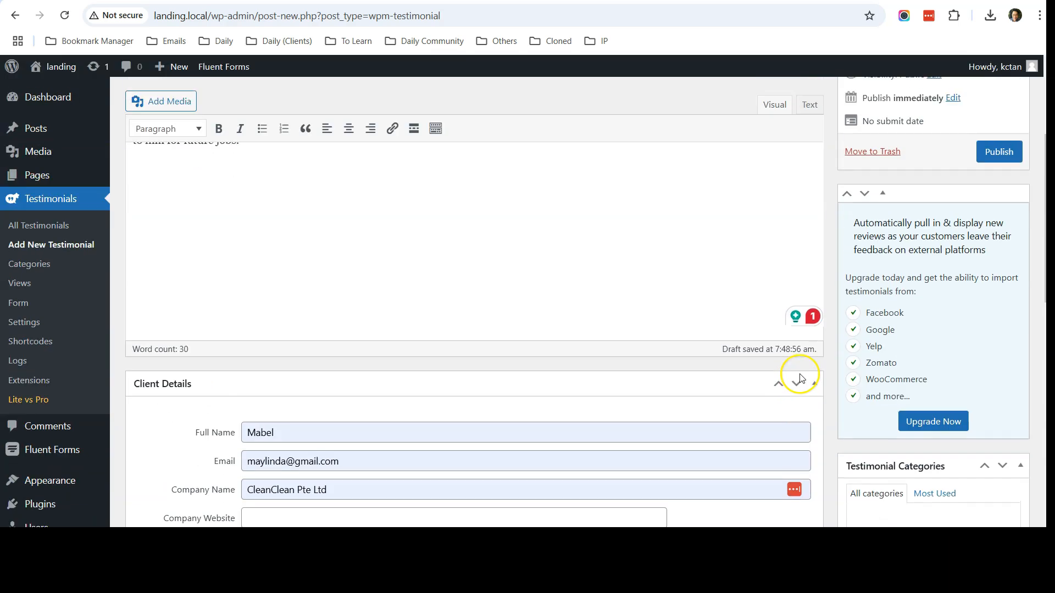
click(997, 344)
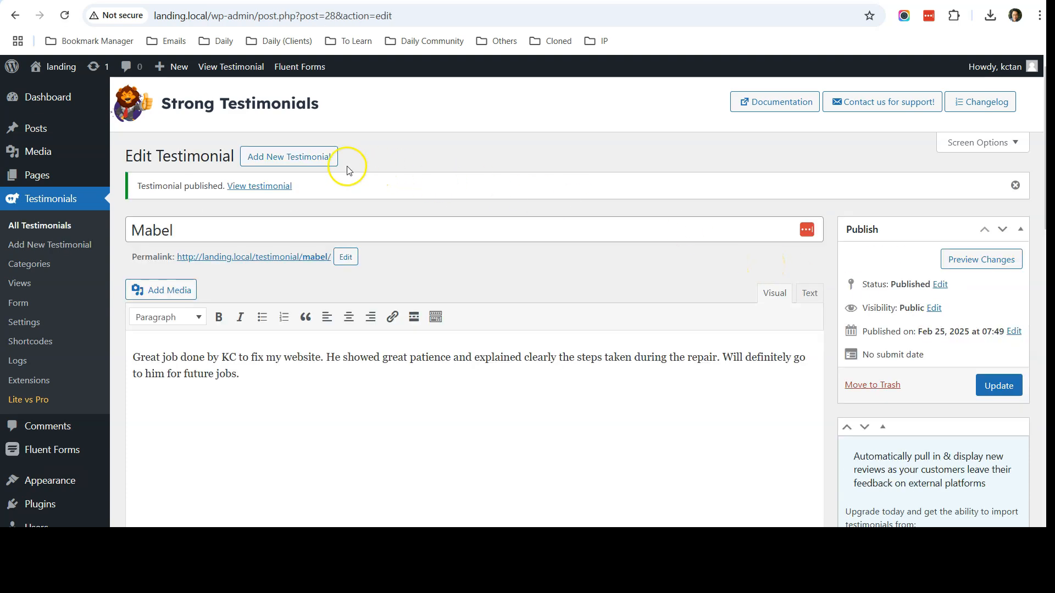
Add a second testimonial with the other client's name, e-mail and praise for help with website maintenance issues, and publish it.
click(306, 158)
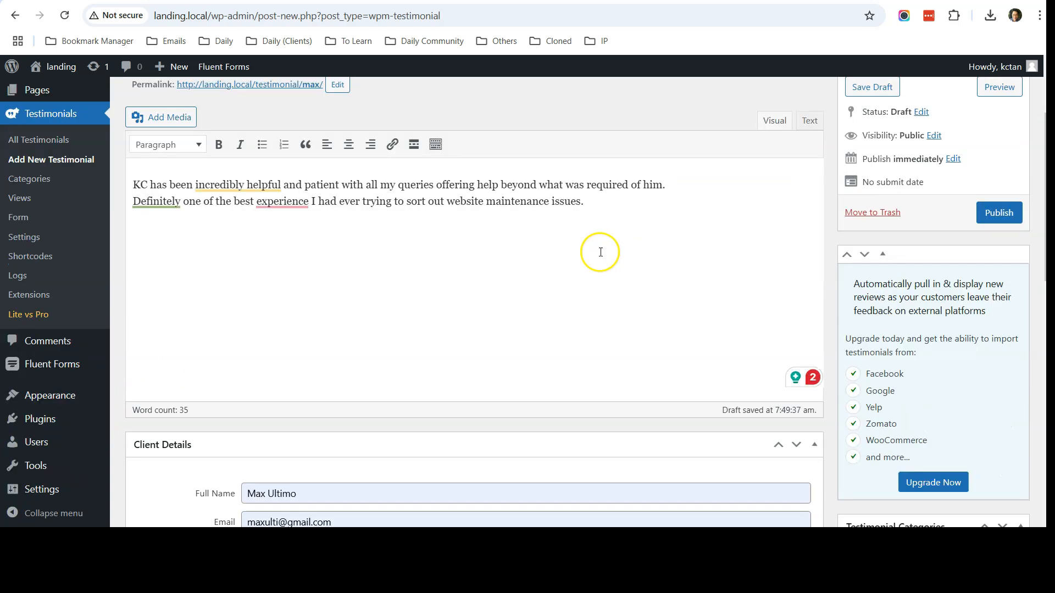
scroll(599, 253, down, 8)
scroll(598, 252, up, 10)
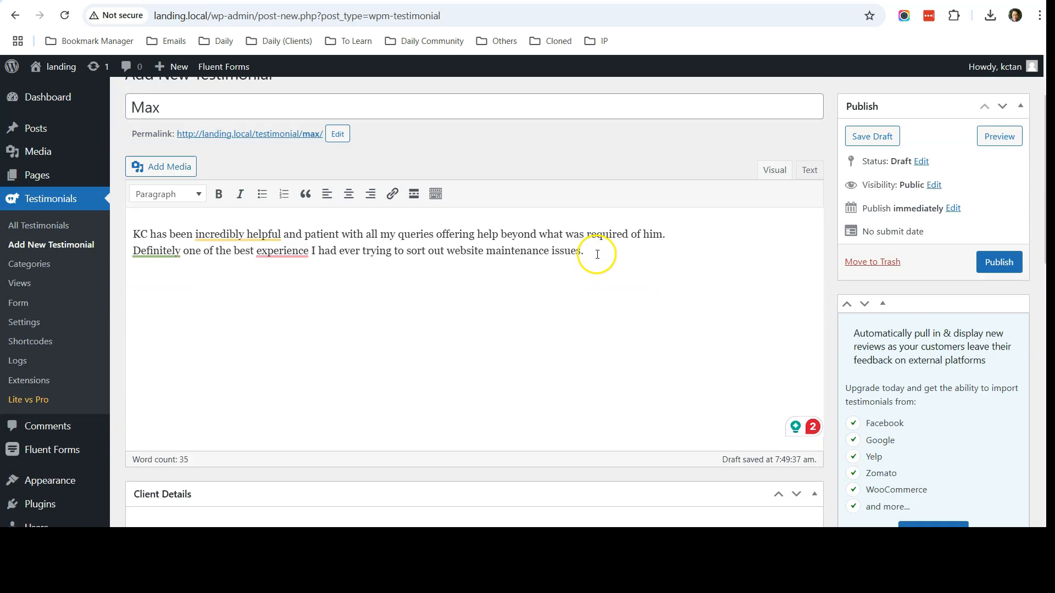
click(1003, 345)
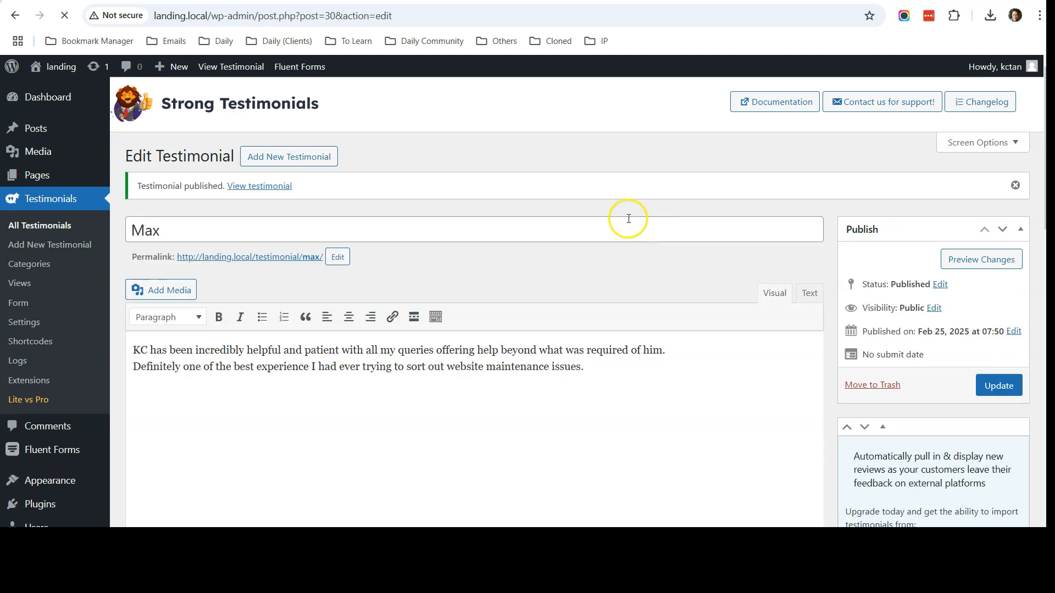
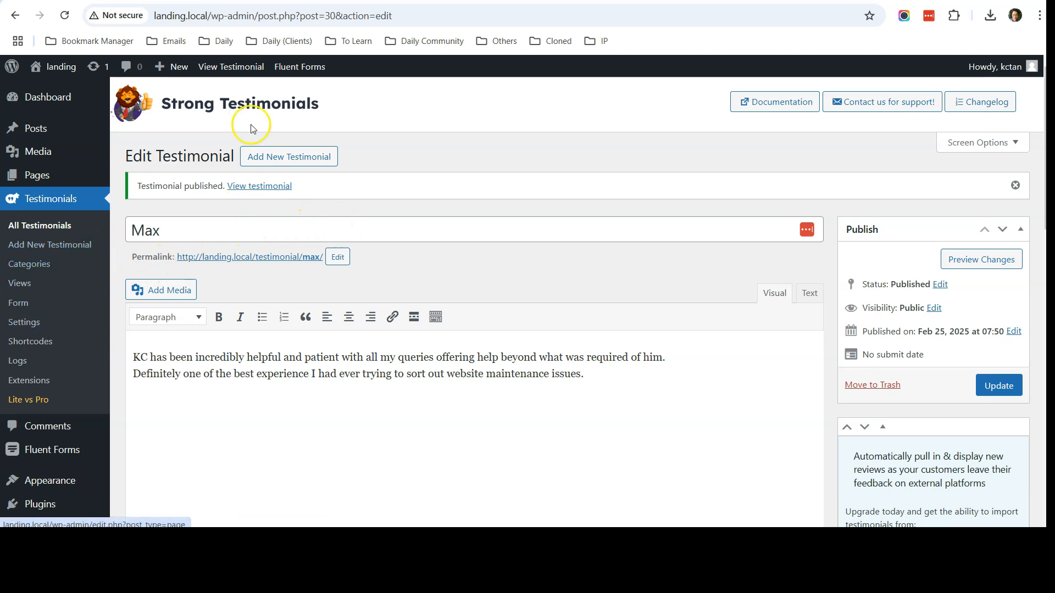
Create a new testimonial view named "Testimonial" and set its mode to Slideshow.
scroll(306, 299, down, 4)
scroll(309, 301, up, 3)
scroll(308, 302, up, 1)
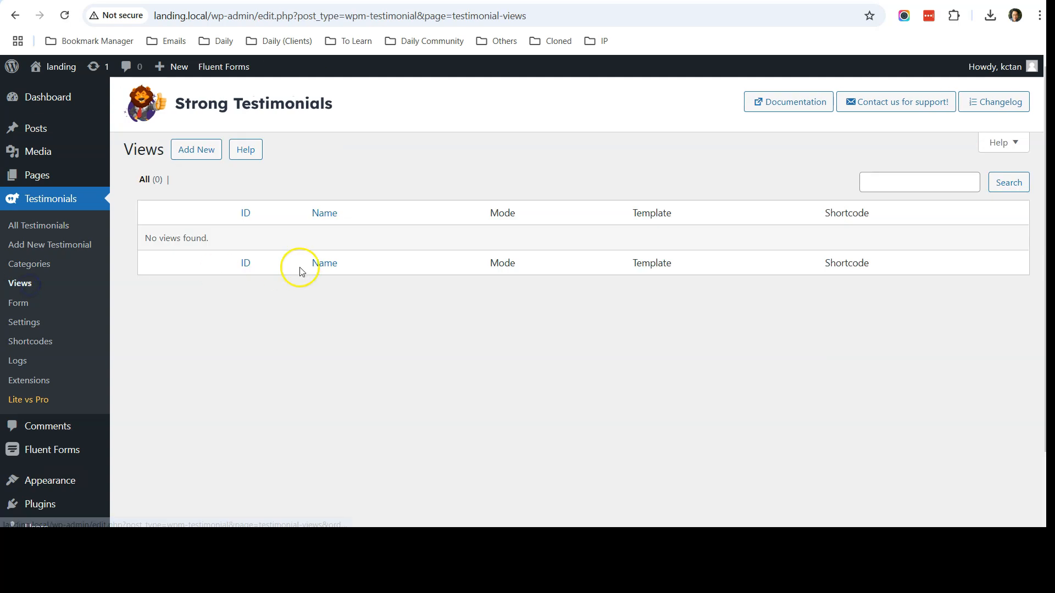
click(201, 149)
click(309, 196)
text(Testimonial)
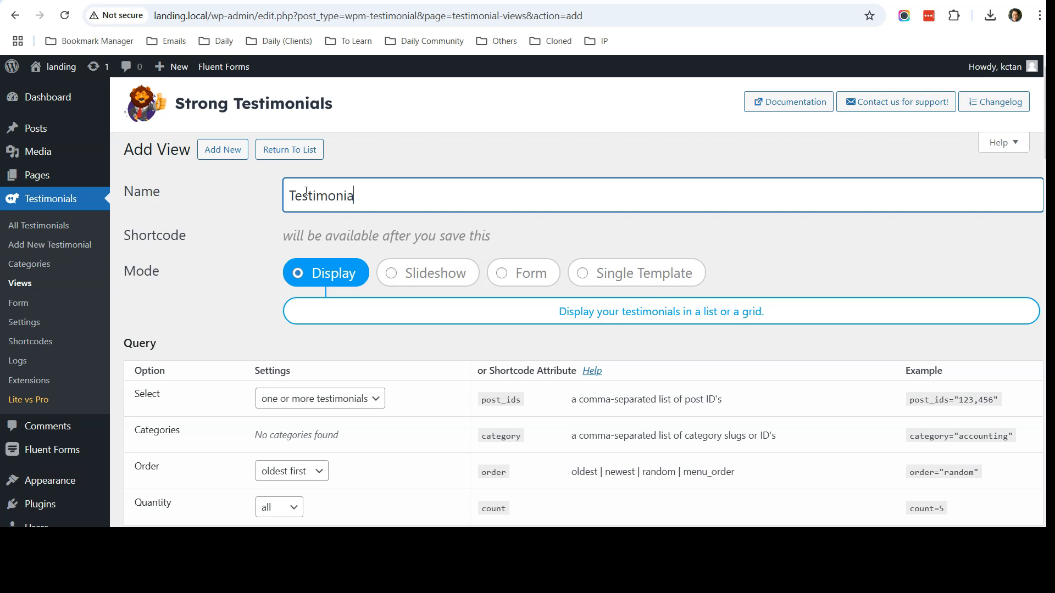
click(433, 274)
Add the star_rating field to the view's custom fields below Company Name.
scroll(429, 272, down, 10)
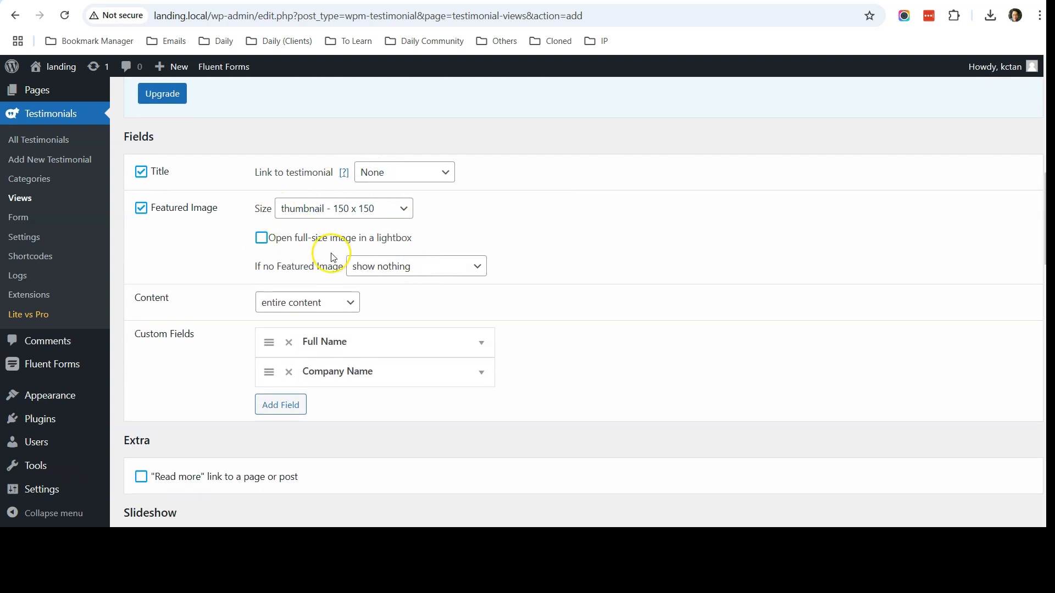
scroll(464, 288, down, 3)
click(283, 281)
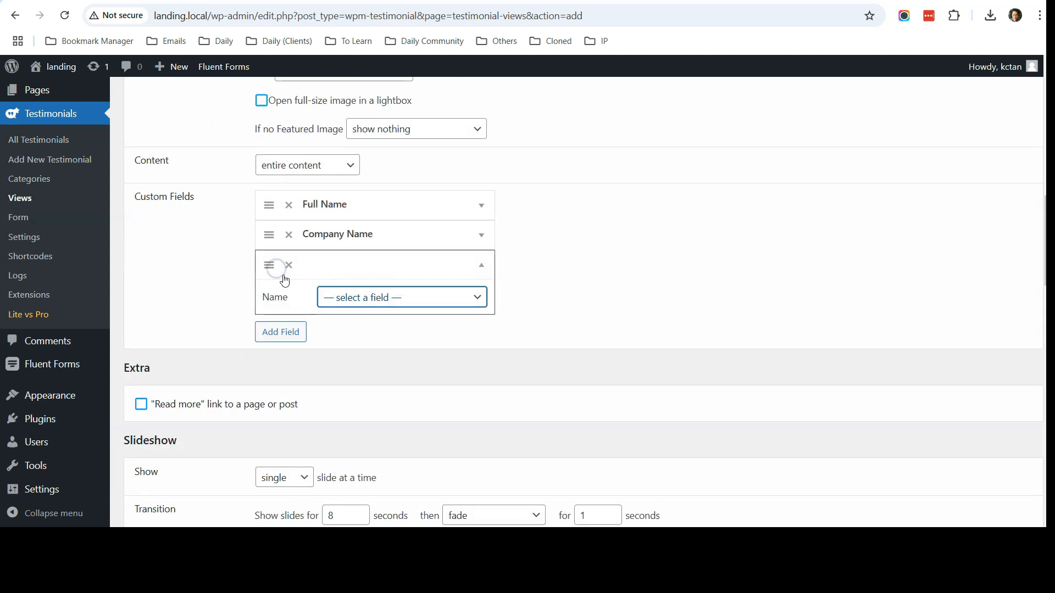
click(367, 298)
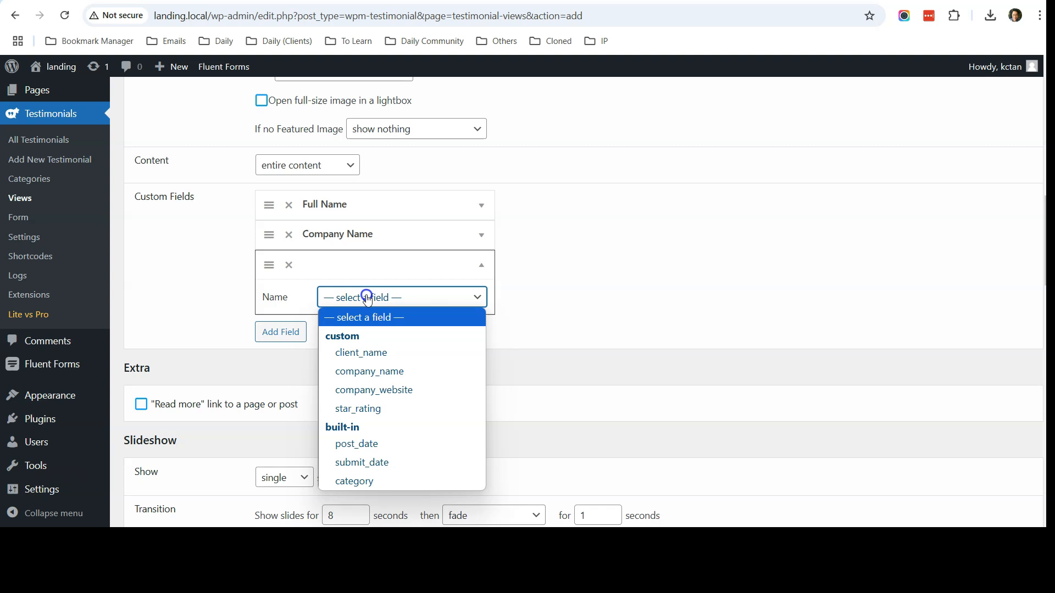
click(395, 406)
Review the slideshow settings and set the testimonial view's style template to Modern.
scroll(565, 284, down, 1)
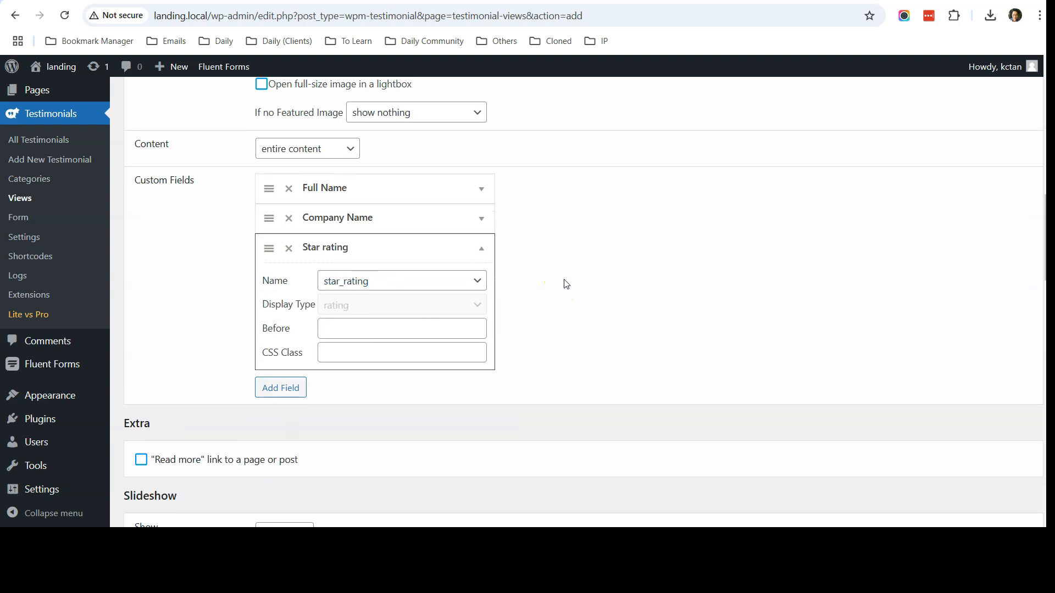
scroll(566, 284, down, 5)
scroll(252, 266, down, 2)
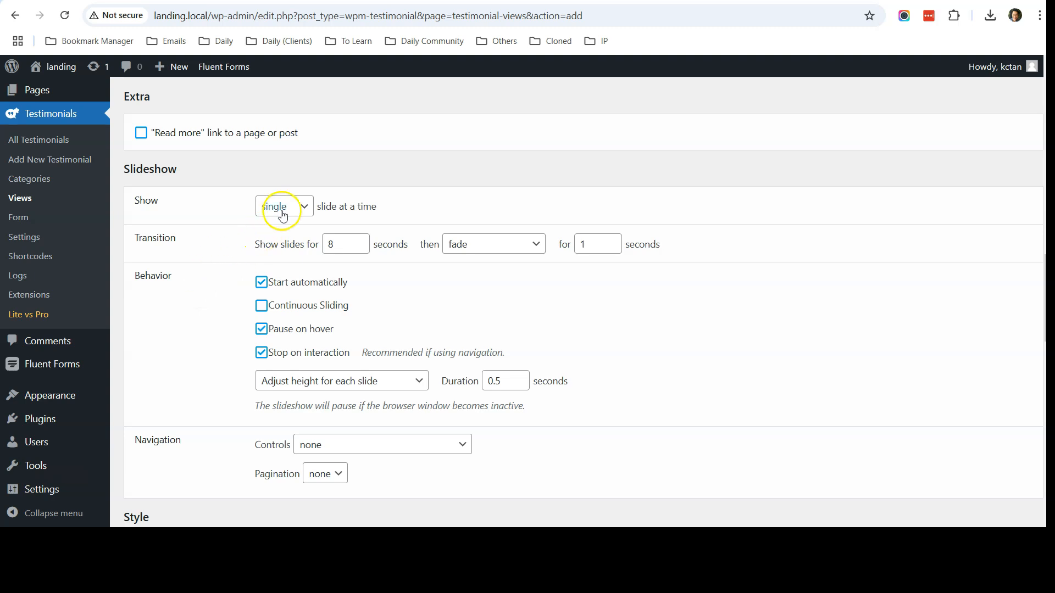
scroll(226, 266, down, 2)
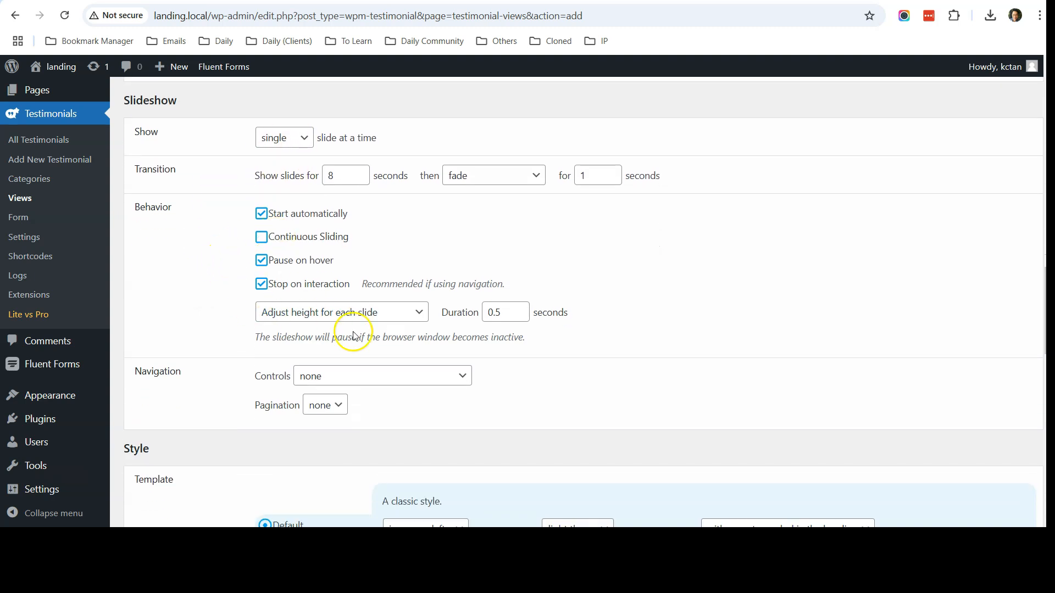
scroll(286, 346, down, 6)
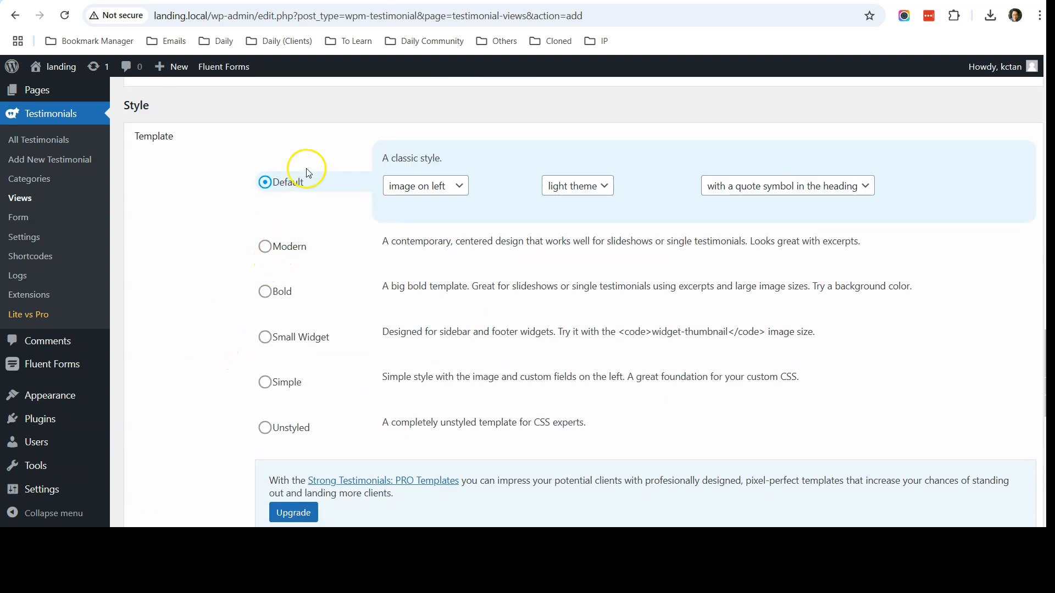
click(265, 247)
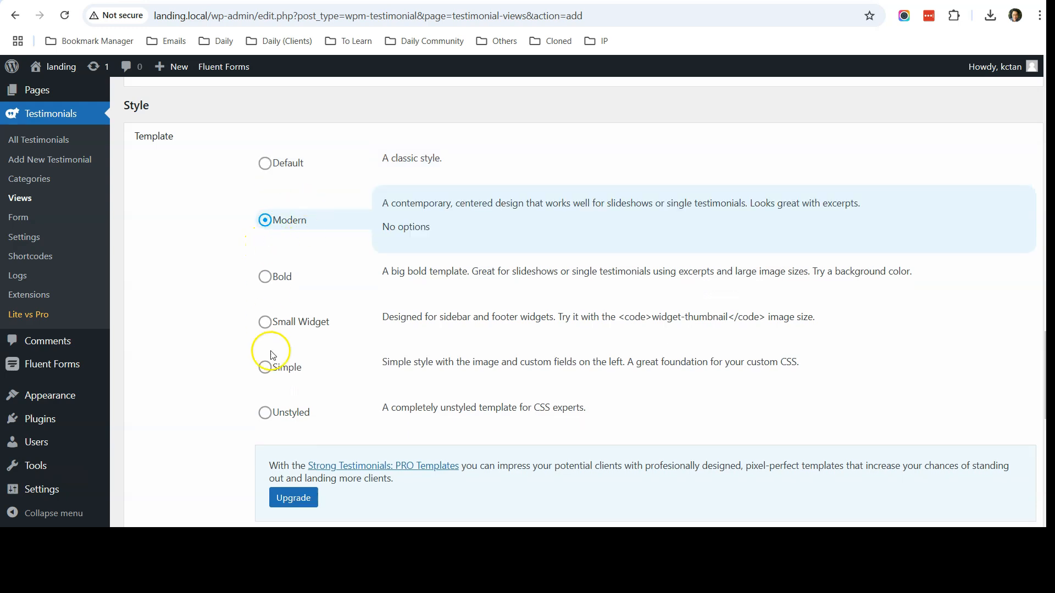
scroll(220, 306, down, 1)
scroll(220, 306, down, 8)
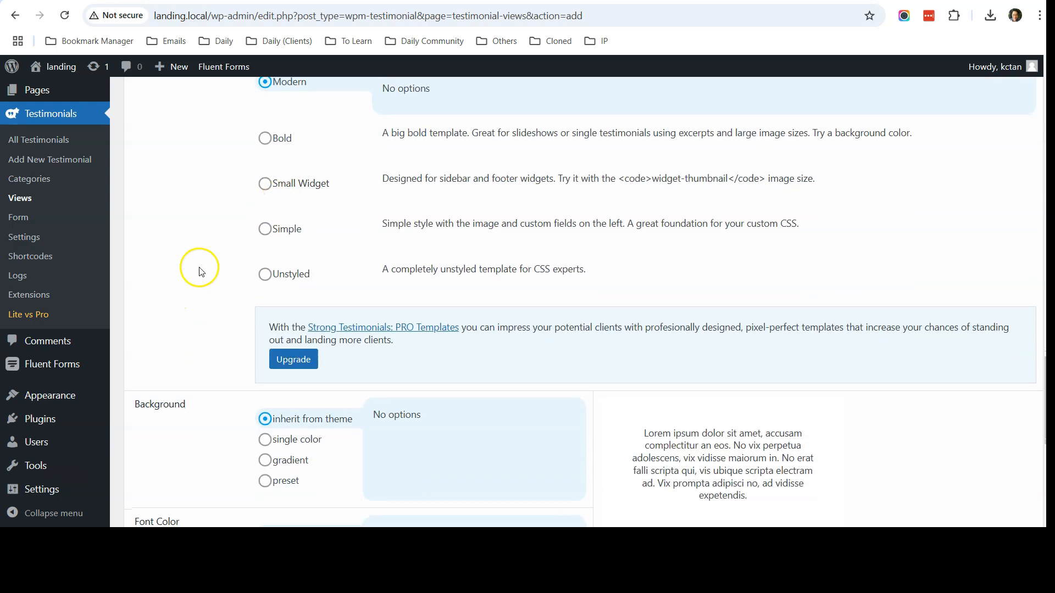
Save the testimonial view and copy its shortcode to the clipboard.
click(168, 468)
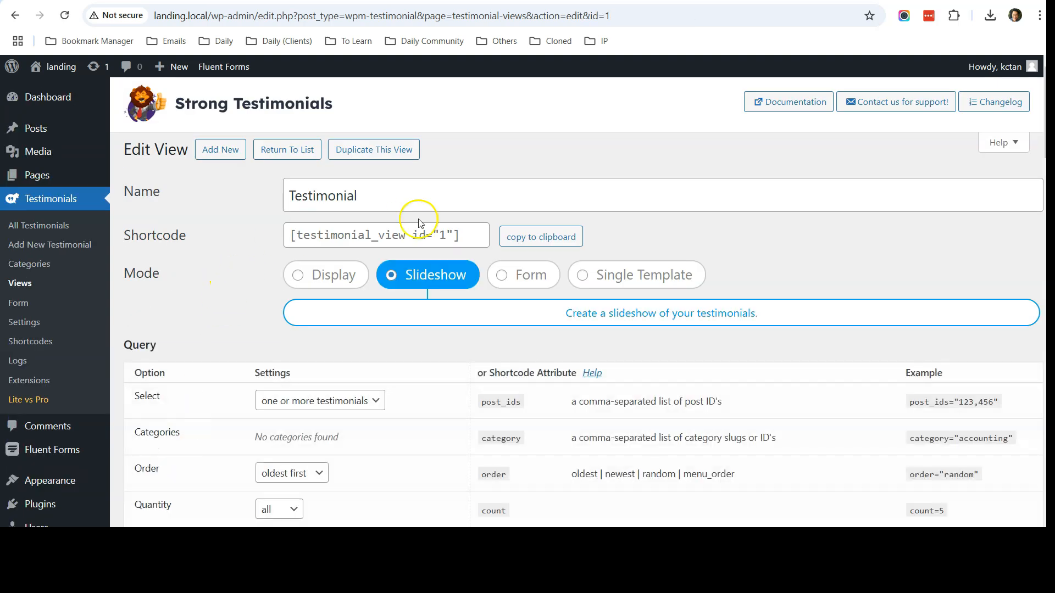
click(523, 245)
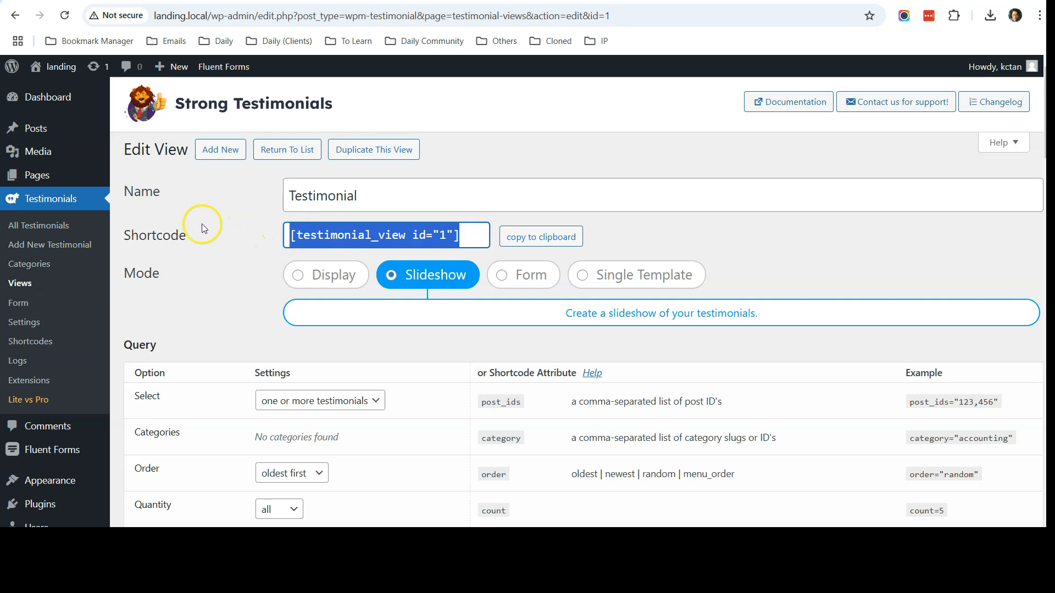
Open the Home page from the list of all pages for editing.
mouse_move(39, 177)
click(134, 179)
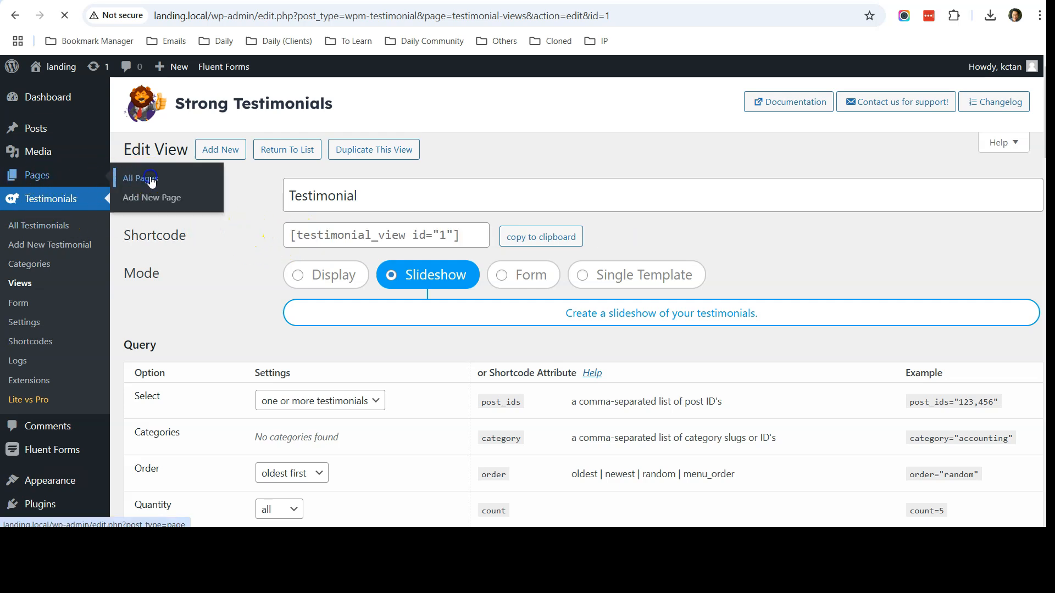
click(163, 233)
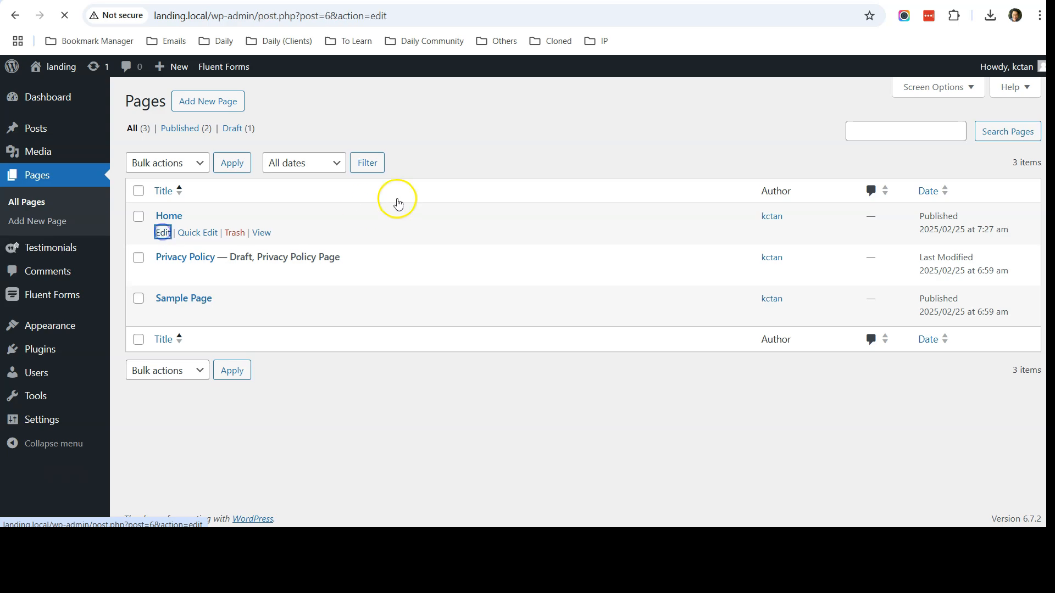
Display the page's block structure and delete the empty paragraph below the Services, 3 columns group.
scroll(467, 232, down, 15)
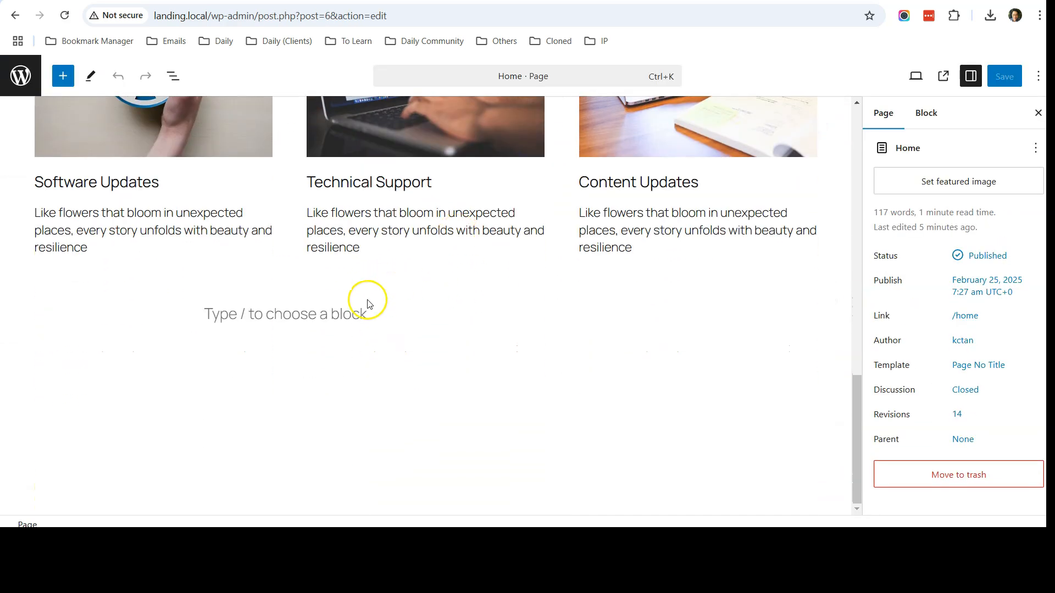
click(176, 77)
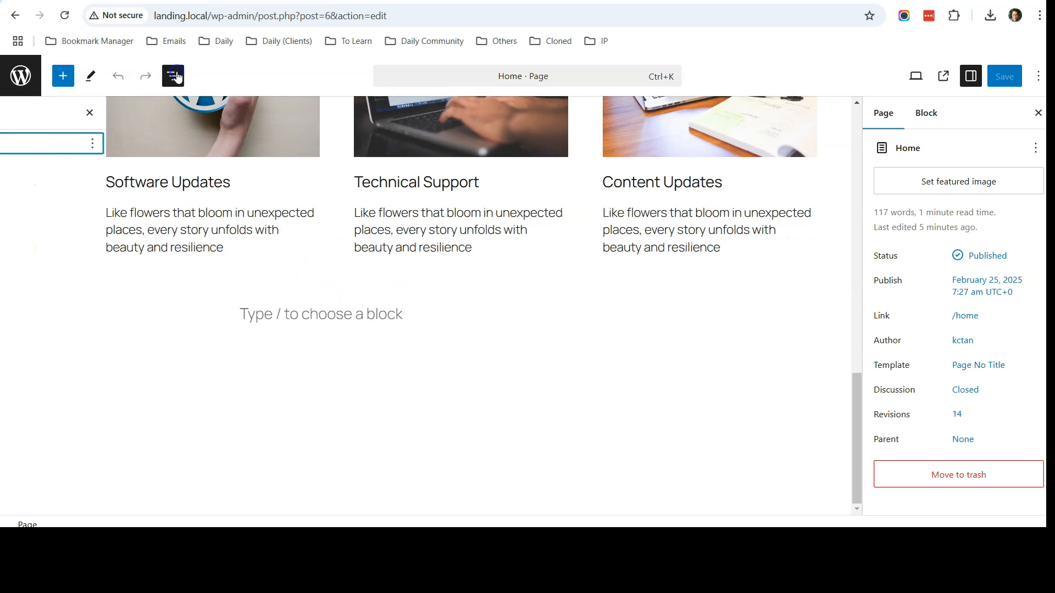
click(63, 77)
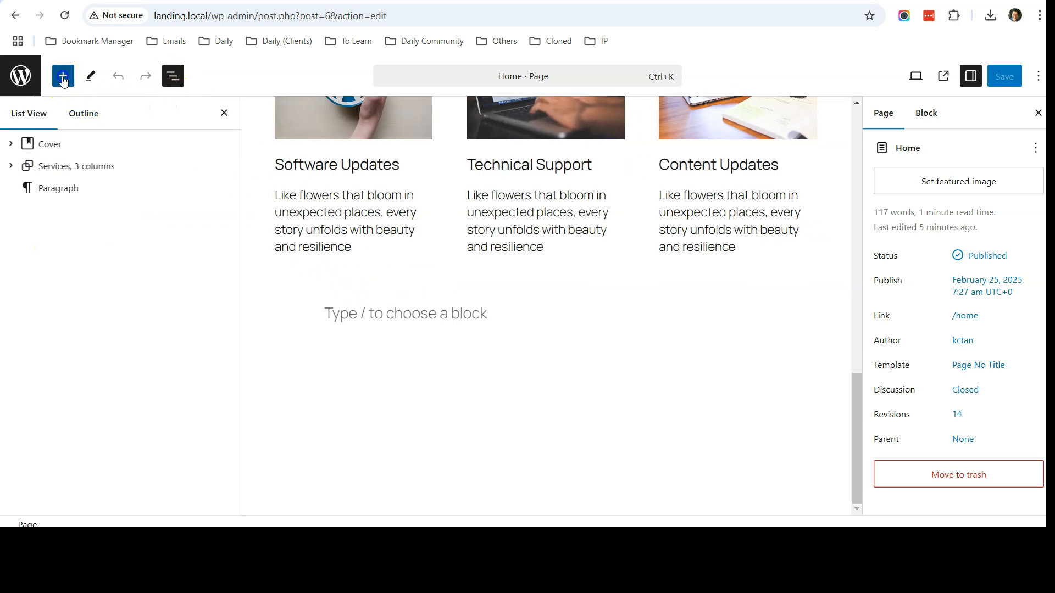
click(173, 75)
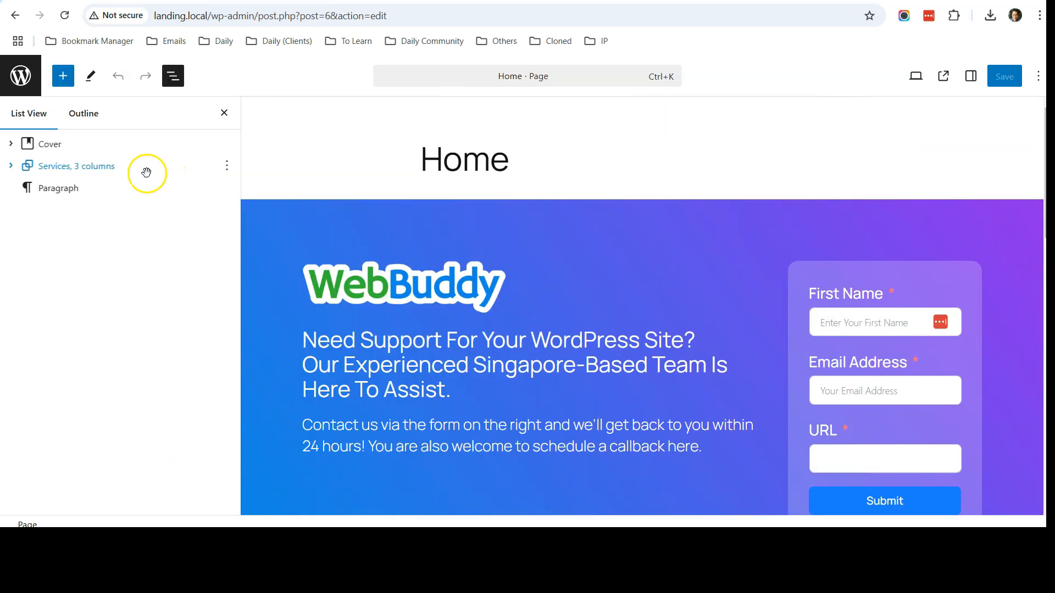
click(70, 188)
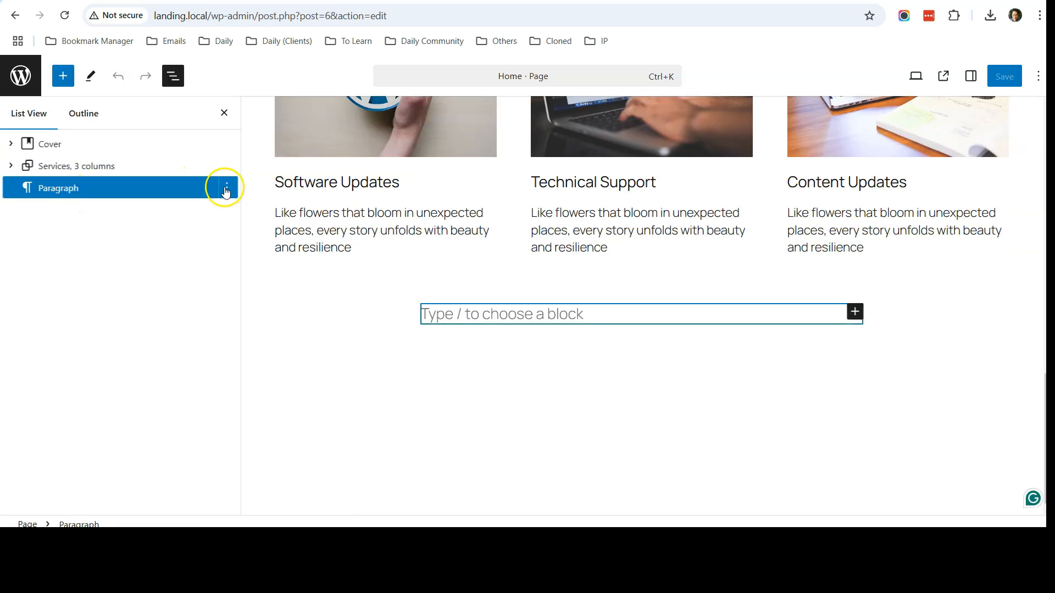
click(225, 189)
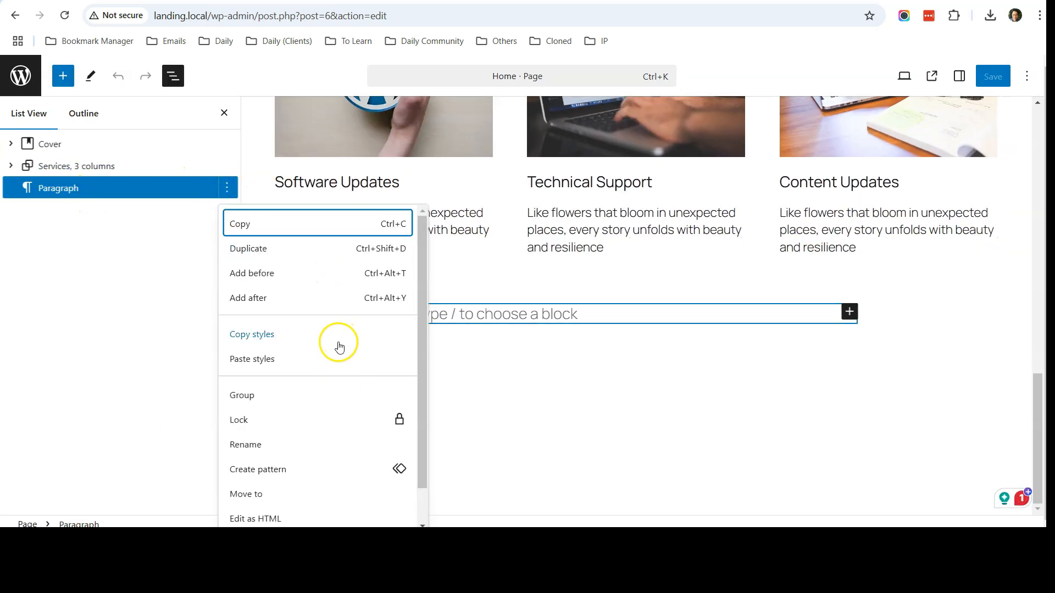
scroll(327, 415, down, 1)
click(301, 515)
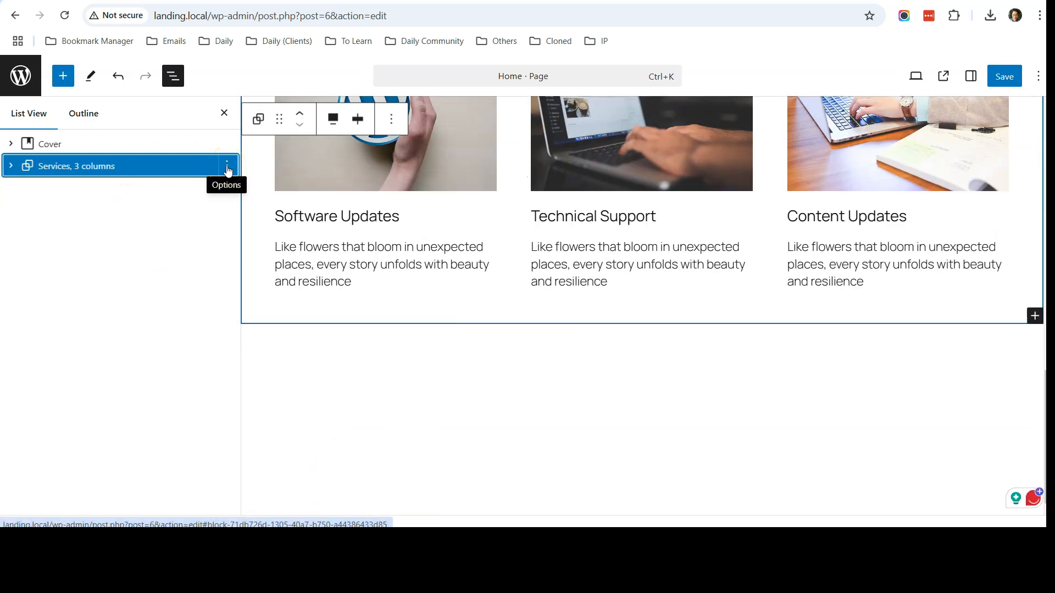
Add a Heading block after the Services, 3 columns group and set its level to Heading 1.
click(228, 170)
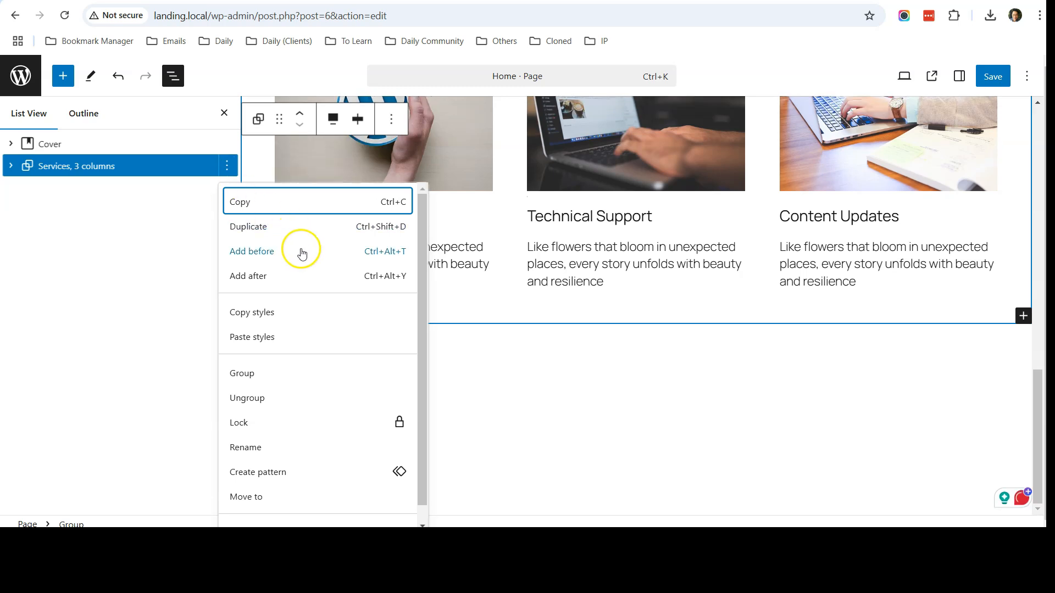
click(302, 278)
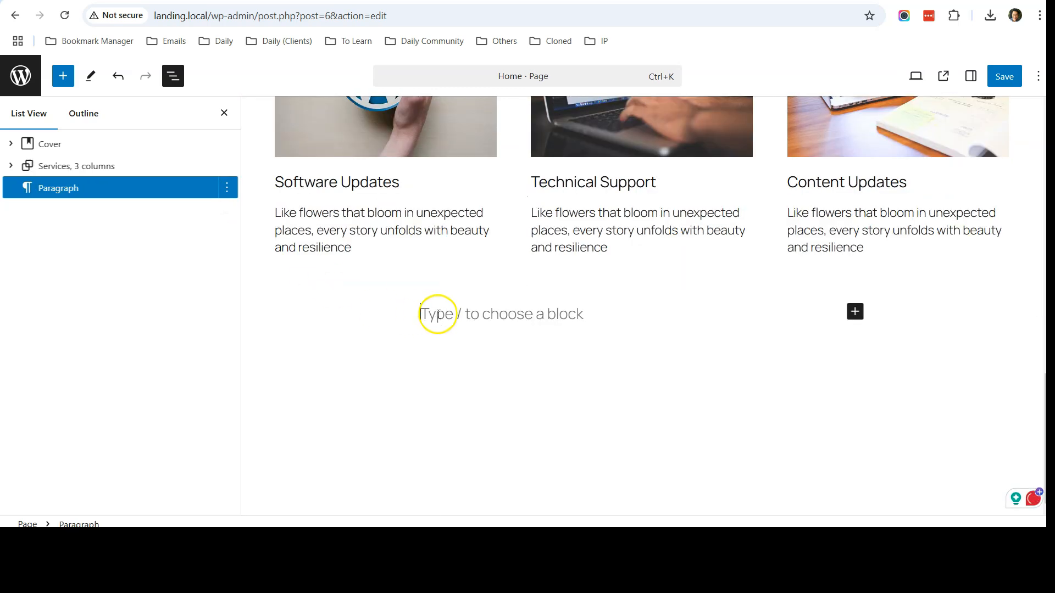
text(/hea)
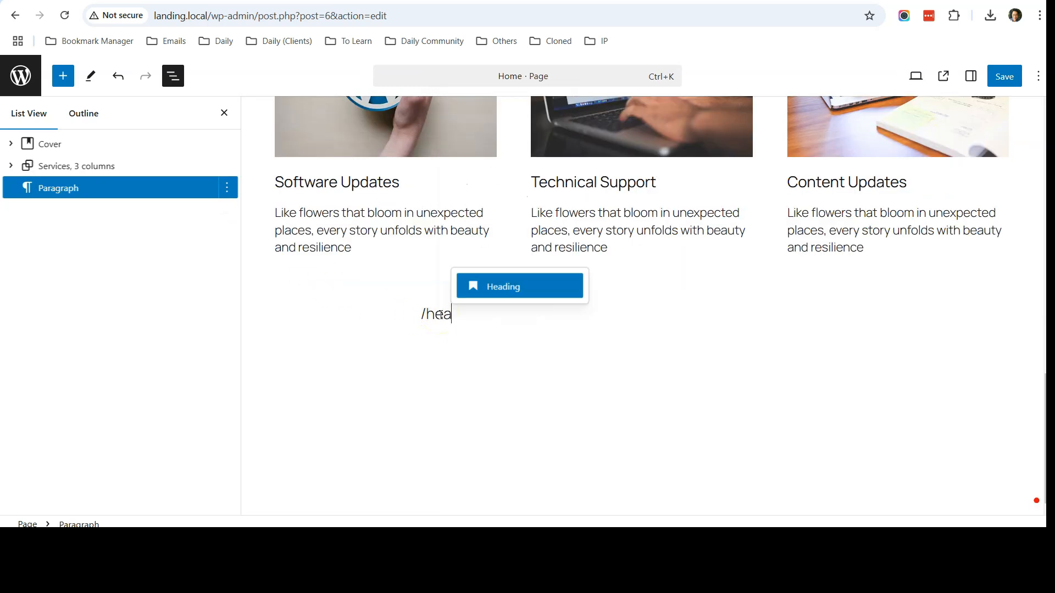
click(491, 292)
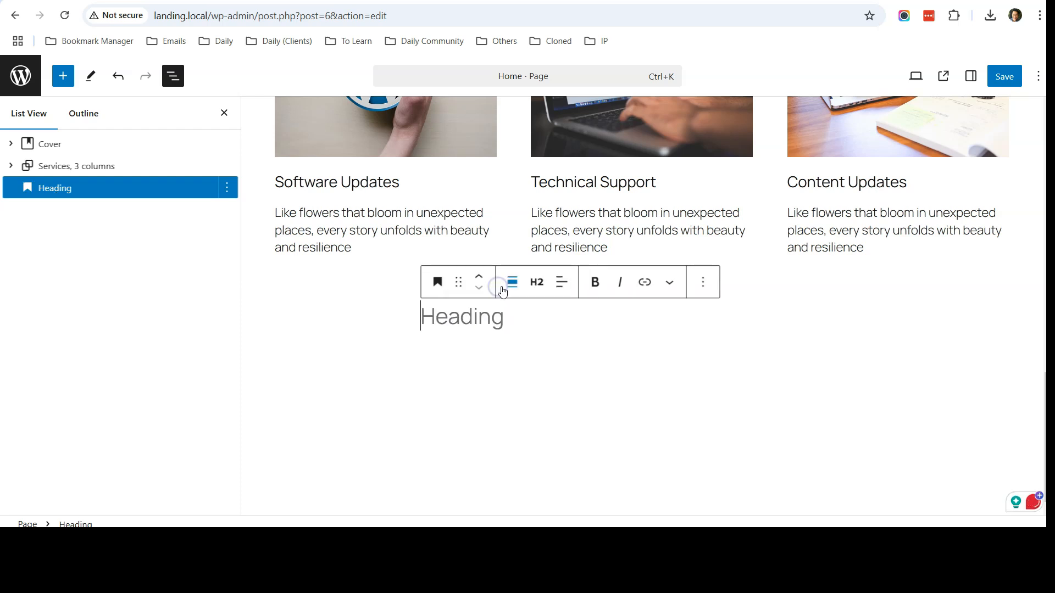
click(540, 282)
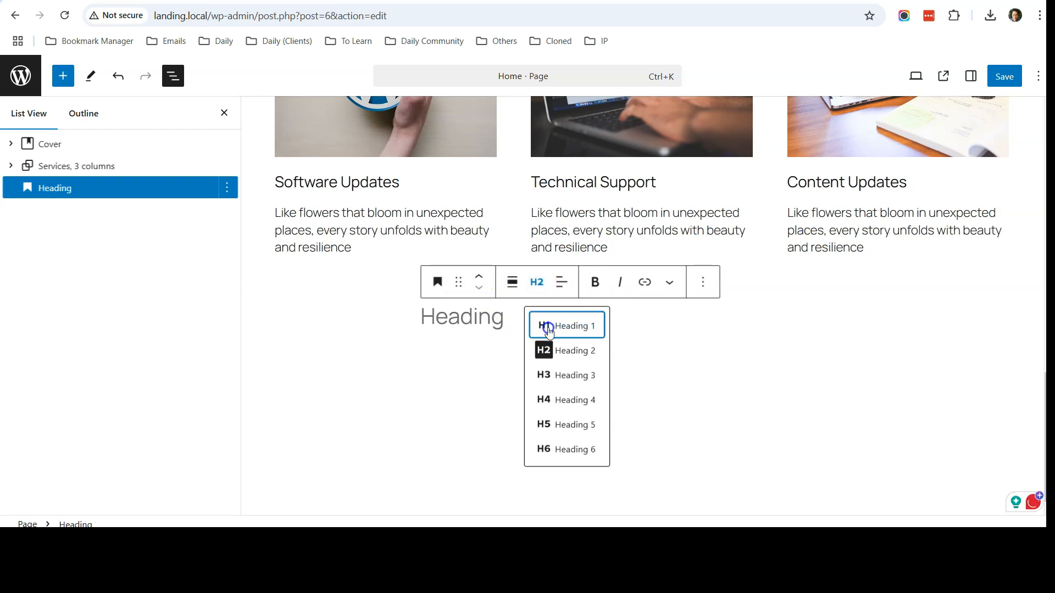
click(545, 324)
click(493, 323)
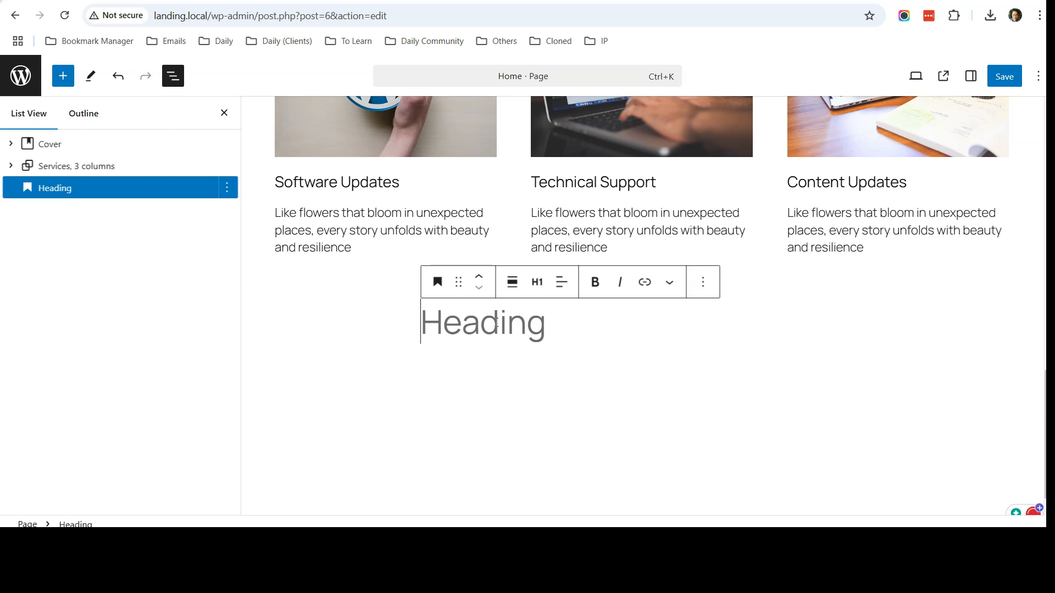
Enter "What People Say About Us" as the heading text and center it.
text(What people Ssay About Us)
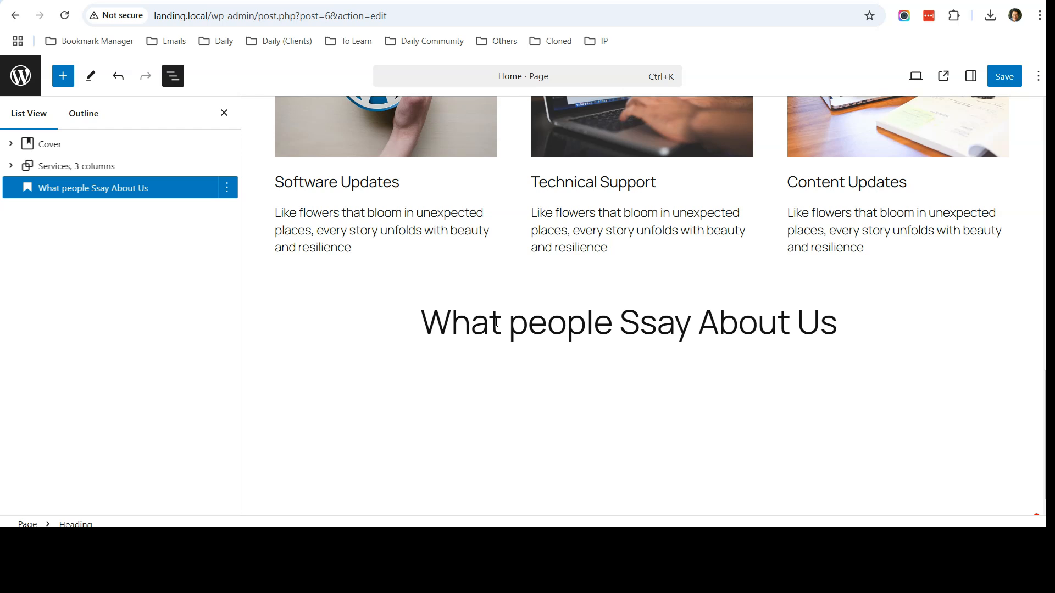
click(562, 354)
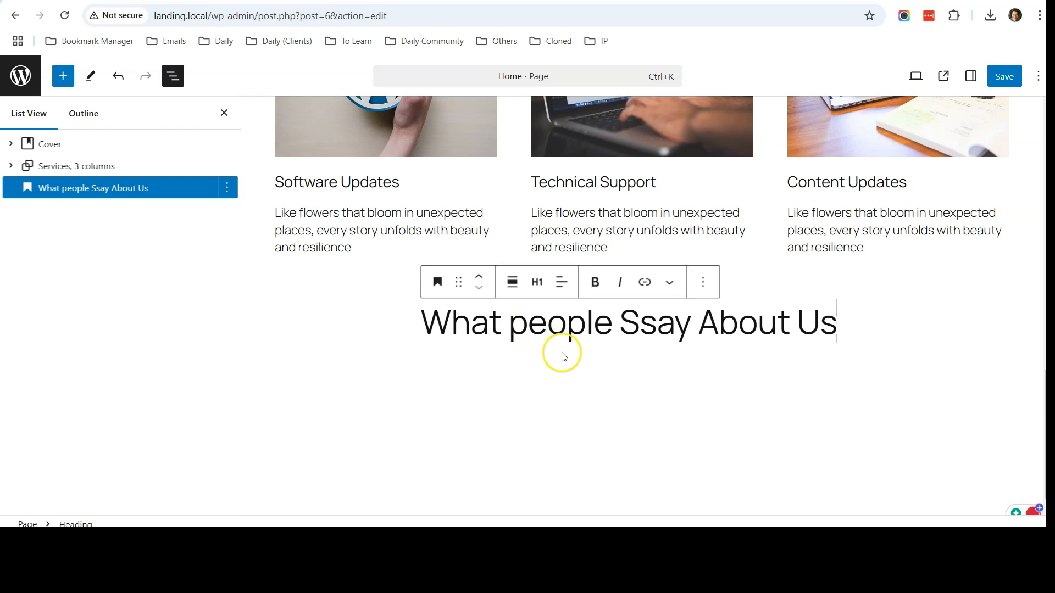
click(530, 329)
key(BackSpace)
text(P)
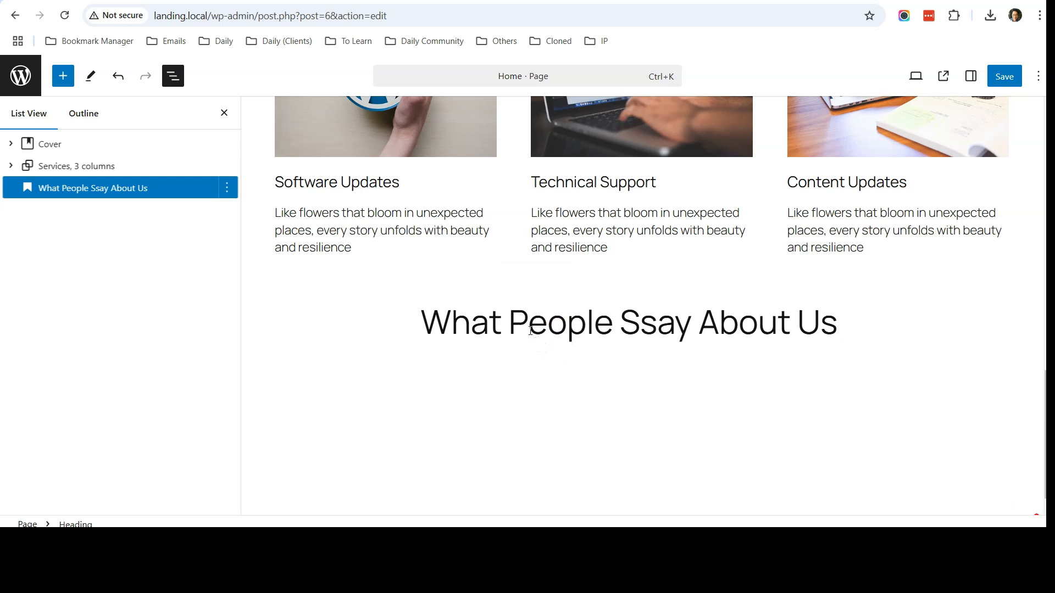
click(584, 328)
click(653, 325)
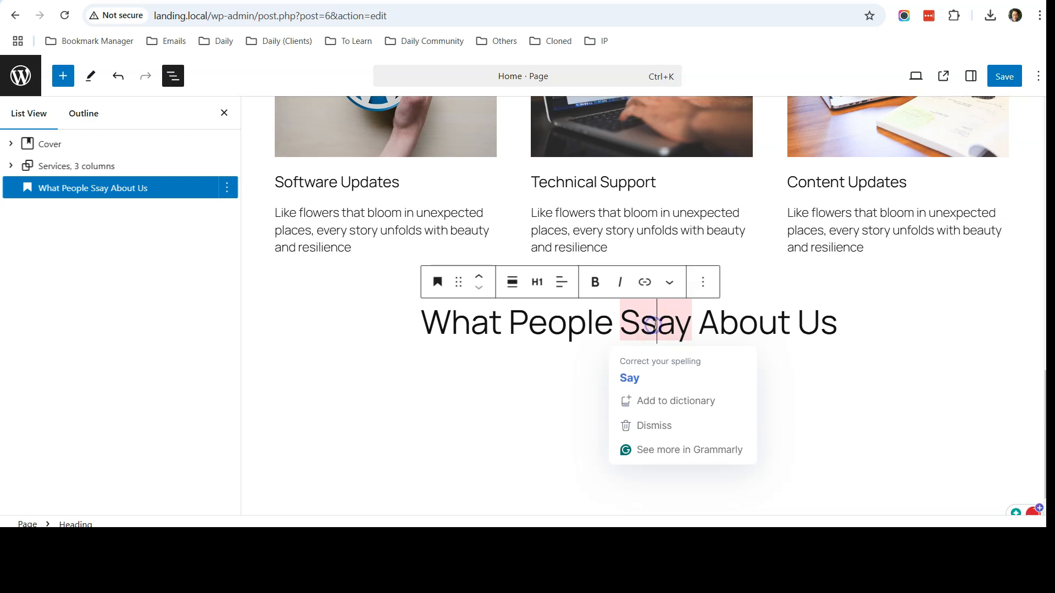
click(629, 378)
click(610, 307)
click(561, 282)
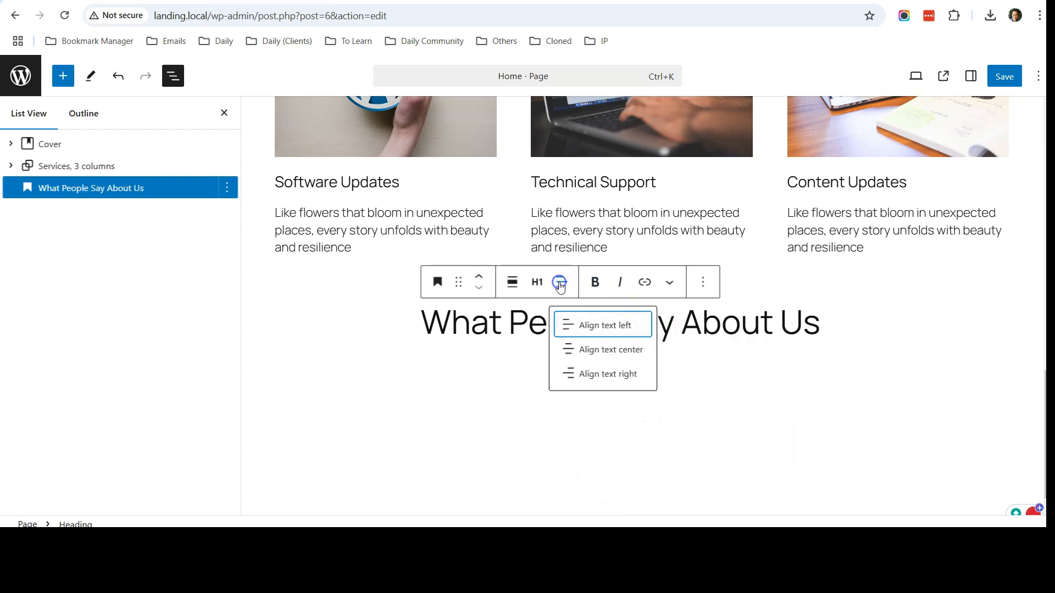
click(609, 350)
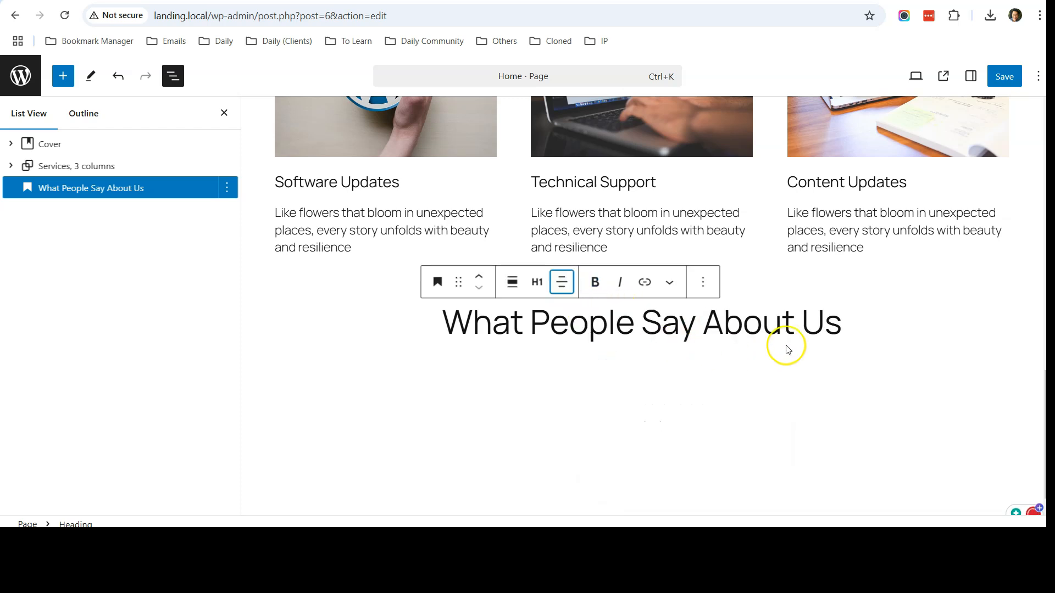
Below the heading, add a centered paragraph copied from the reference page: "Here's what clients have to say about their experience working with WebBuddy:".
click(858, 330)
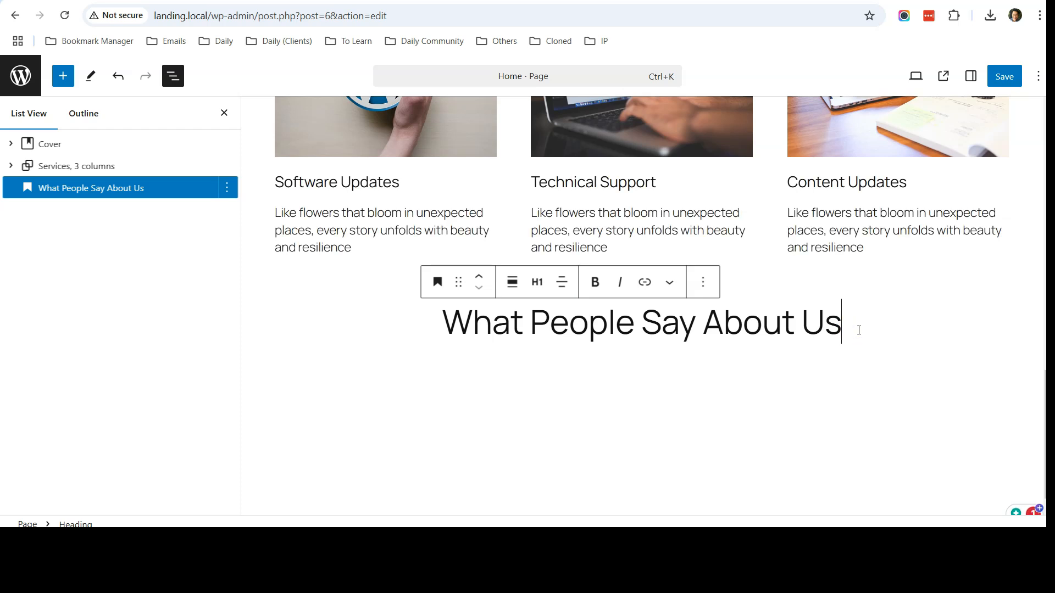
key(Return)
mouse_move(630, 523)
click(645, 476)
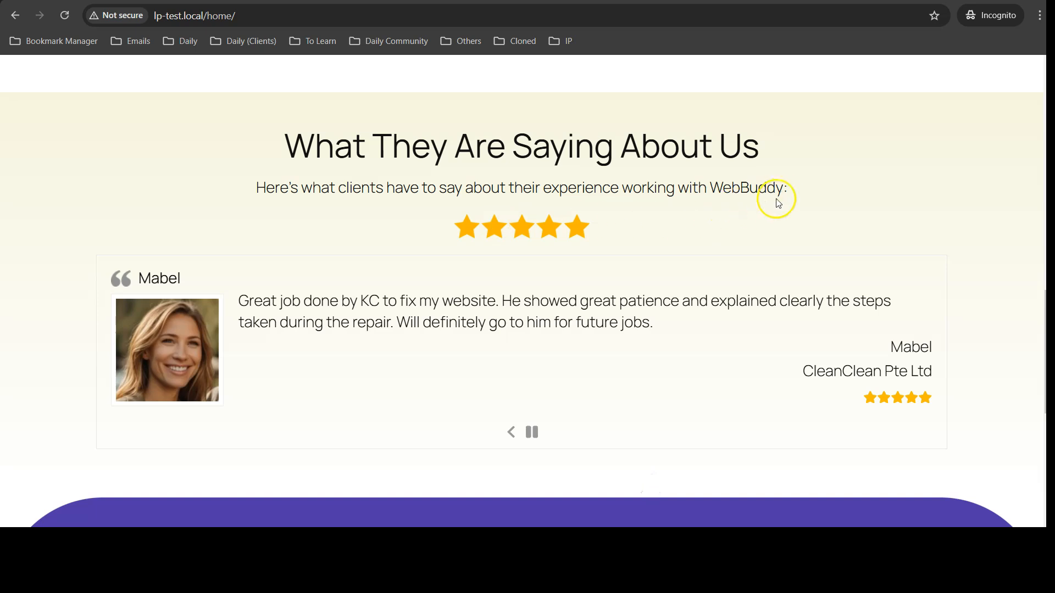
drag(802, 196, 255, 191)
key(ctrl+c)
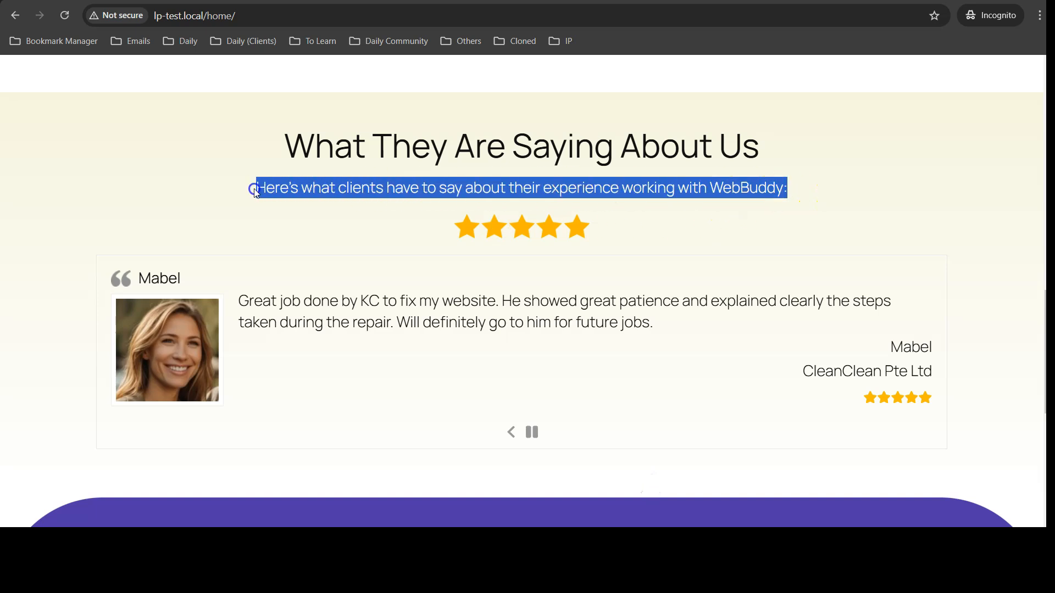
key(alt+Tab)
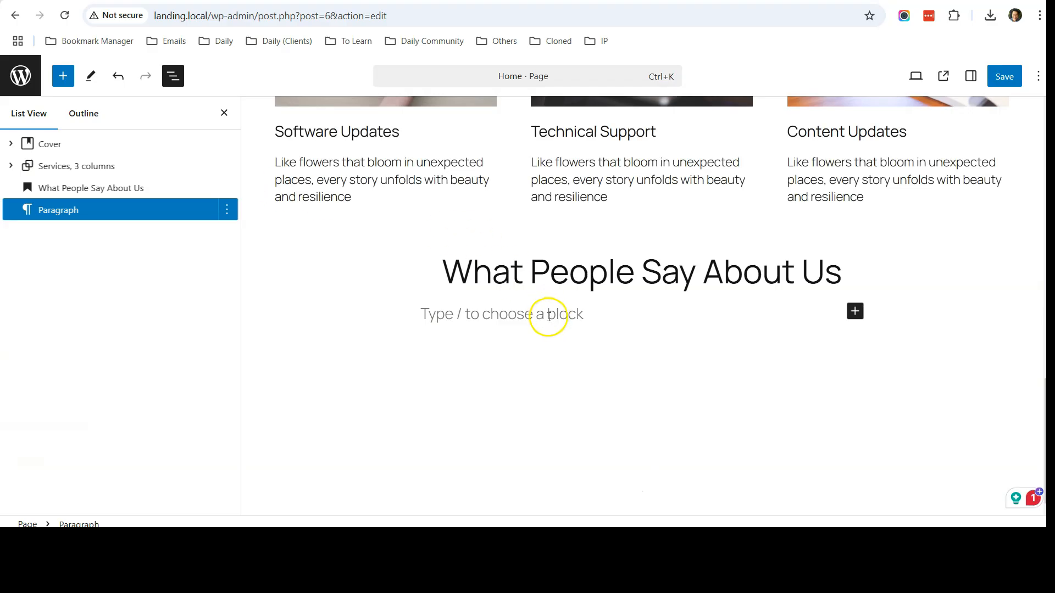
key(ctrl+v)
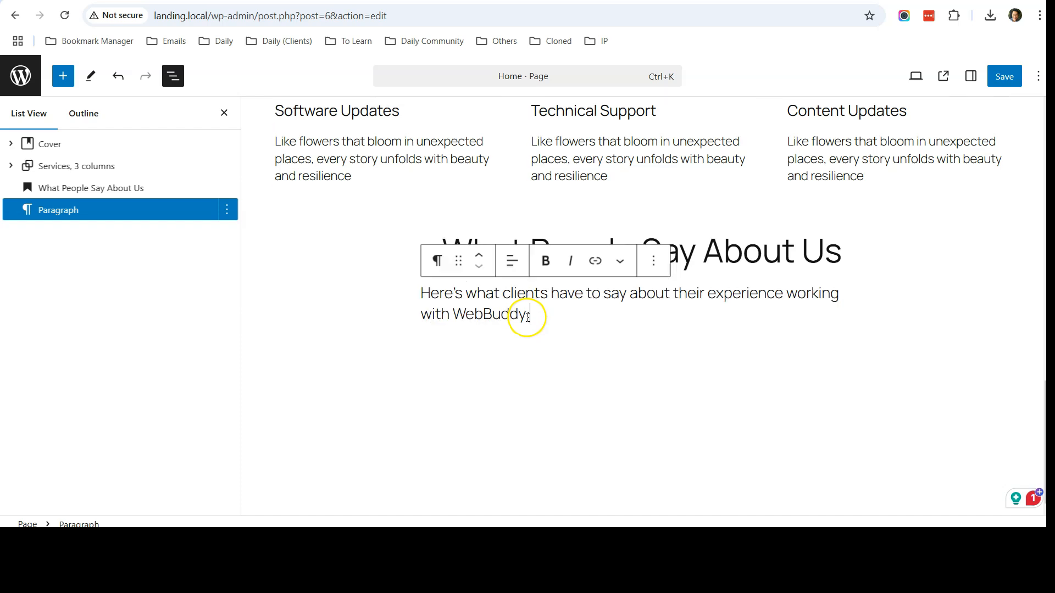
click(511, 262)
click(562, 328)
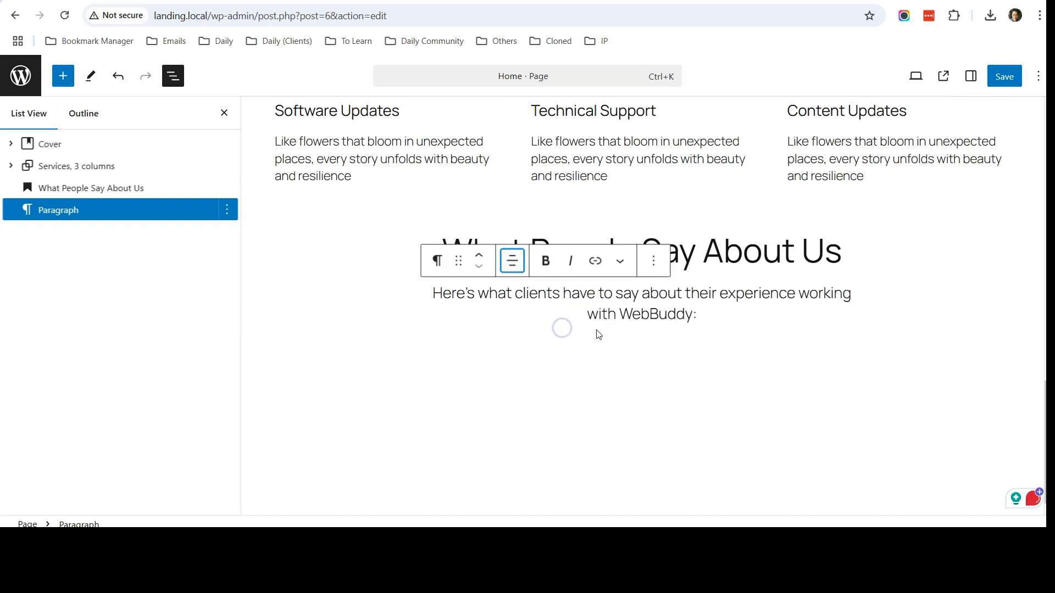
Insert an Image block below the paragraph and upload the five-stars picture from the LP Images folder.
key(Return)
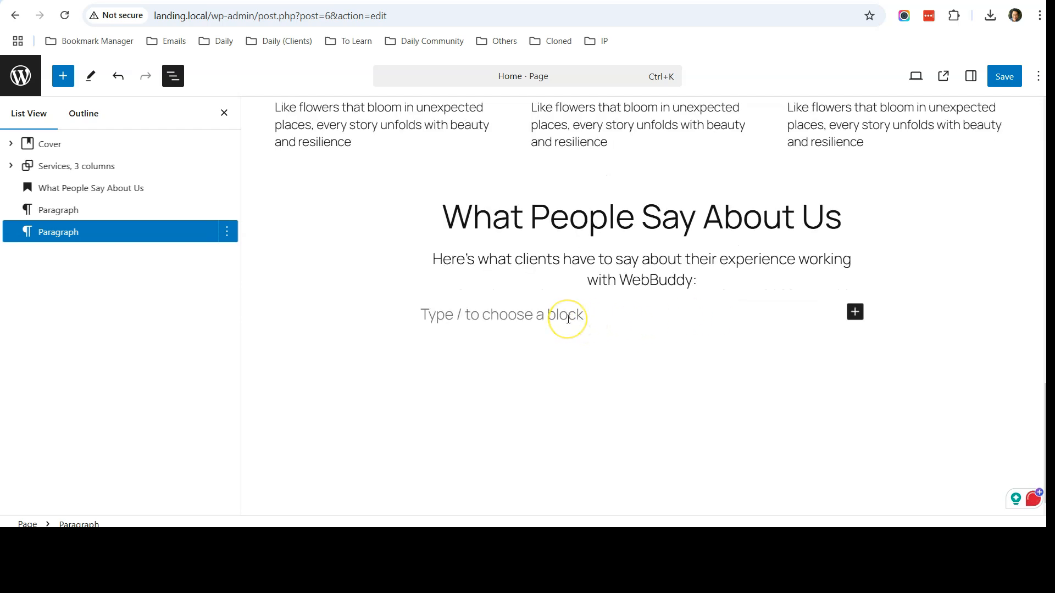
text(/image)
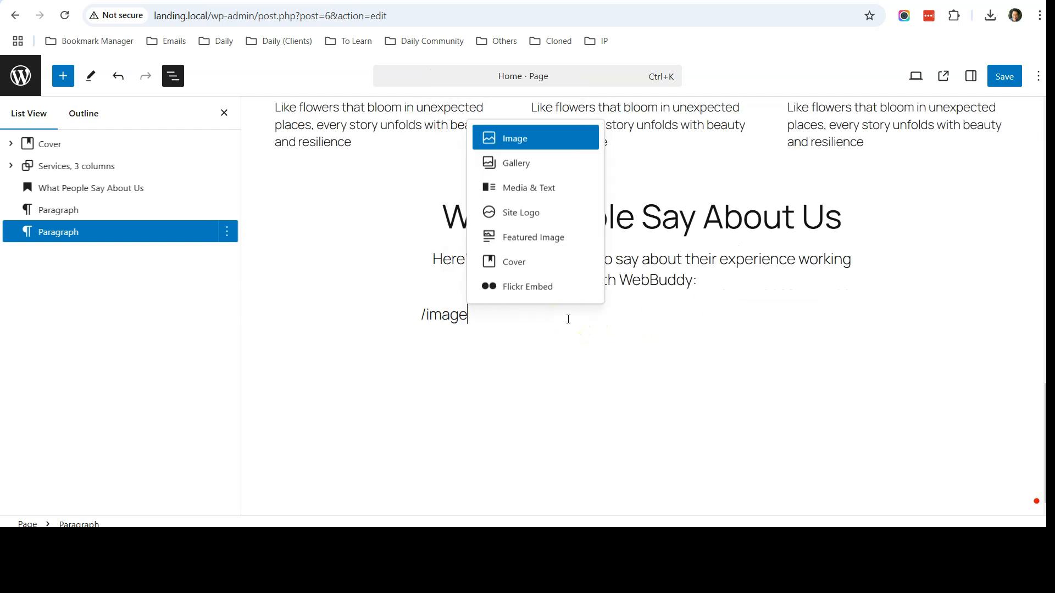
click(559, 138)
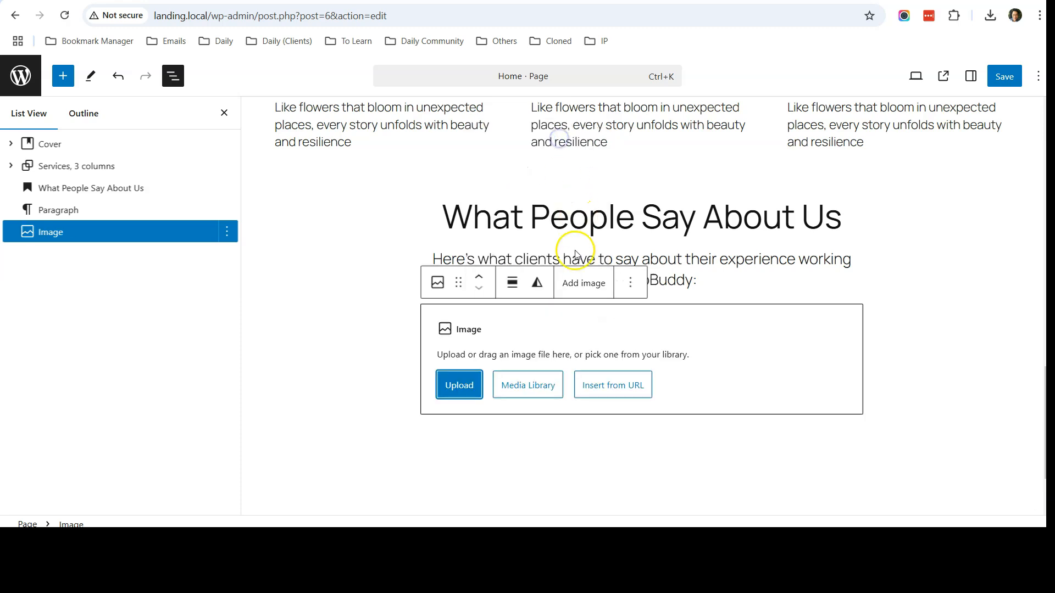
click(465, 387)
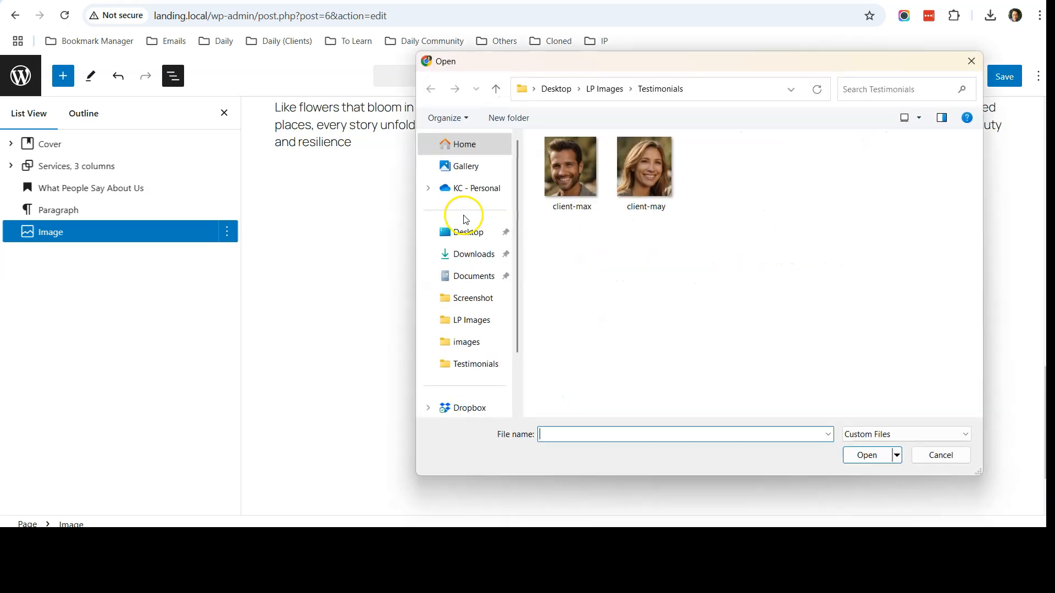
click(496, 91)
double_click(715, 190)
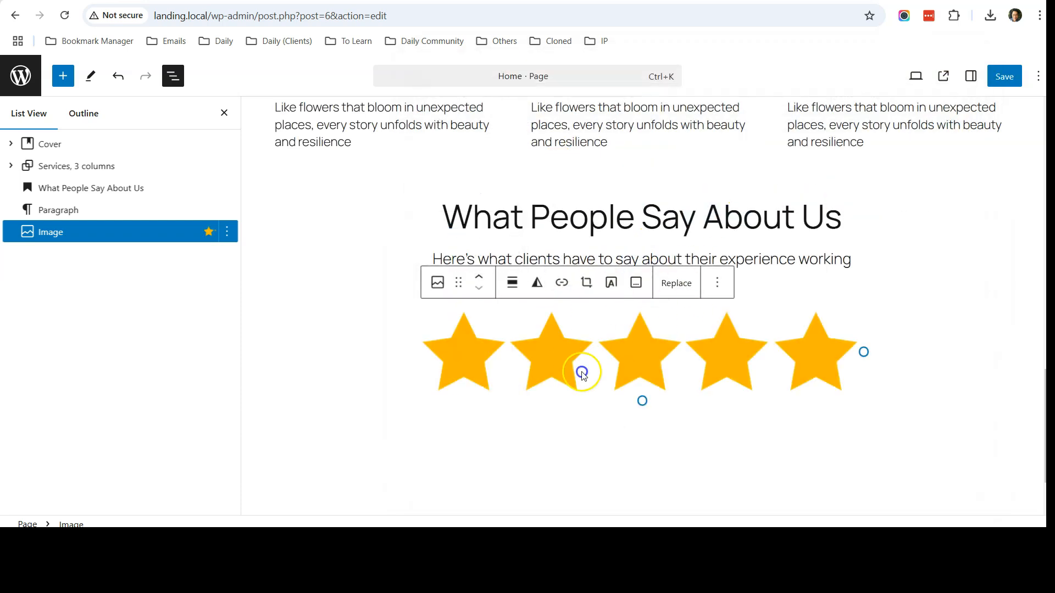
click(678, 283)
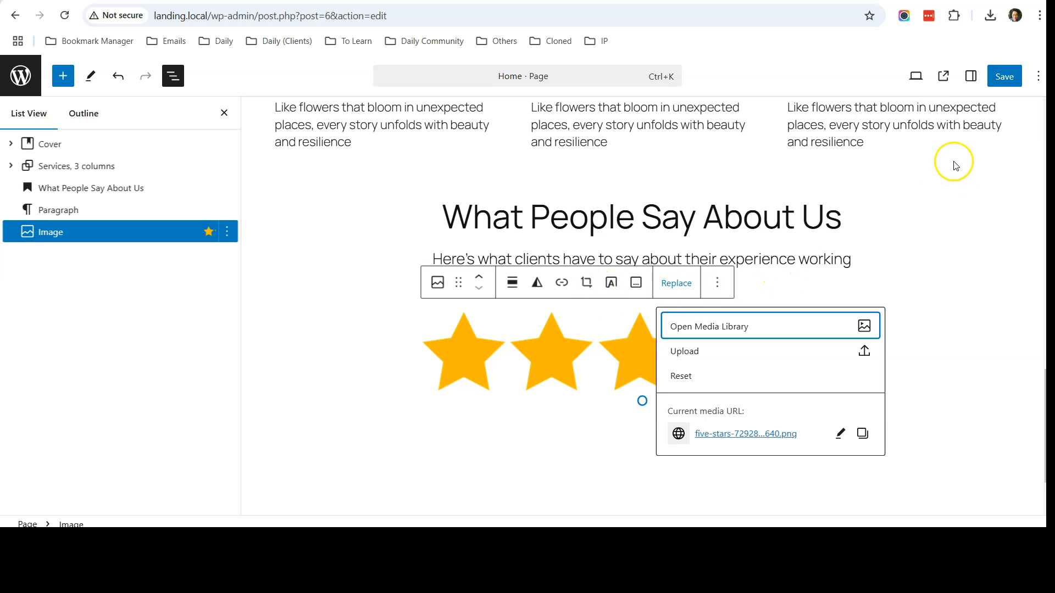
Set the five-stars image's width to 200 px and align it to the center.
click(971, 78)
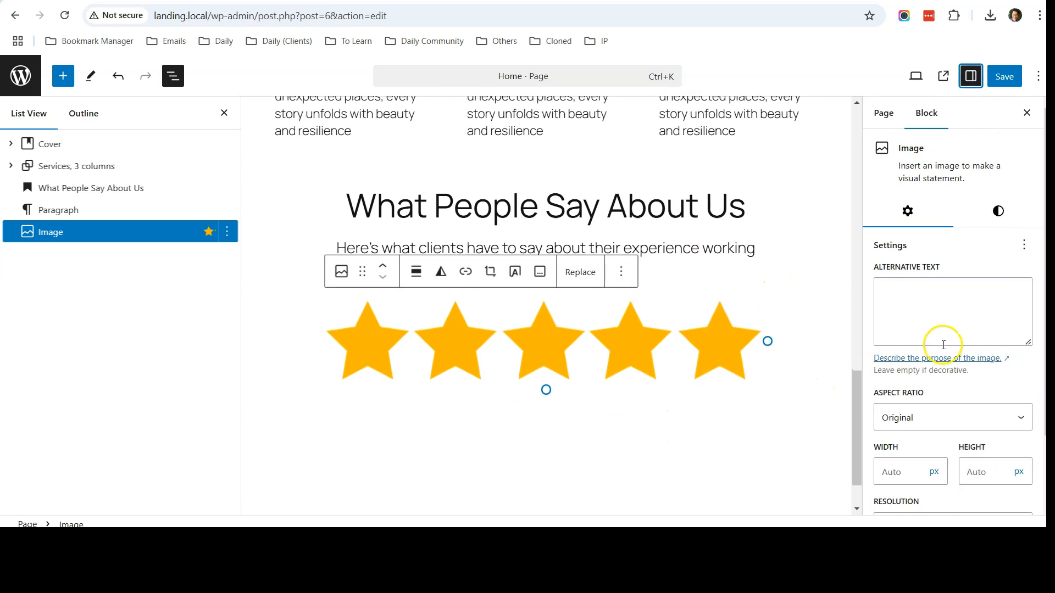
scroll(943, 345, down, 2)
click(894, 383)
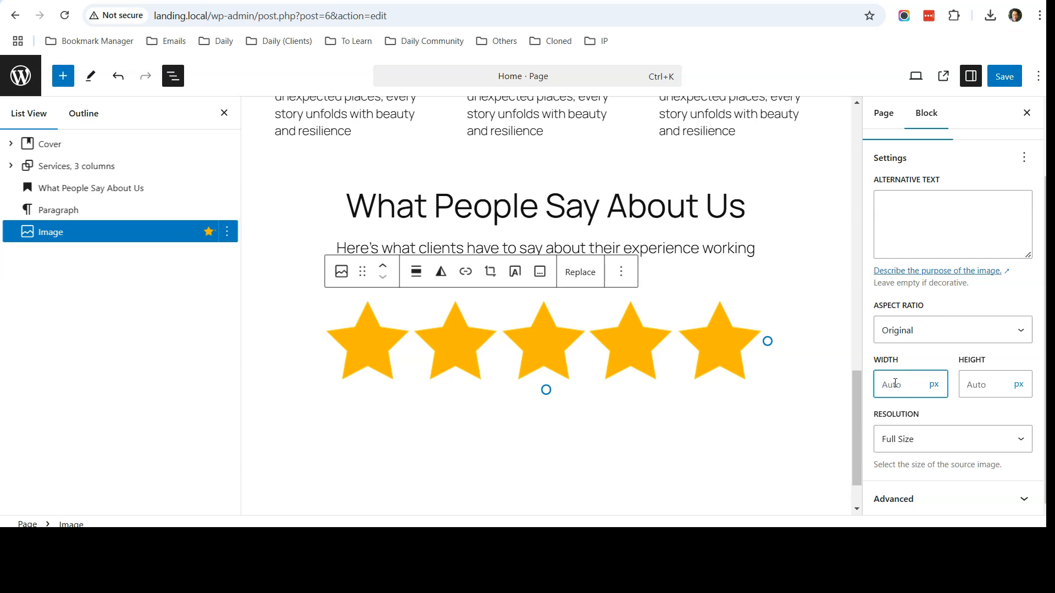
text(200)
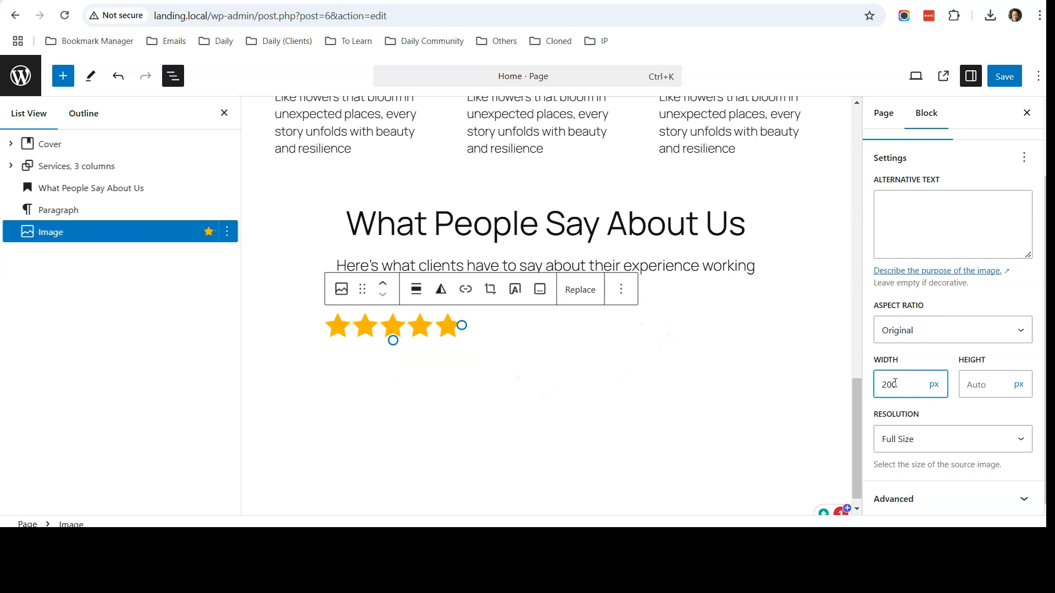
click(415, 290)
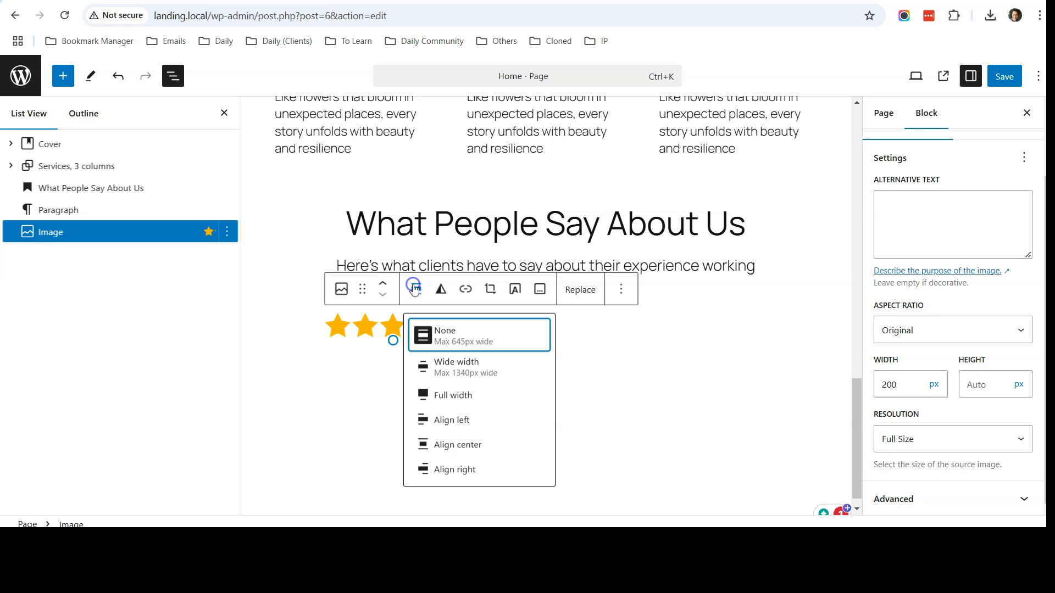
click(474, 443)
click(636, 329)
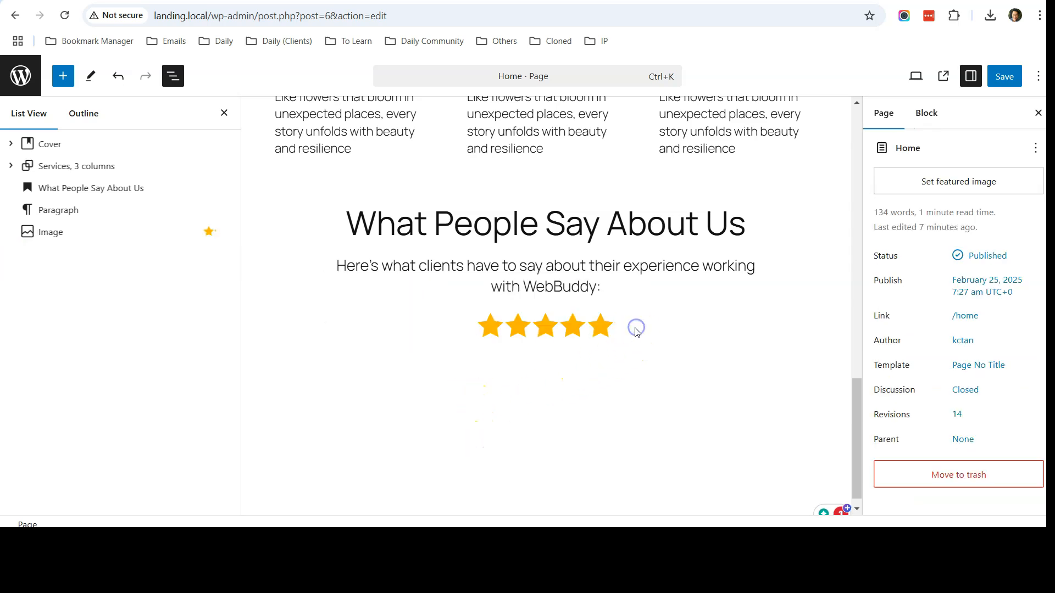
Add a Shortcode block after the stars image containing [testimonial_view id="1"] and save the page.
click(73, 237)
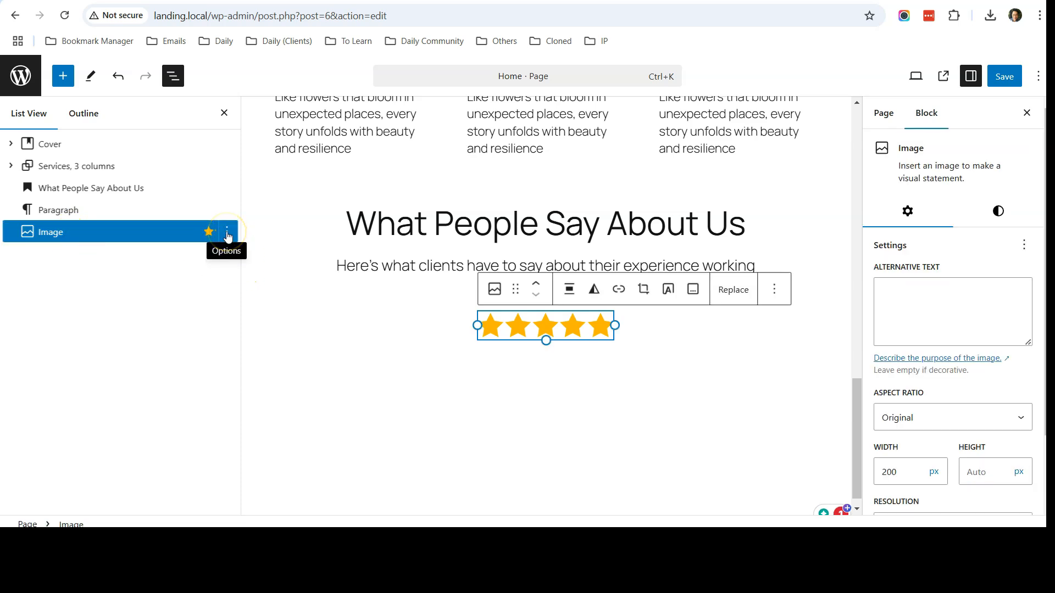
click(227, 235)
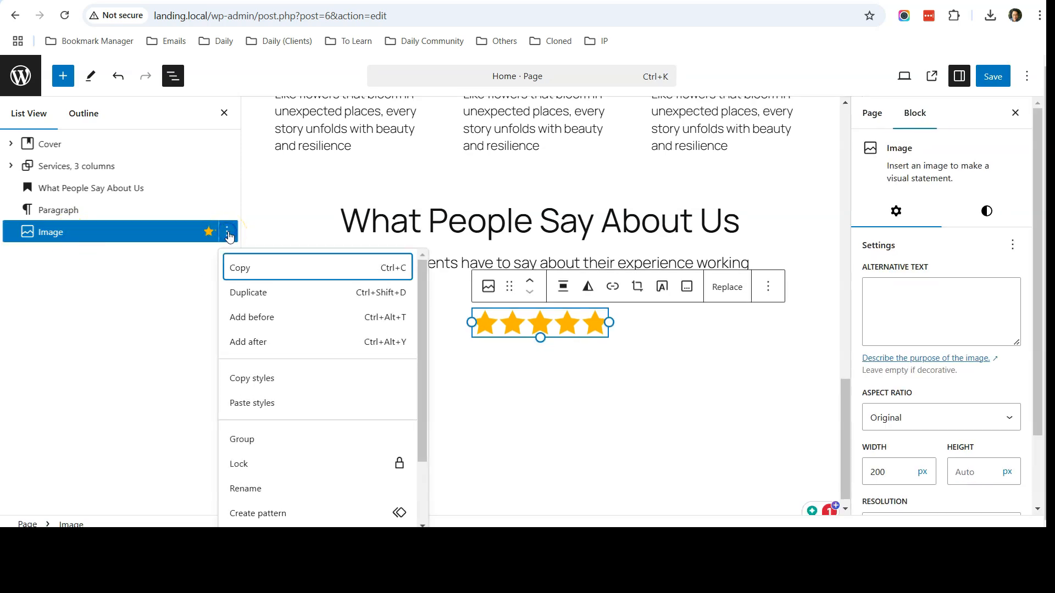
click(297, 344)
text(/short)
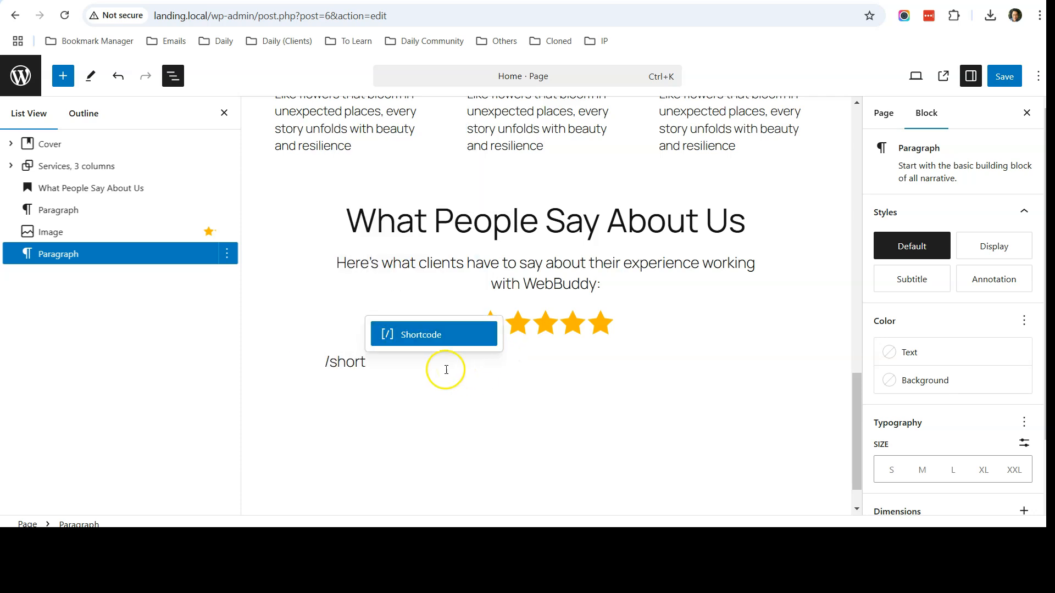
click(422, 335)
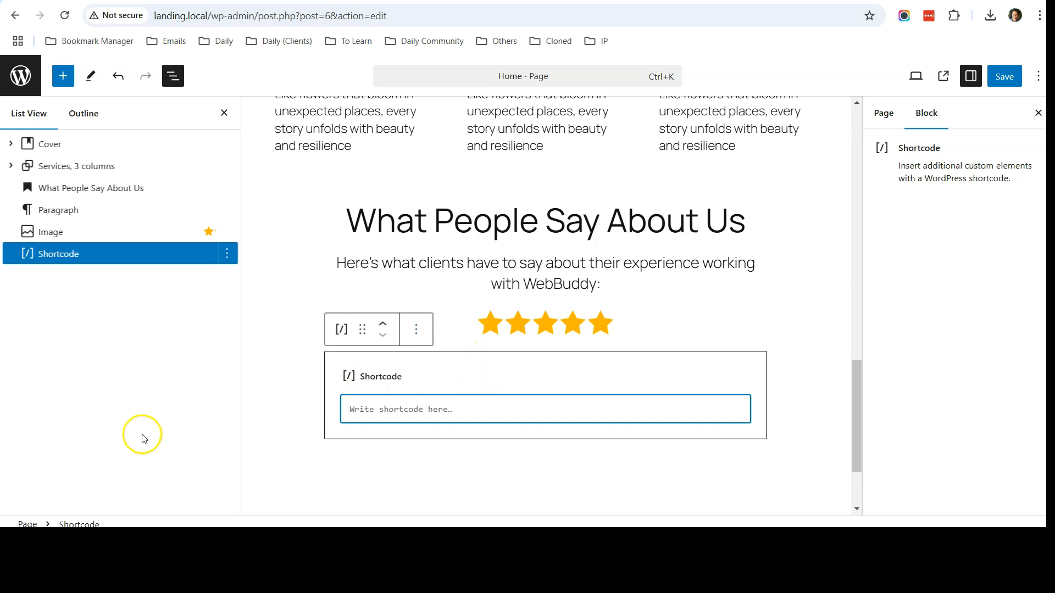
right_click(394, 411)
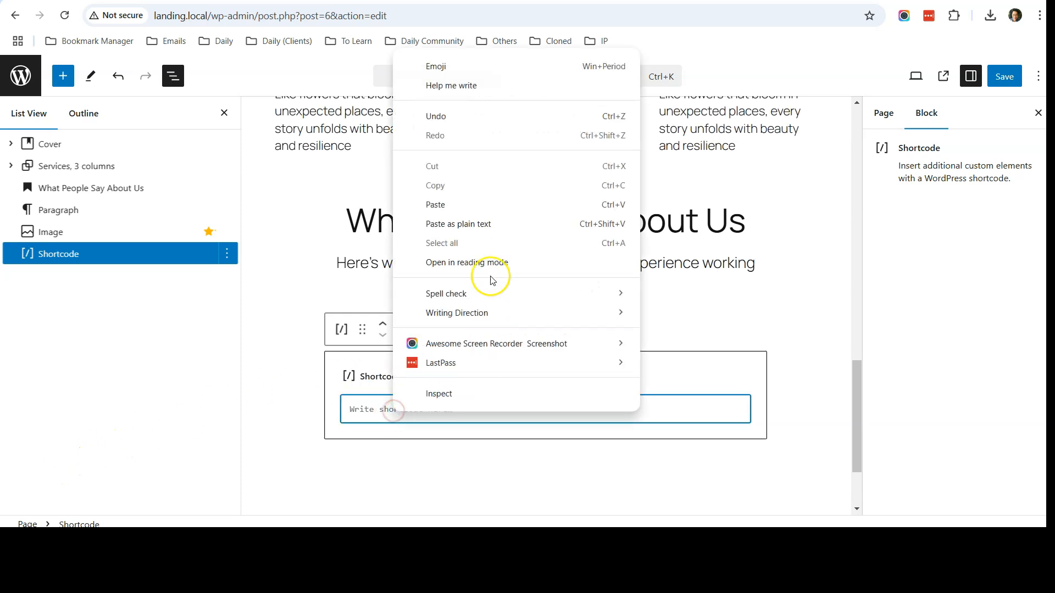
click(482, 204)
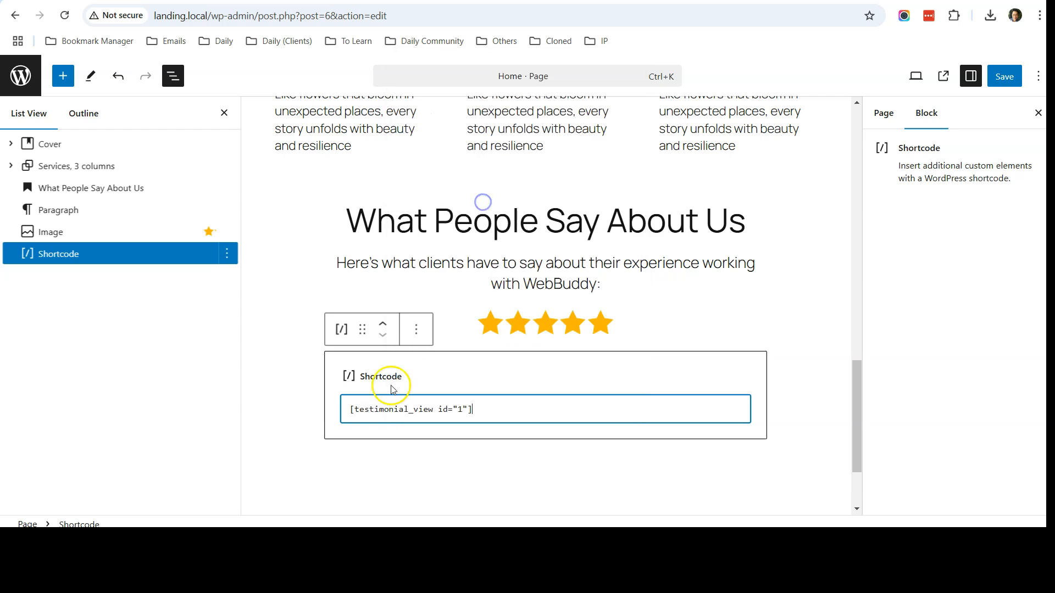
click(803, 379)
click(1003, 77)
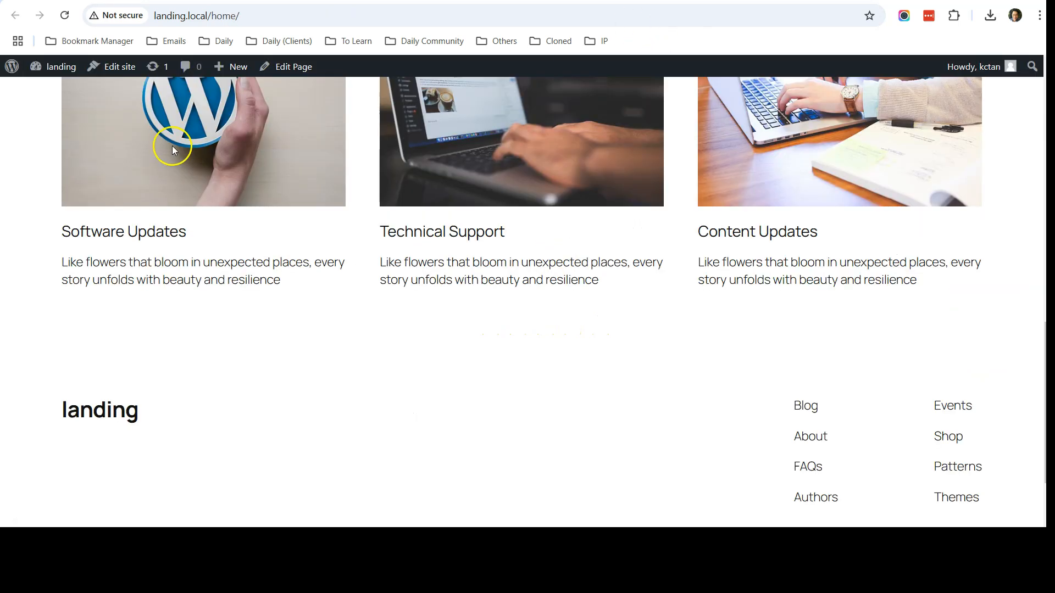
Reload the live home page and examine the testimonials section's heading, stars and slideshow.
scroll(164, 145, up, 15)
click(65, 17)
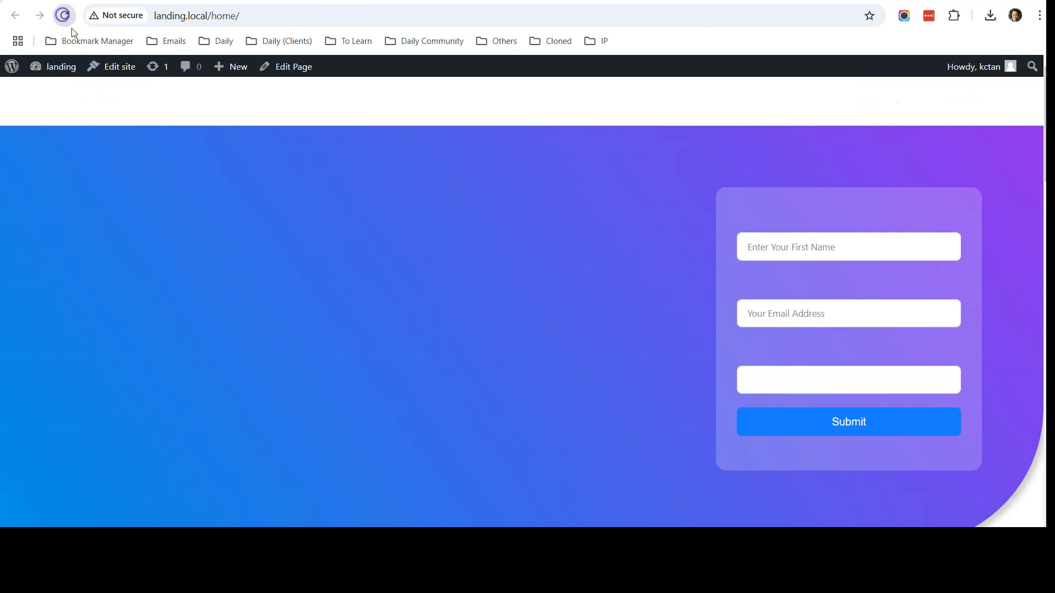
scroll(88, 220, down, 10)
scroll(88, 239, down, 10)
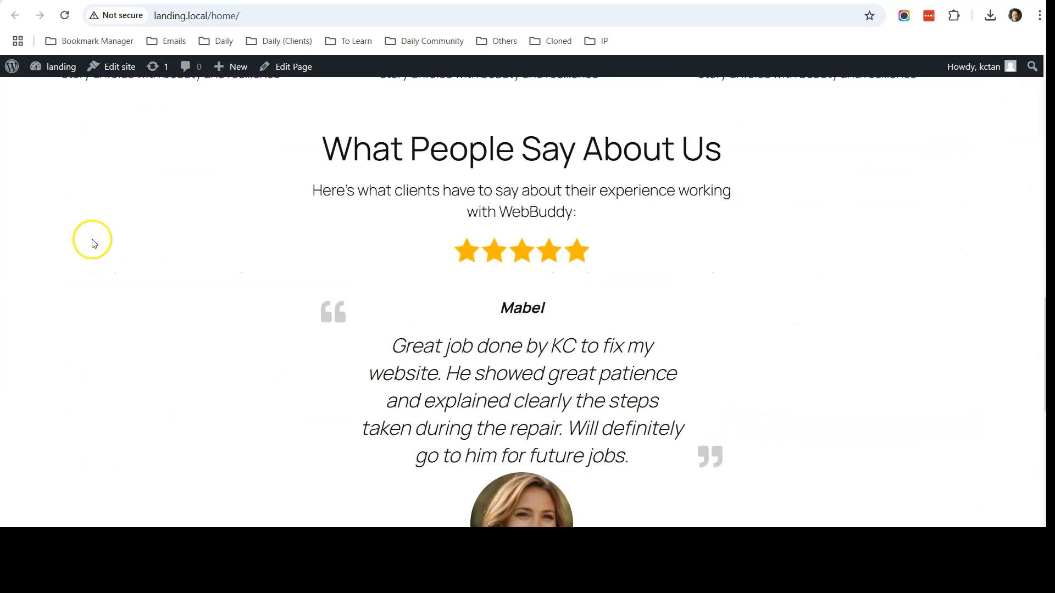
scroll(495, 278, down, 2)
scroll(478, 299, down, 2)
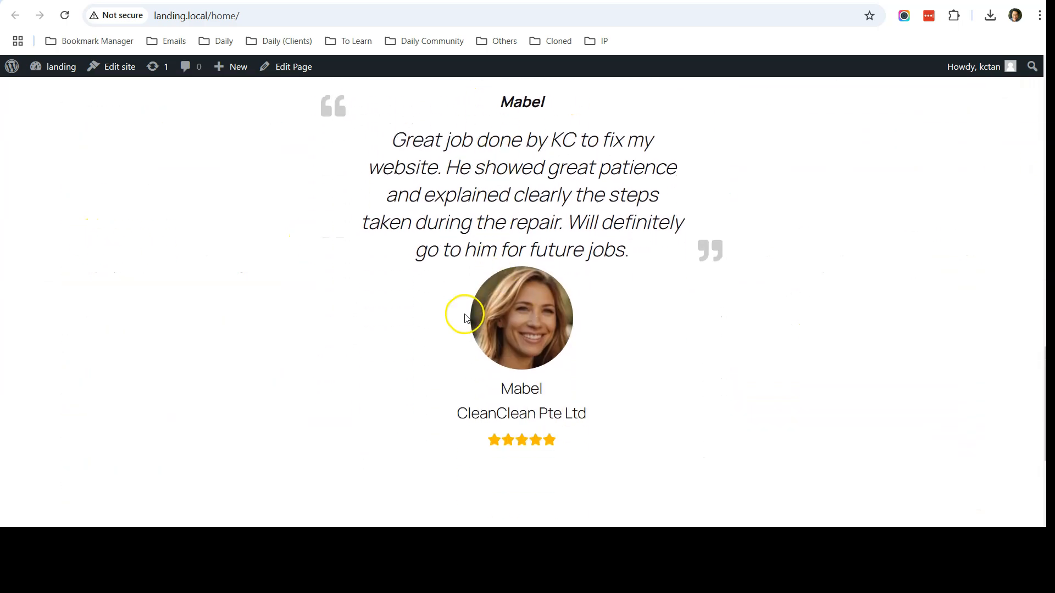
scroll(544, 295, up, 2)
scroll(631, 291, up, 2)
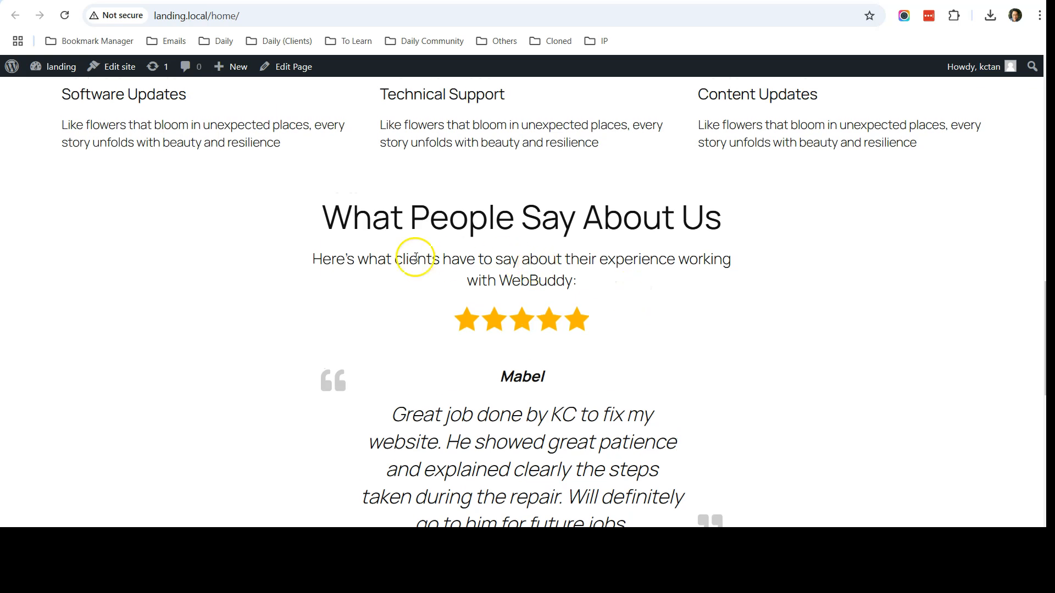
scroll(307, 242, down, 2)
scroll(687, 286, up, 1)
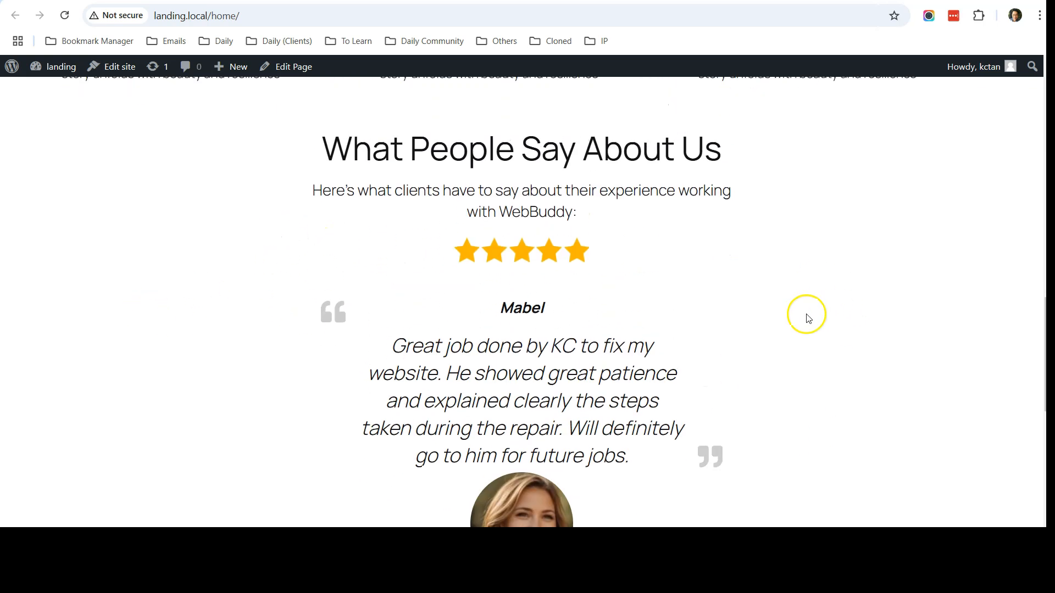
click(580, 2)
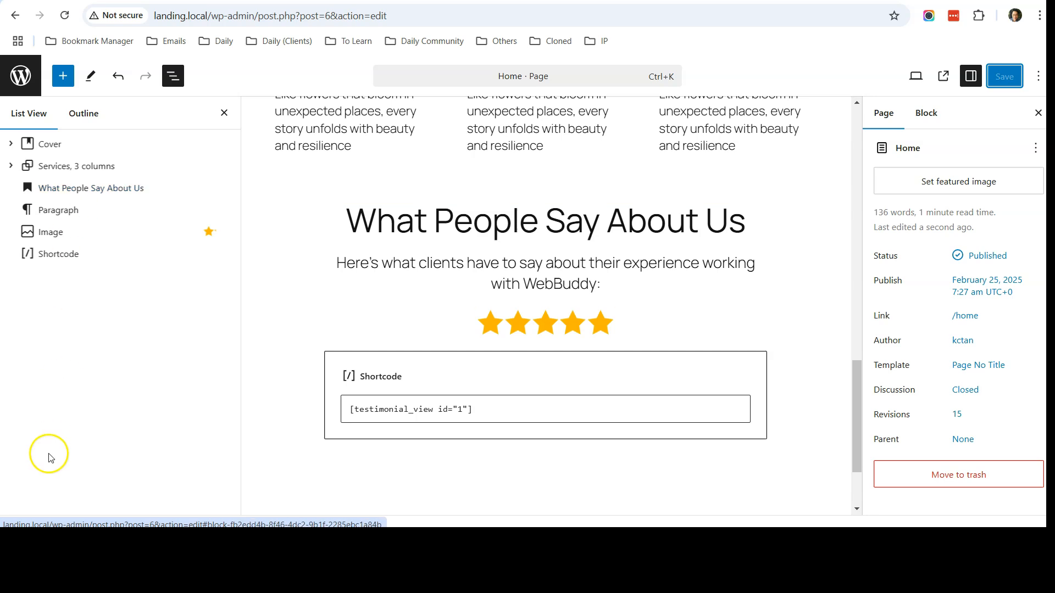
Group the "What People Say About Us" heading and move the paragraph, image and shortcode below it into that group.
click(104, 190)
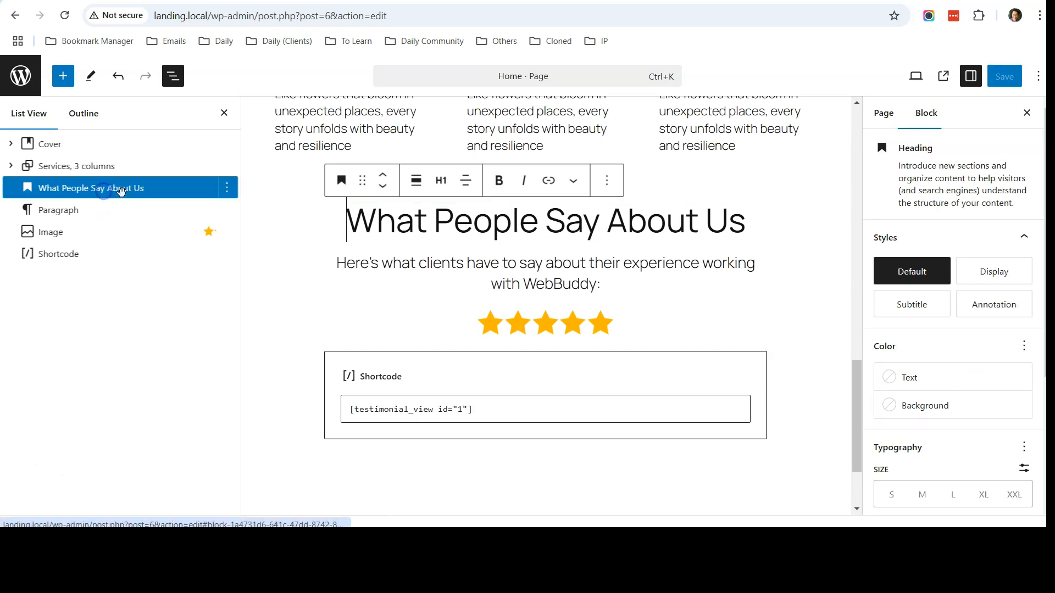
click(226, 188)
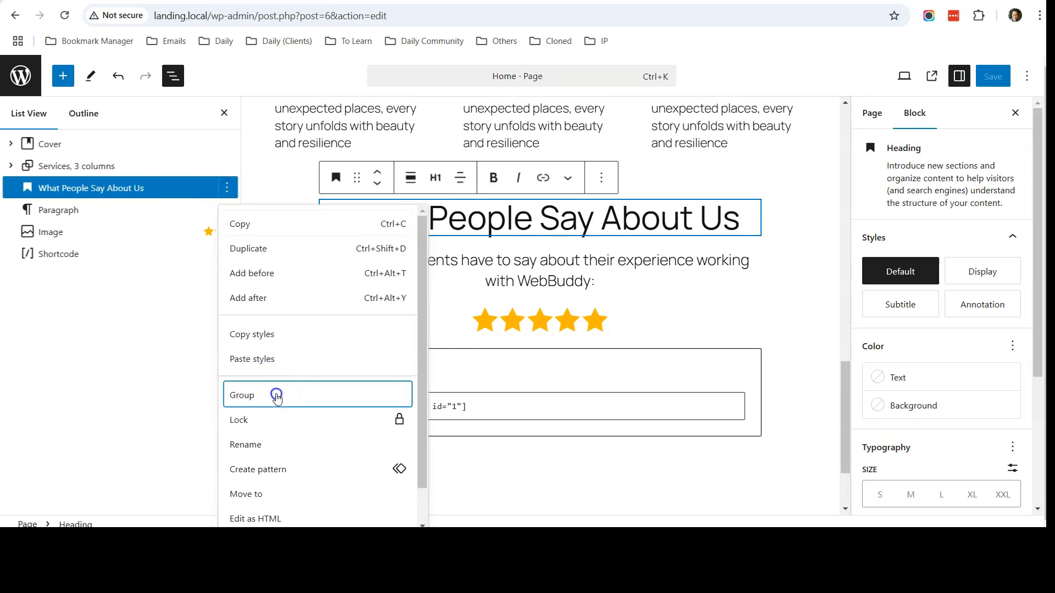
click(280, 393)
click(10, 188)
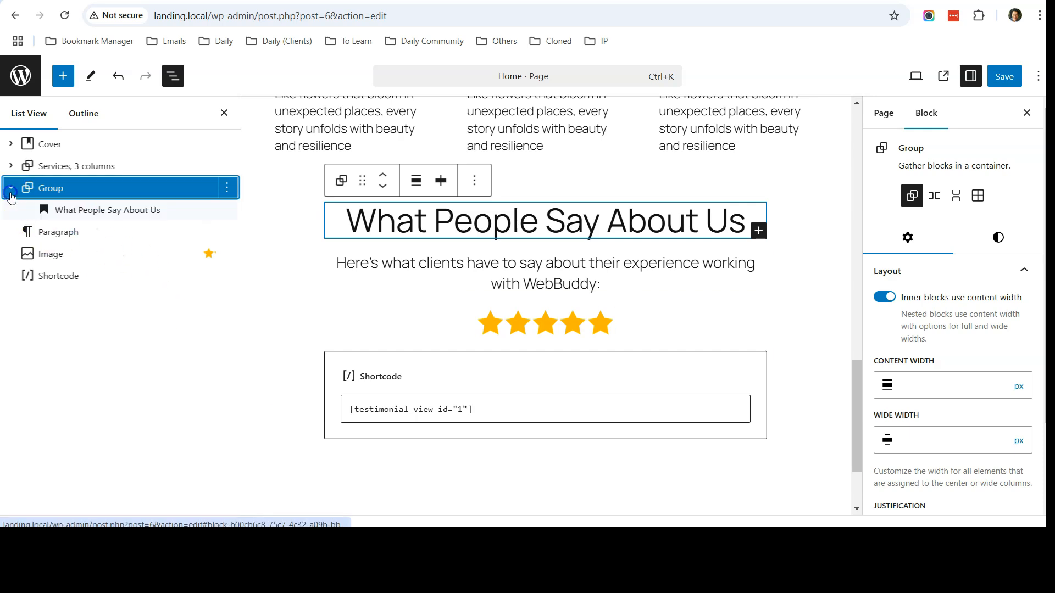
drag(55, 232, 73, 276)
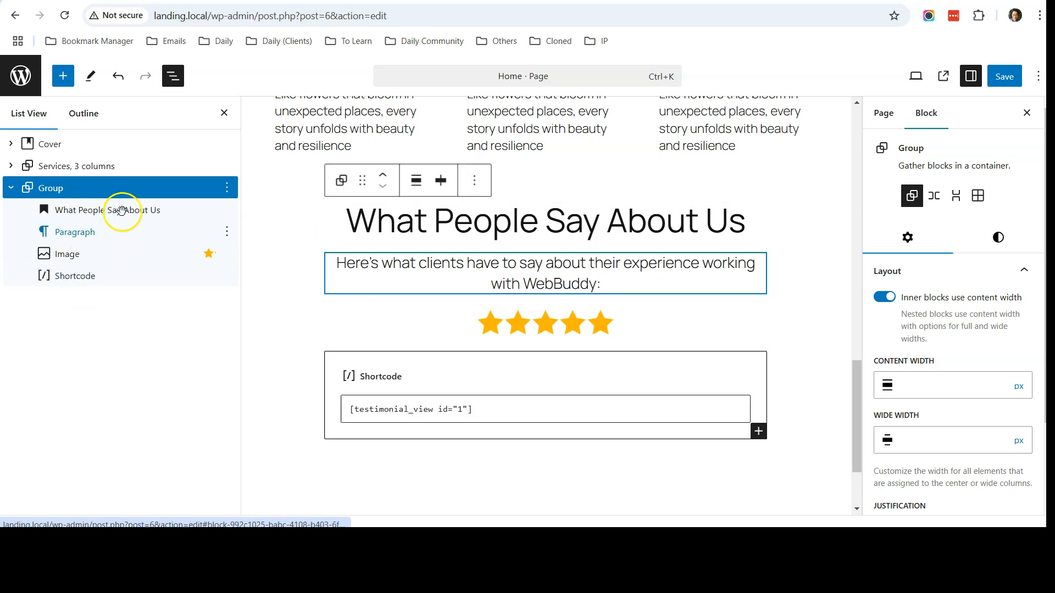
Make the testimonials group full width, turn off "Inner blocks use content width" and save the page.
click(129, 188)
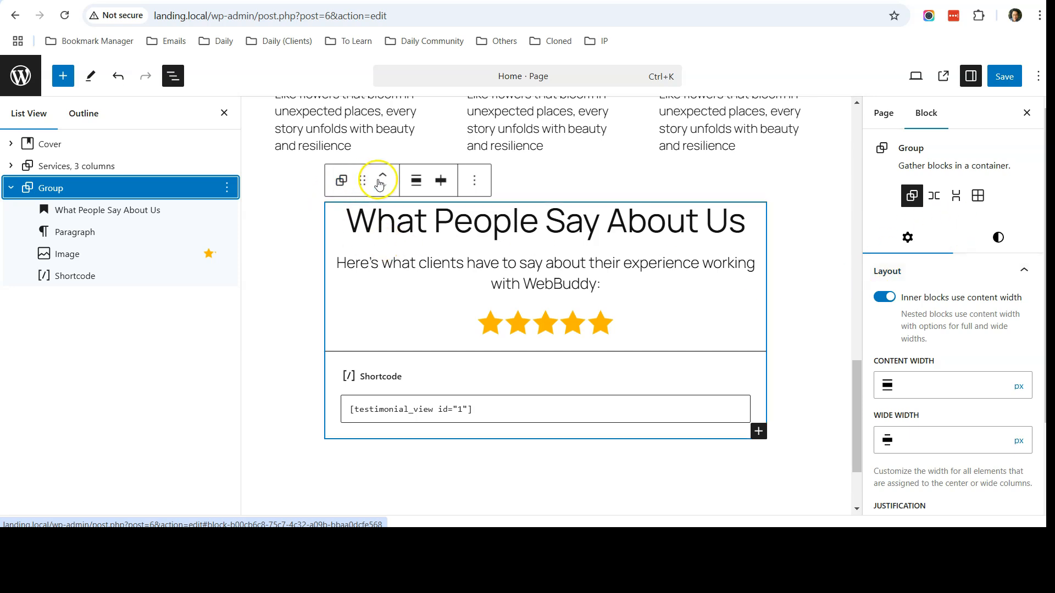
click(416, 181)
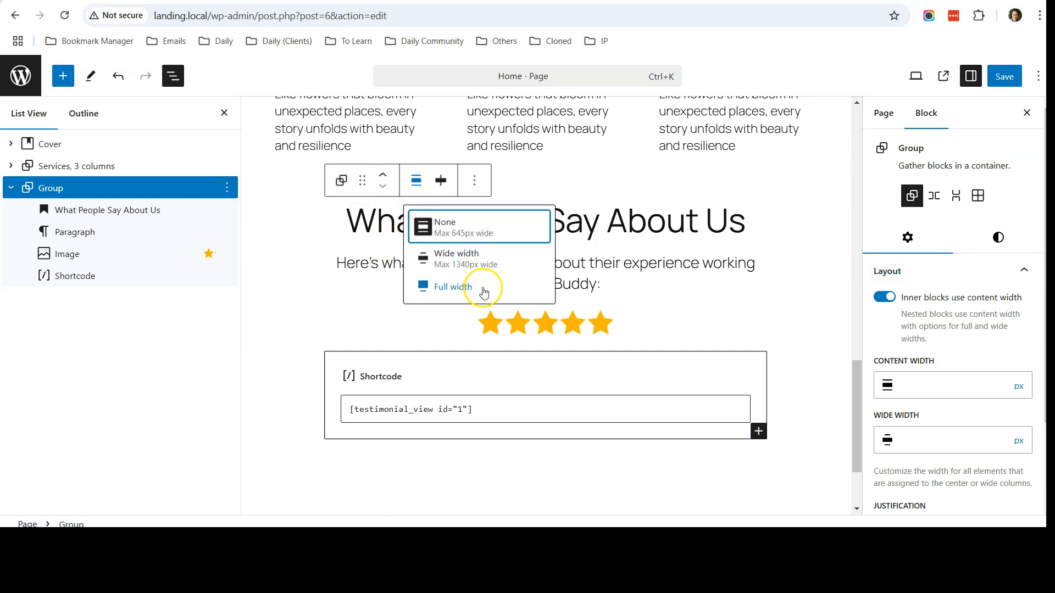
click(465, 286)
click(899, 327)
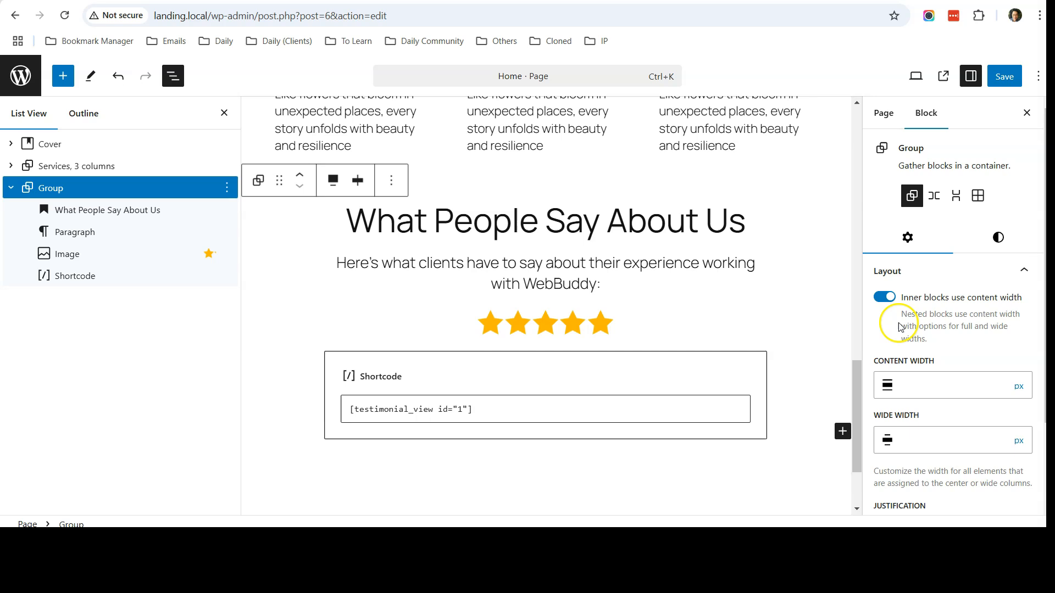
click(883, 299)
click(1003, 78)
Reload the live home page and inspect the full-width layout of the testimonials section.
click(670, 1)
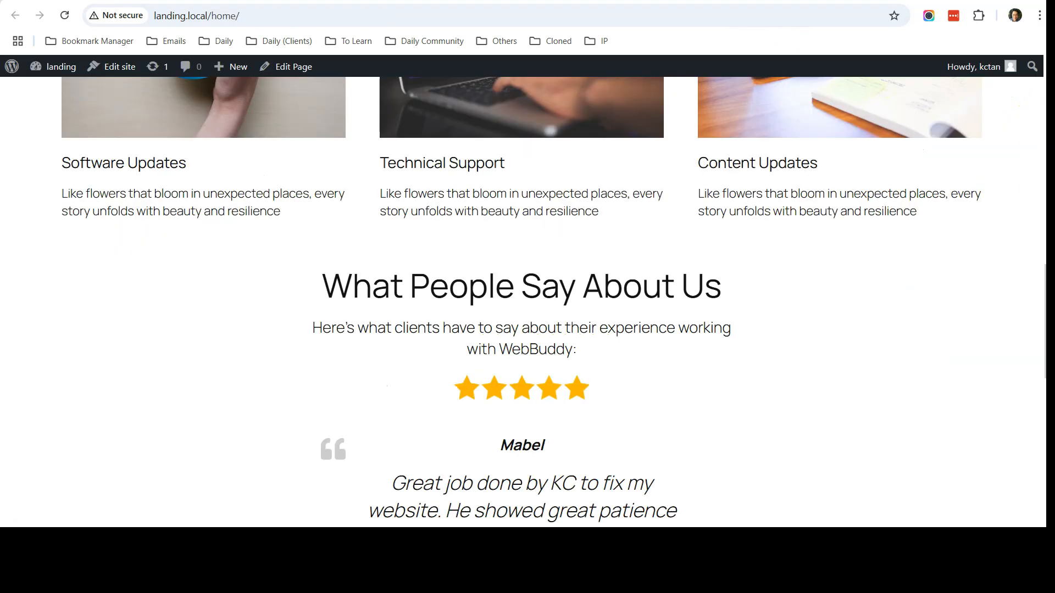
click(64, 16)
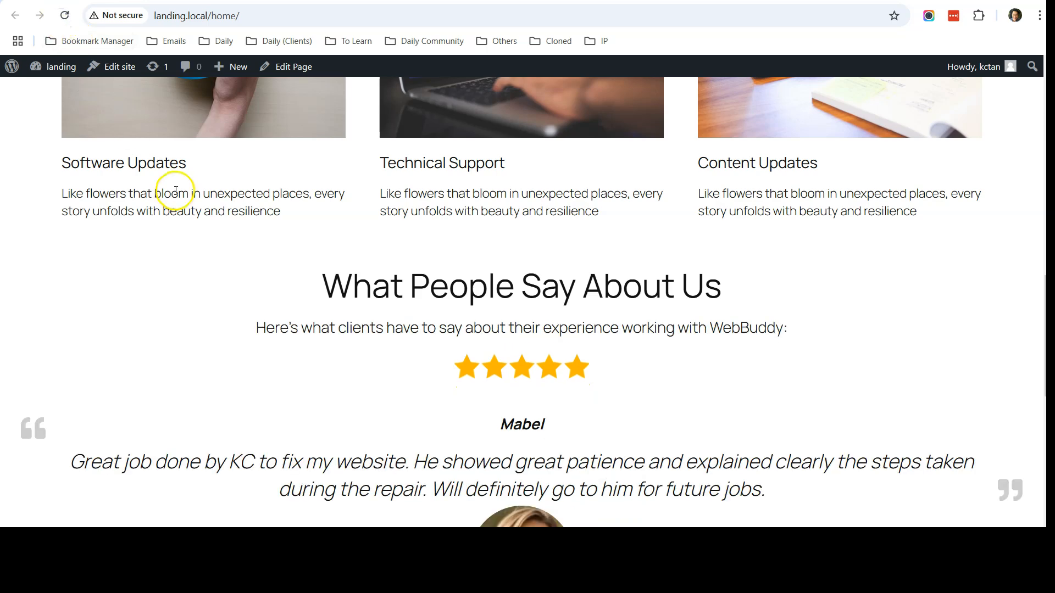
scroll(174, 188, down, 3)
scroll(179, 195, up, 1)
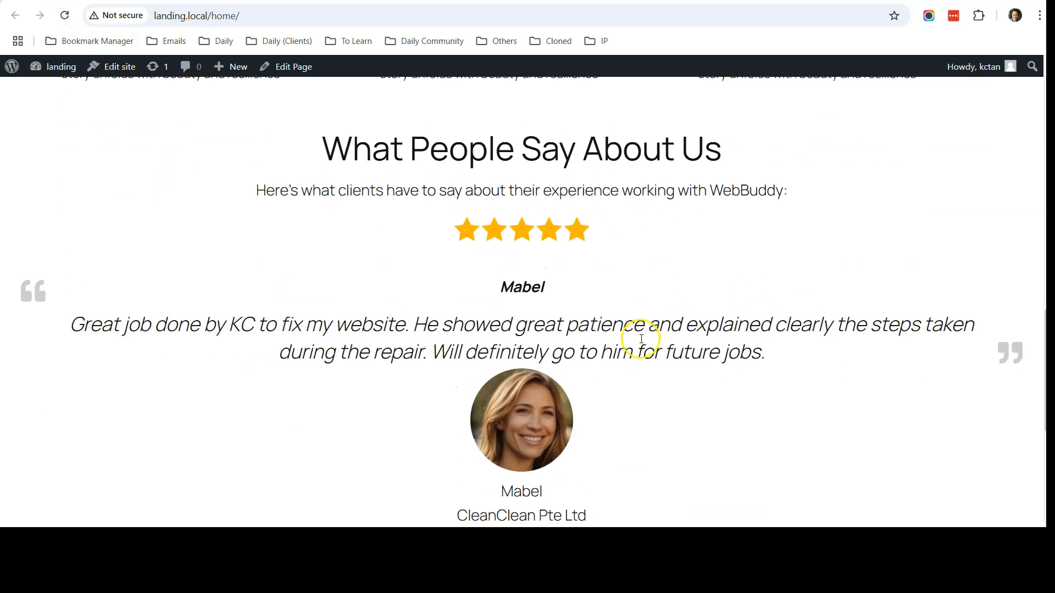
scroll(634, 352, down, 3)
scroll(631, 369, up, 4)
scroll(601, 326, down, 1)
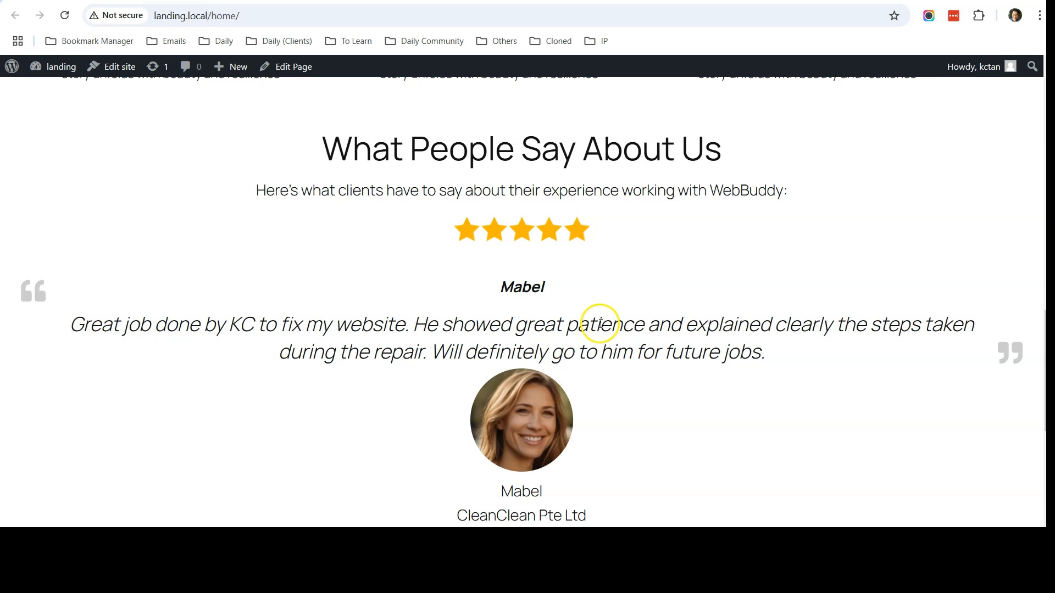
scroll(550, 286, up, 1)
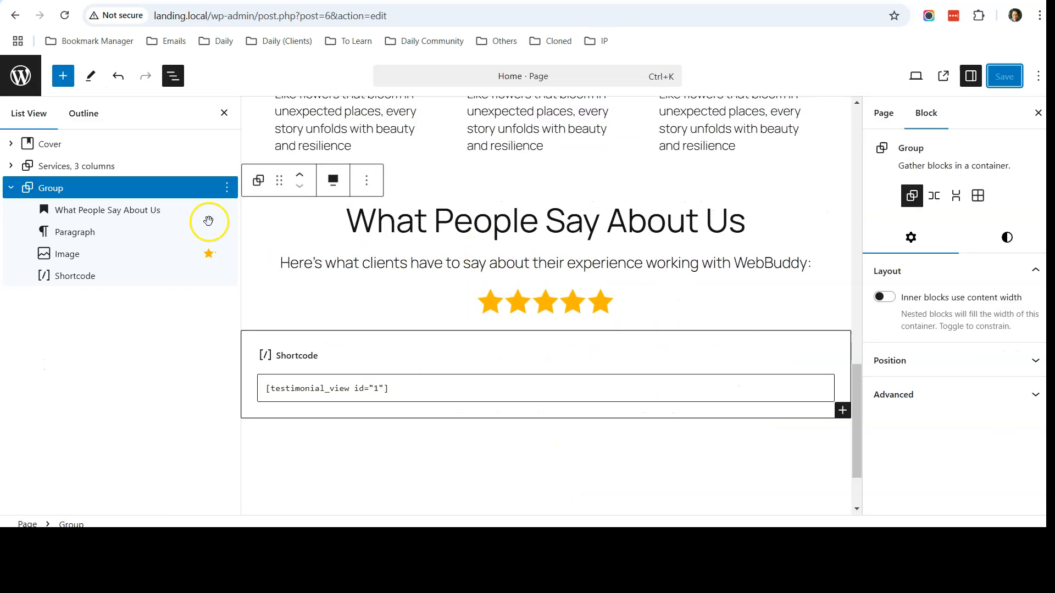
Apply Style 1 to the testimonials group and save the page.
click(137, 188)
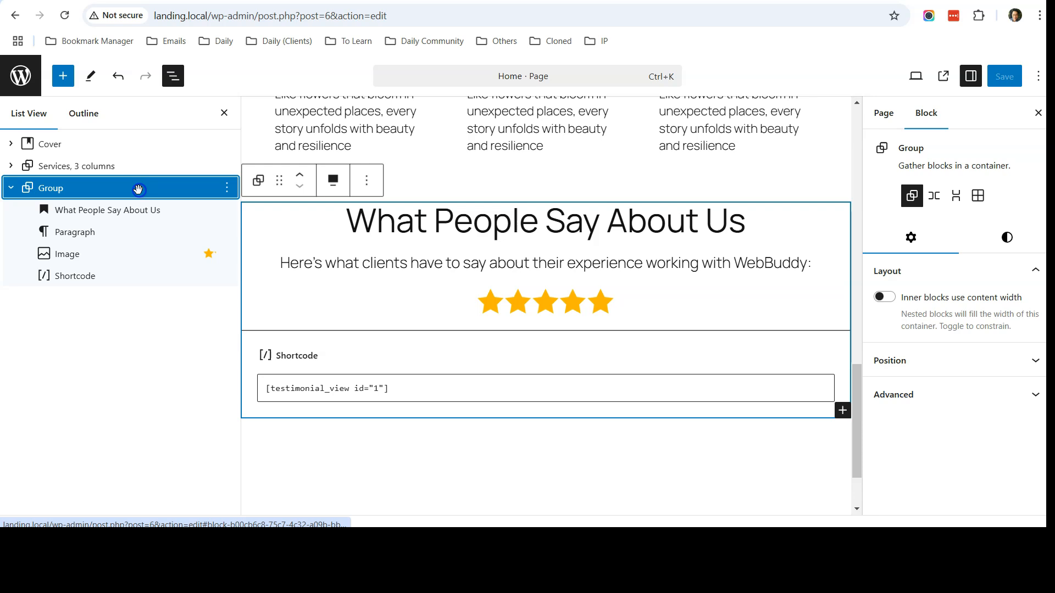
click(1005, 240)
scroll(995, 264, down, 1)
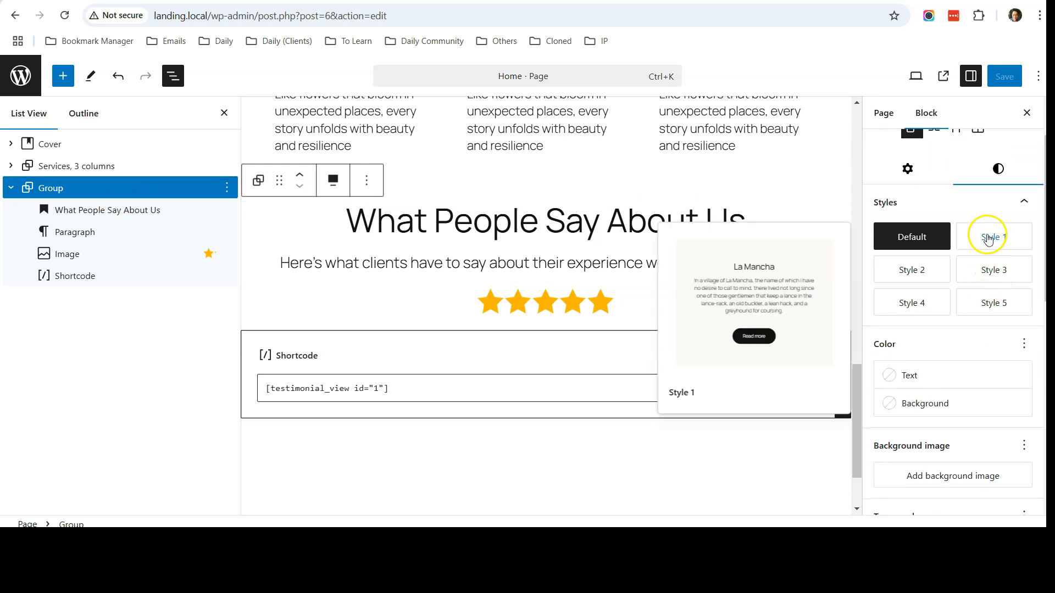
click(988, 238)
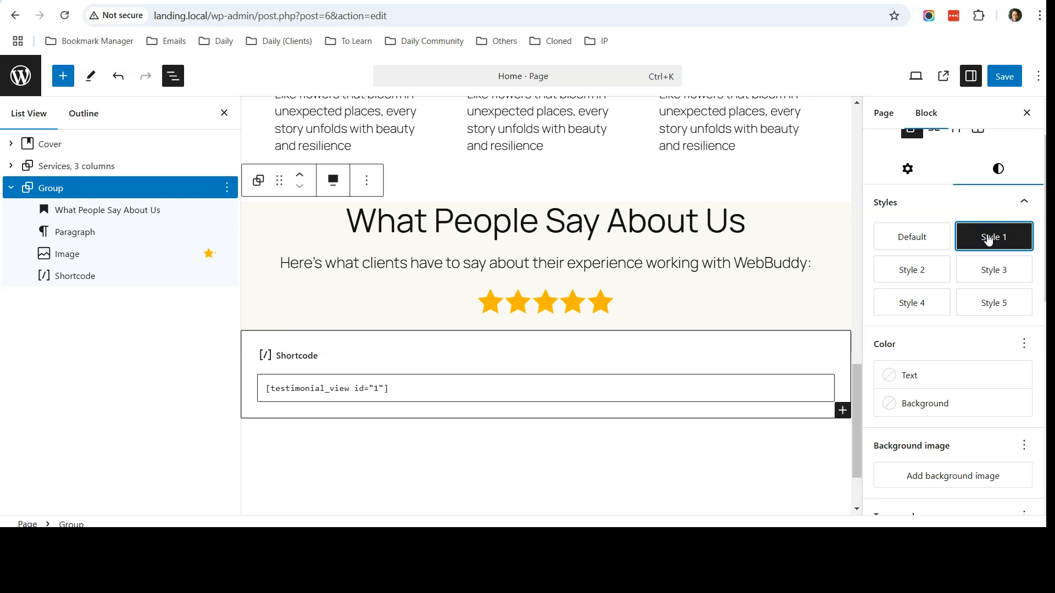
click(1005, 76)
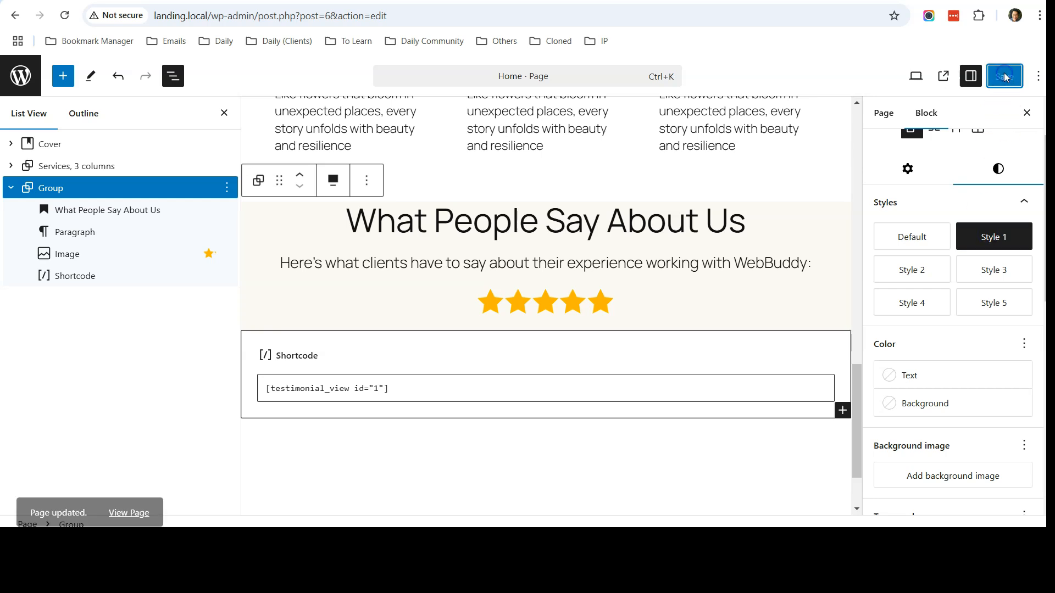
Reload the live home page and inspect the Style 1 background around the testimonials section.
click(671, 1)
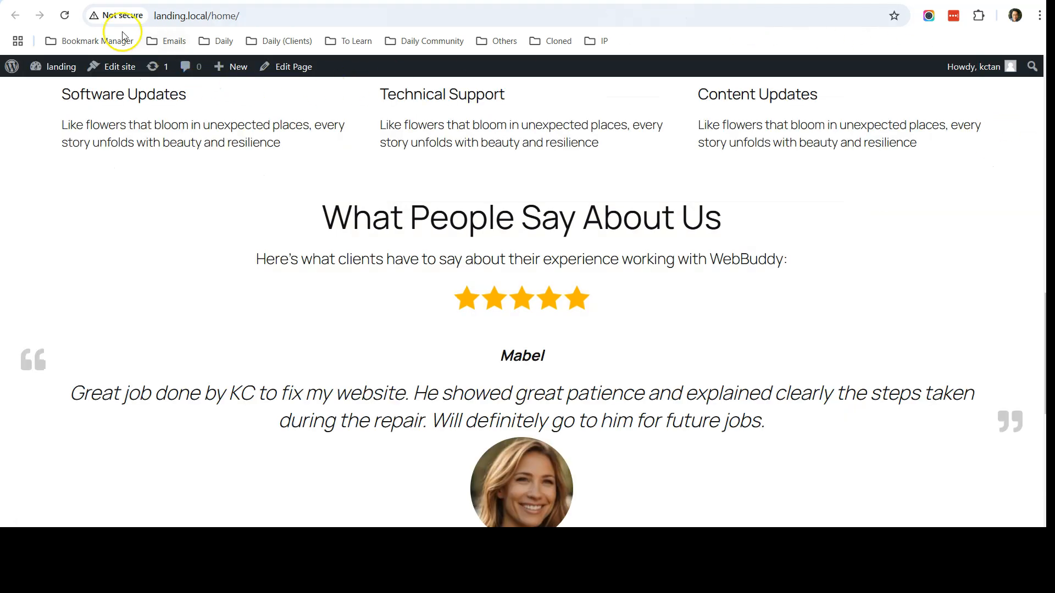
click(60, 17)
scroll(537, 230, down, 4)
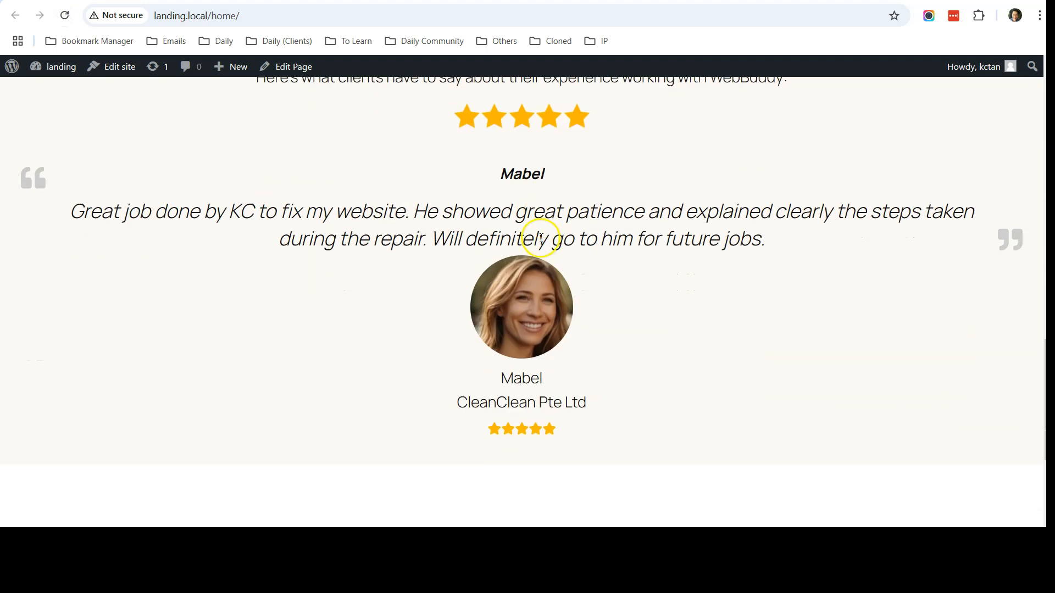
scroll(543, 346, up, 3)
scroll(533, 222, up, 3)
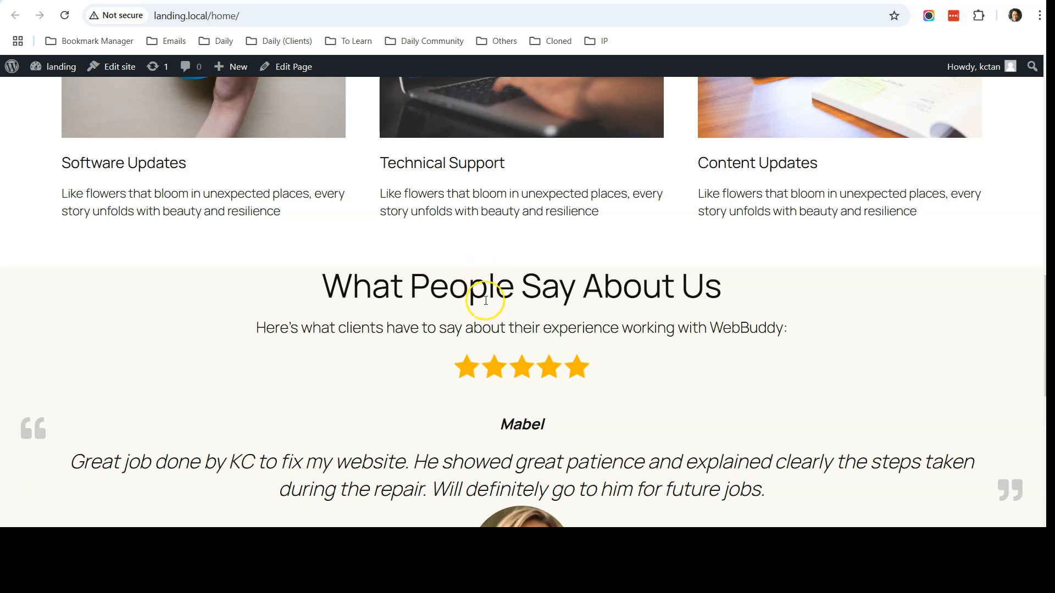
Set the testimonials group's vertical padding to the fourth preset and its horizontal padding to Small, and save the page.
key(ctrl+shift+Tab)
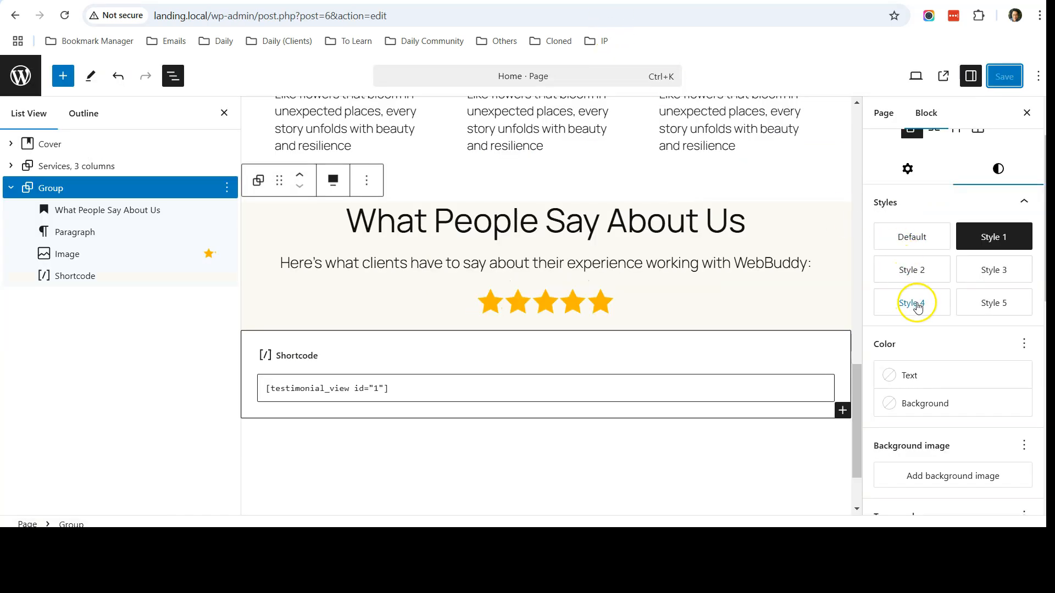
scroll(918, 306, down, 4)
scroll(920, 306, down, 2)
drag(893, 311, 960, 312)
drag(897, 345, 942, 349)
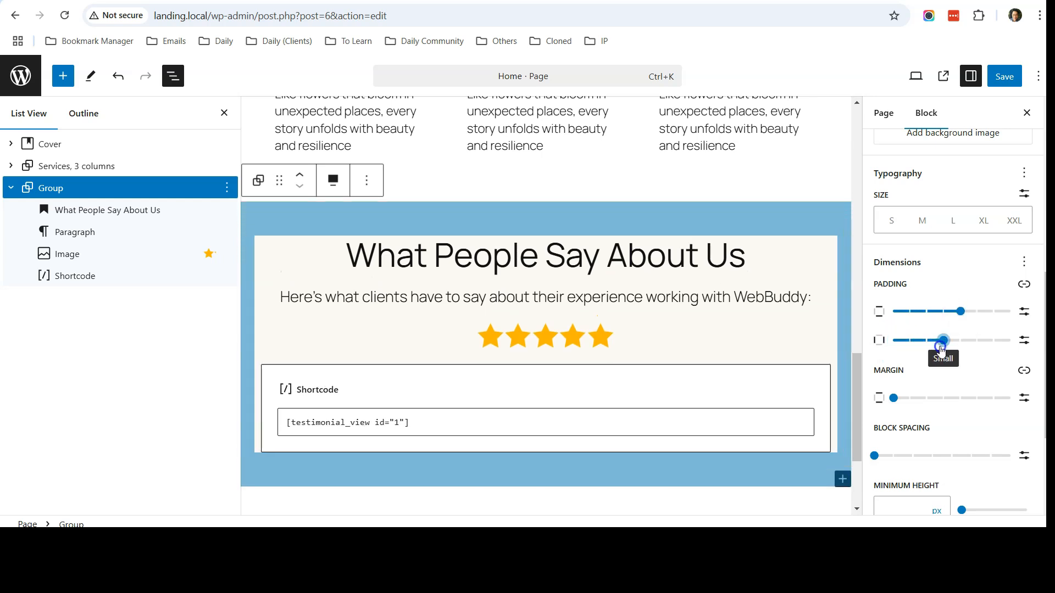
click(1005, 75)
Reload the live home page and check the new padding around the testimonials section.
click(714, 1)
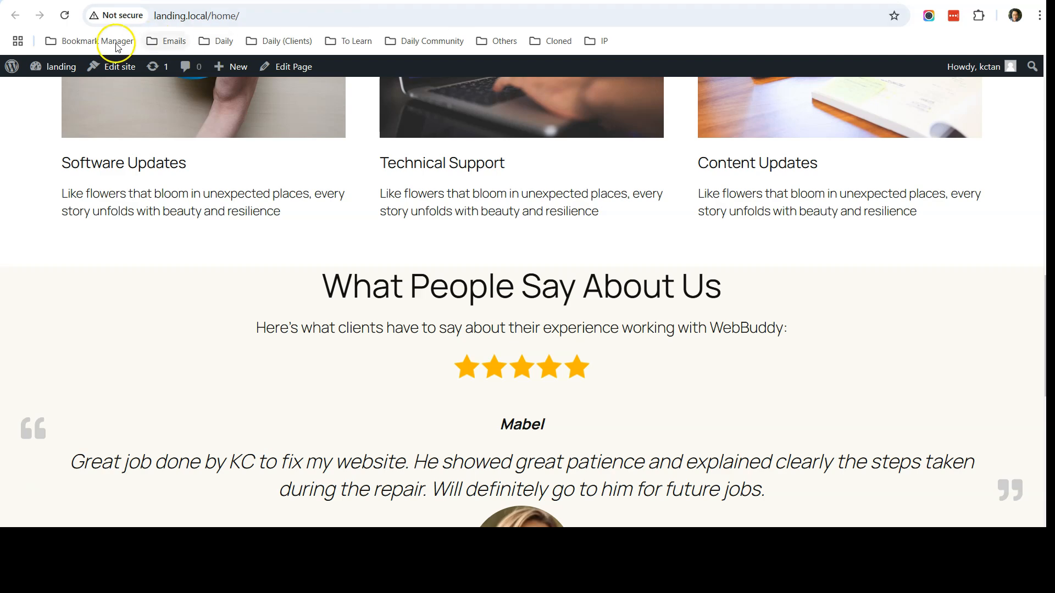
click(65, 19)
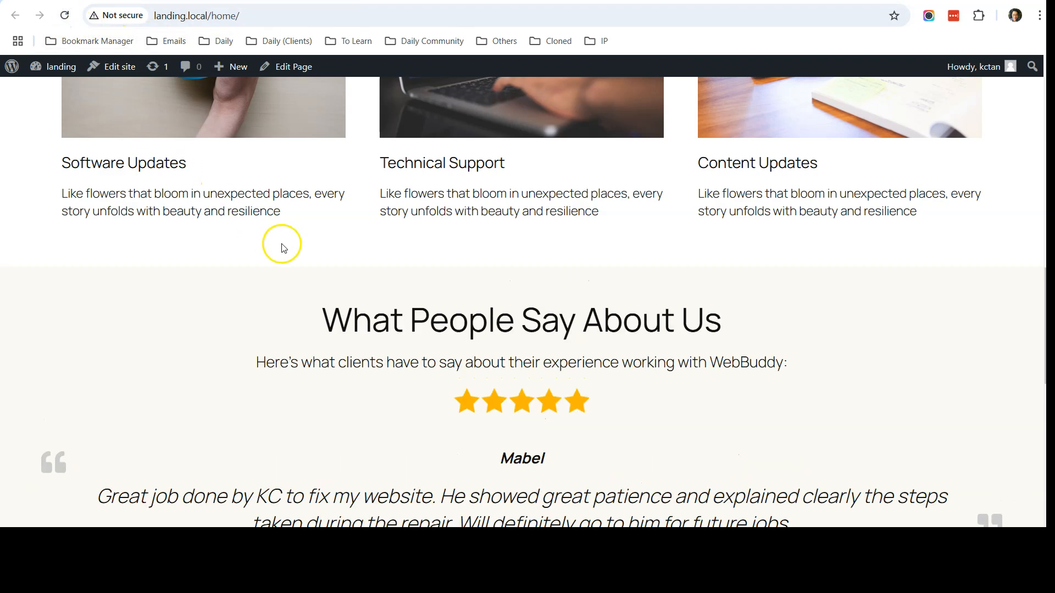
scroll(417, 231, down, 4)
scroll(535, 252, down, 4)
scroll(535, 256, up, 3)
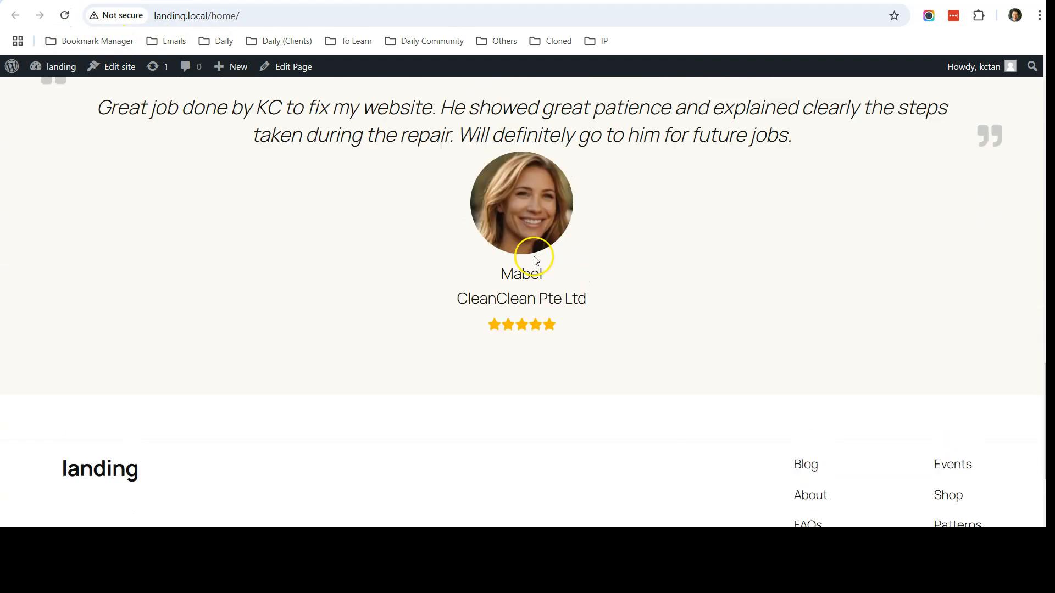
Look at the purple About Us section on the LP Test reference page and return to the landing site.
mouse_move(605, 543)
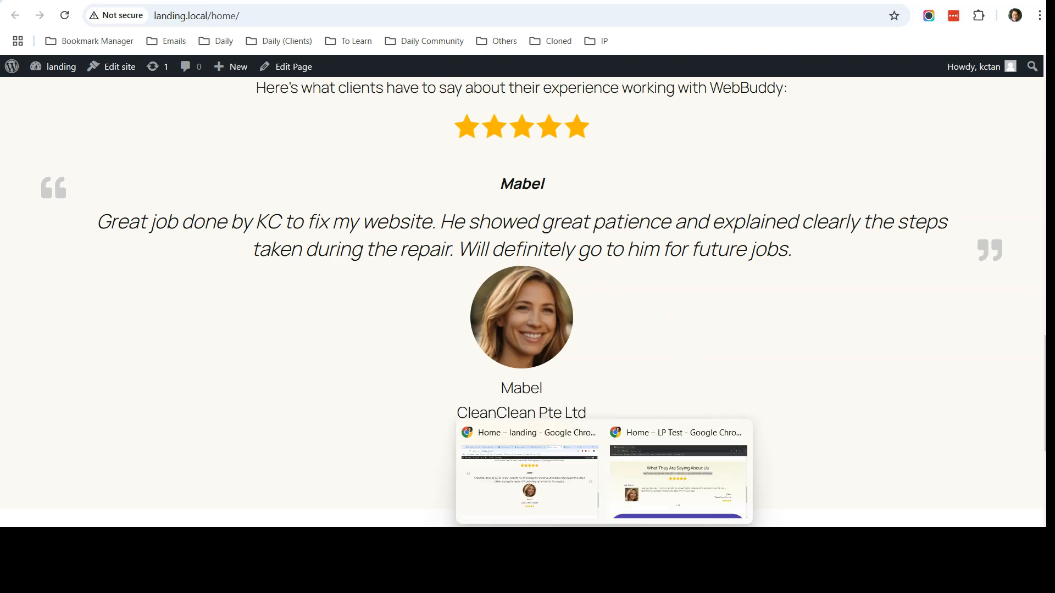
click(668, 481)
scroll(621, 410, down, 6)
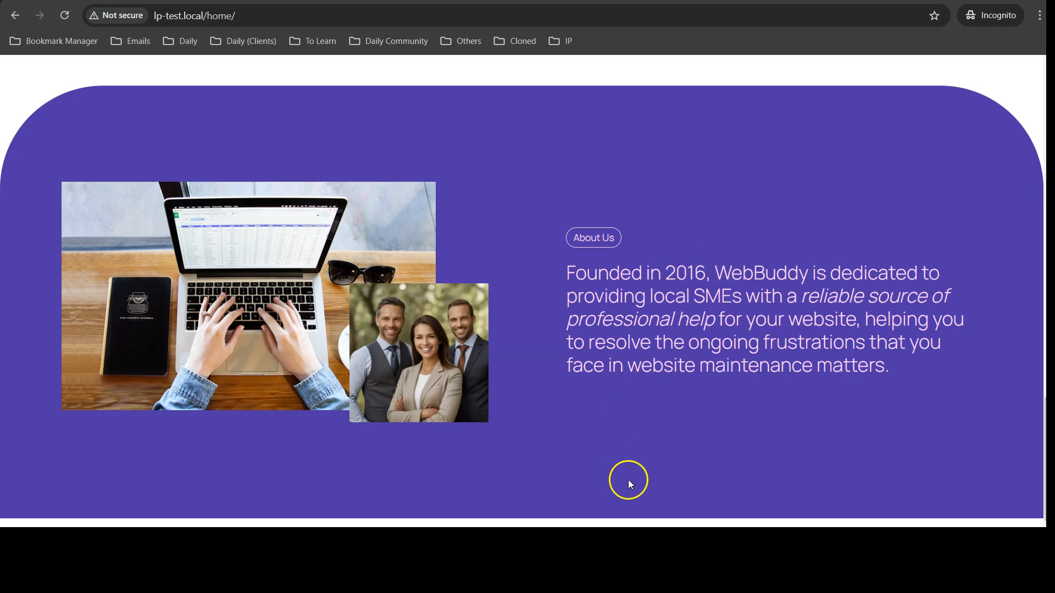
click(537, 478)
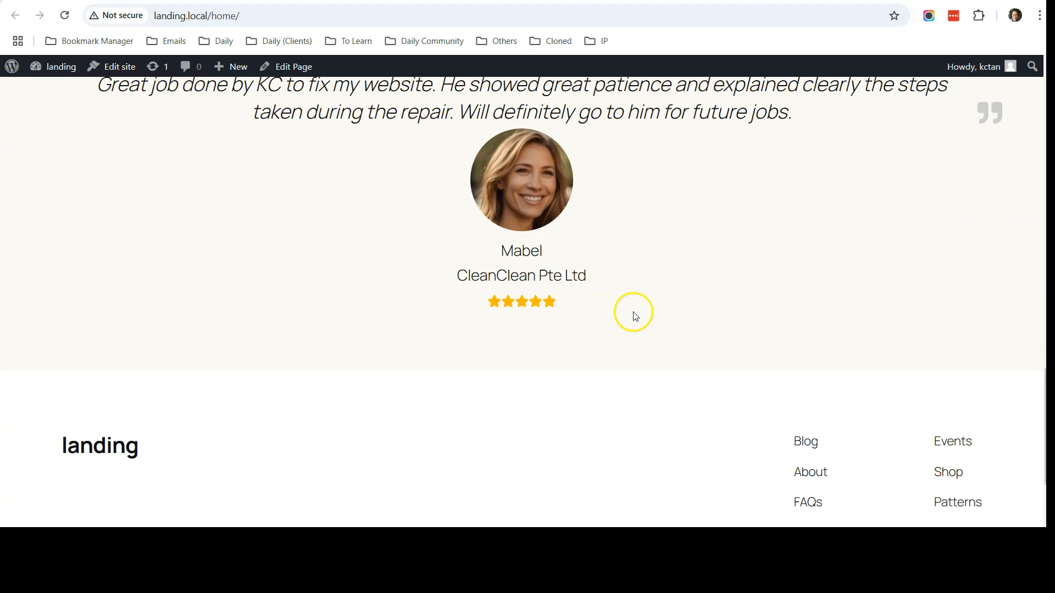
Back in the page editor, insert the About pattern "Overlapping images and paragraph on right" below the testimonials group.
click(591, 2)
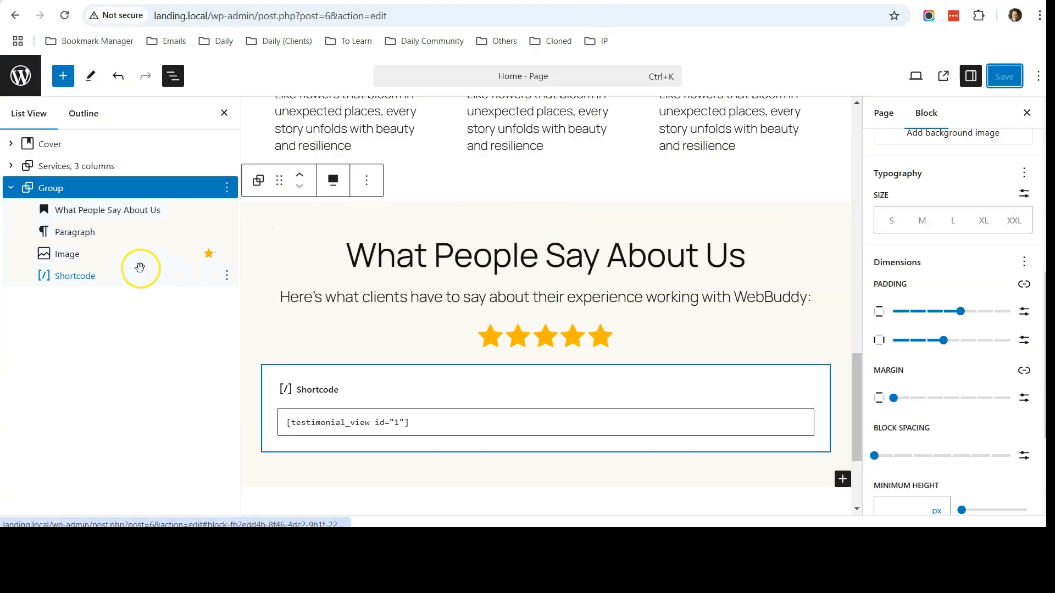
click(11, 188)
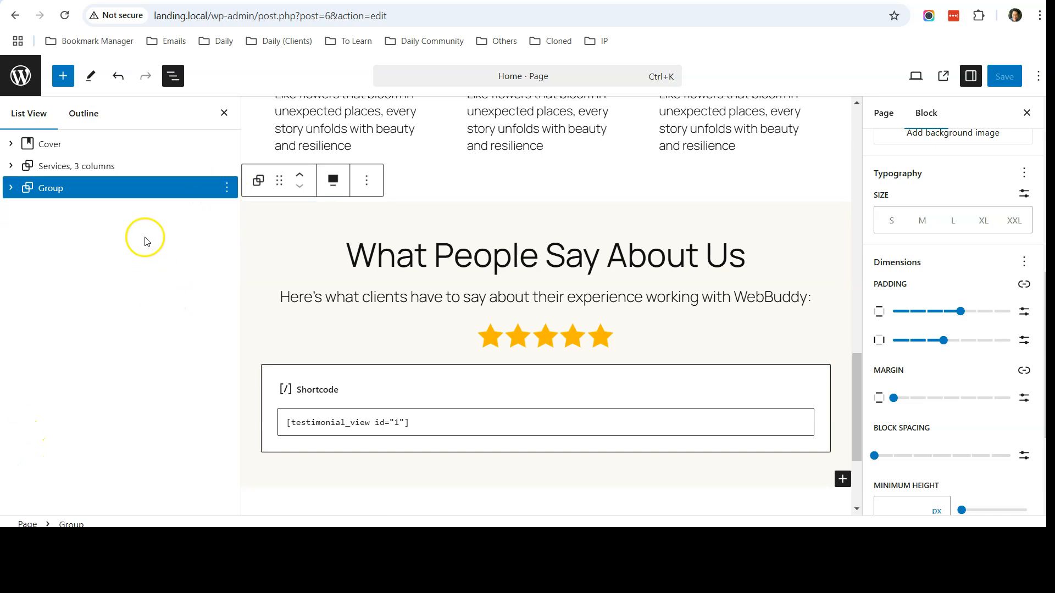
click(62, 76)
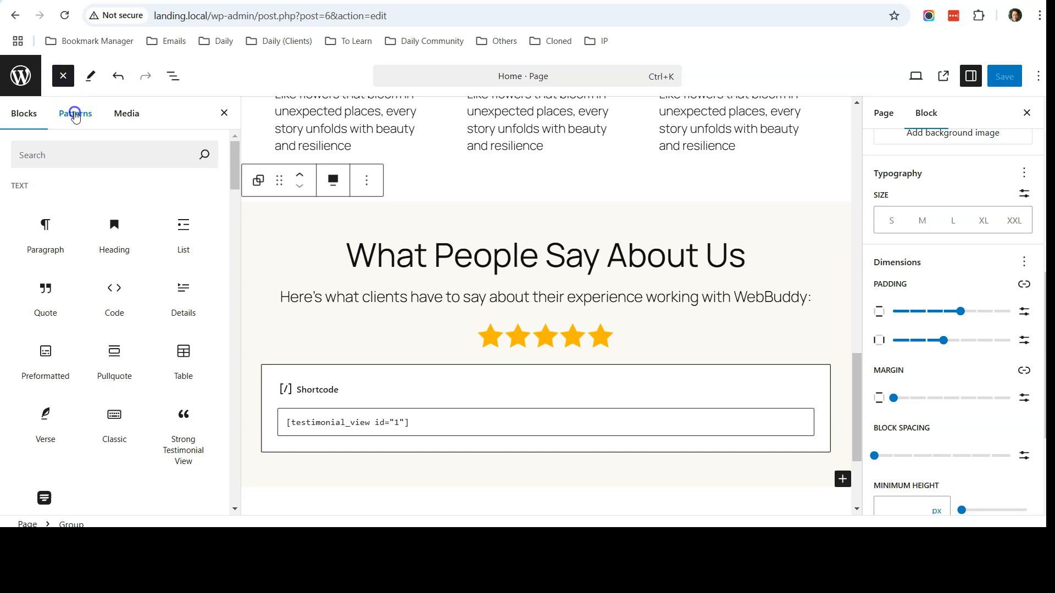
click(75, 115)
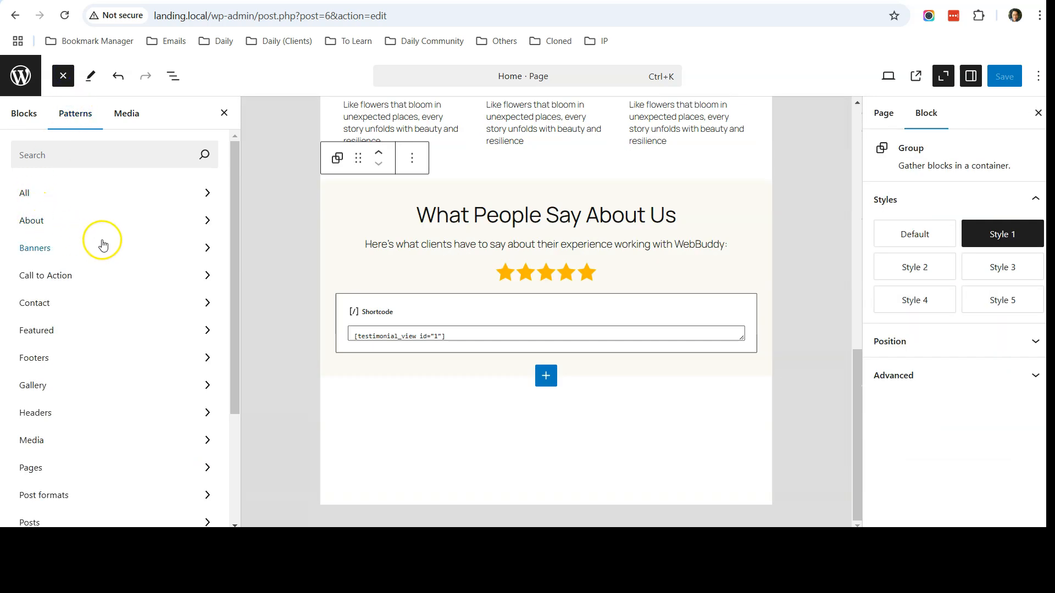
click(99, 219)
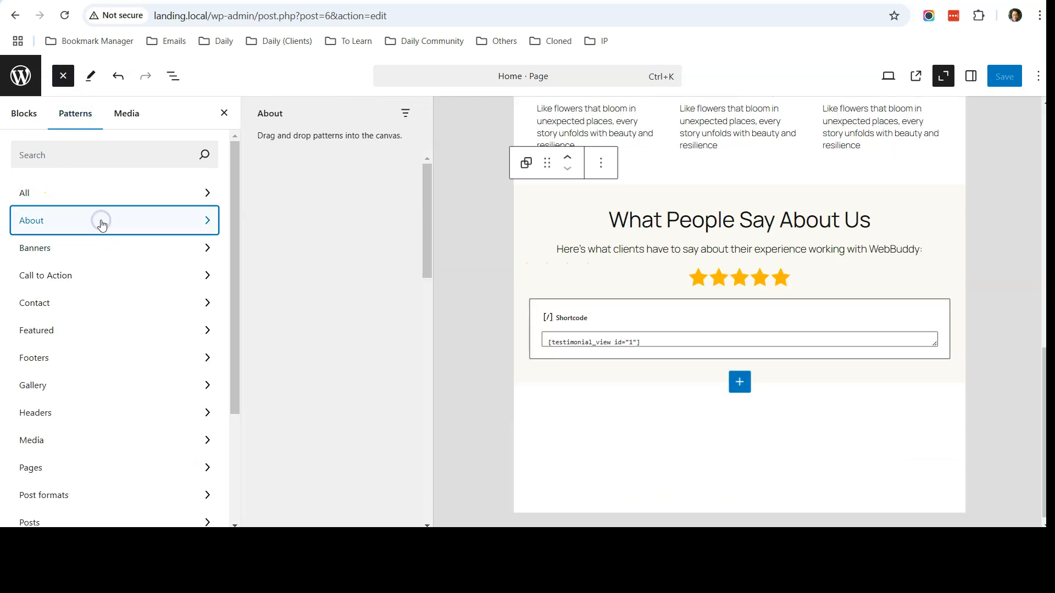
scroll(366, 235, down, 4)
scroll(365, 235, down, 5)
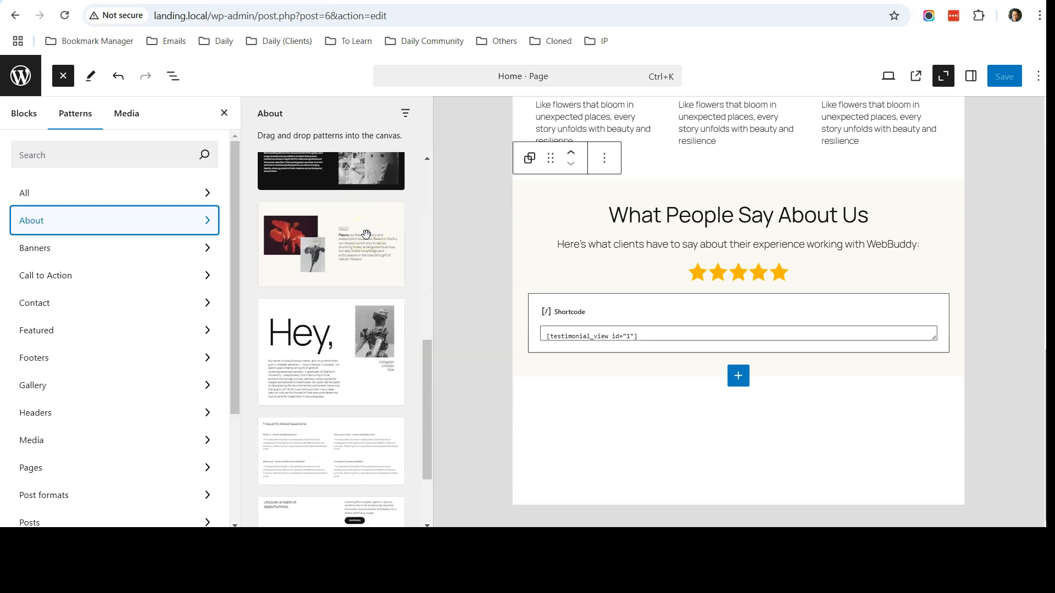
click(328, 242)
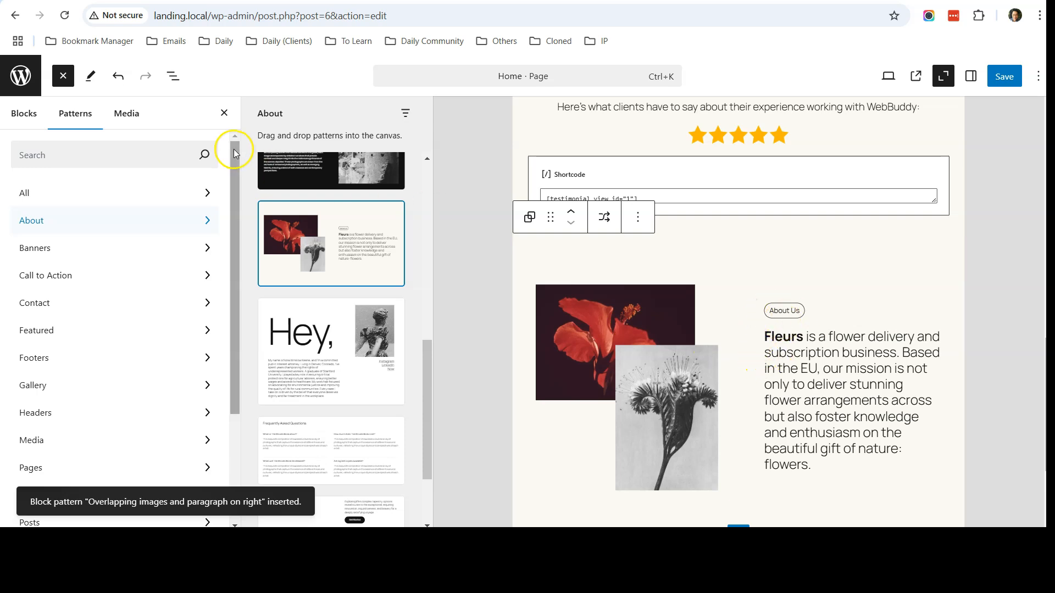
click(222, 112)
Apply Style 4 to the "Overlapping images and paragraph on right" group.
click(173, 76)
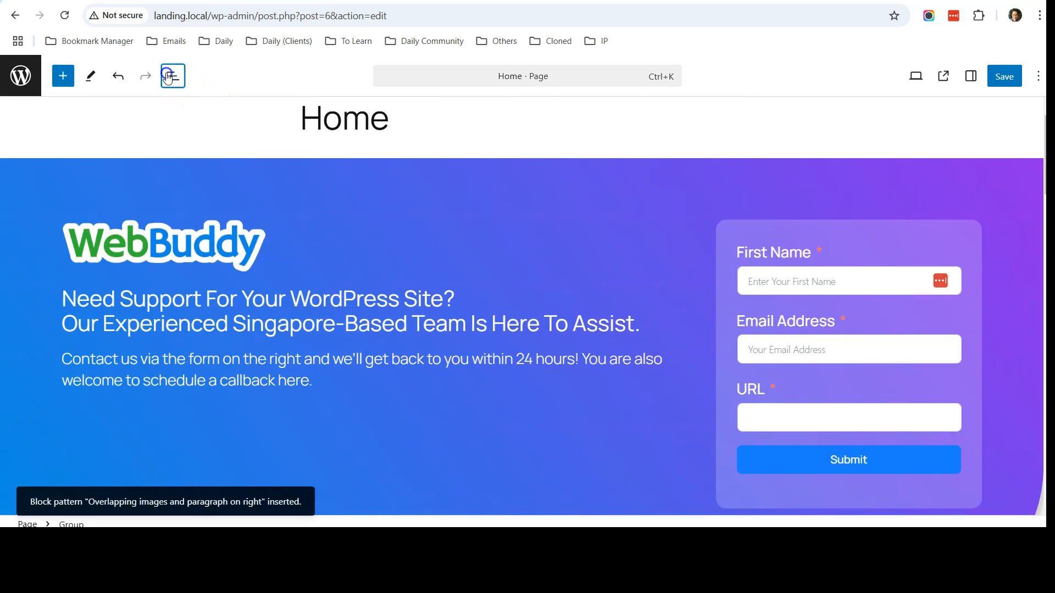
scroll(321, 242, down, 10)
scroll(328, 243, down, 10)
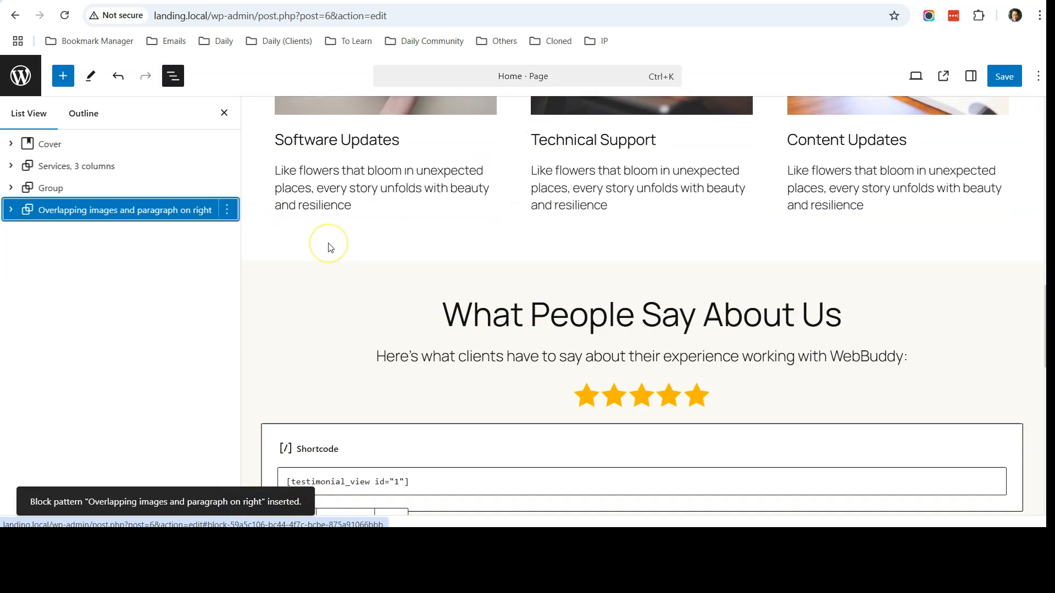
scroll(328, 243, up, 2)
scroll(505, 207, up, 3)
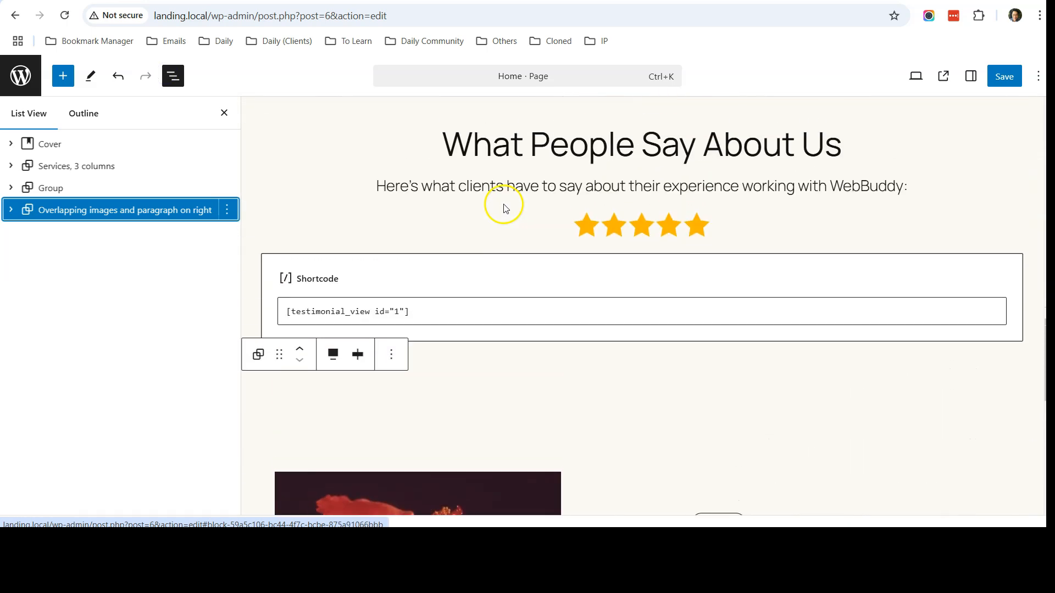
scroll(551, 294, down, 4)
scroll(612, 288, up, 1)
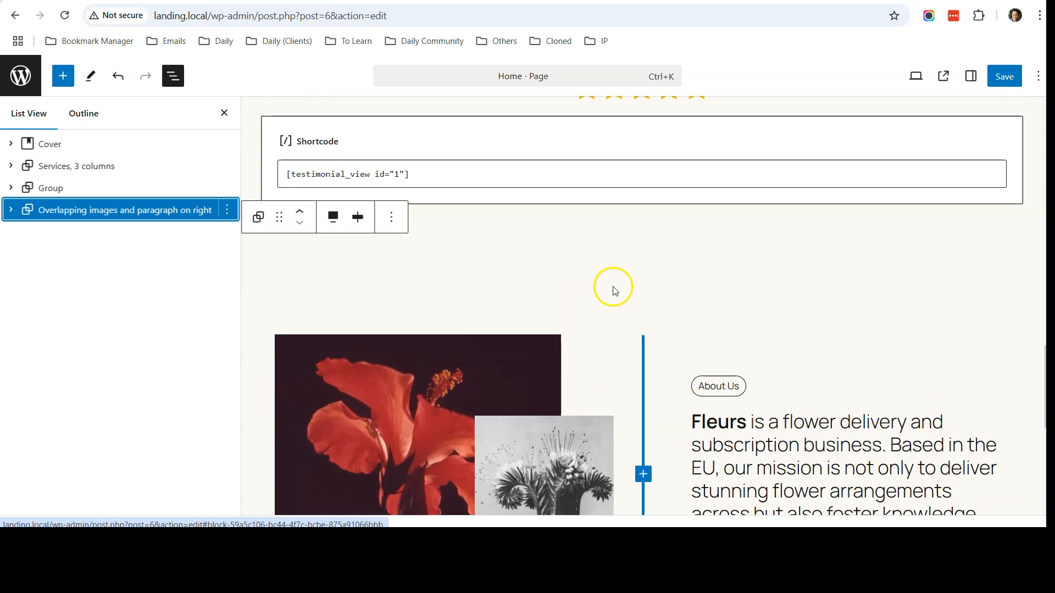
click(971, 76)
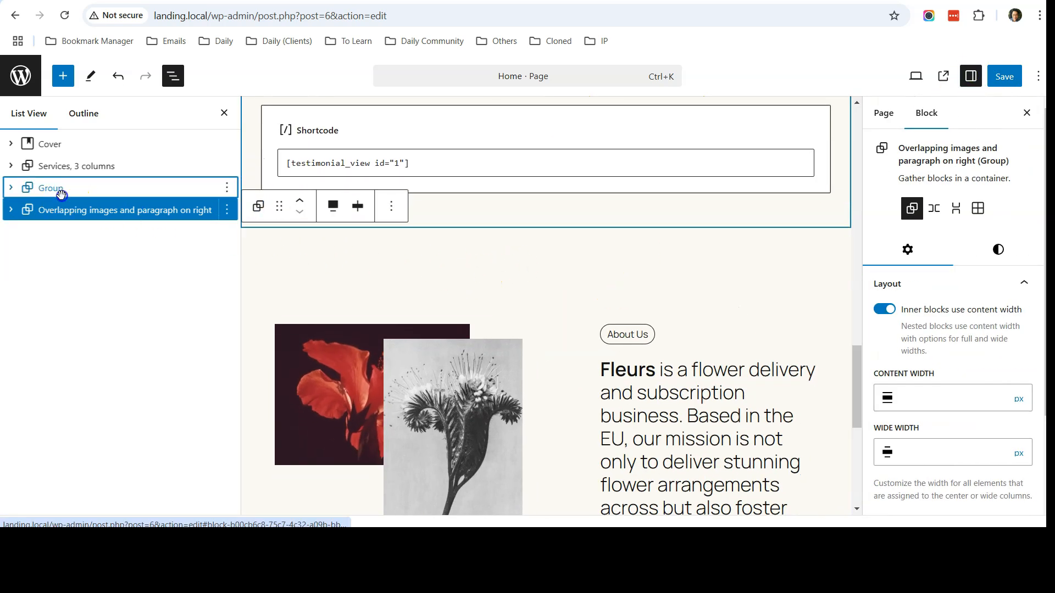
click(61, 188)
click(66, 212)
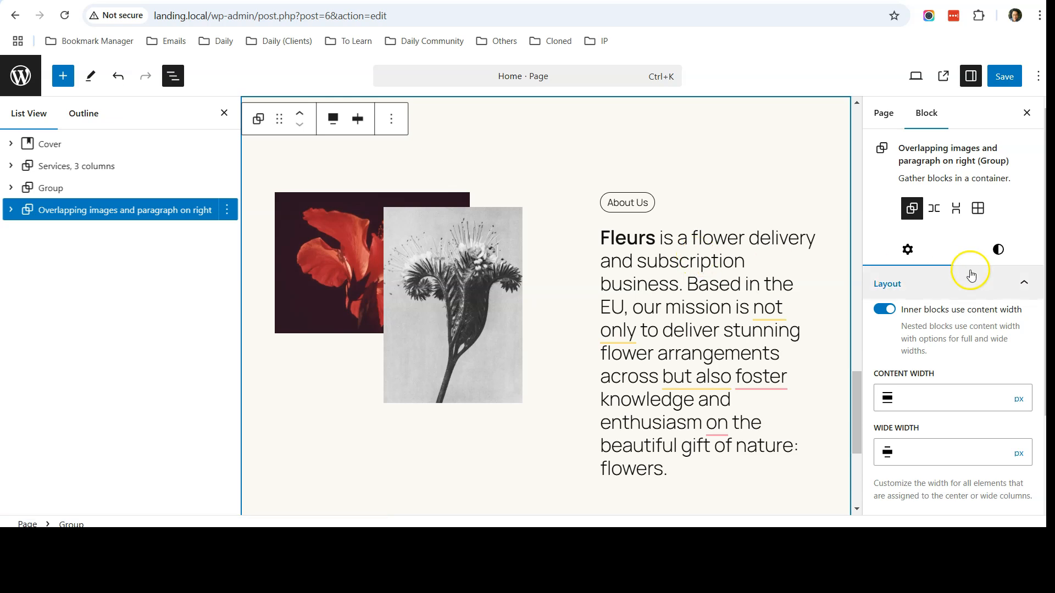
click(1000, 253)
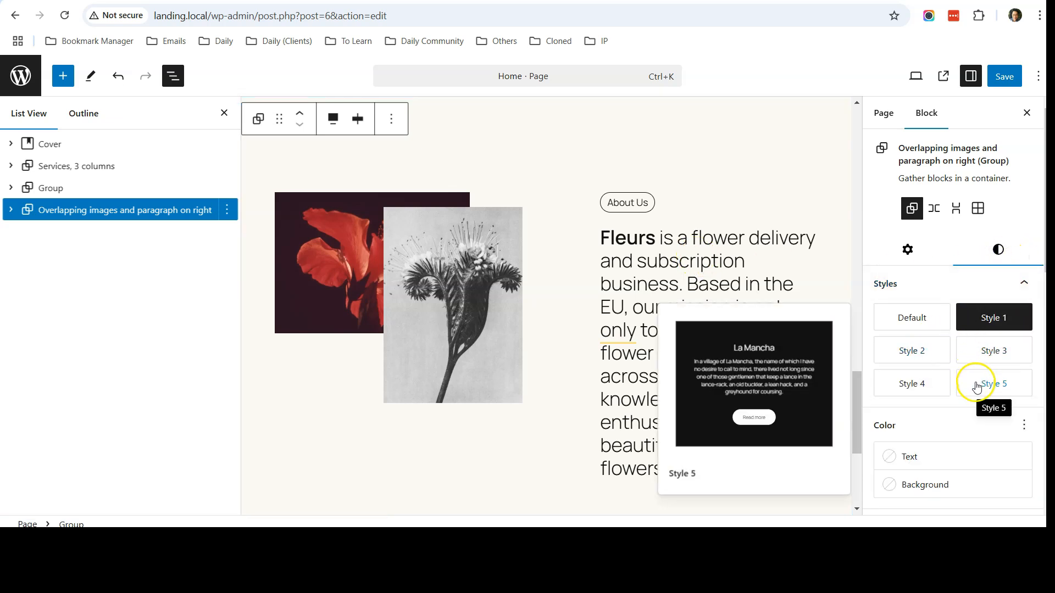
click(912, 385)
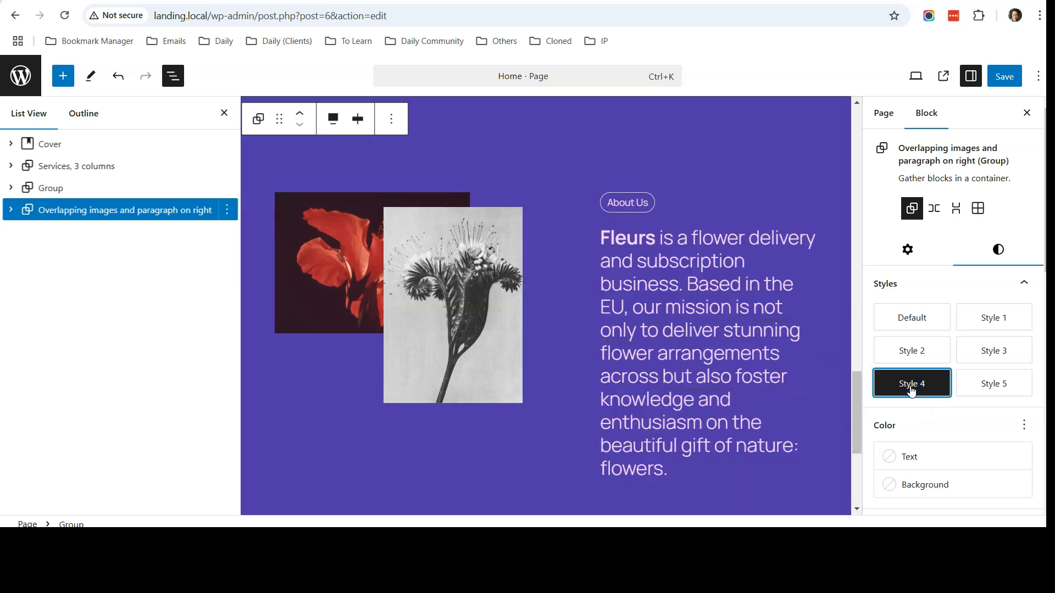
scroll(671, 377, up, 2)
scroll(603, 254, up, 2)
scroll(601, 264, down, 3)
scroll(635, 269, up, 1)
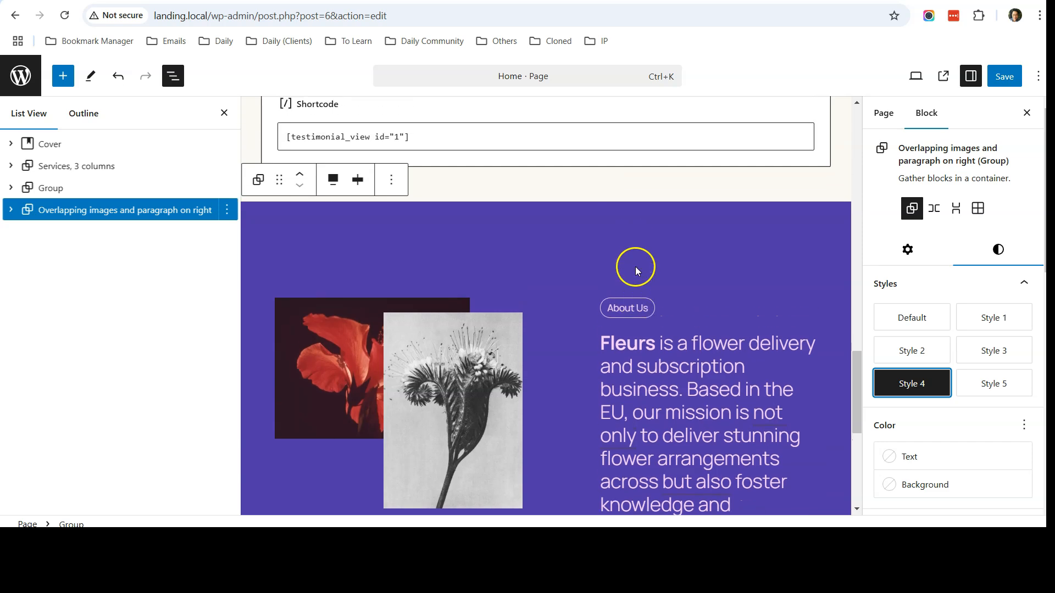
Replace the red flower image in the About Us section with the uploaded technical-support image.
scroll(635, 268, down, 2)
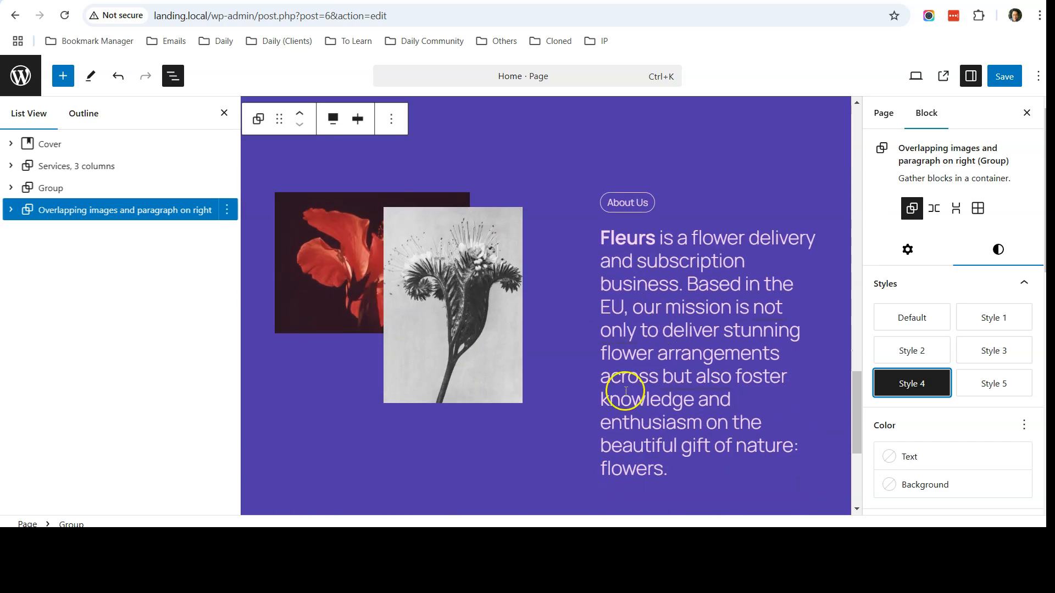
click(333, 281)
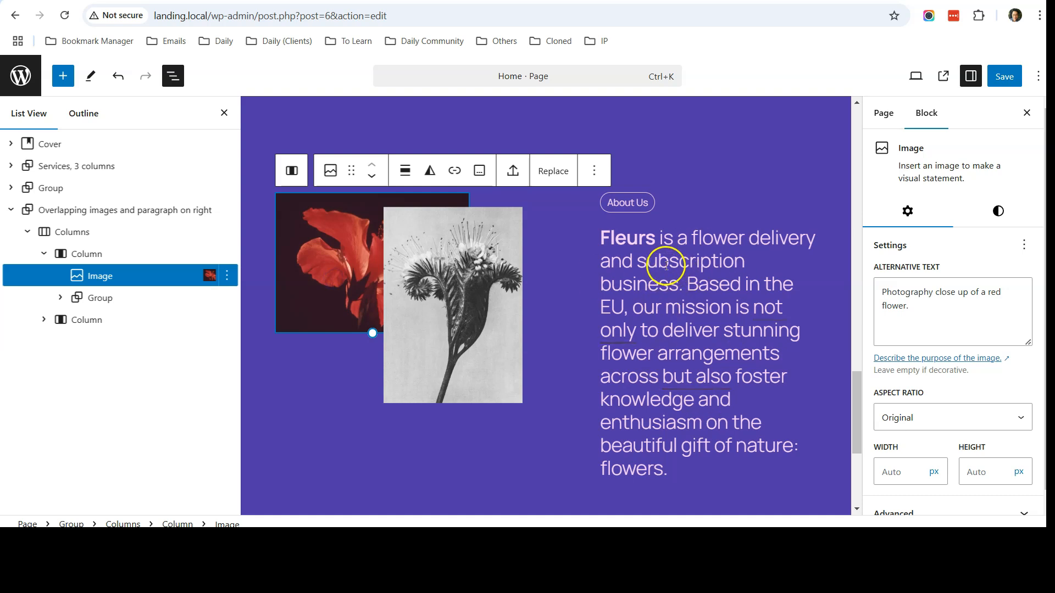
click(554, 174)
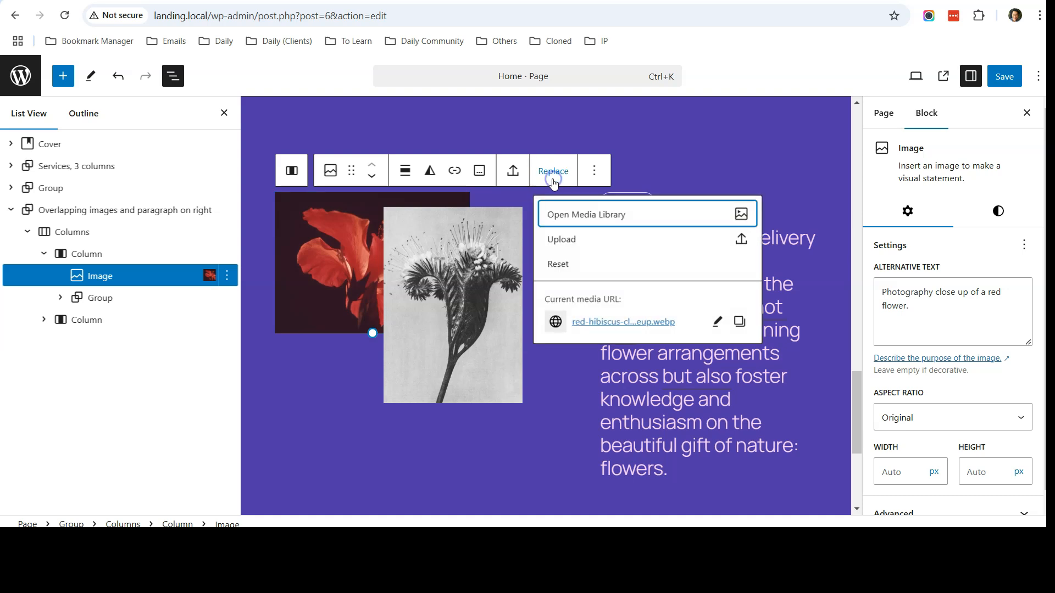
click(606, 244)
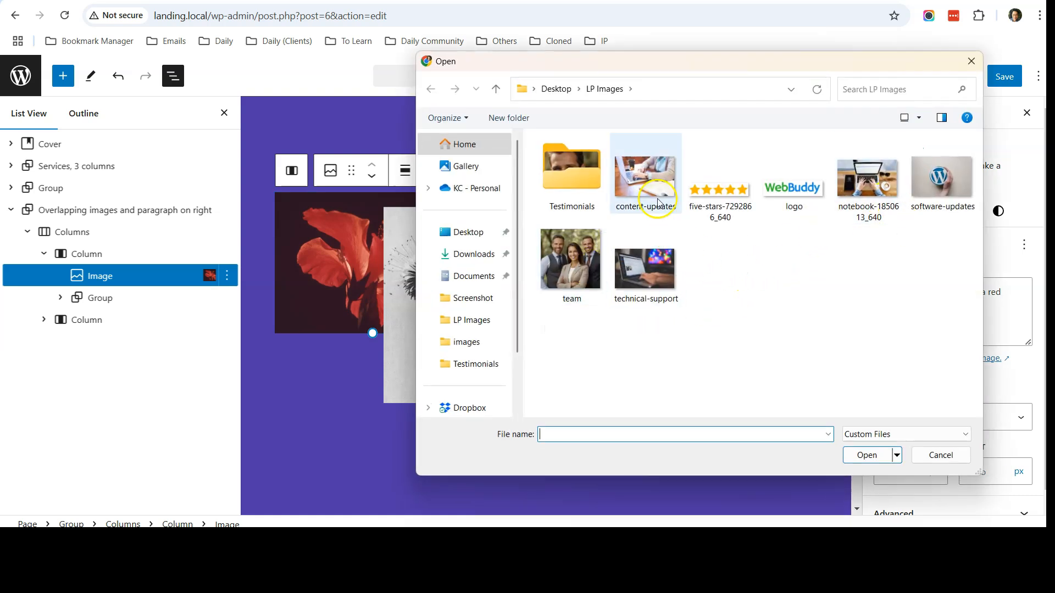
double_click(643, 269)
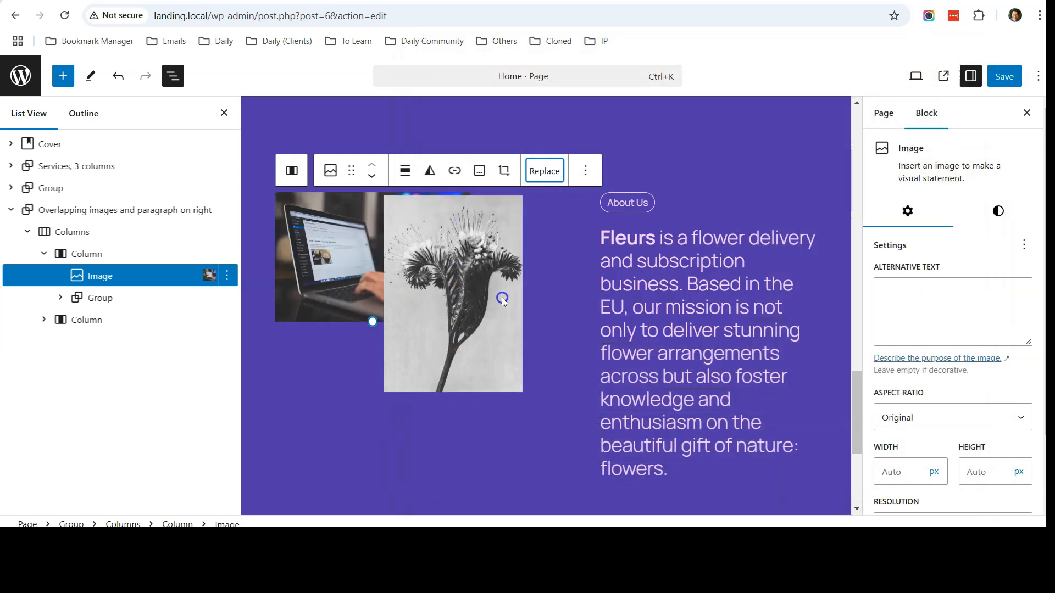
Replace the overlapping black-and-white flower image with the uploaded team image.
click(459, 293)
click(661, 176)
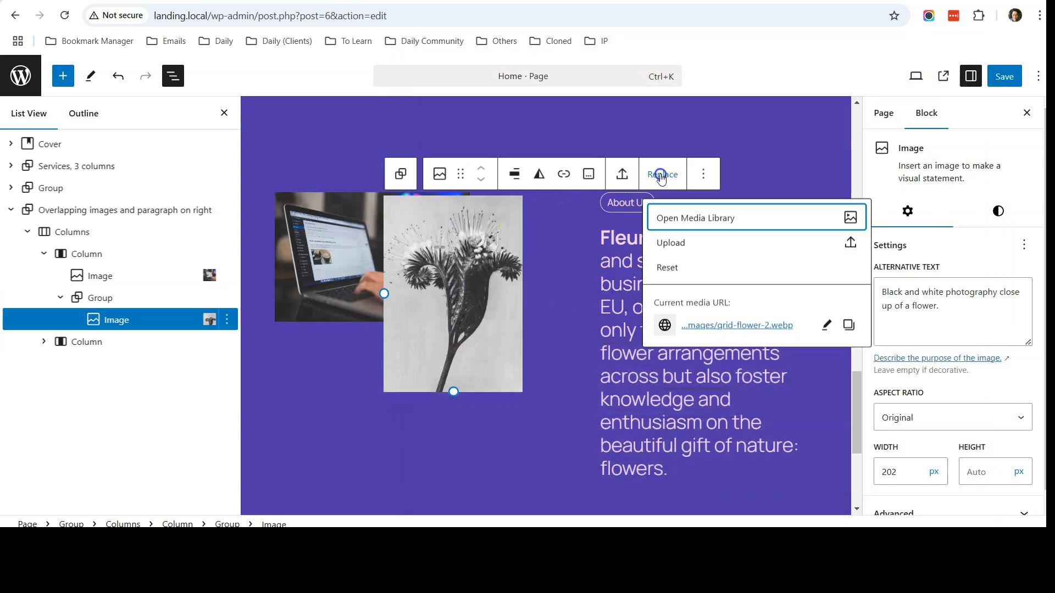
click(709, 243)
double_click(559, 290)
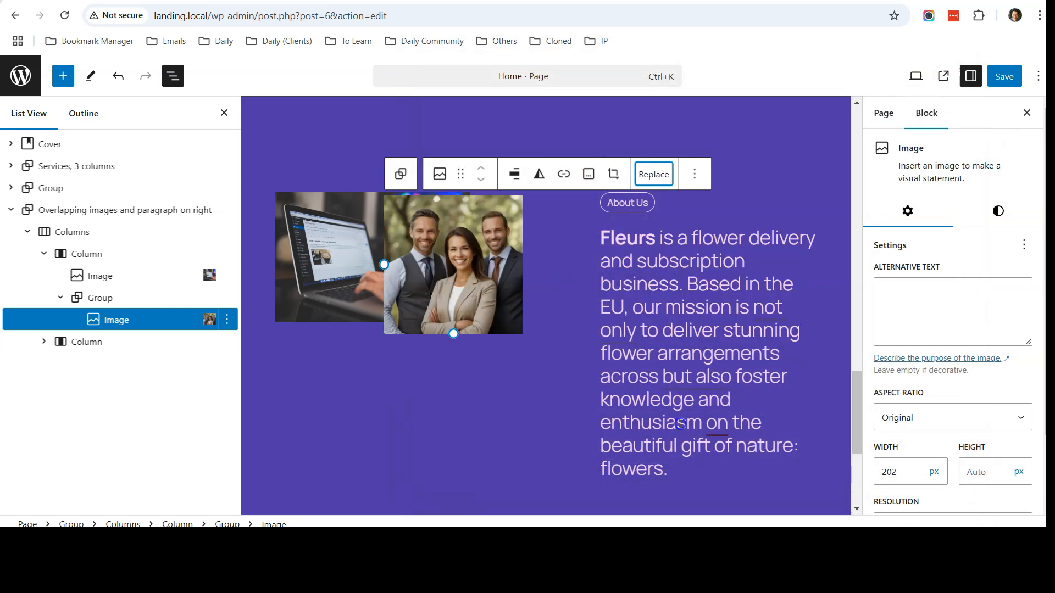
scroll(655, 295, down, 1)
scroll(680, 313, up, 4)
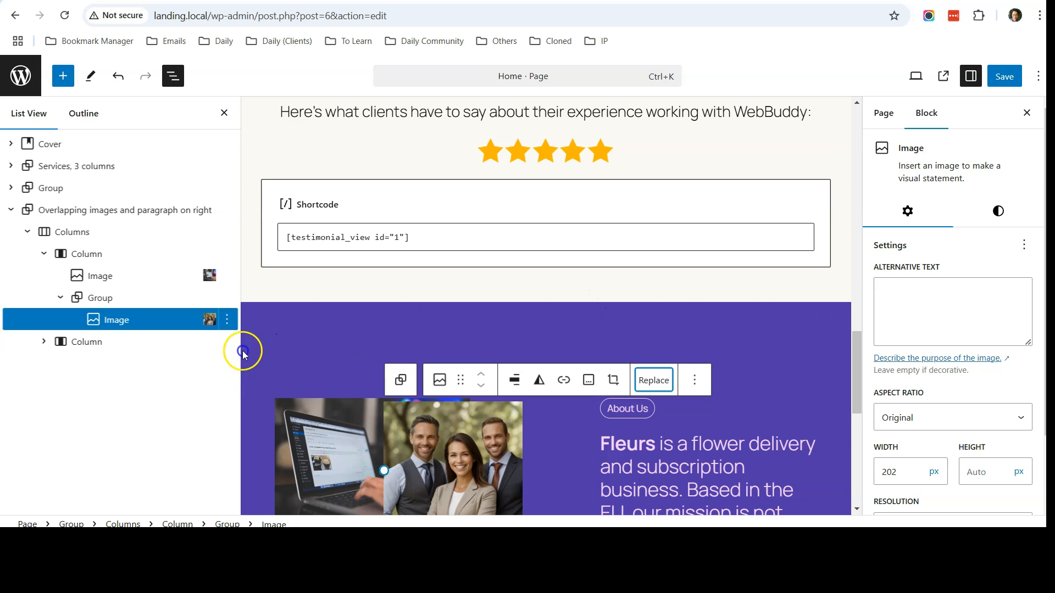
Round the two top corners of the "Overlapping images and paragraph on right" group with a 150 px radius and save the page.
scroll(943, 306, down, 2)
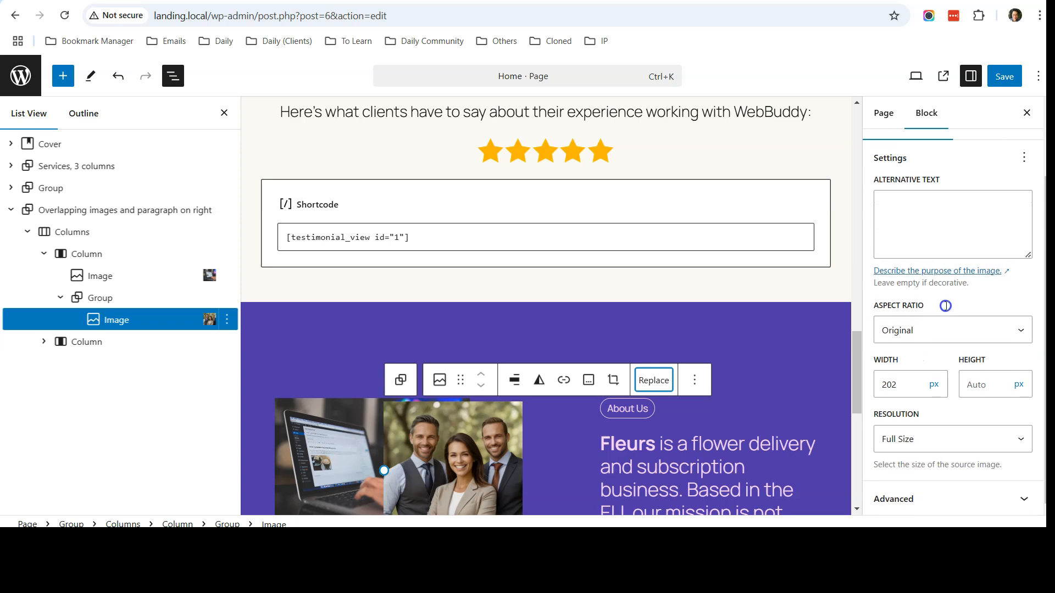
click(75, 209)
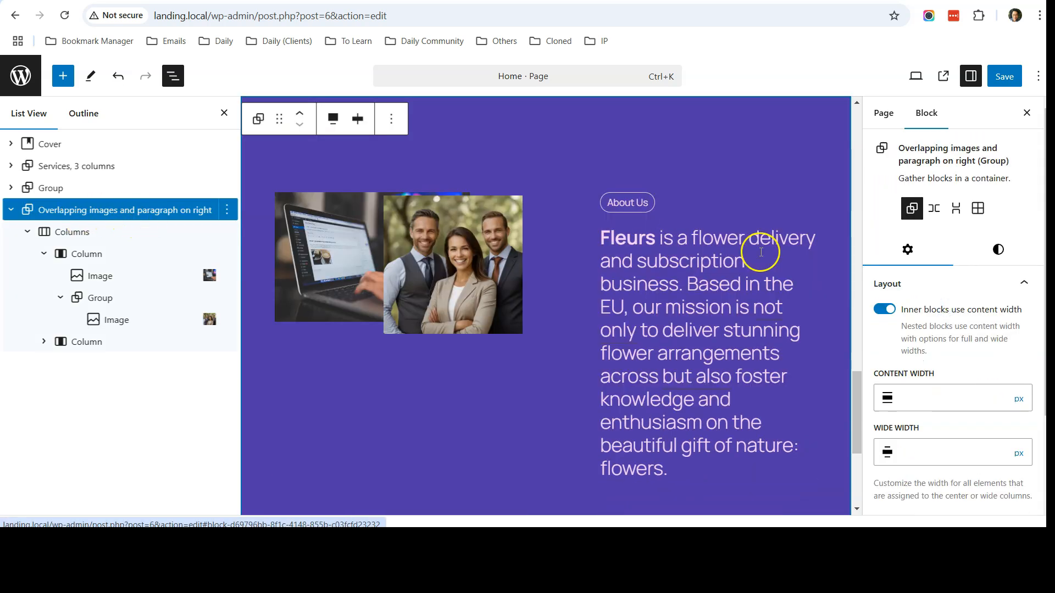
click(998, 249)
scroll(959, 305, down, 5)
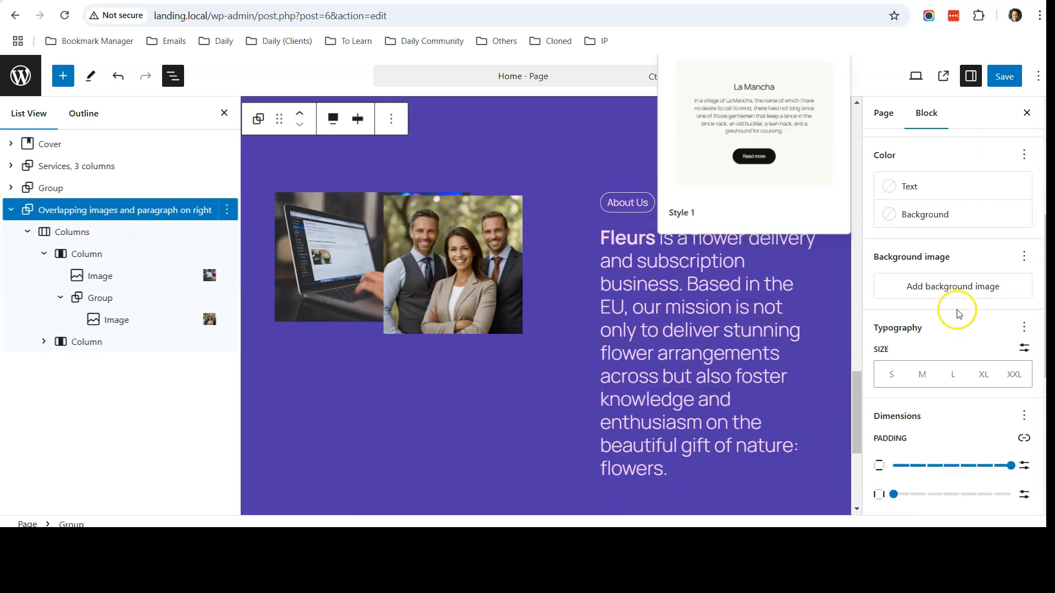
scroll(959, 314, down, 4)
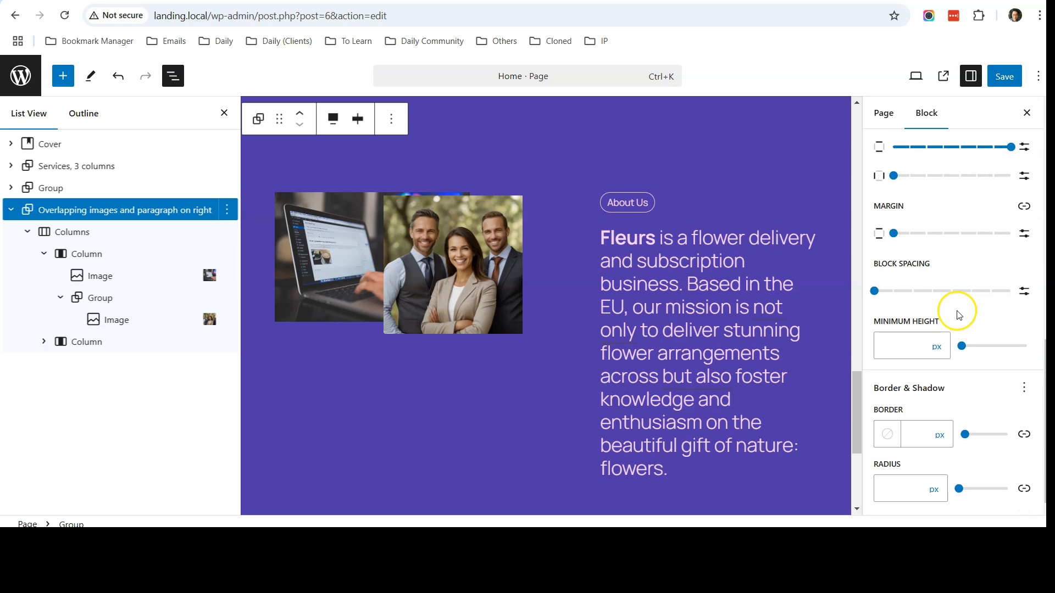
click(1024, 488)
scroll(1025, 486, down, 1)
click(885, 450)
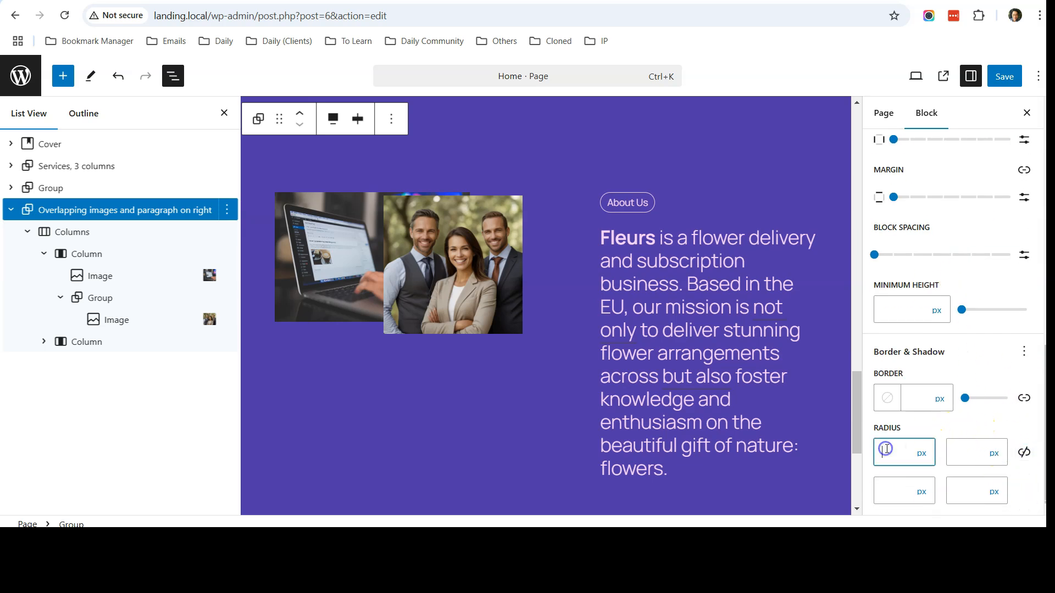
text(150)
click(964, 453)
text(150)
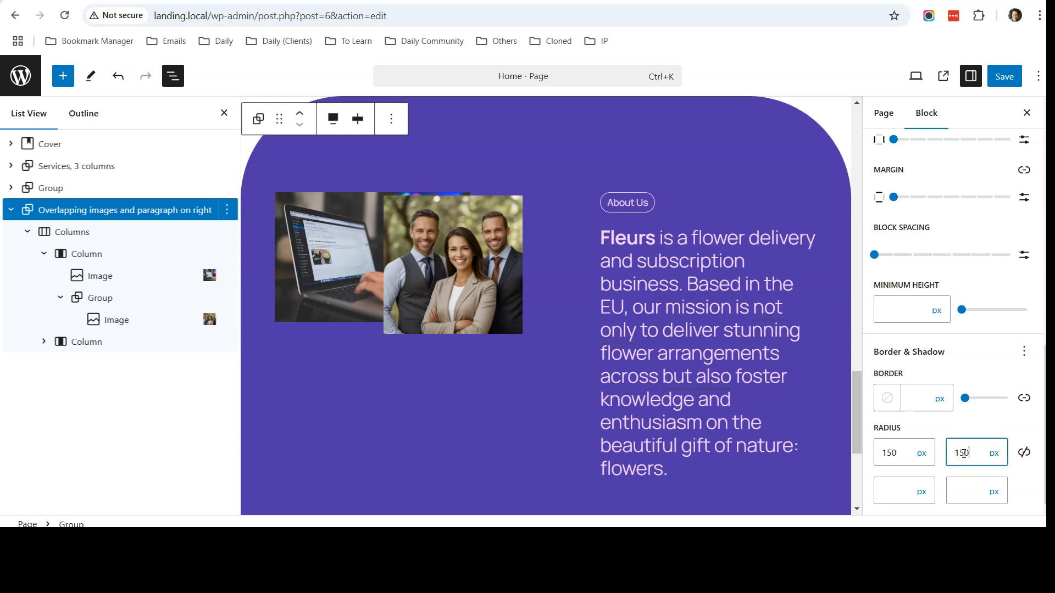
click(1005, 77)
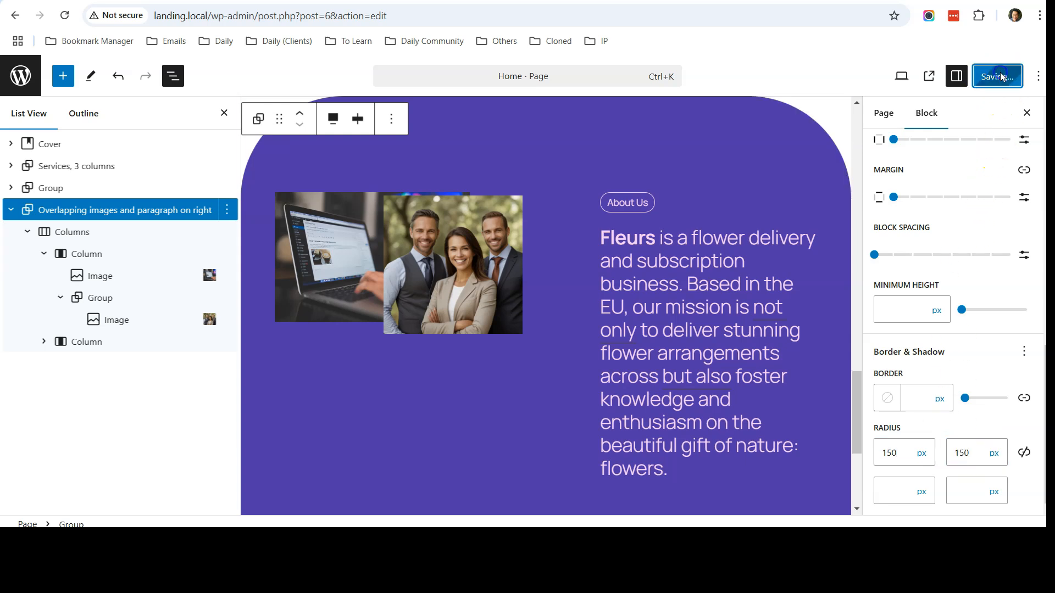
Reload the published Home page and review its header, the testimonials section and the top edge of the About Us section.
click(144, 1)
scroll(153, 157, up, 4)
click(65, 17)
scroll(263, 201, down, 7)
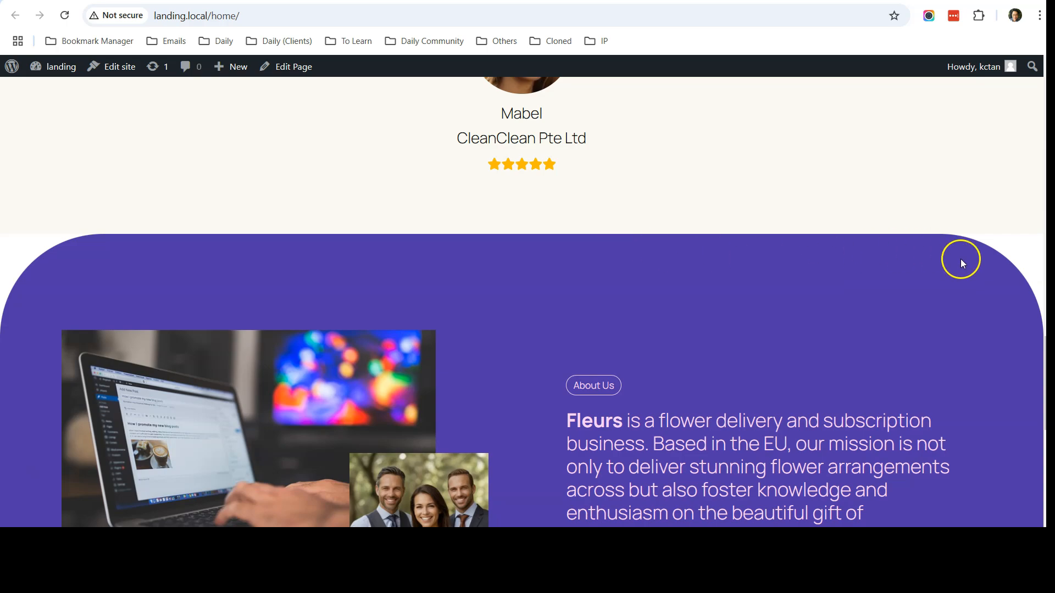
scroll(960, 259, down, 7)
scroll(806, 339, up, 10)
scroll(728, 342, up, 15)
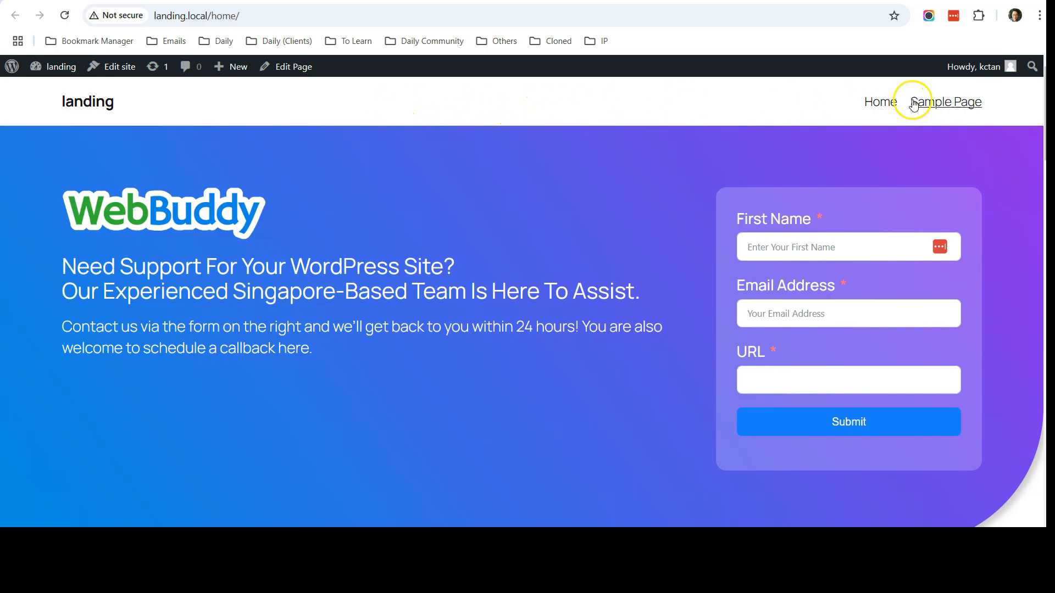
scroll(497, 331, down, 20)
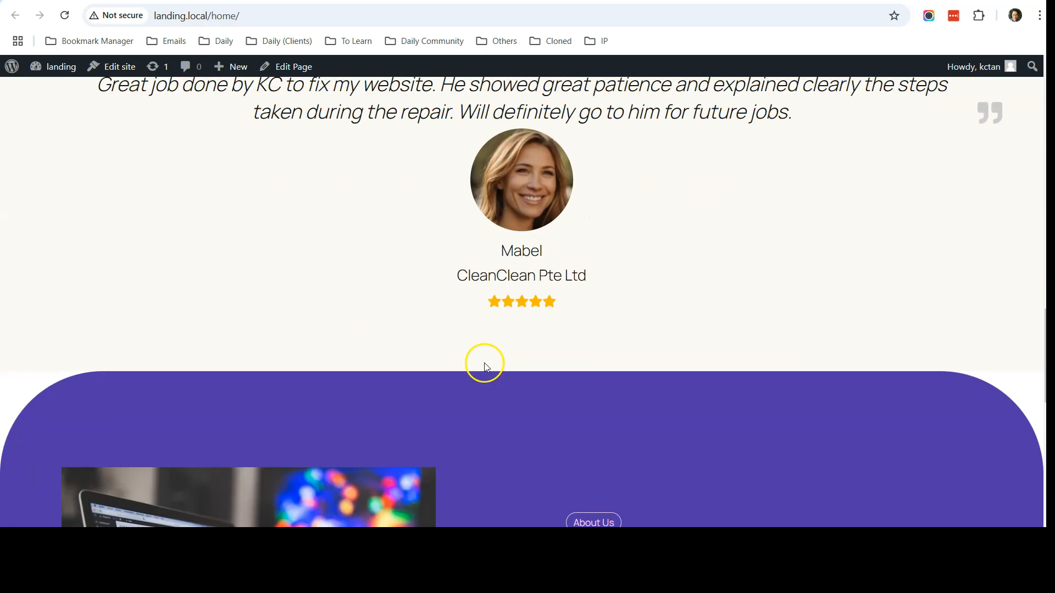
scroll(452, 383, up, 20)
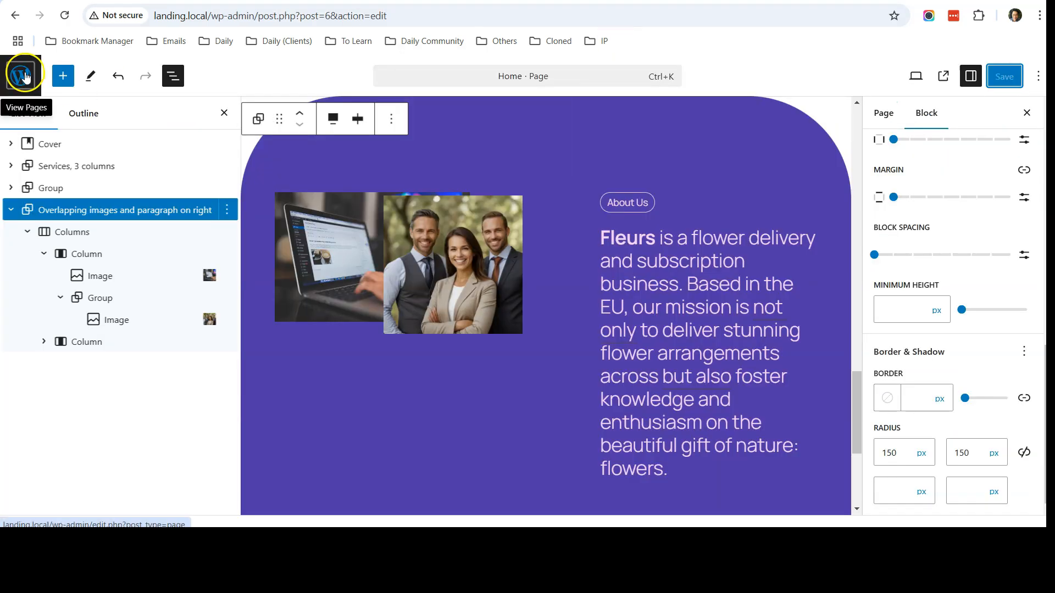
Leave the page editor and bring up the list of all templates in the site editor.
click(22, 76)
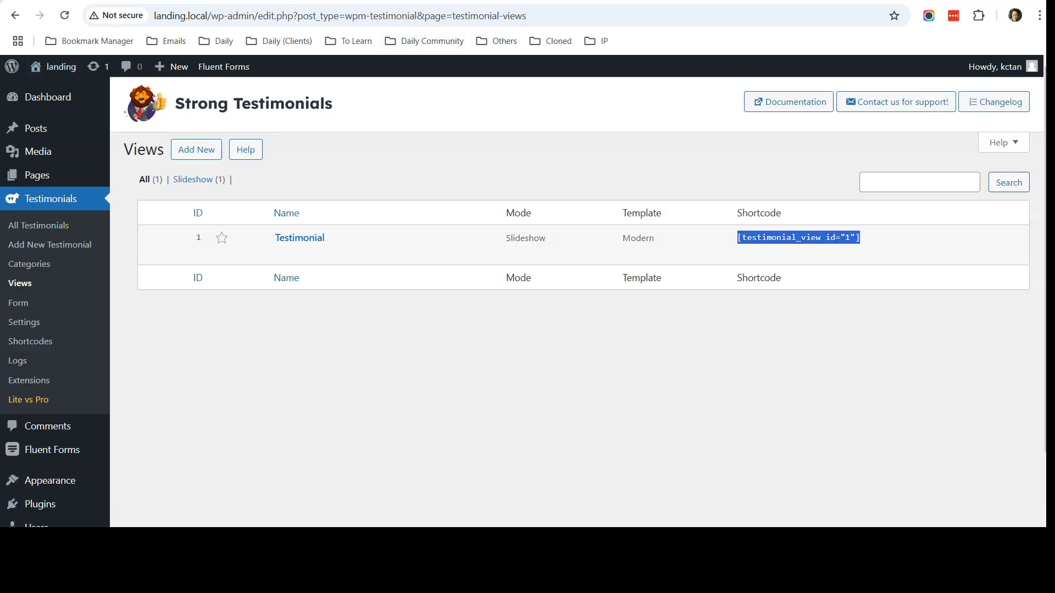
click(446, 102)
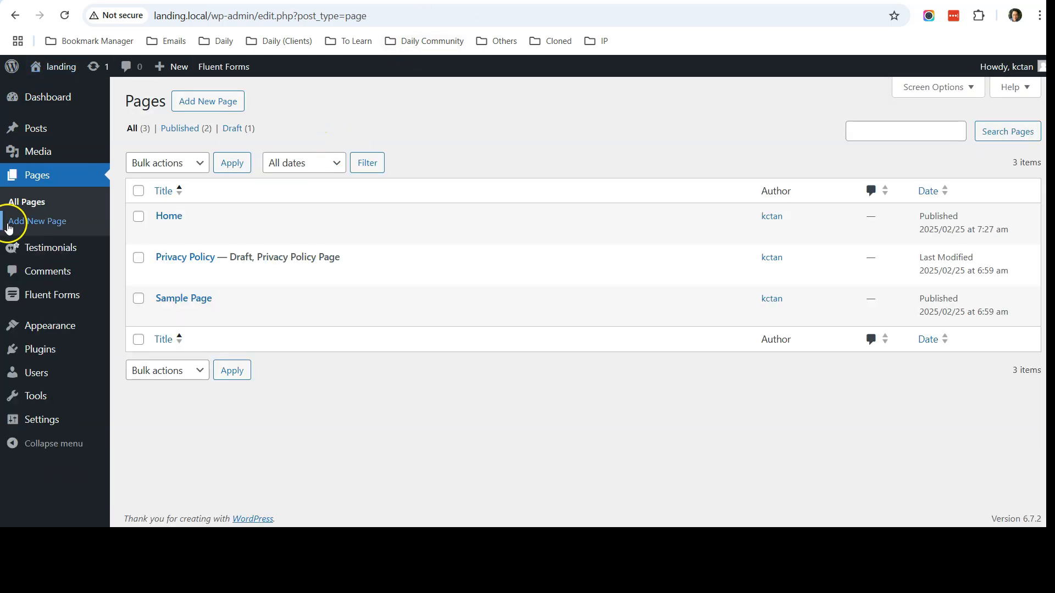
mouse_move(70, 324)
click(136, 348)
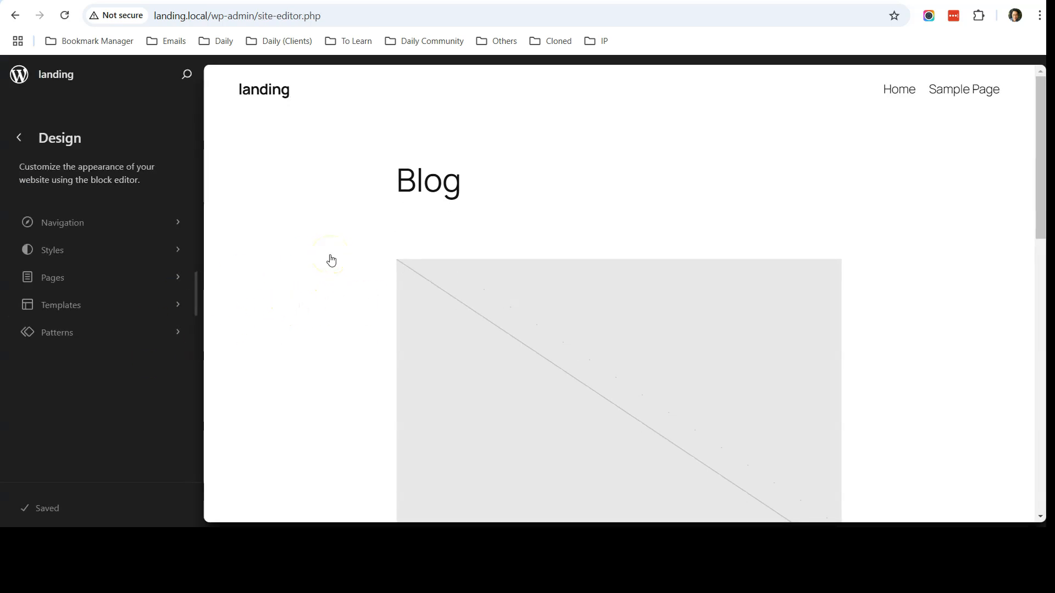
click(117, 306)
scroll(491, 225, down, 3)
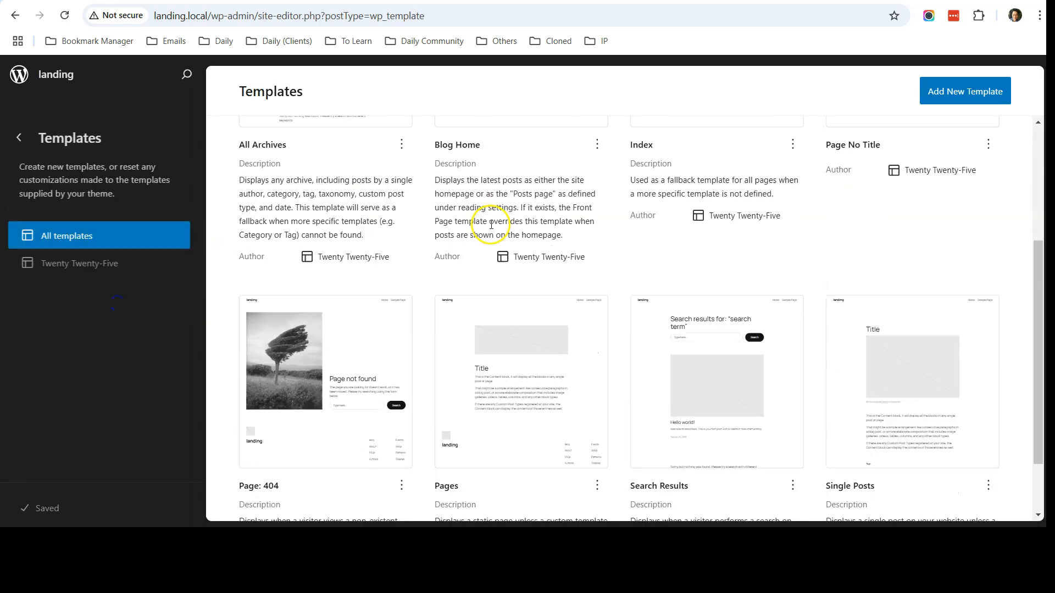
scroll(476, 240, down, 1)
scroll(476, 240, up, 5)
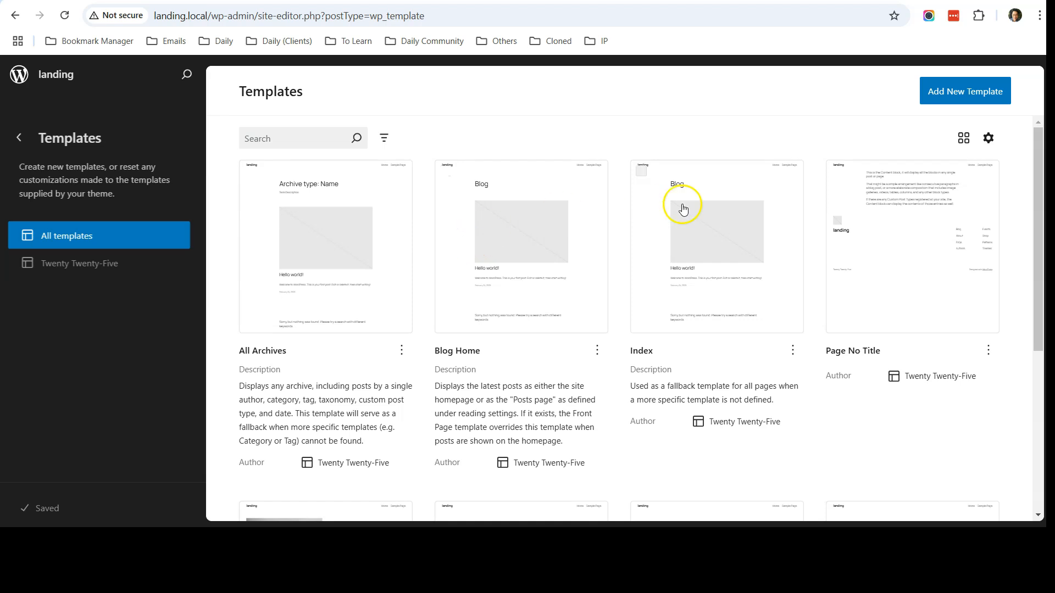
Create a custom template named "Landing Page Template" based on the offered page layout pattern.
click(963, 92)
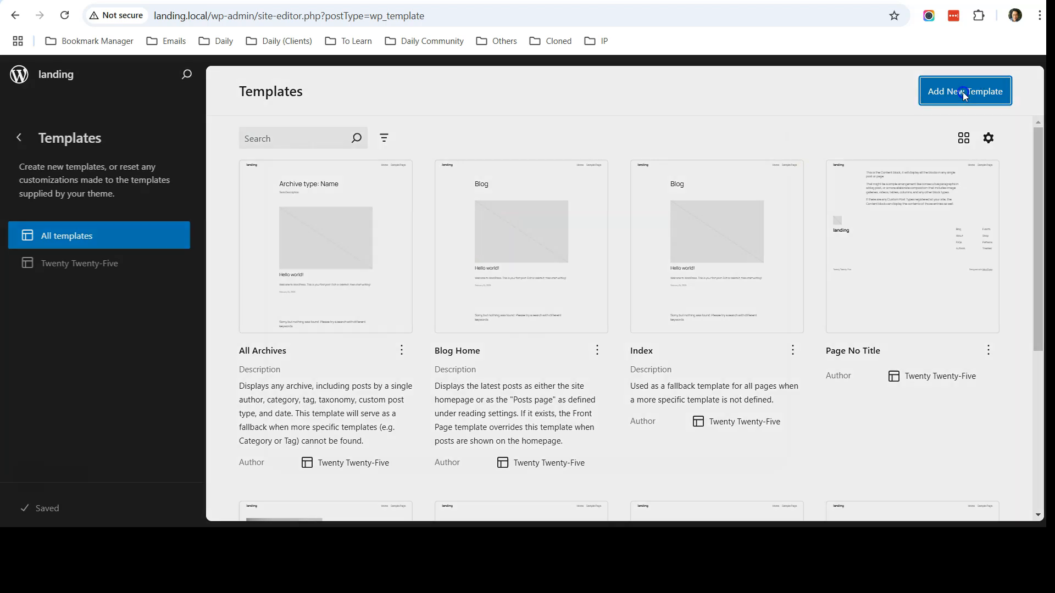
scroll(645, 176, down, 2)
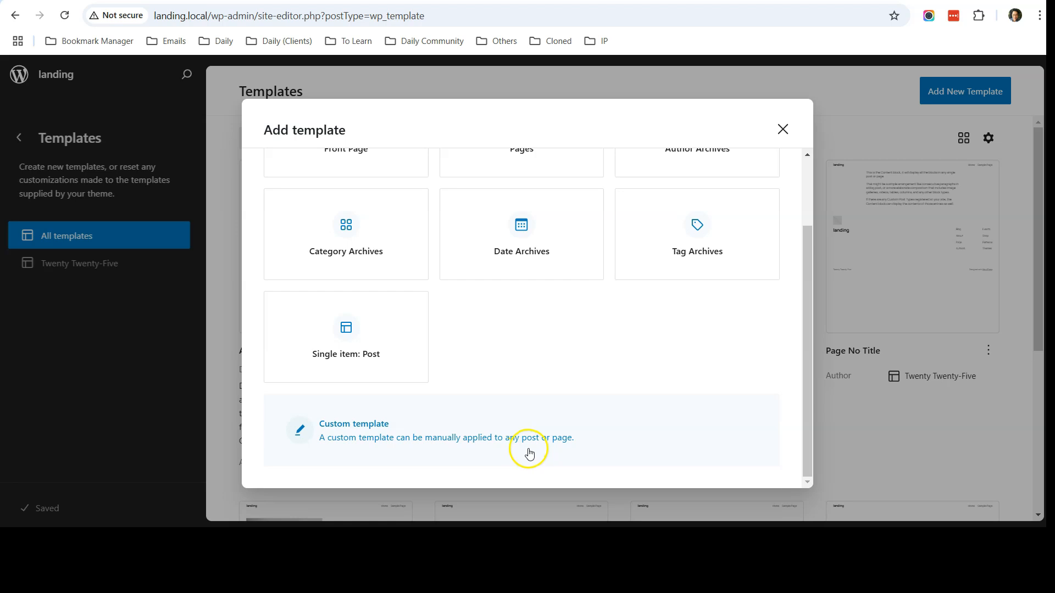
click(416, 437)
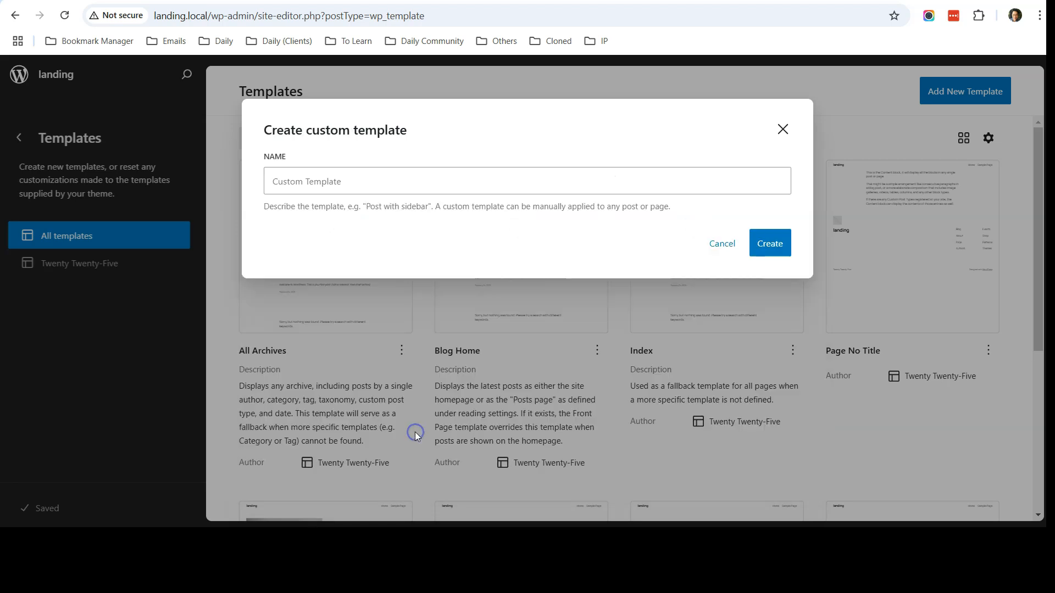
click(382, 180)
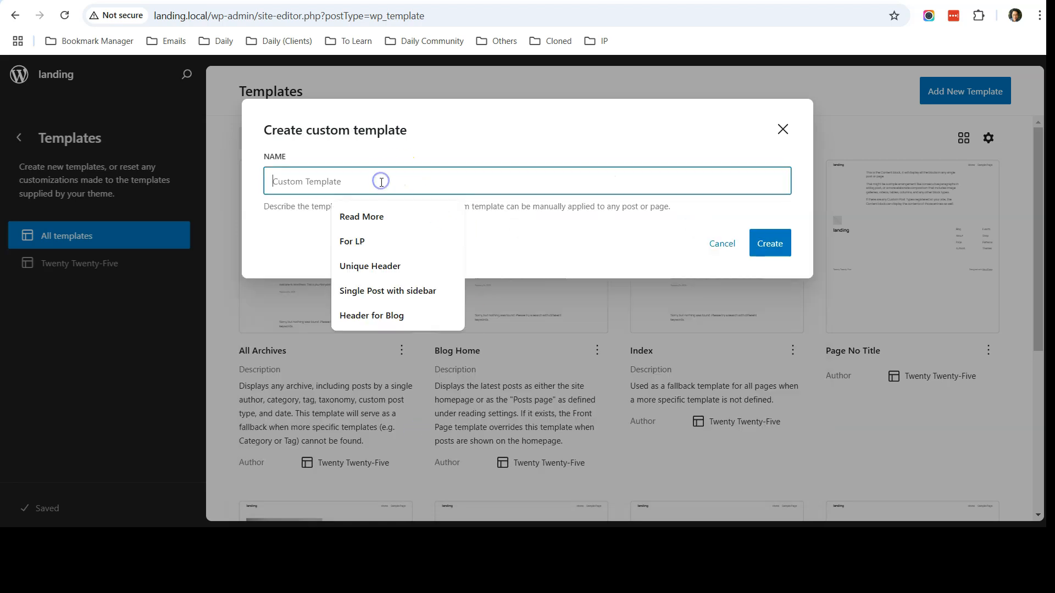
text(Landing Page Template)
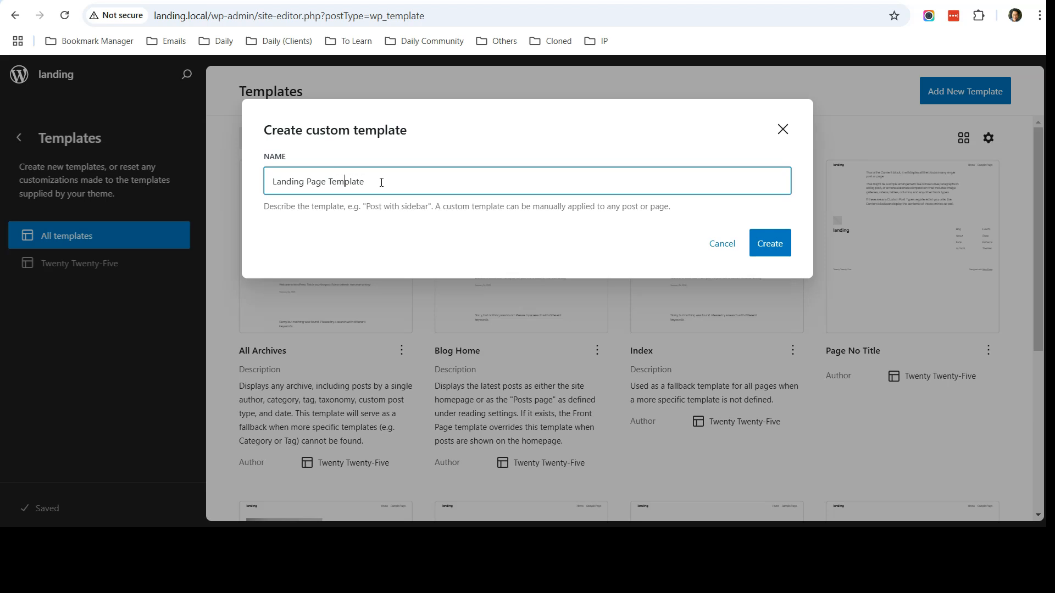
click(761, 245)
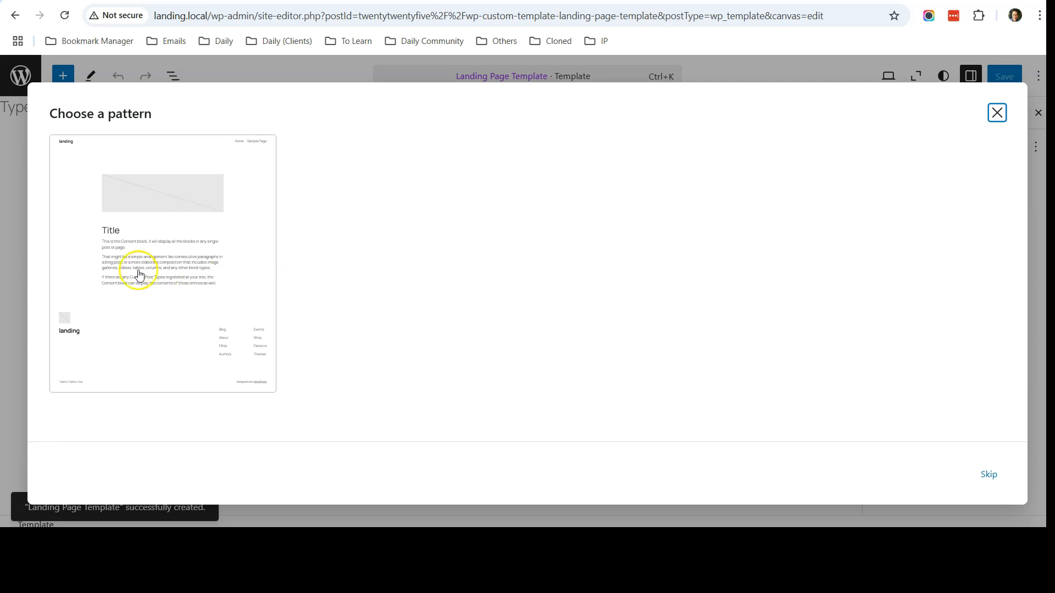
click(147, 239)
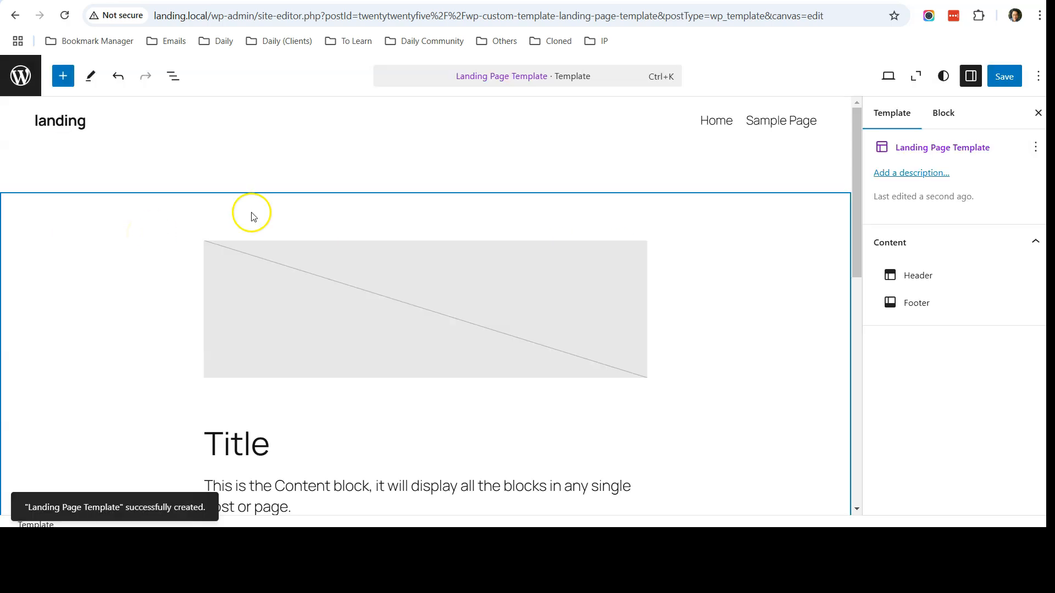
Delete the Header and Footer template parts from Landing Page Template.
click(171, 78)
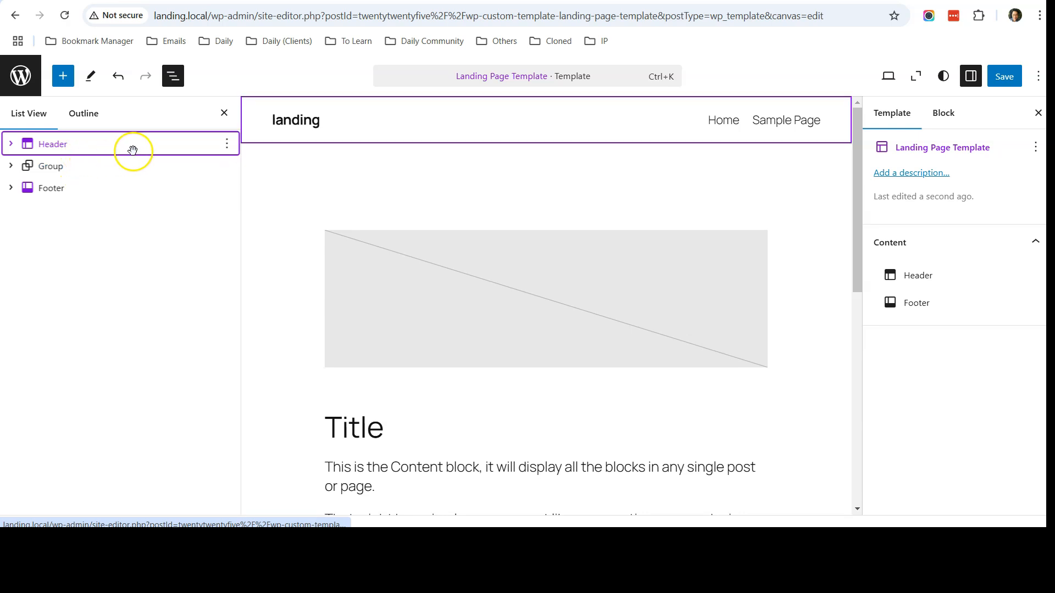
click(228, 149)
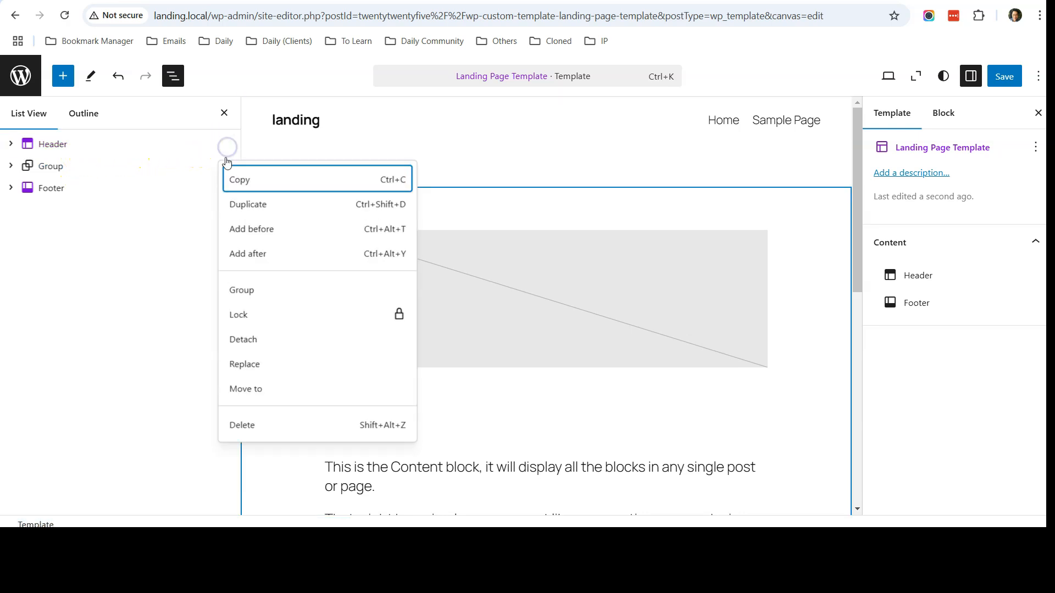
click(293, 422)
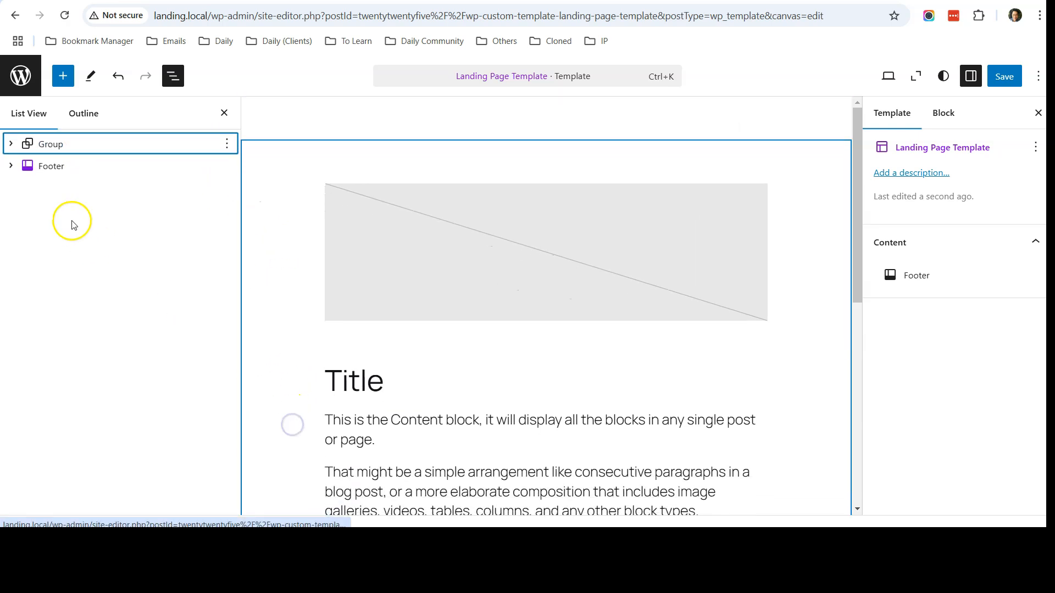
click(66, 168)
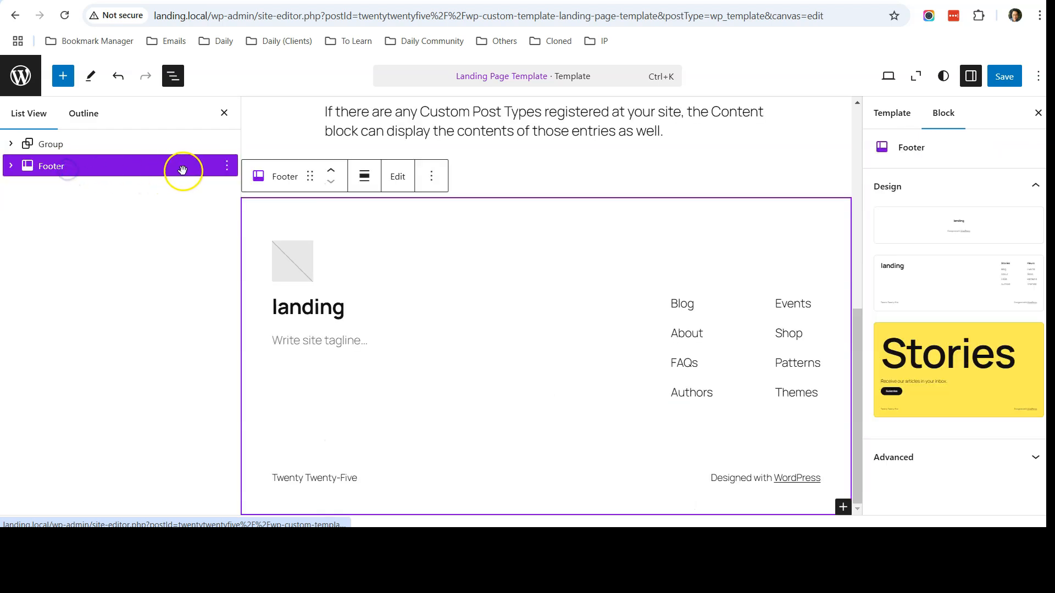
click(227, 171)
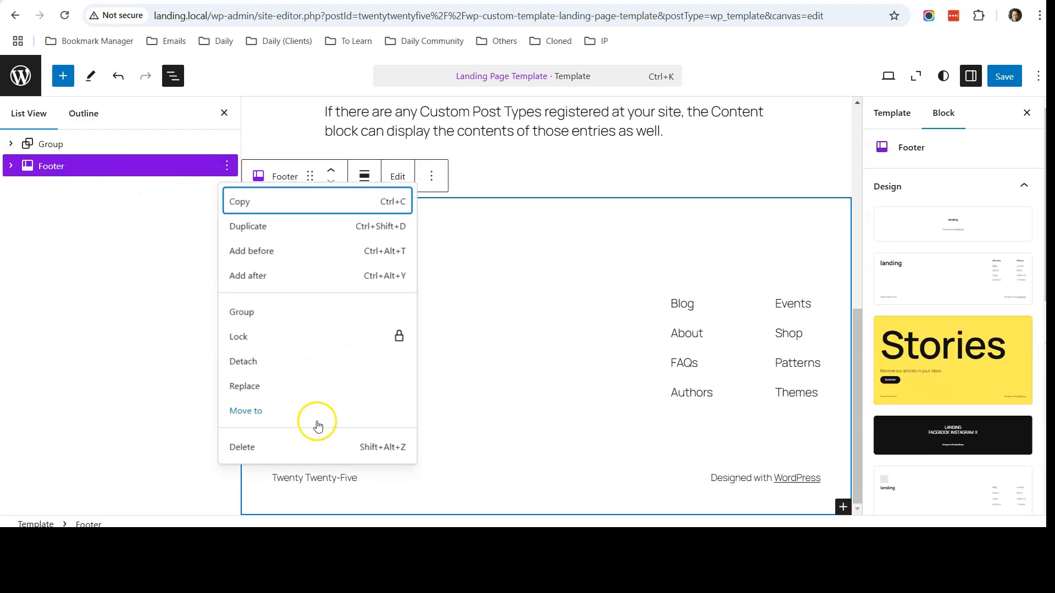
click(317, 440)
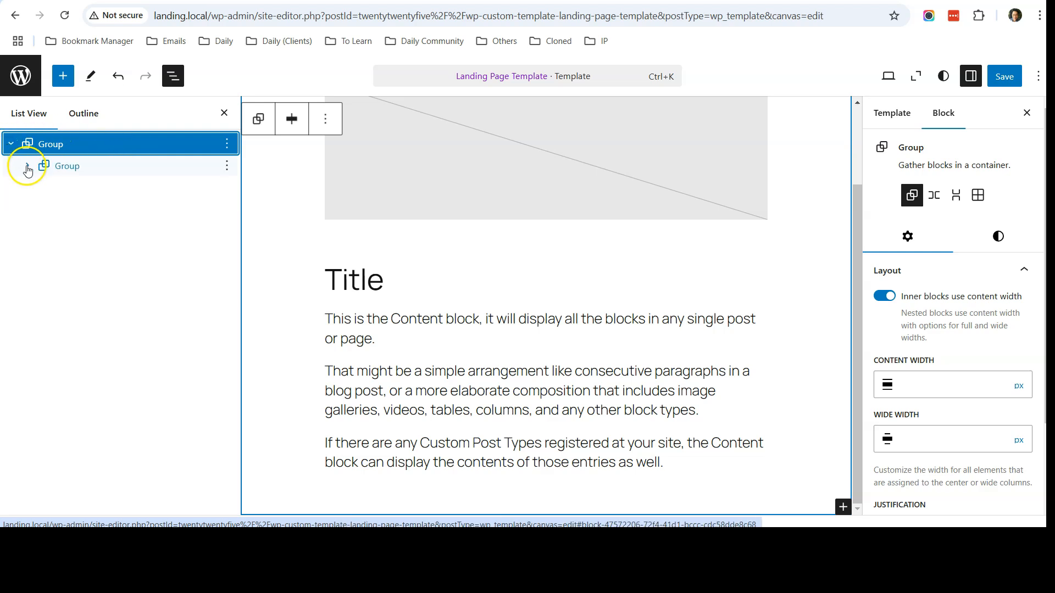
Delete the Featured Image and Title blocks from the template's nested group, keeping the Content block.
click(27, 165)
click(120, 190)
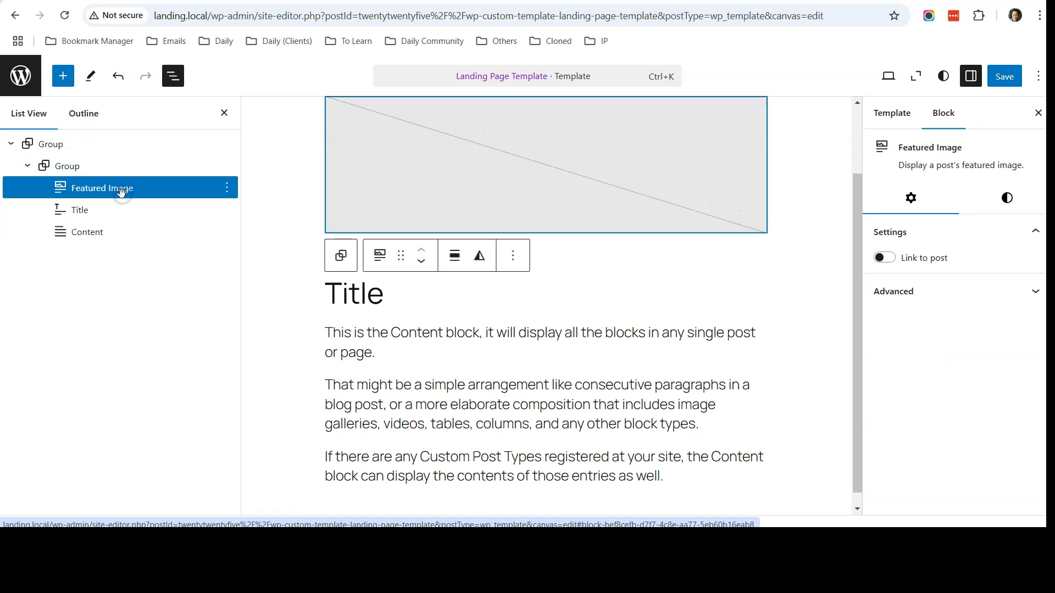
click(227, 188)
scroll(302, 322, down, 1)
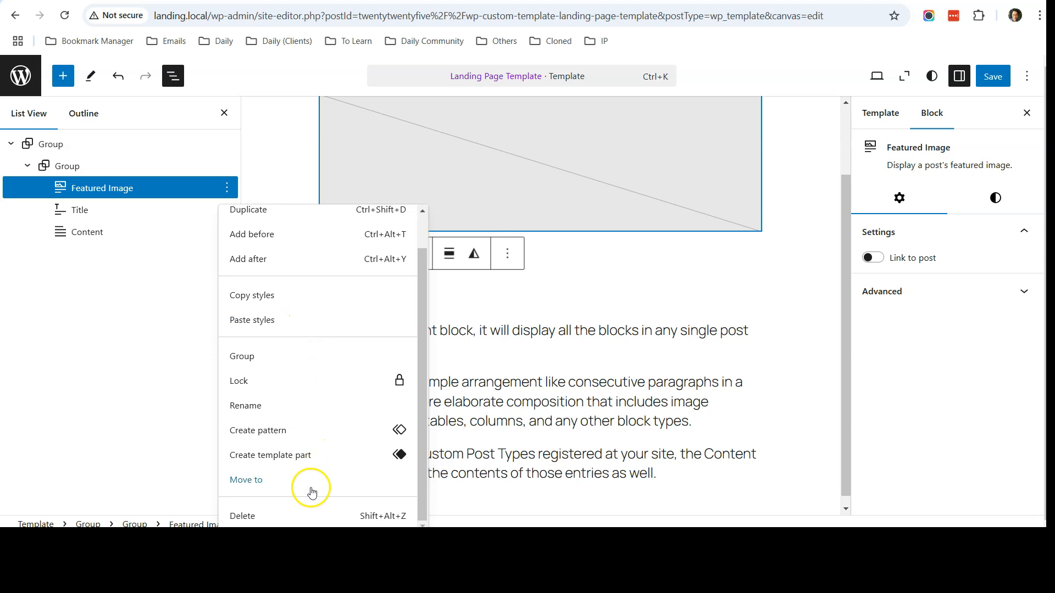
click(307, 515)
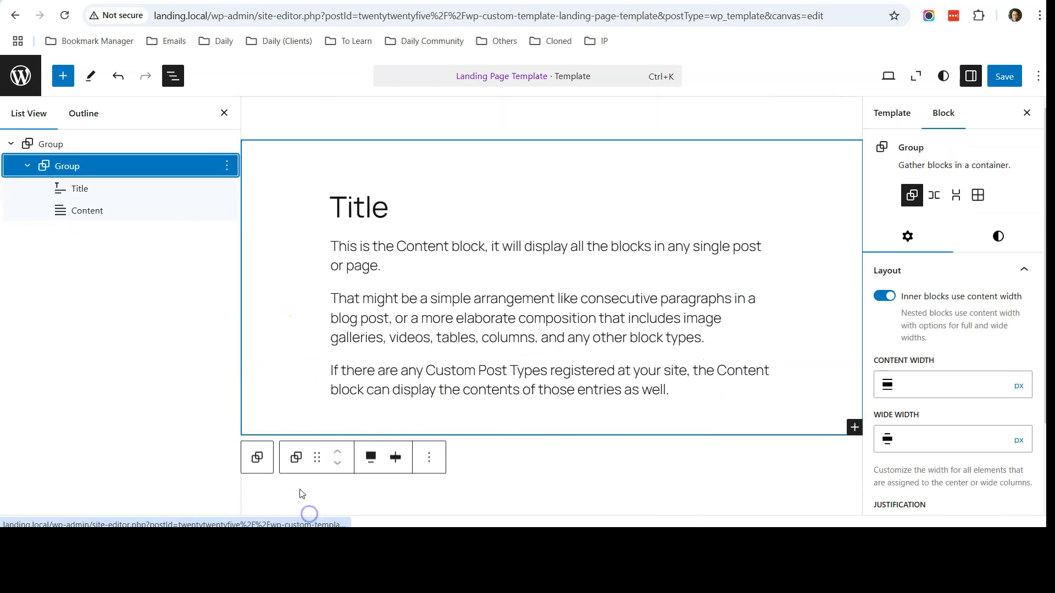
click(97, 191)
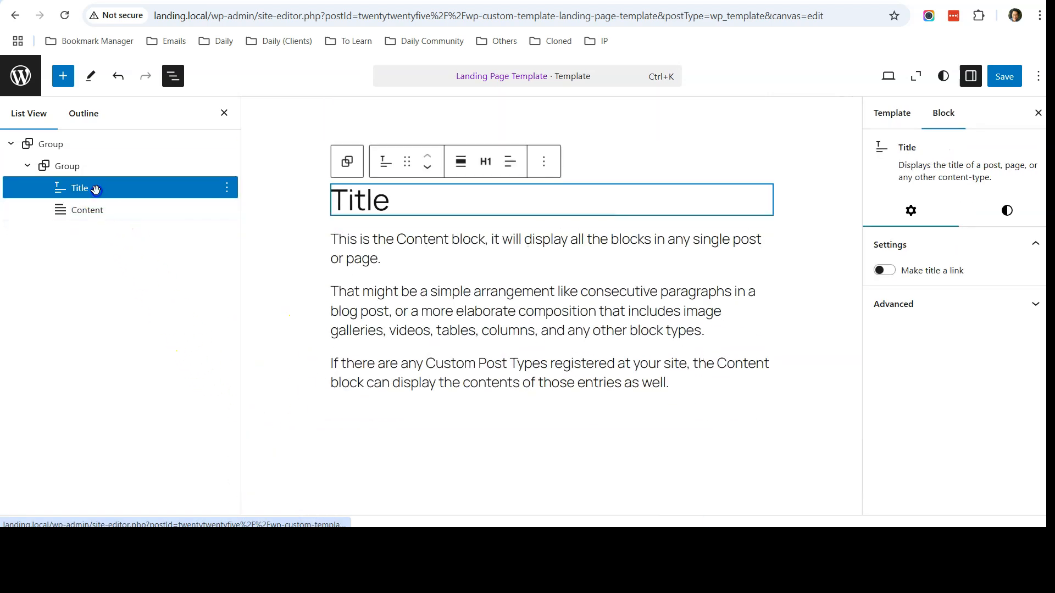
click(226, 188)
scroll(332, 353, down, 1)
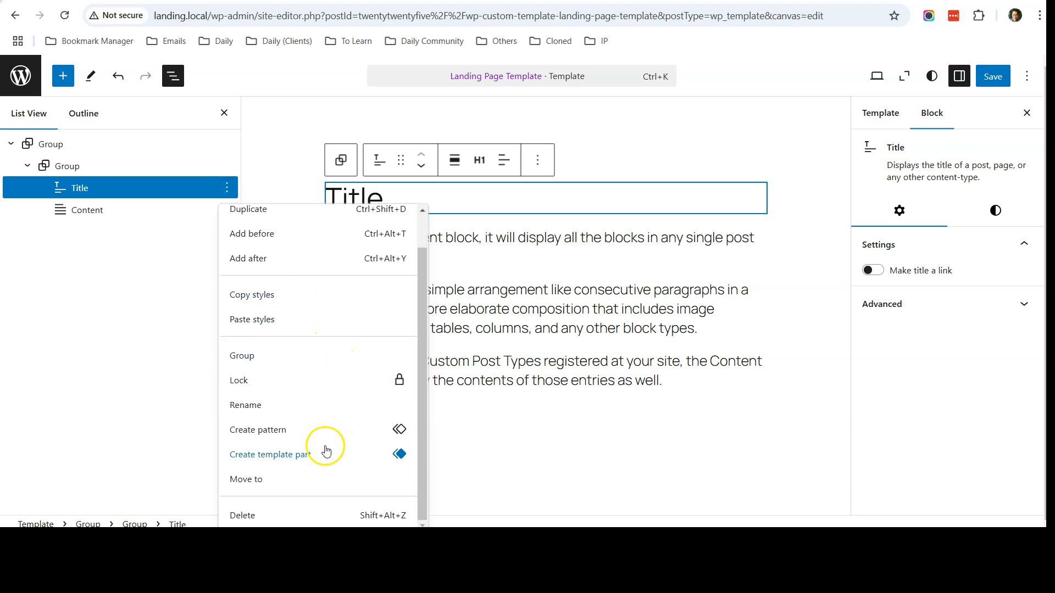
click(282, 508)
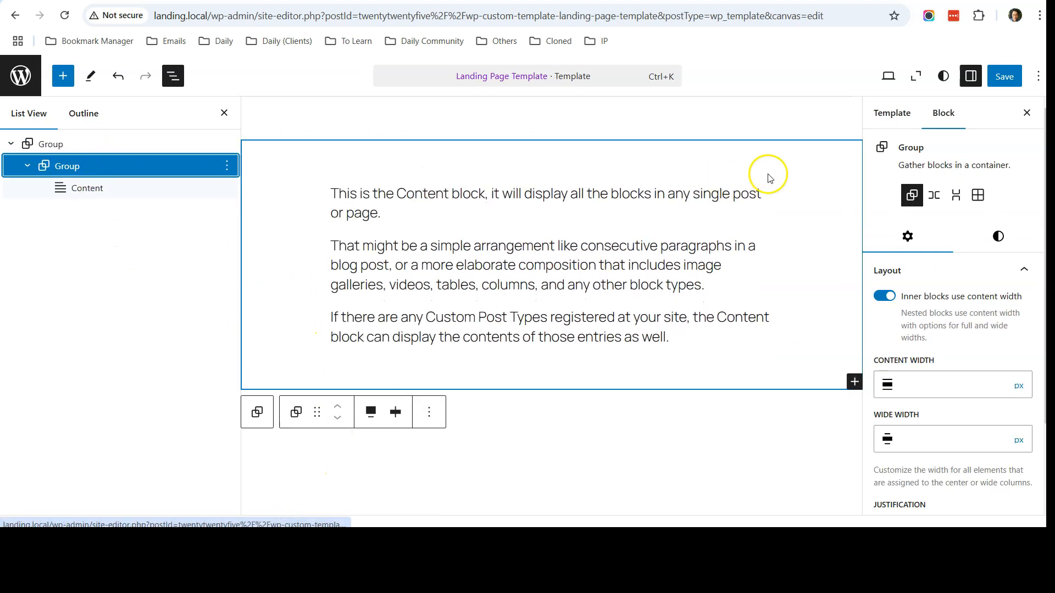
Save the Landing Page Template, leave the site editor and open the Home page for editing from the pages list.
click(1005, 78)
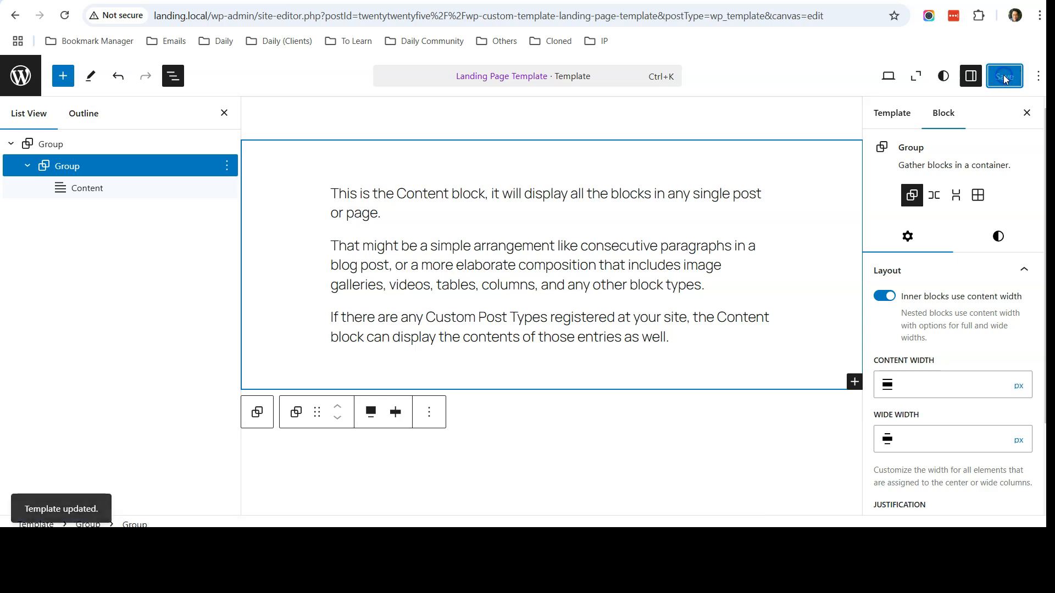
click(21, 78)
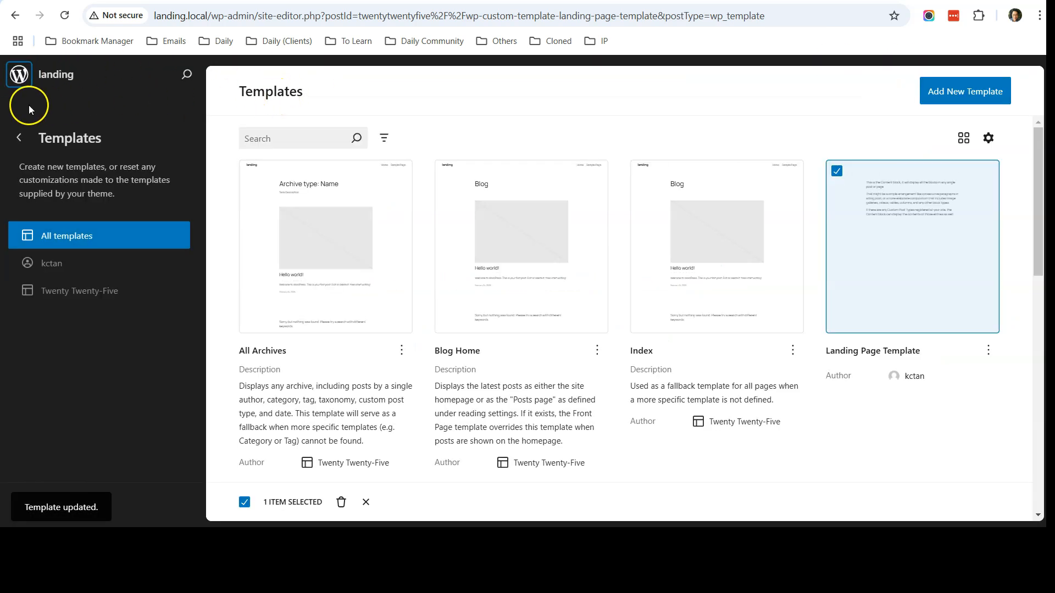
click(19, 137)
click(18, 99)
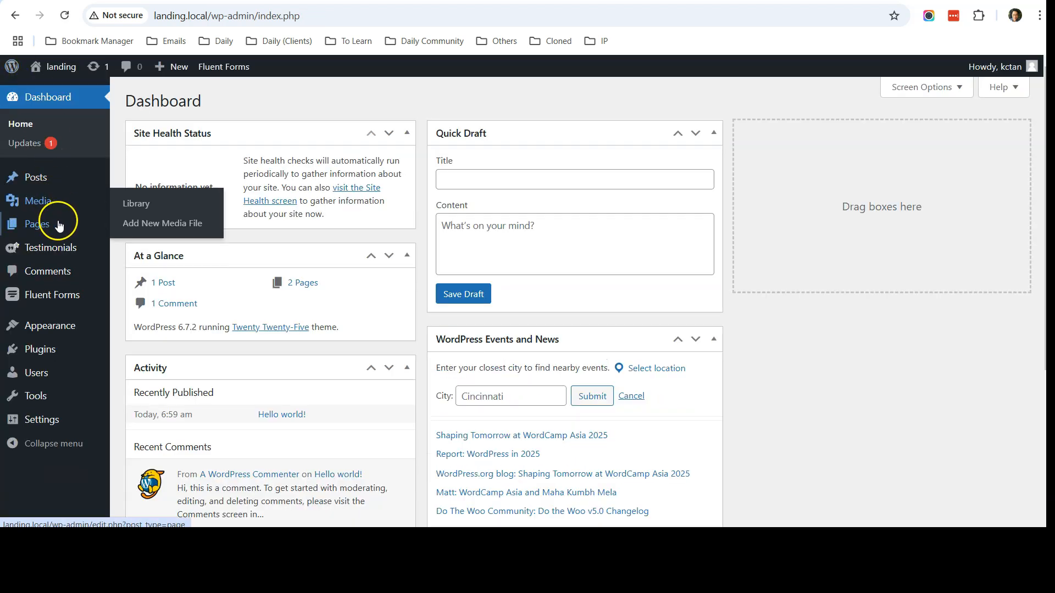
click(148, 226)
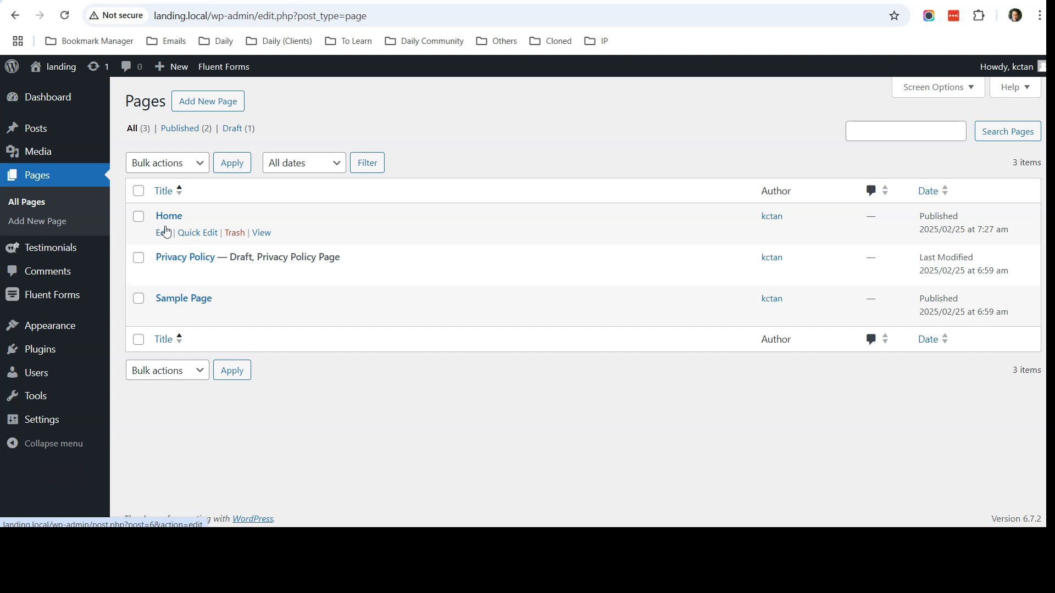
click(161, 233)
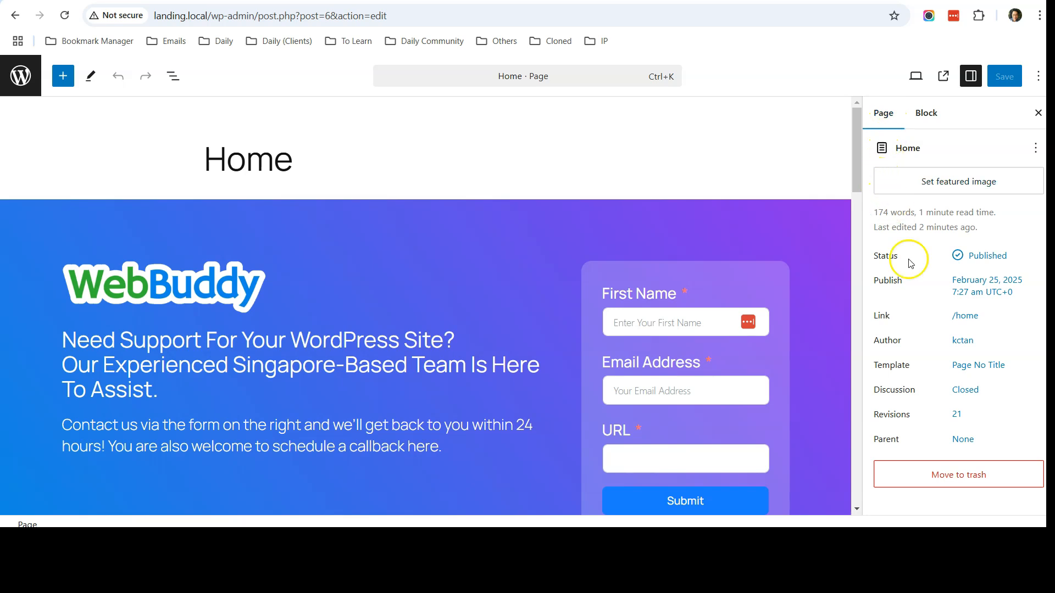
Swap the Home page's template to Landing Page Template and save the page.
click(991, 367)
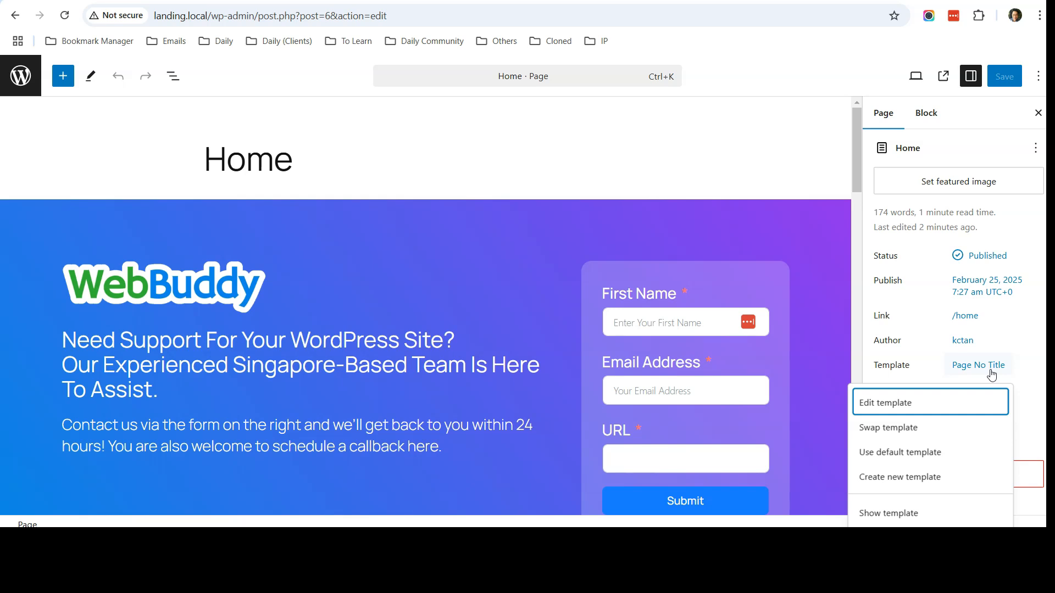
click(927, 428)
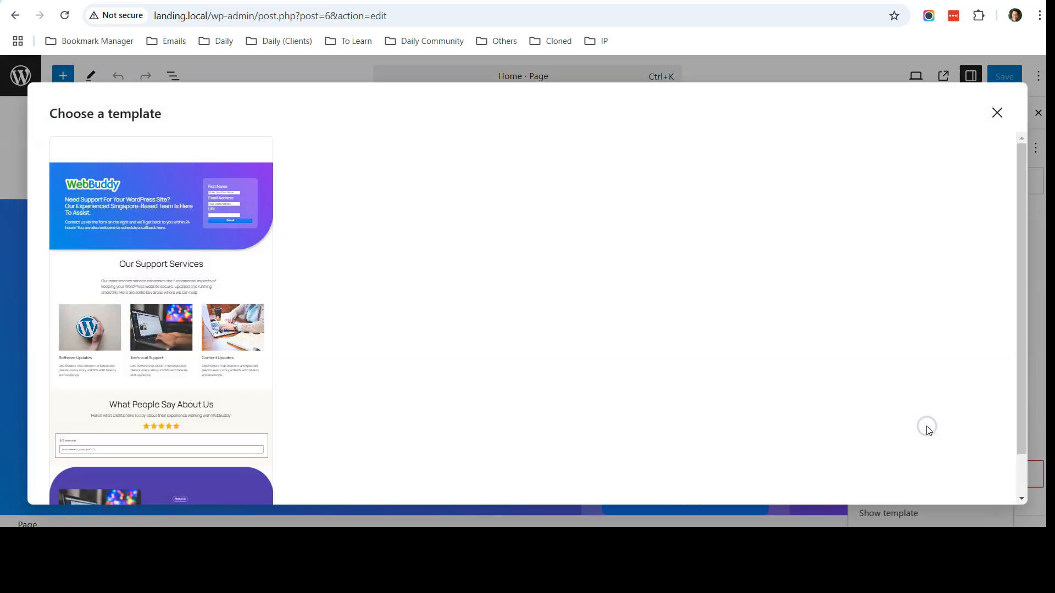
scroll(601, 357, down, 1)
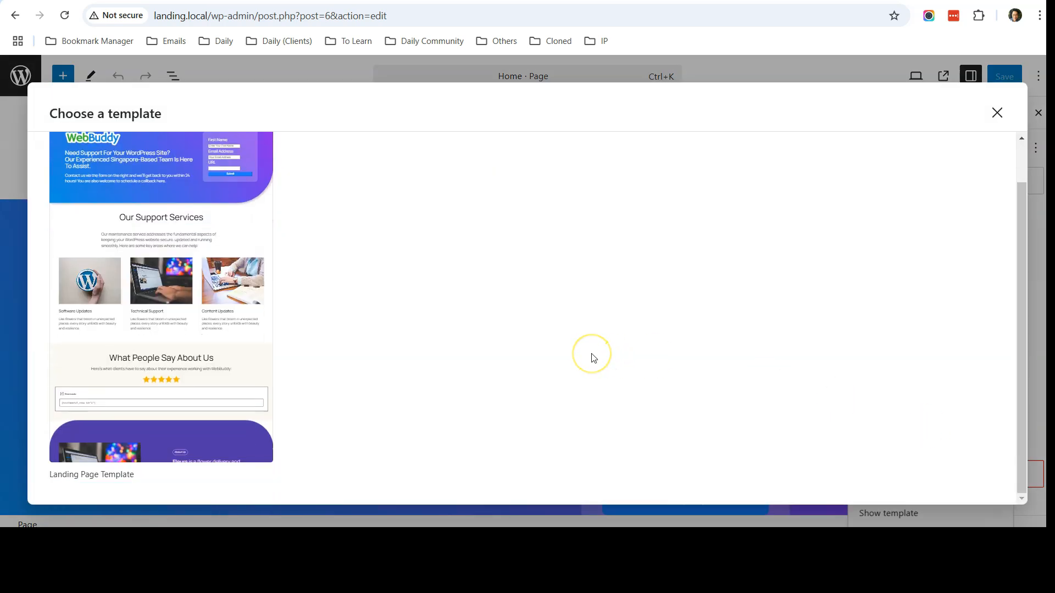
click(194, 299)
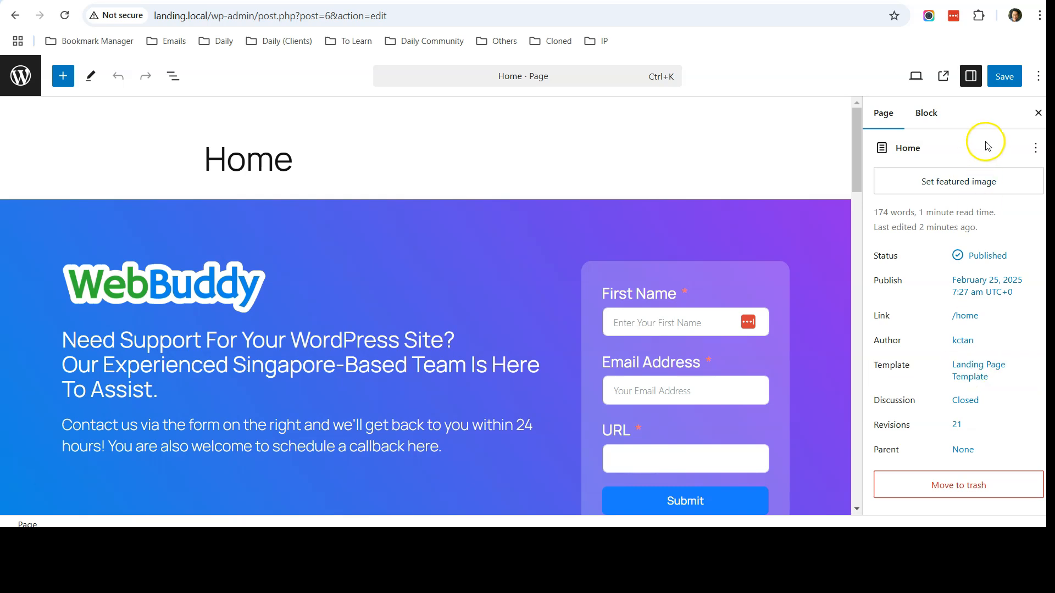
click(1005, 76)
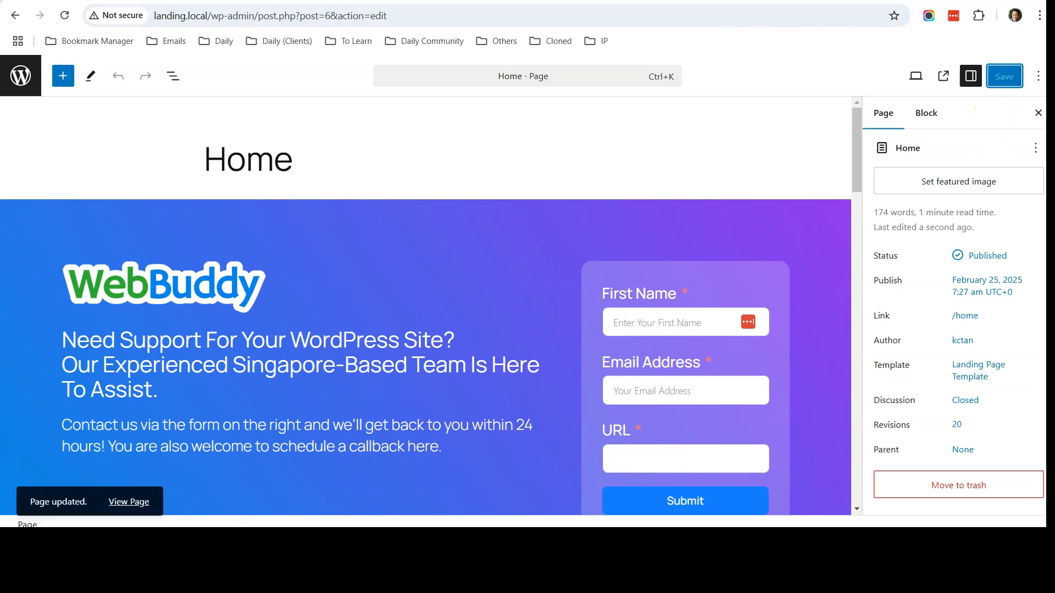
View the published page at landing.local/home/ in a new incognito window.
click(643, 6)
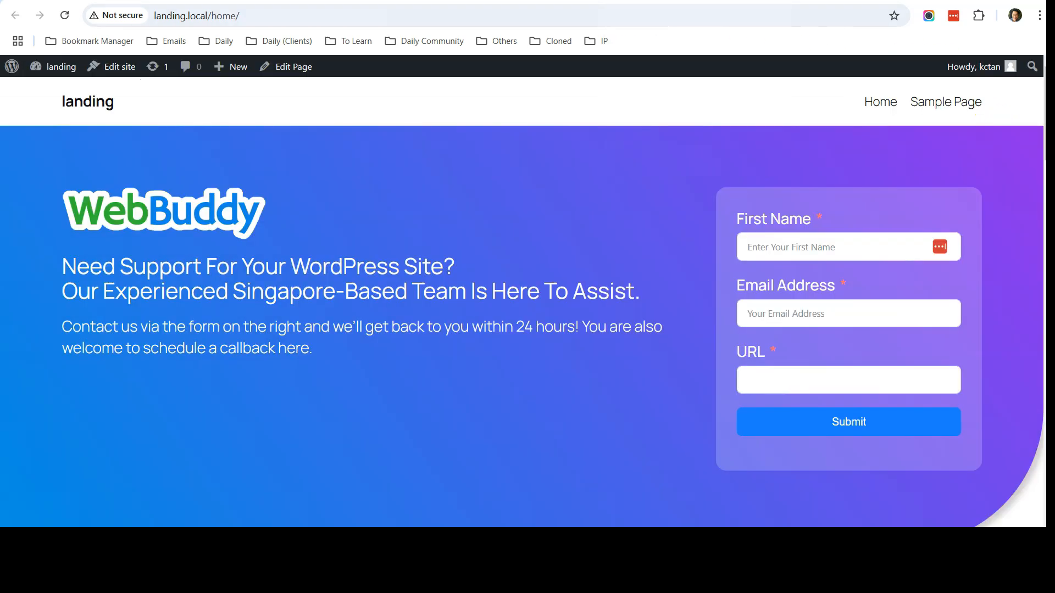
click(636, 15)
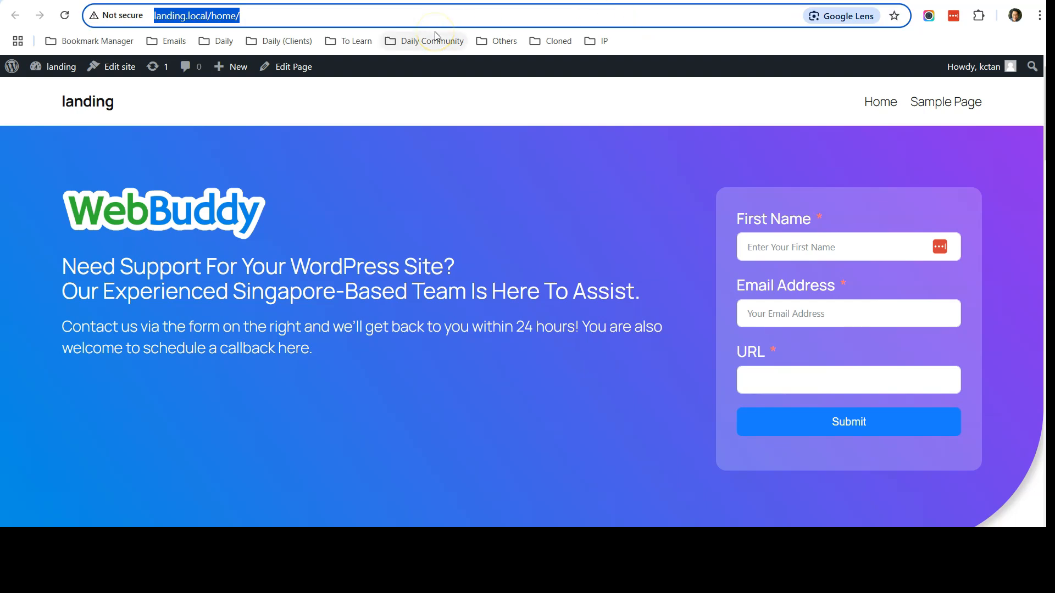
key(ctrl+c)
key(ctrl+shift+n)
key(ctrl+v)
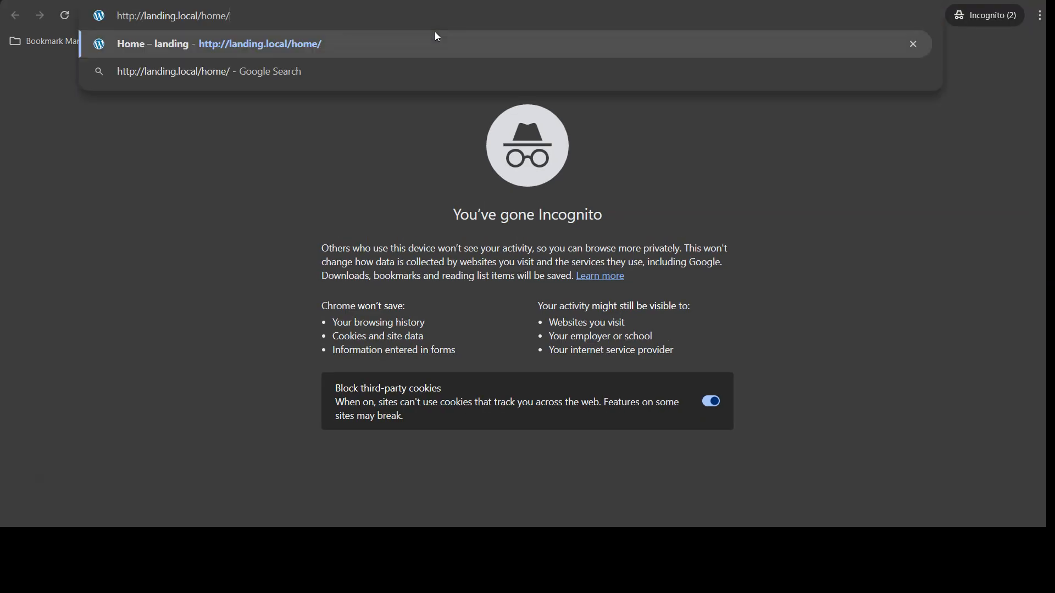
key(Return)
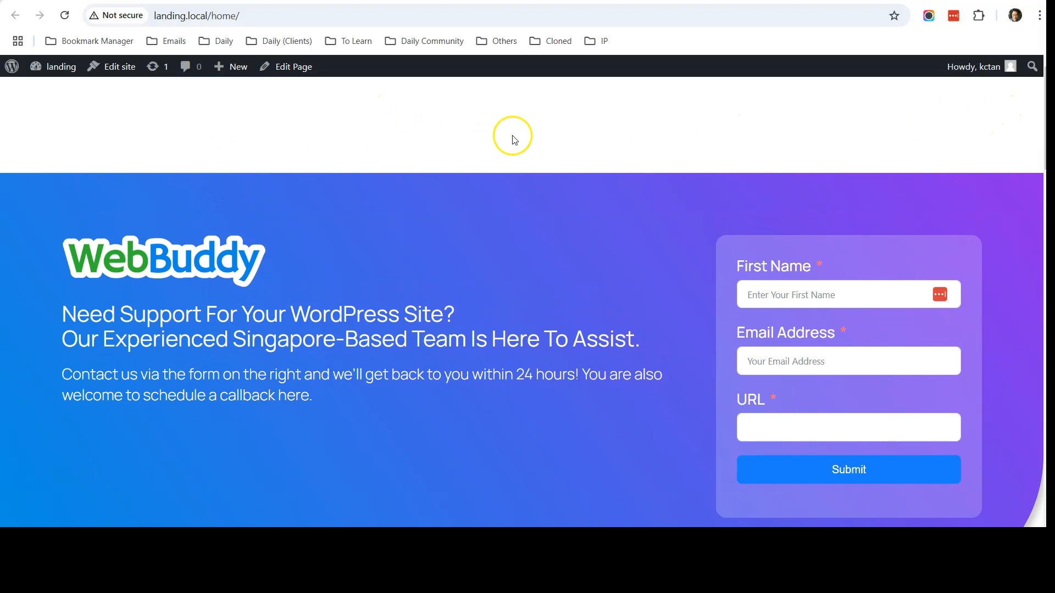
In the Landing Page Template, move the Content block out of its groups to the top level, delete the leftover Group and save.
click(611, 1)
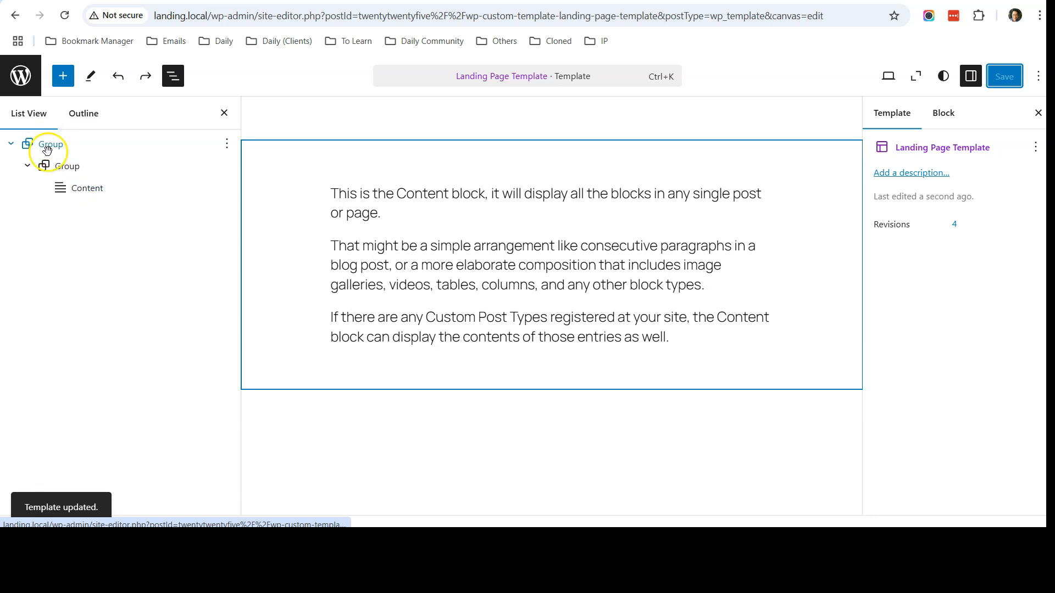
drag(82, 187, 64, 144)
click(11, 165)
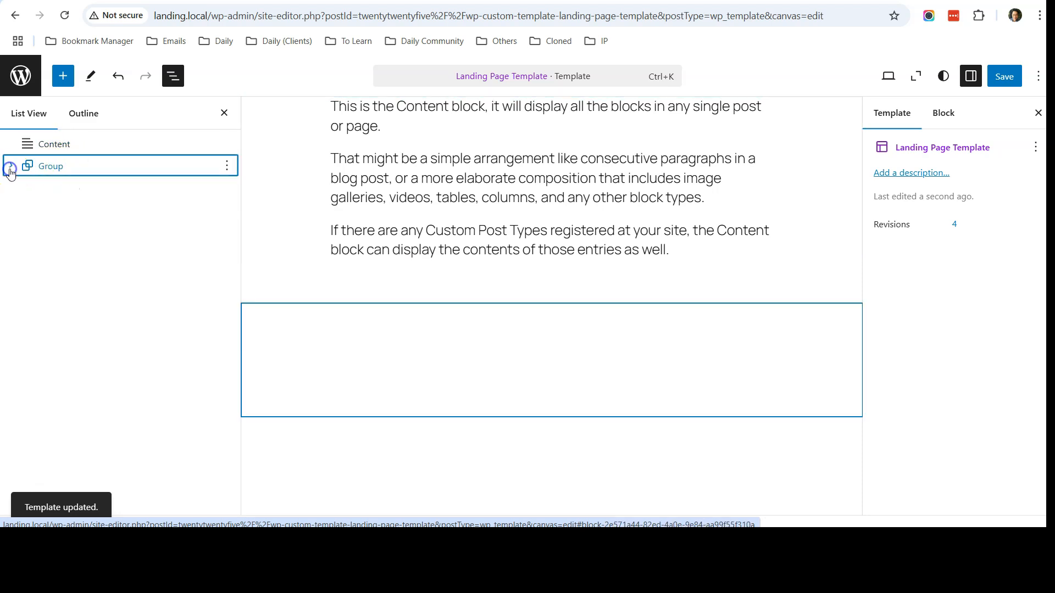
click(226, 165)
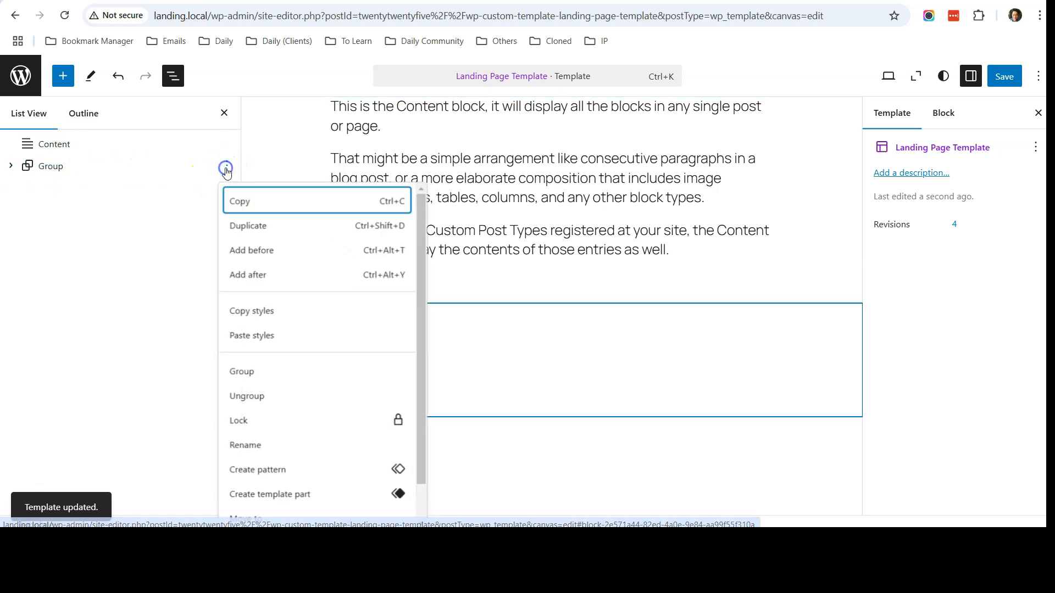
scroll(322, 404, down, 1)
click(289, 515)
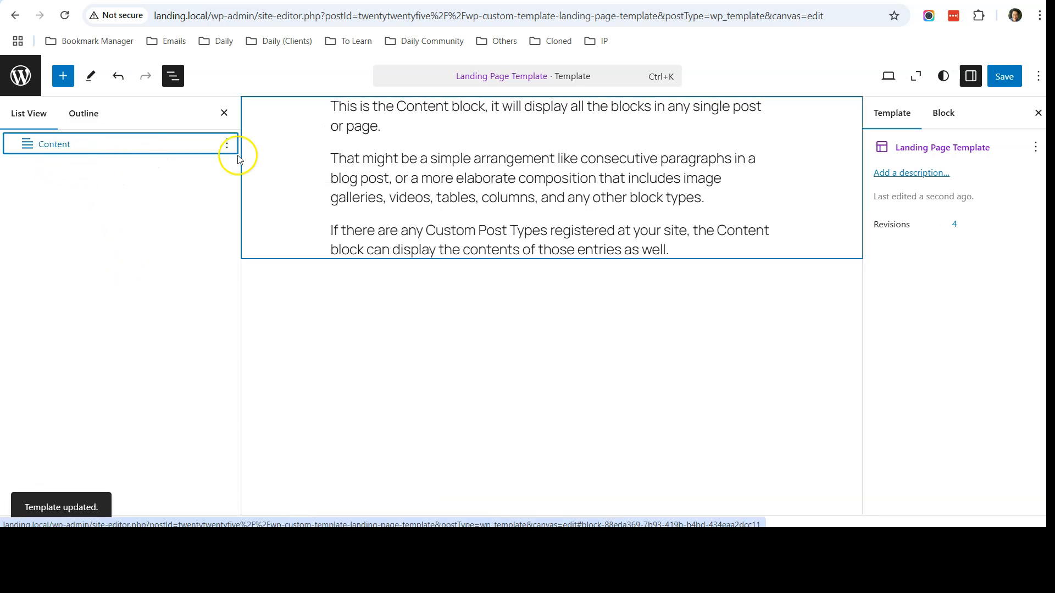
click(1003, 78)
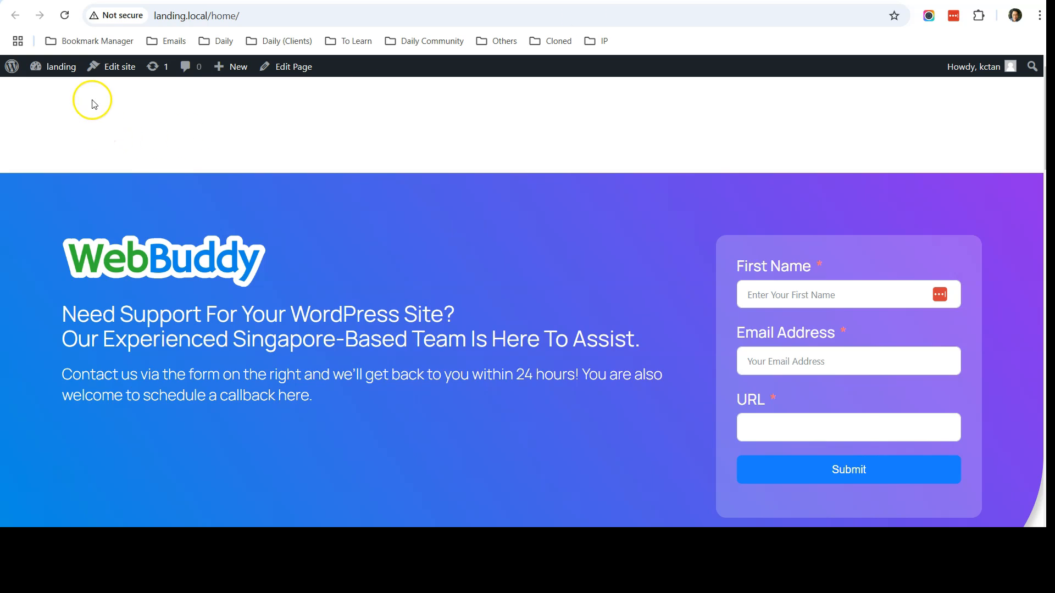
Reload the published Home page in both the regular and the incognito browser windows.
click(64, 15)
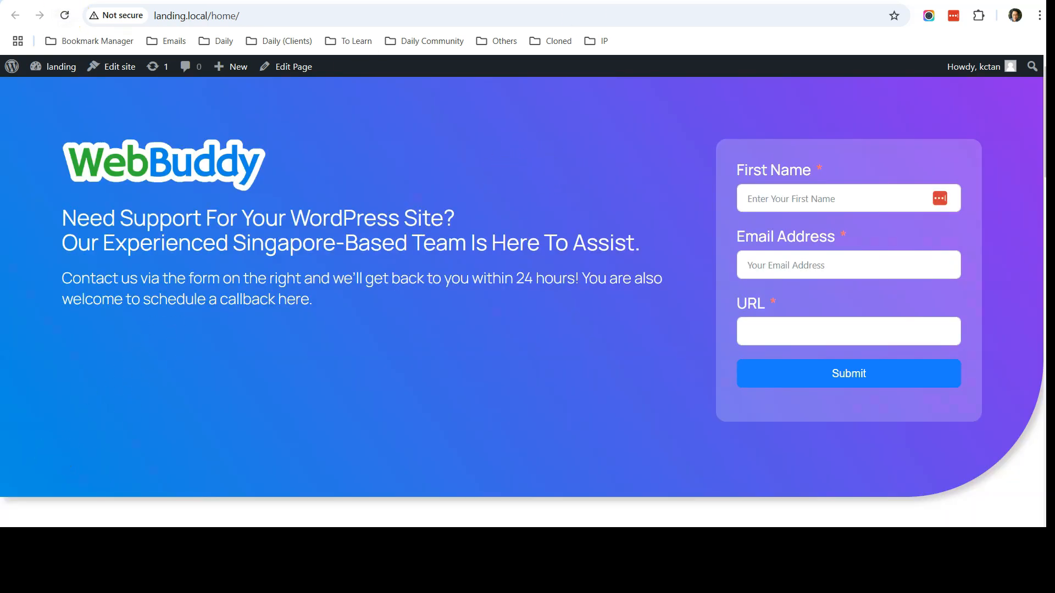
click(235, 17)
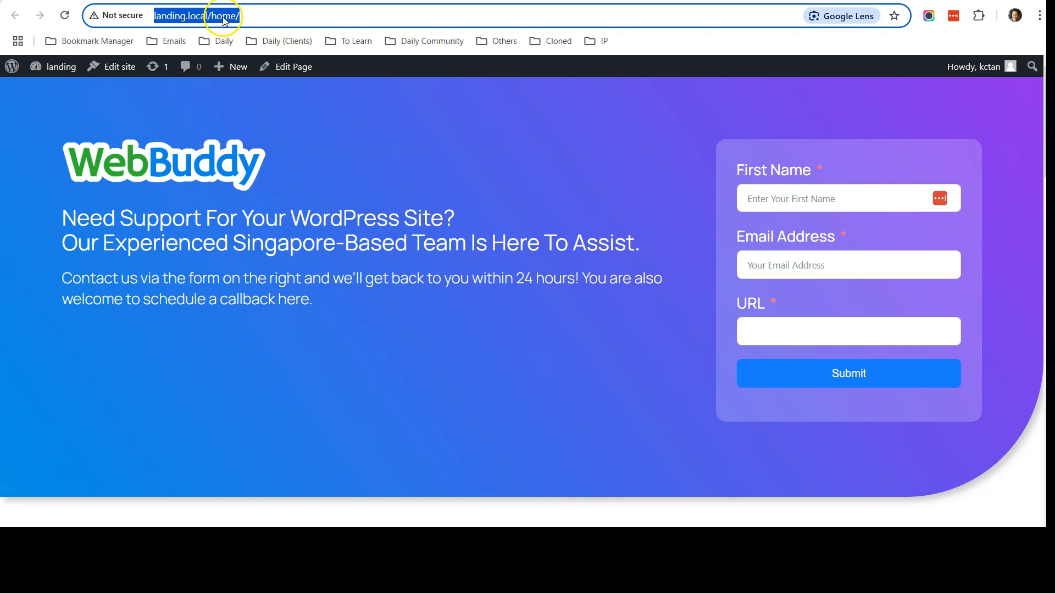
mouse_move(604, 544)
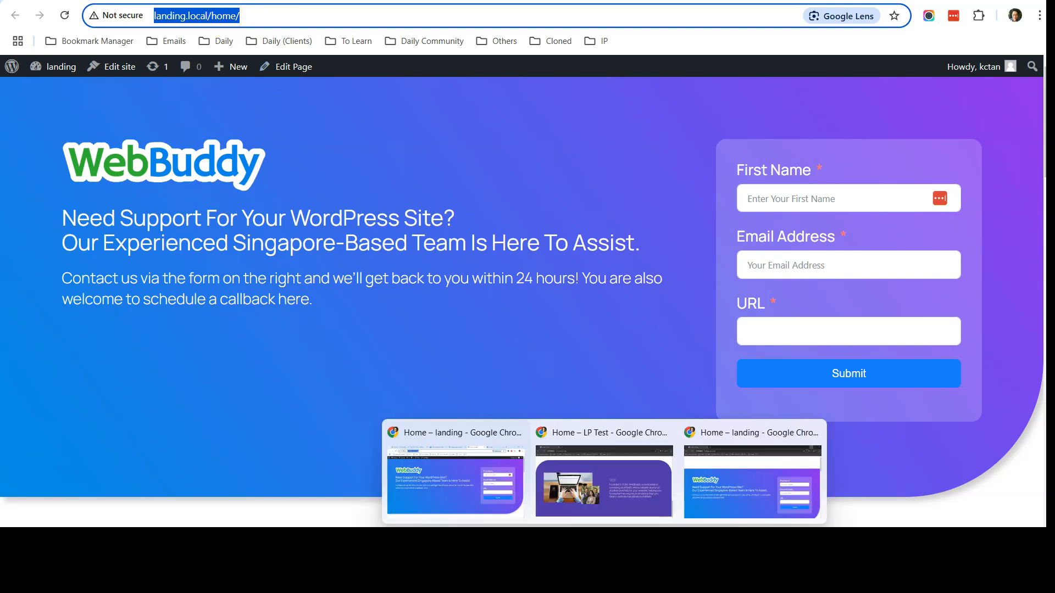
click(697, 473)
click(394, 17)
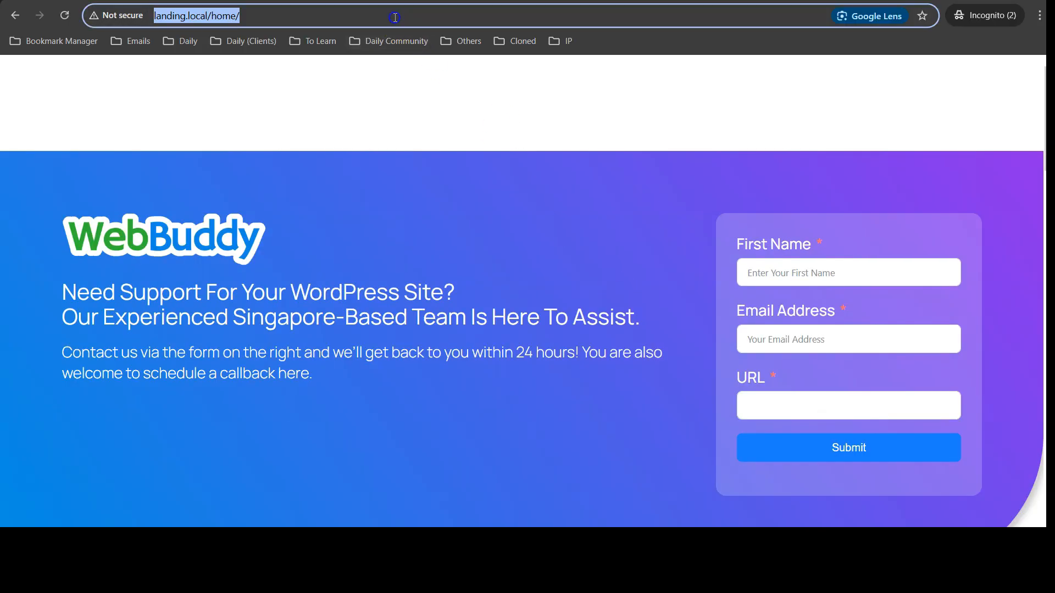
click(396, 19)
key(Return)
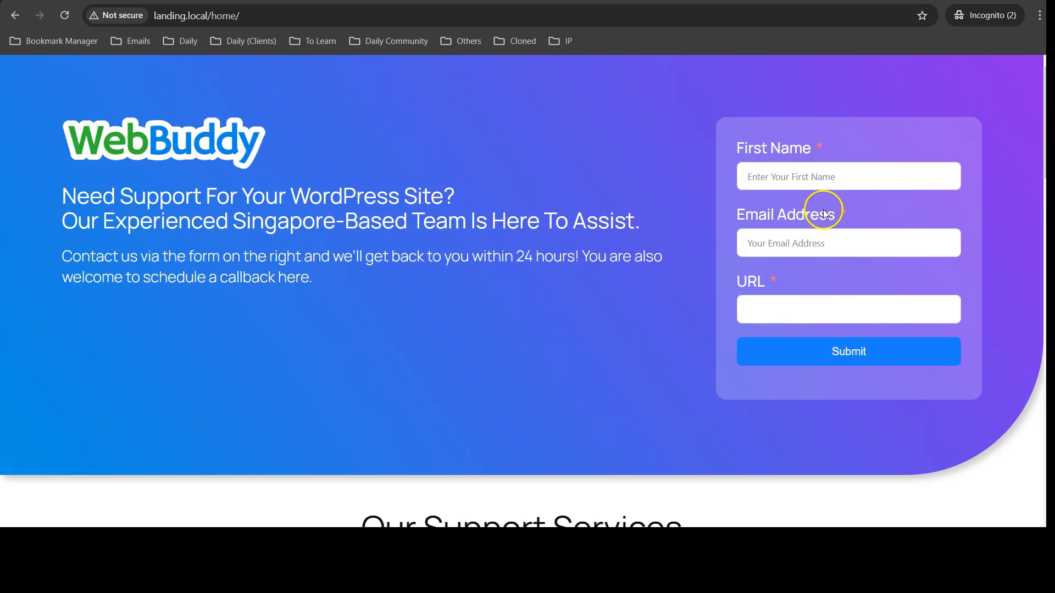
Review the published landing page from the hero through services and testimonials to About Us, and return to its start.
scroll(819, 304, down, 8)
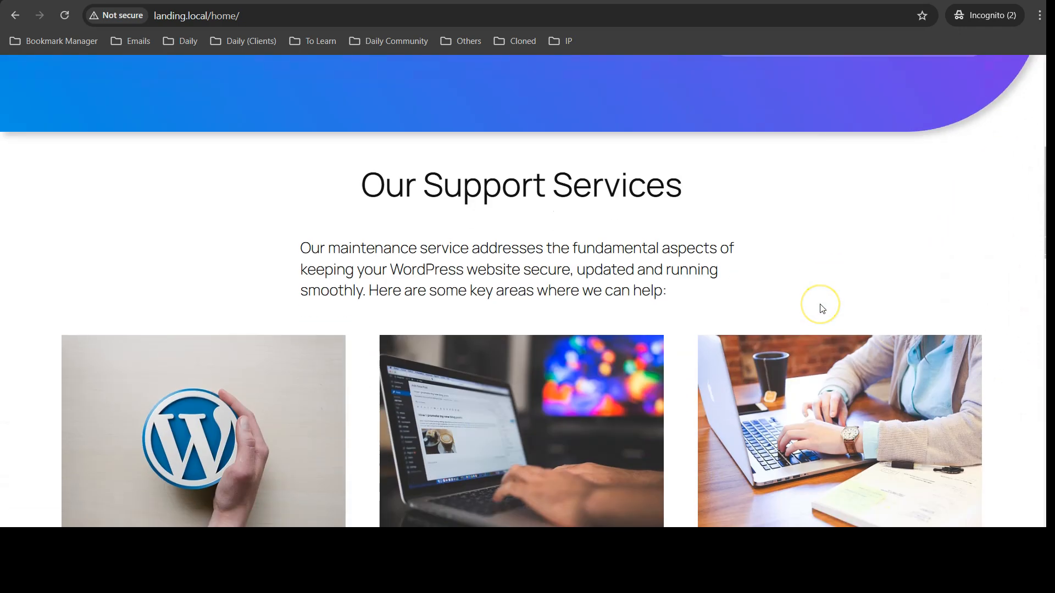
scroll(559, 301, down, 10)
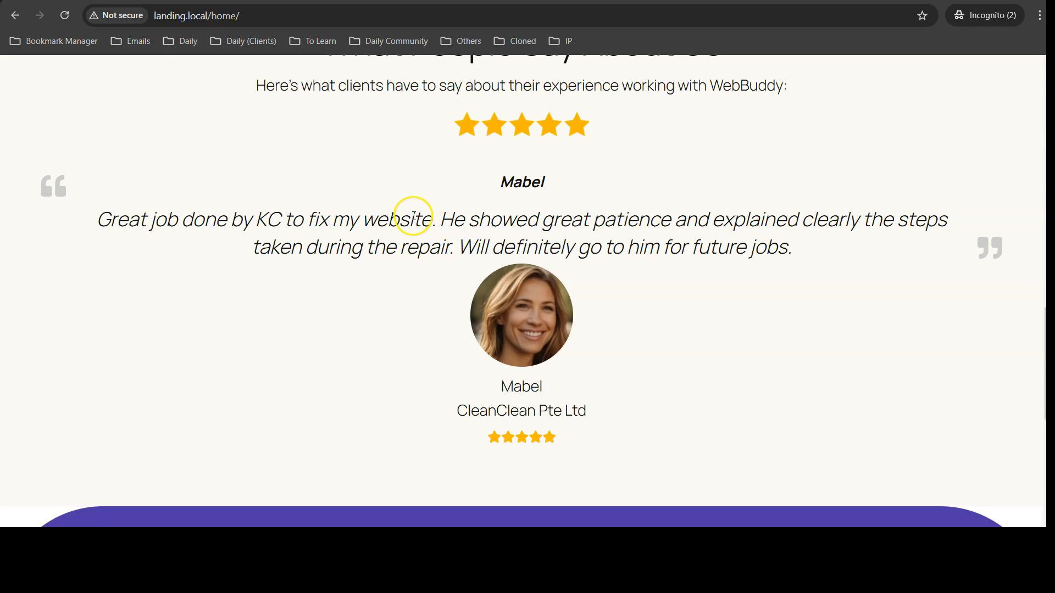
scroll(414, 216, down, 8)
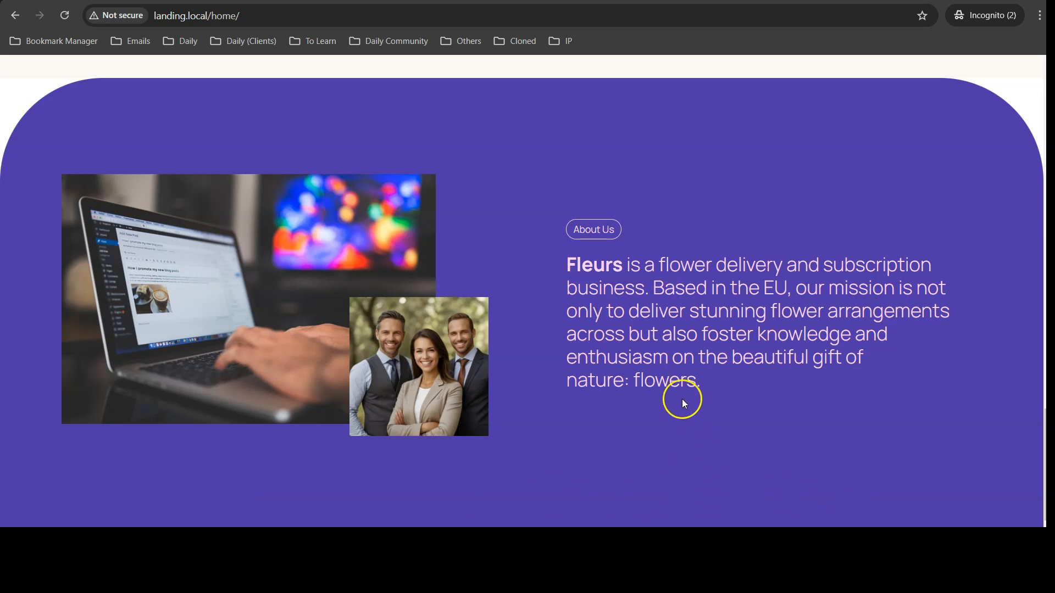
scroll(683, 400, up, 15)
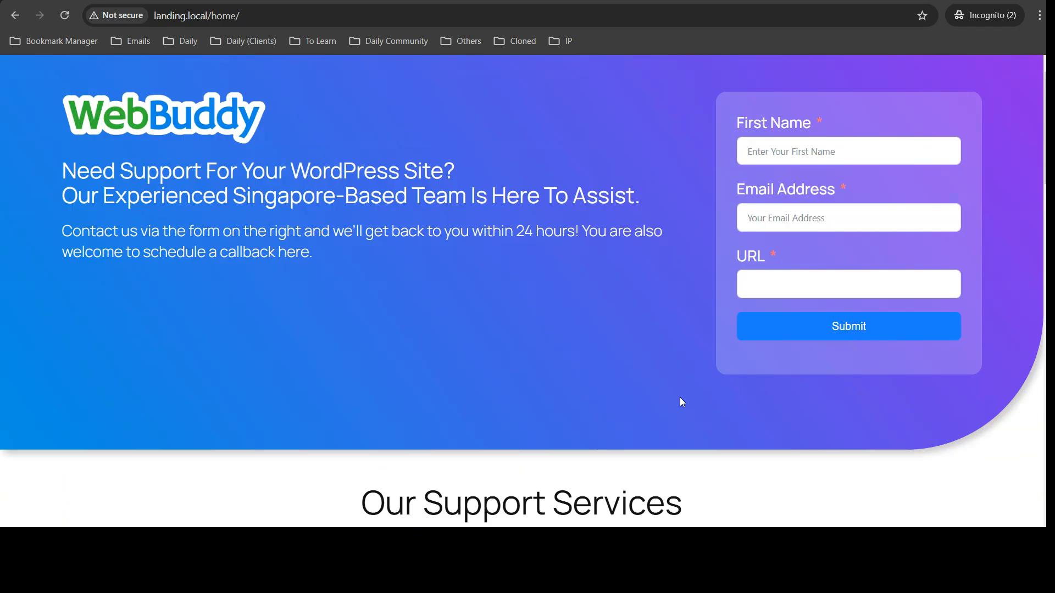